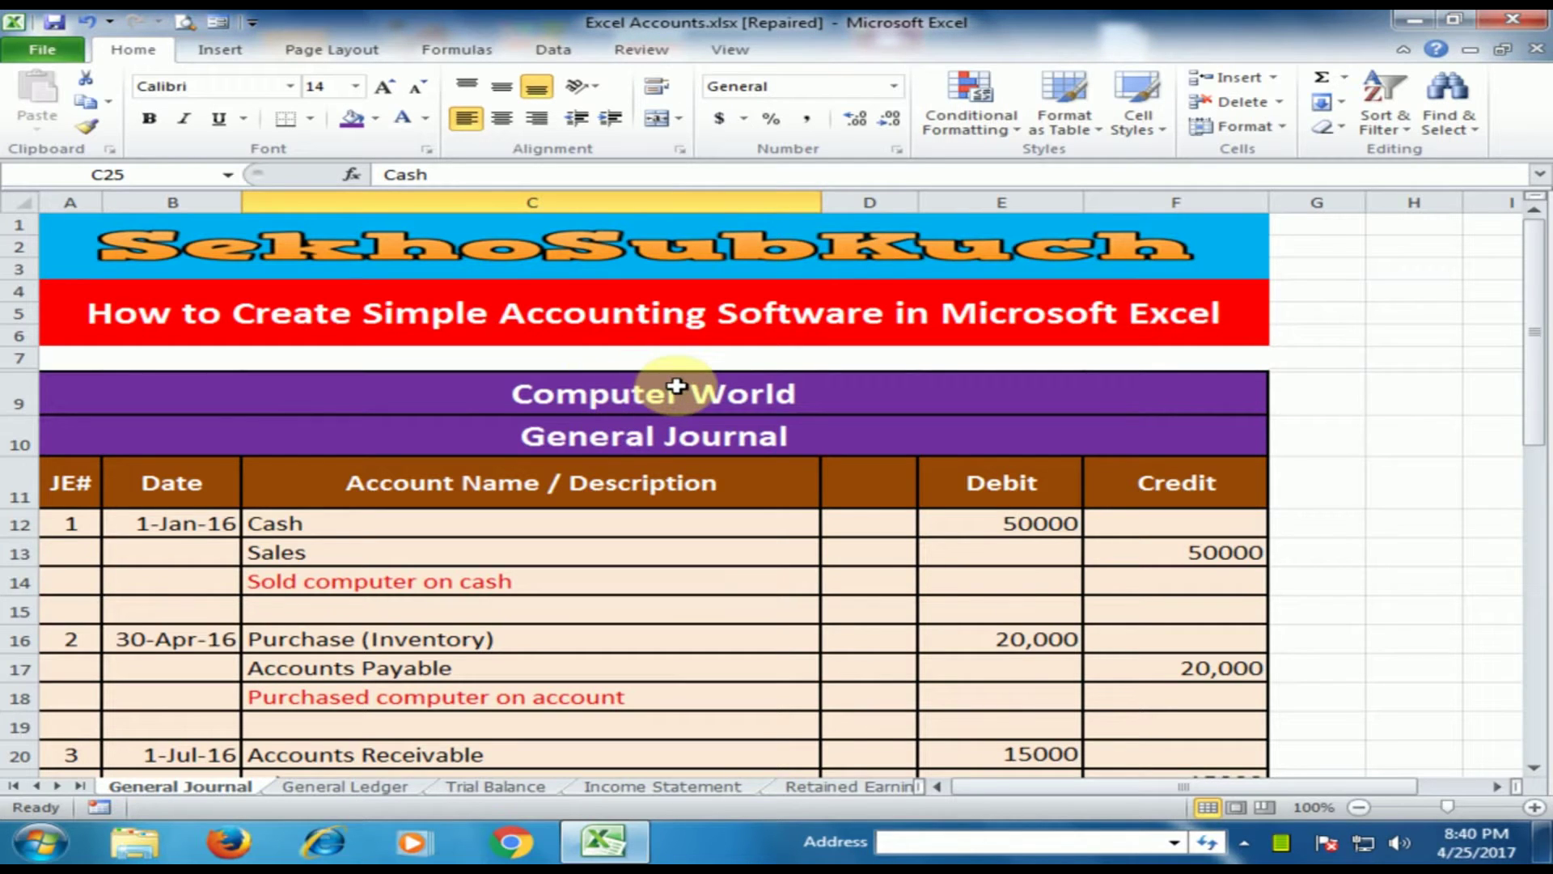
Examine the General Journal's title and its JE#, Date, Account Name / Description, Debit and Credit column headings
left_click(611, 441)
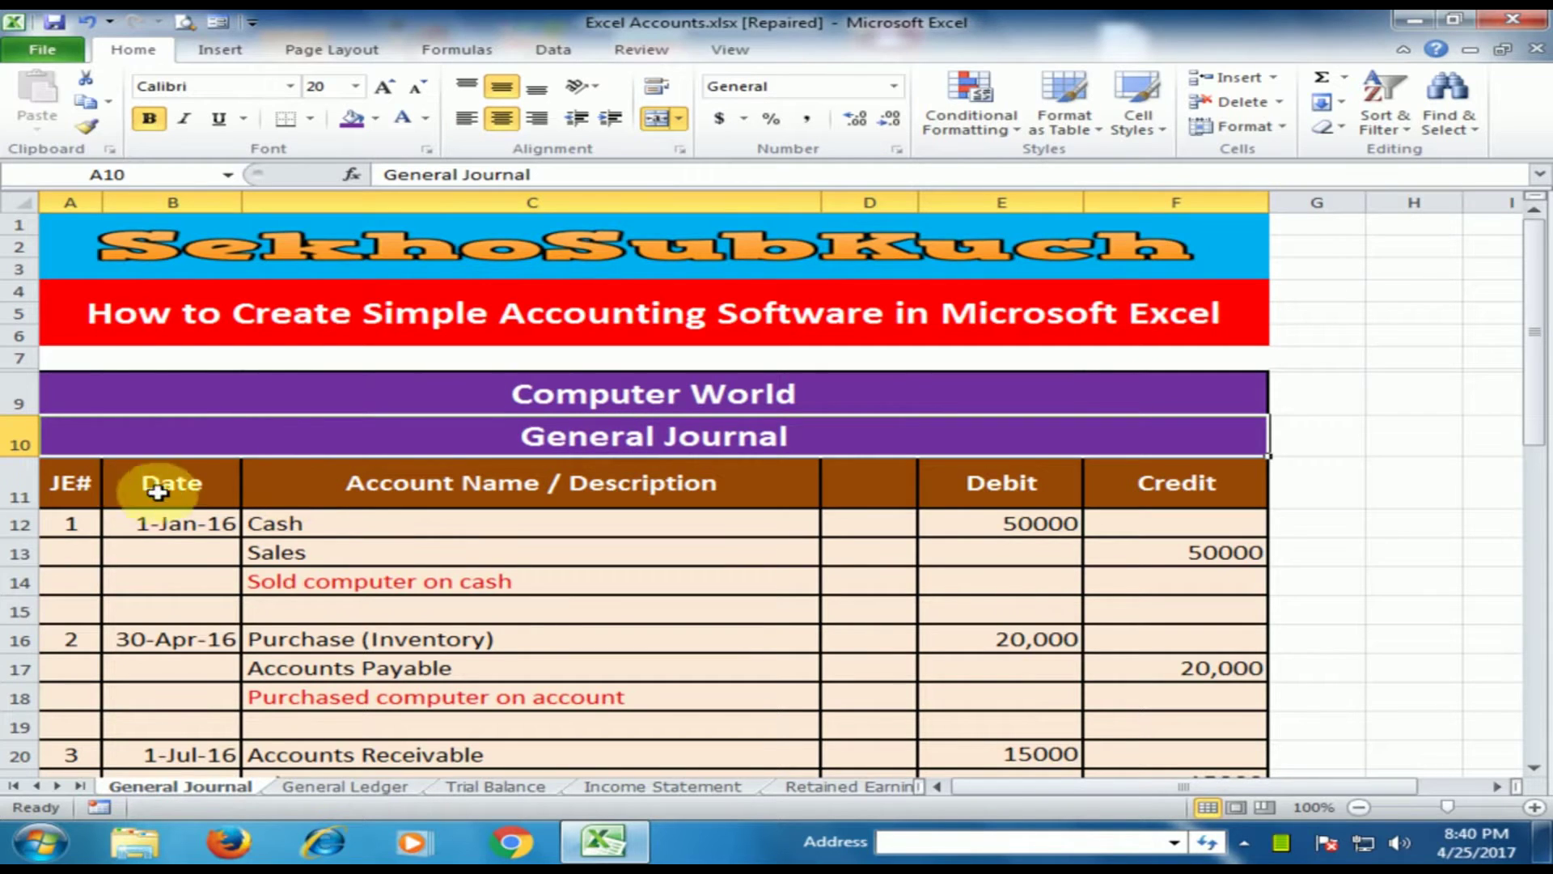
left_click(81, 491)
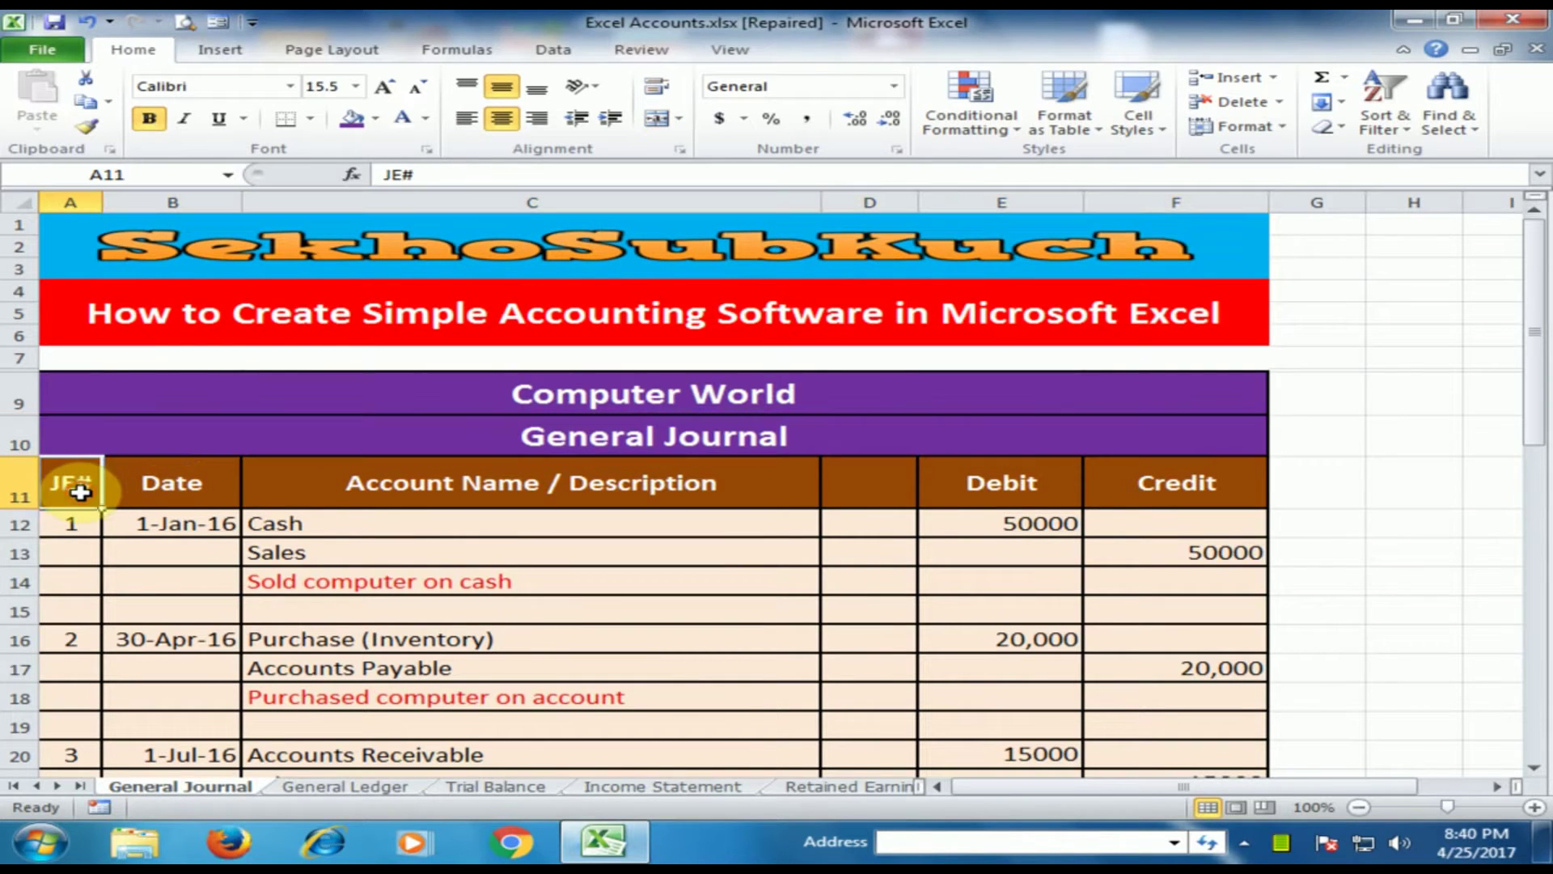
left_click(226, 488)
left_click(424, 491)
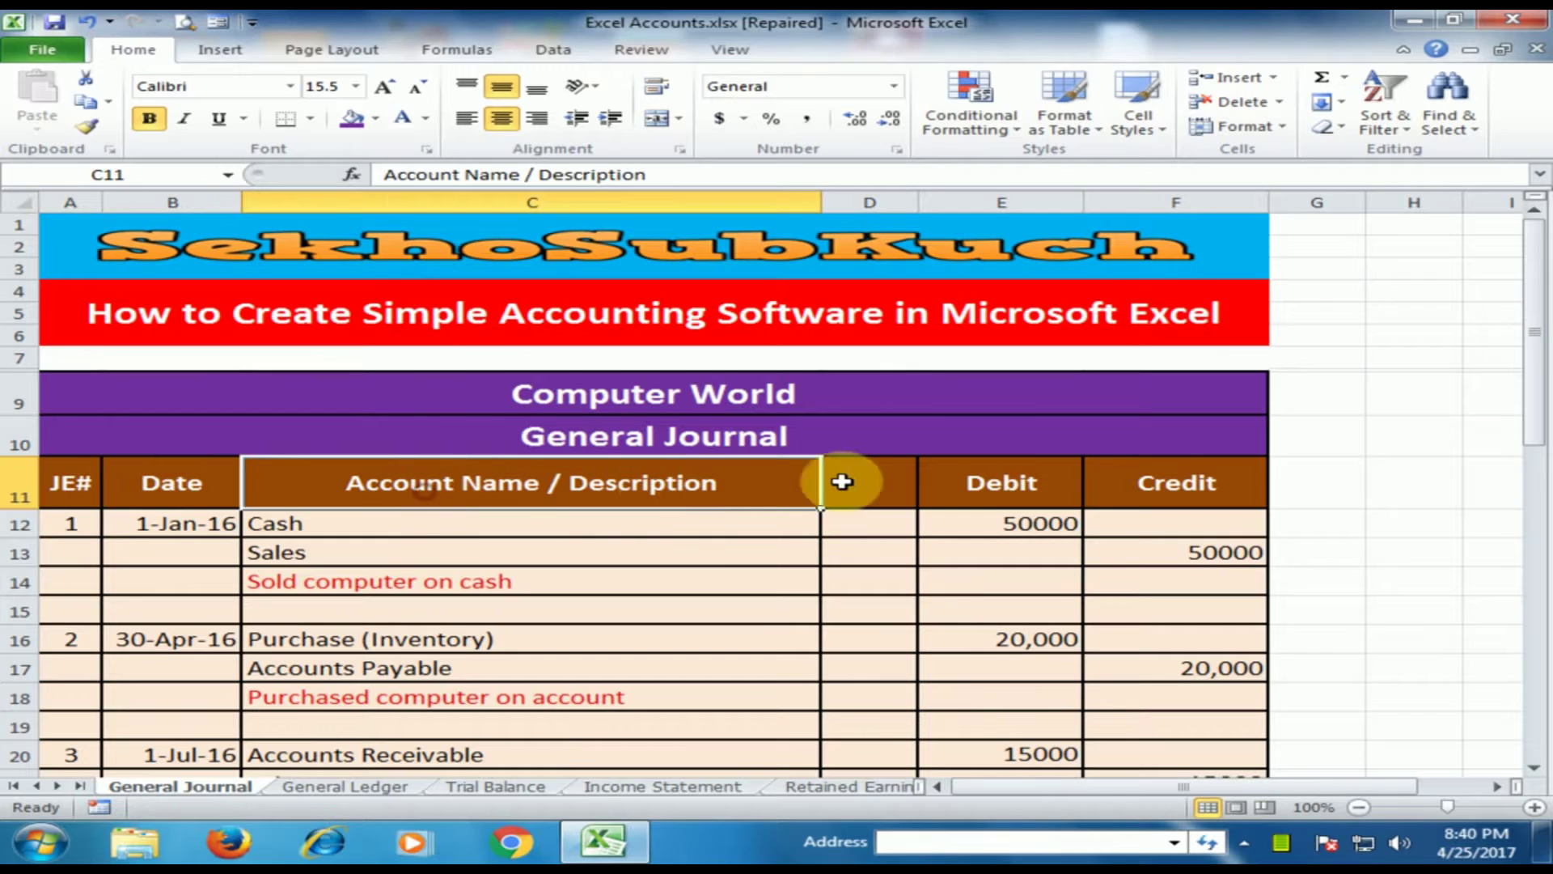
left_click(979, 483)
left_click(1255, 477)
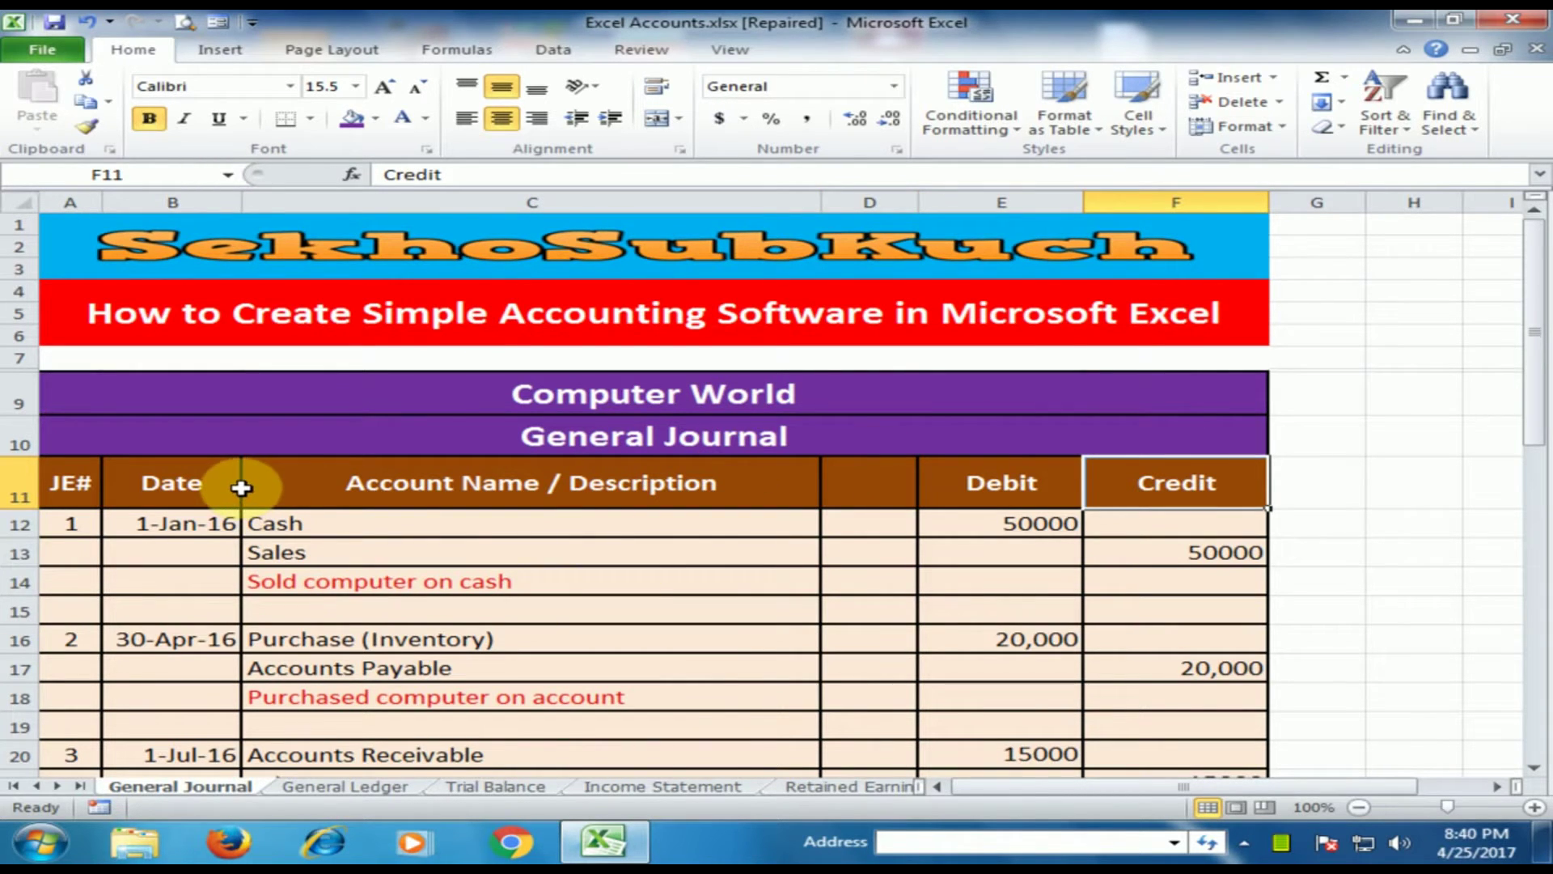
Review journal entry 1, the computer sold on cash, checking its date, Cash debit and Sales credit
left_click(207, 525)
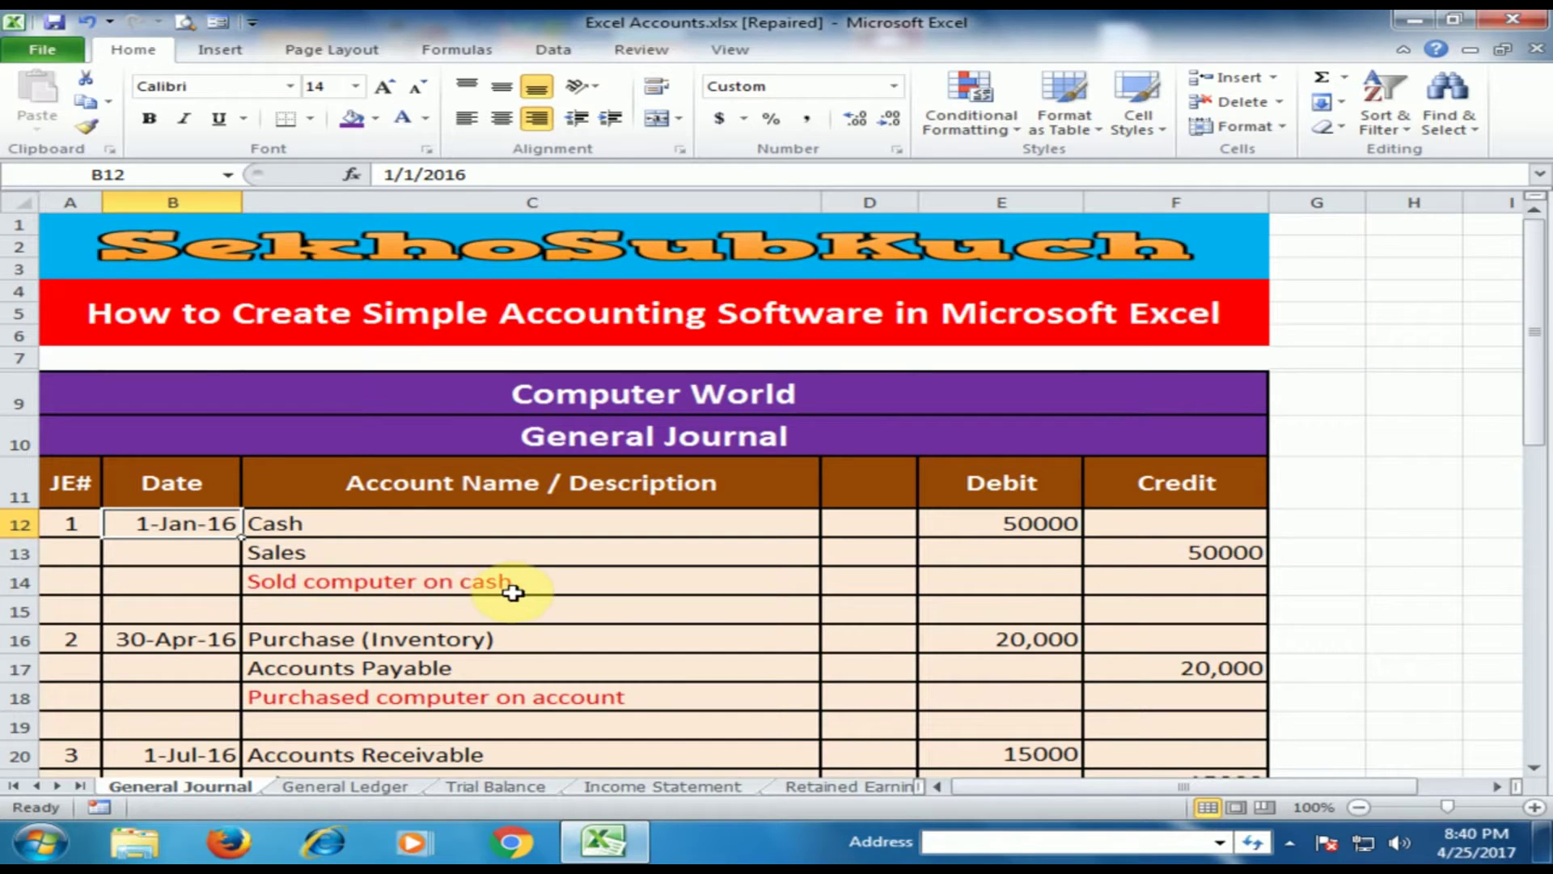
left_click(350, 529)
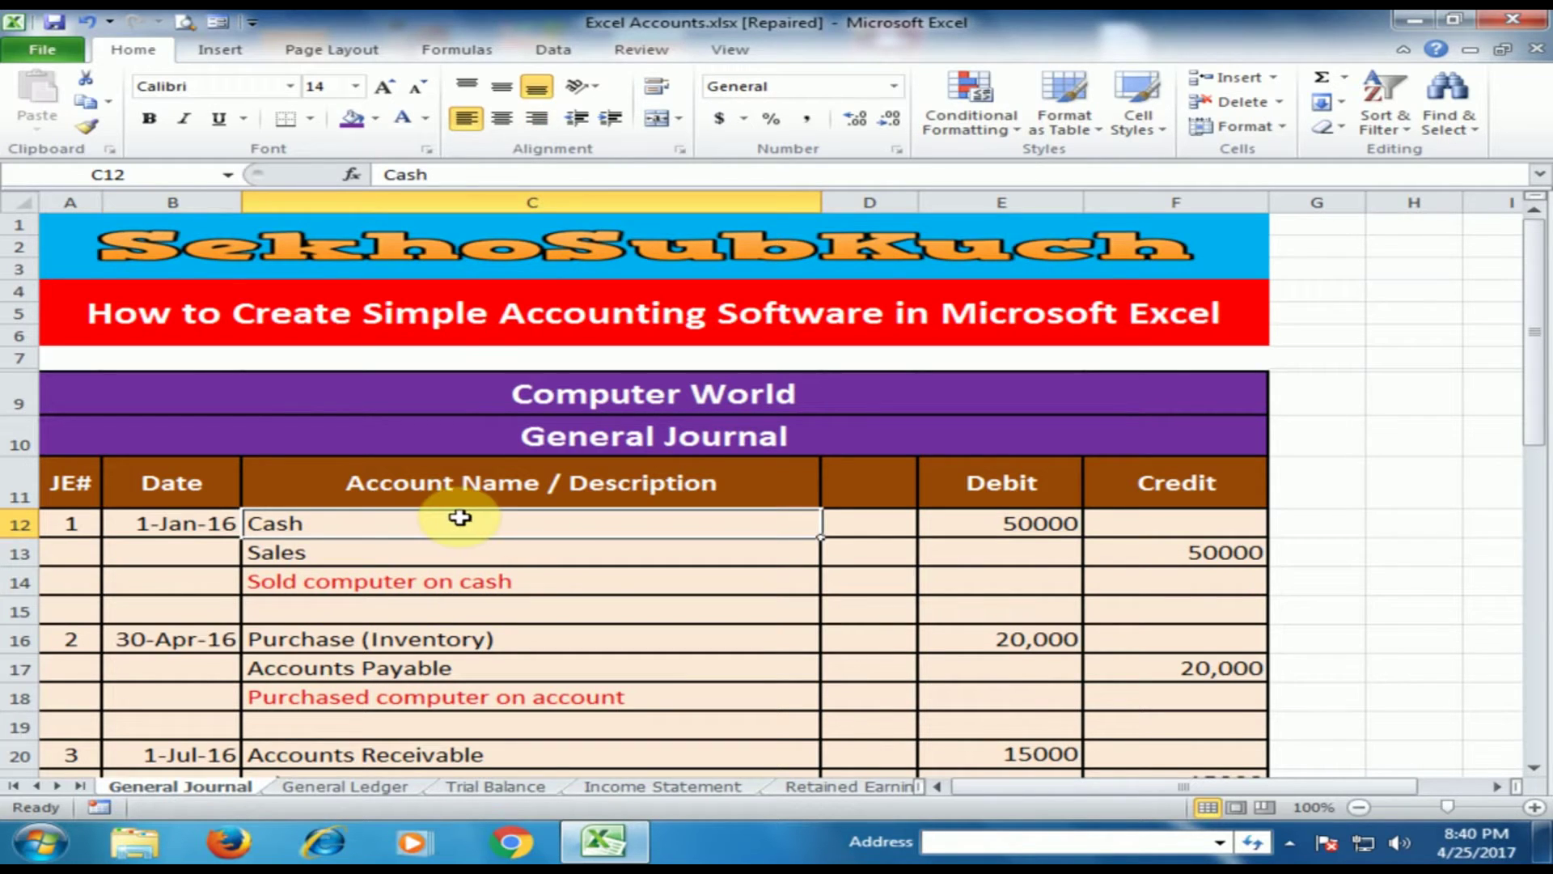
left_click(996, 527)
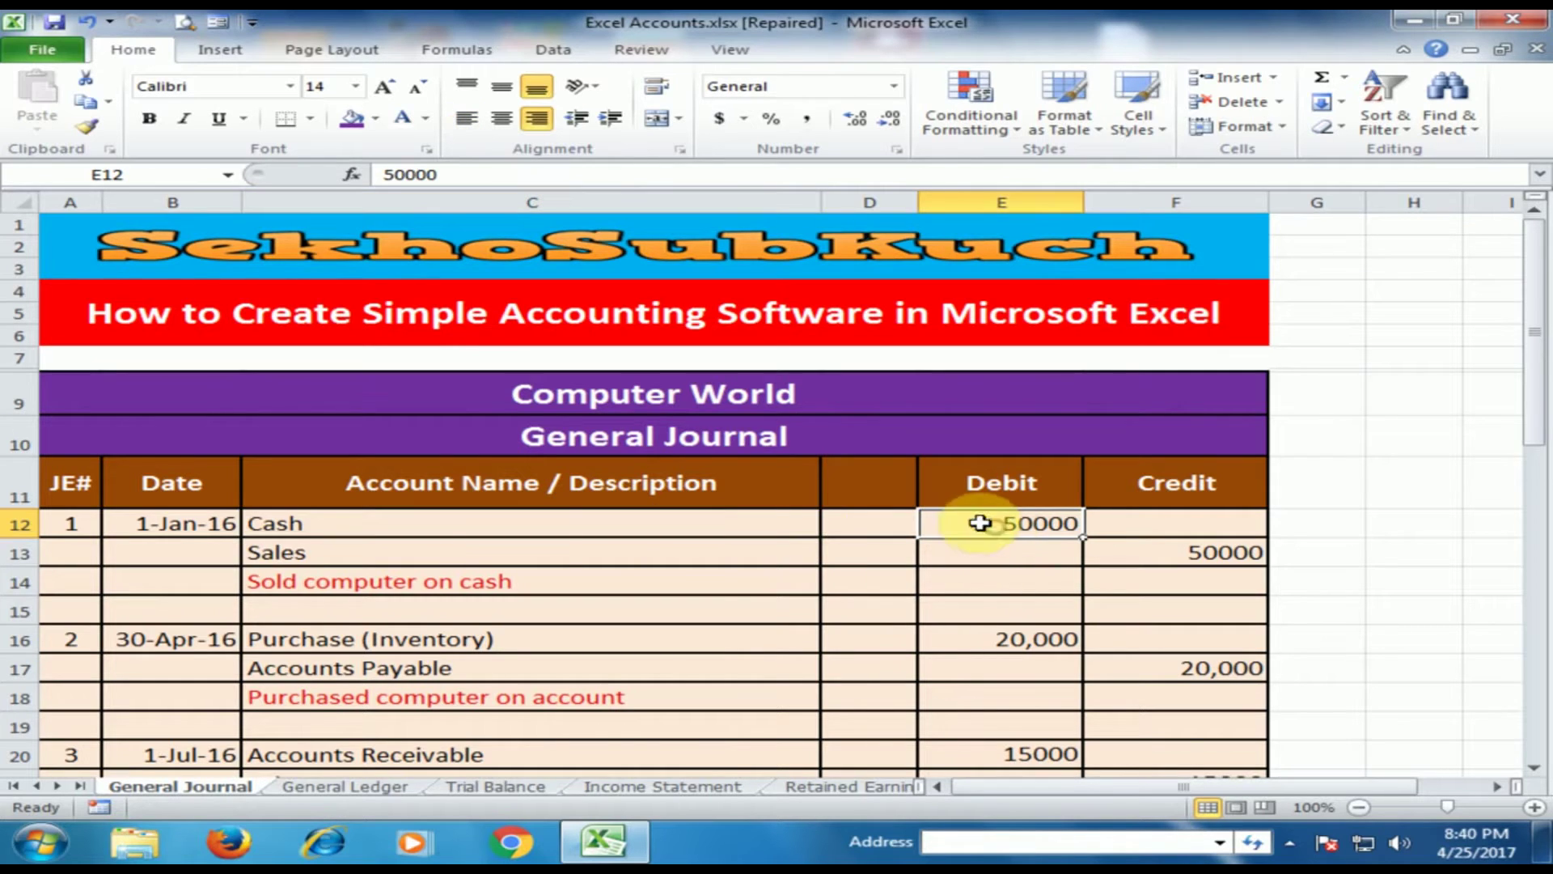
left_click(392, 551)
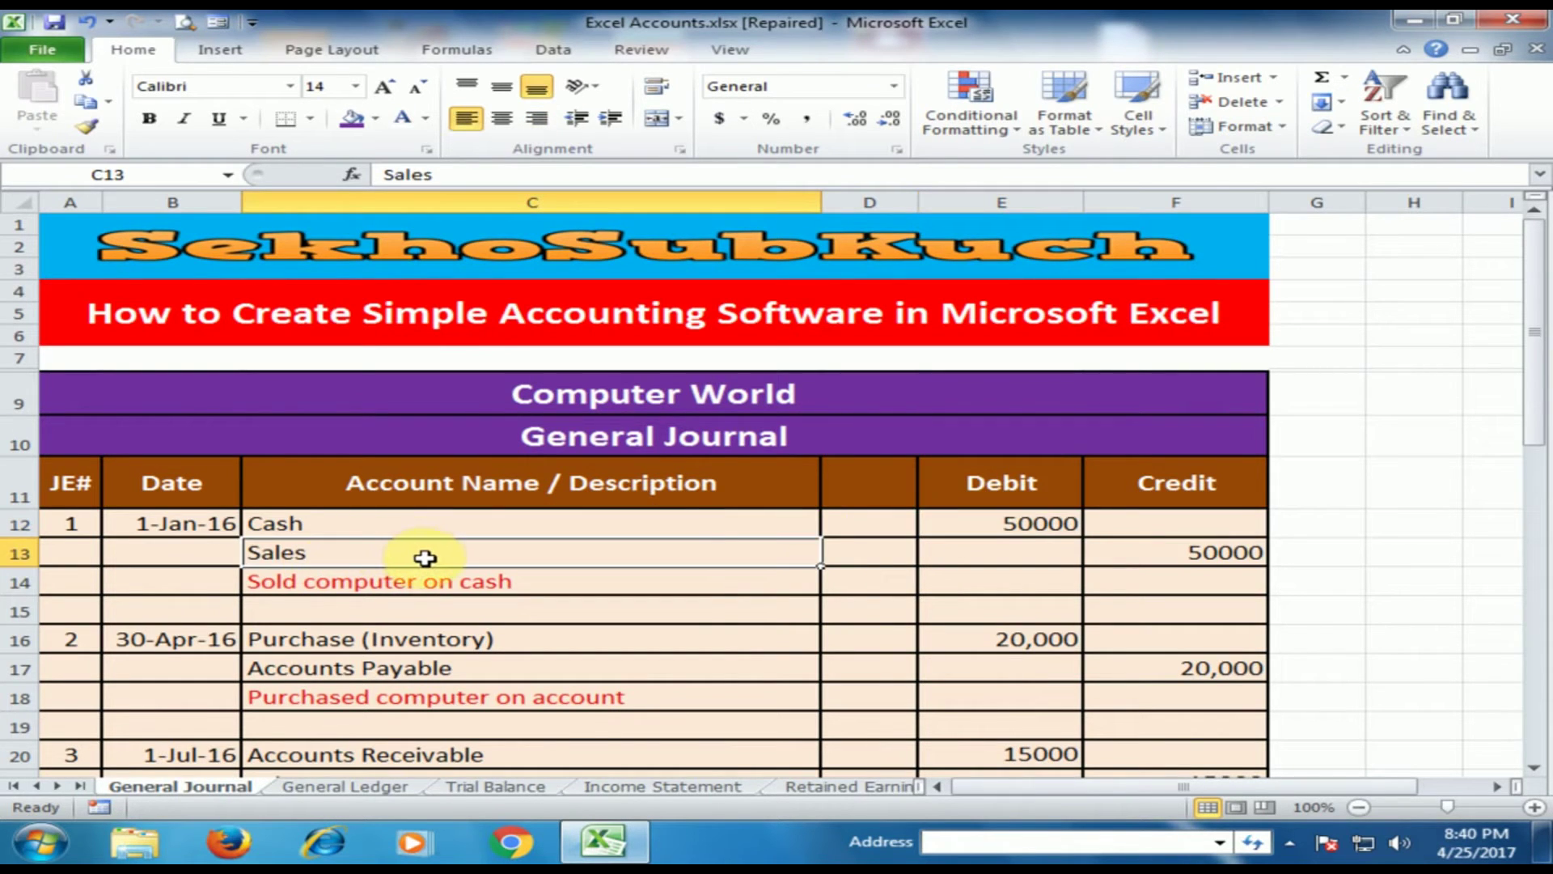
left_click(1139, 556)
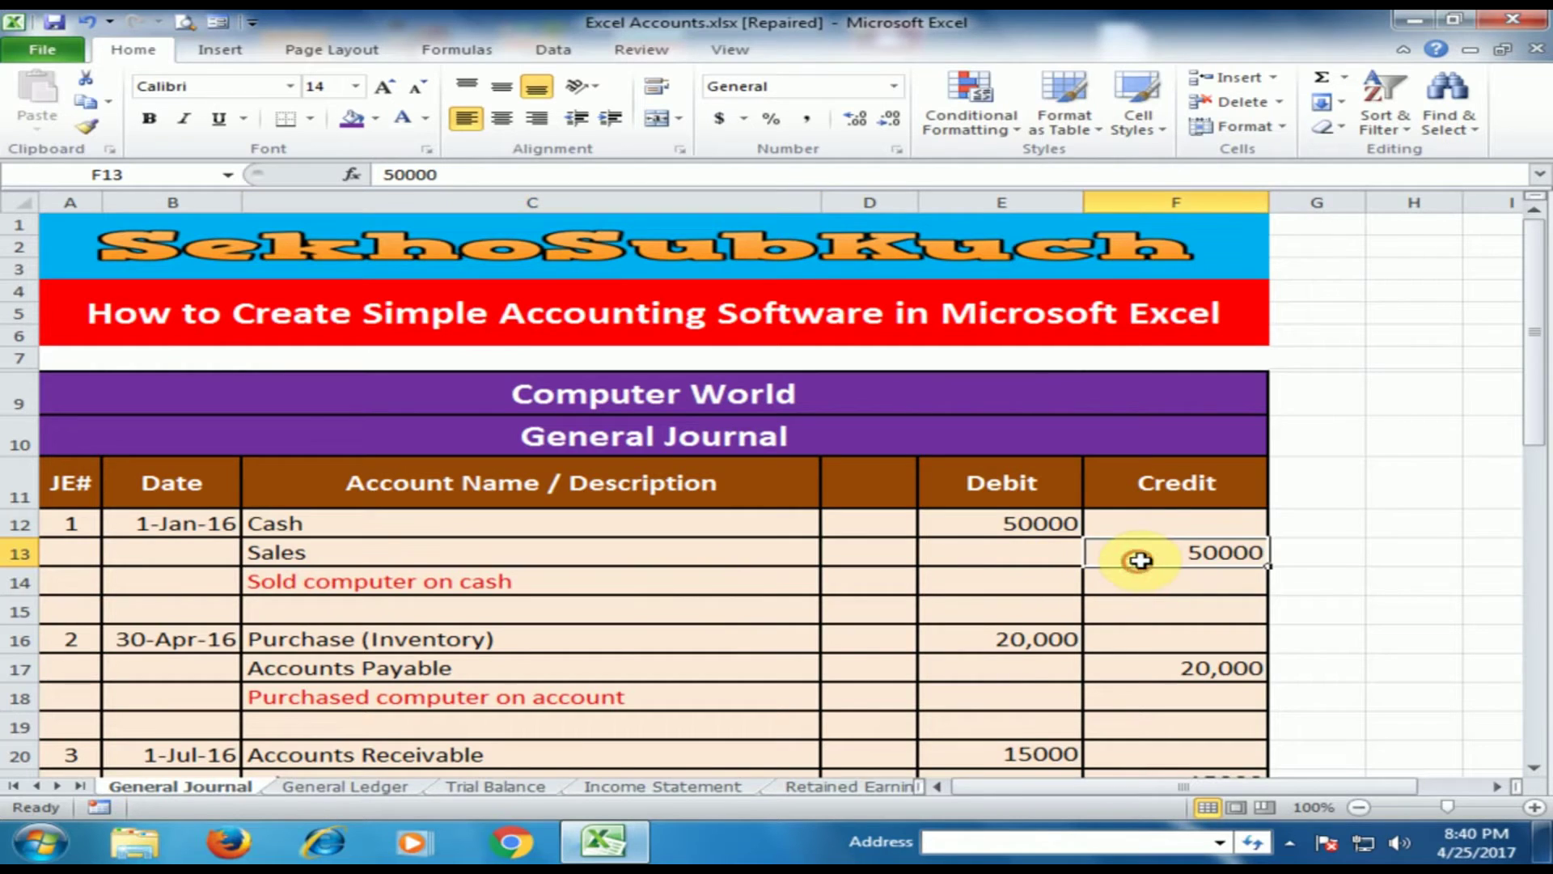
Review the debit and credit lines of journal entries 2 and 3, the computer purchase on account and the sale on credit
scroll(350, 592, "down", 2)
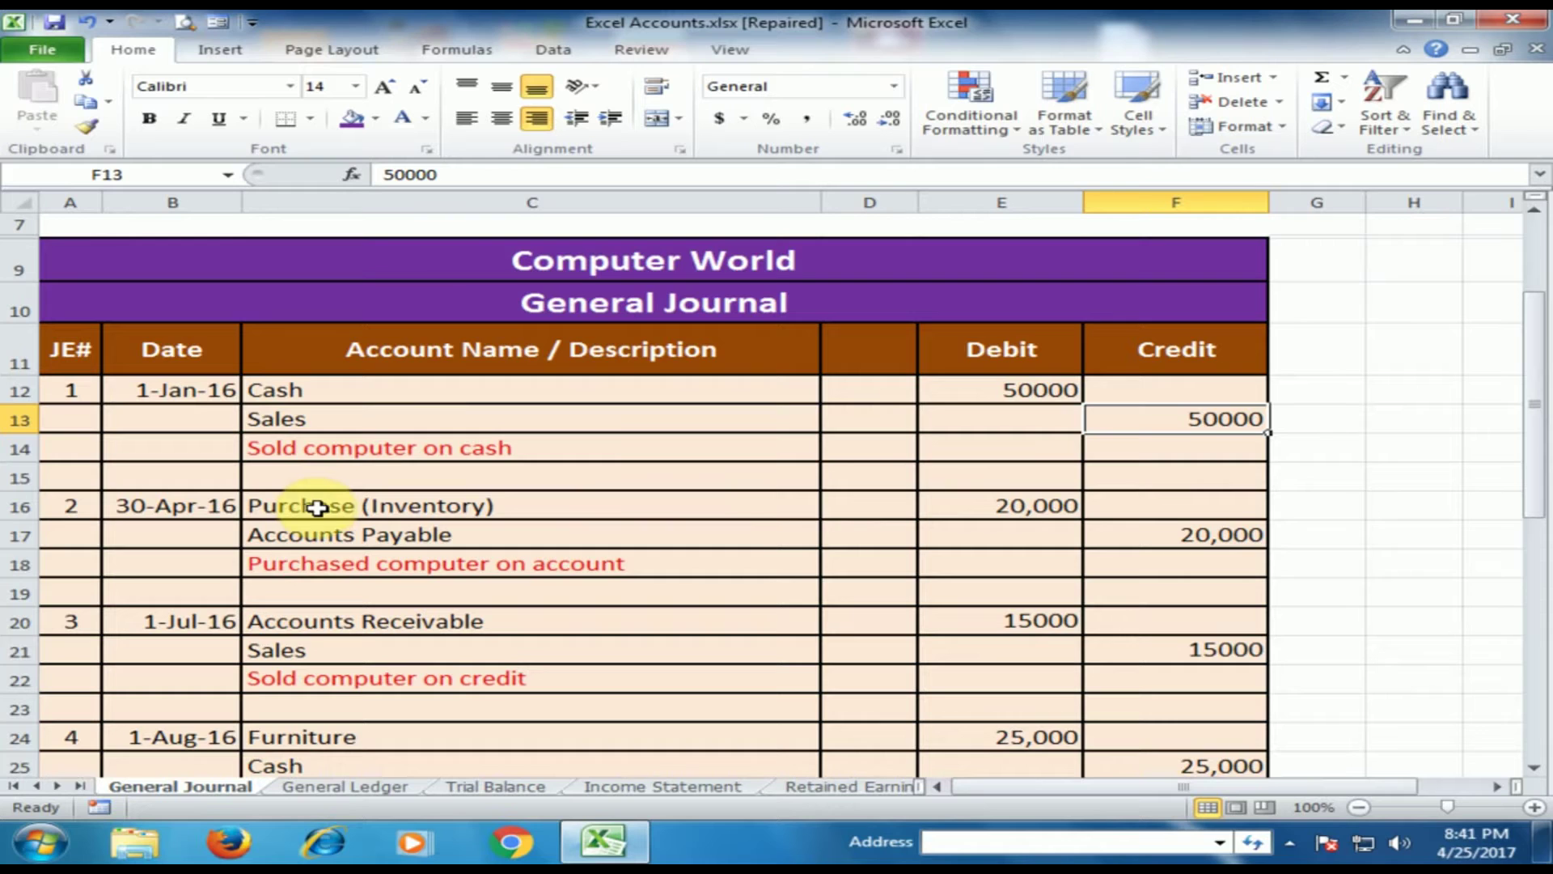
left_click(997, 506)
left_click(424, 535)
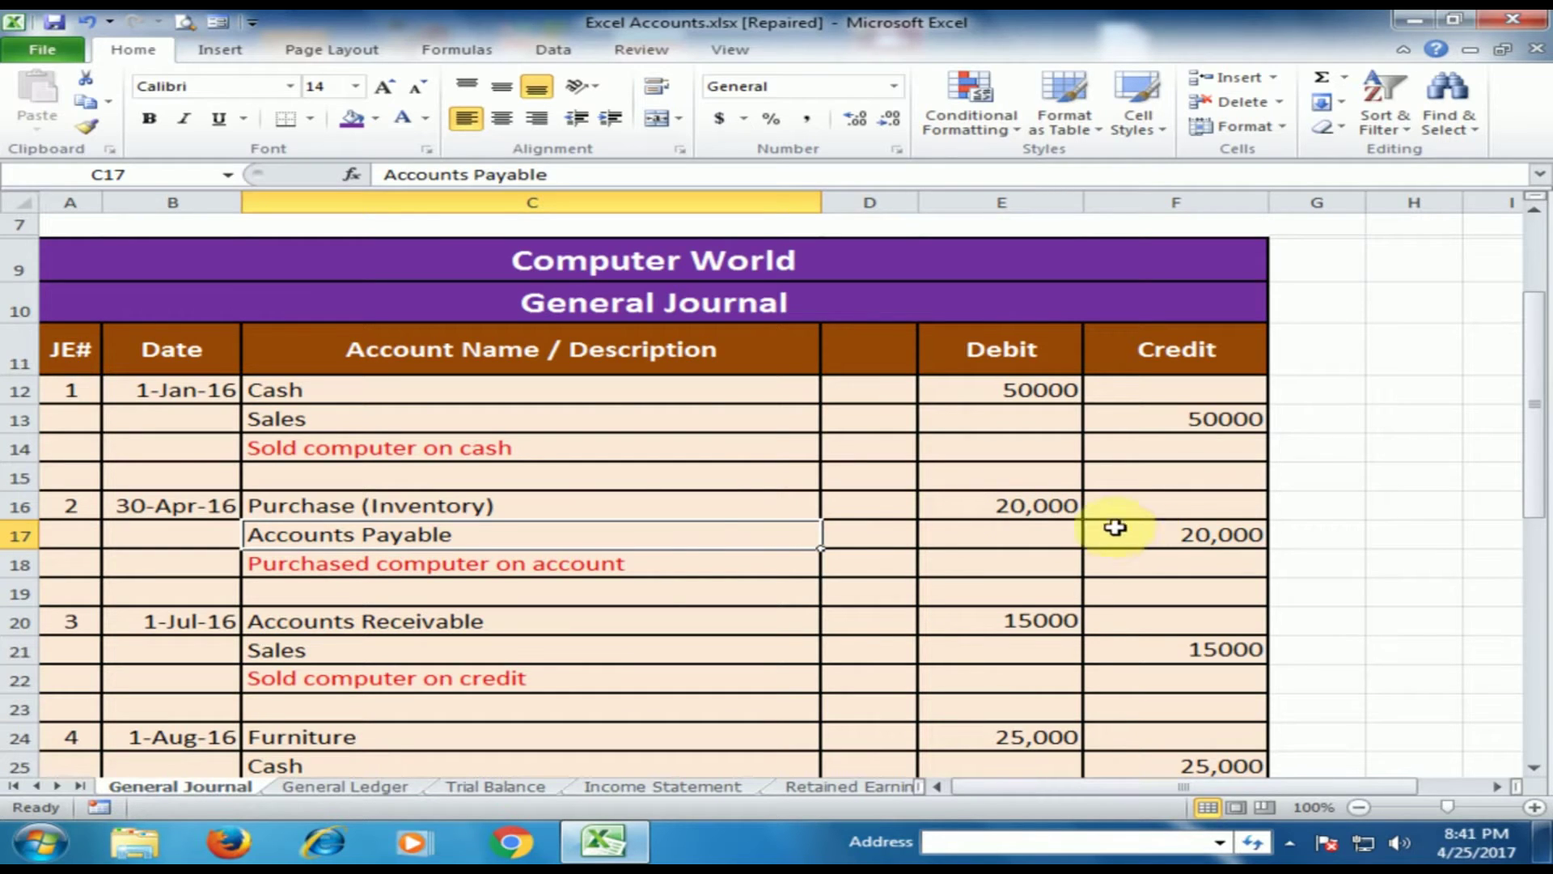
left_click(1184, 533)
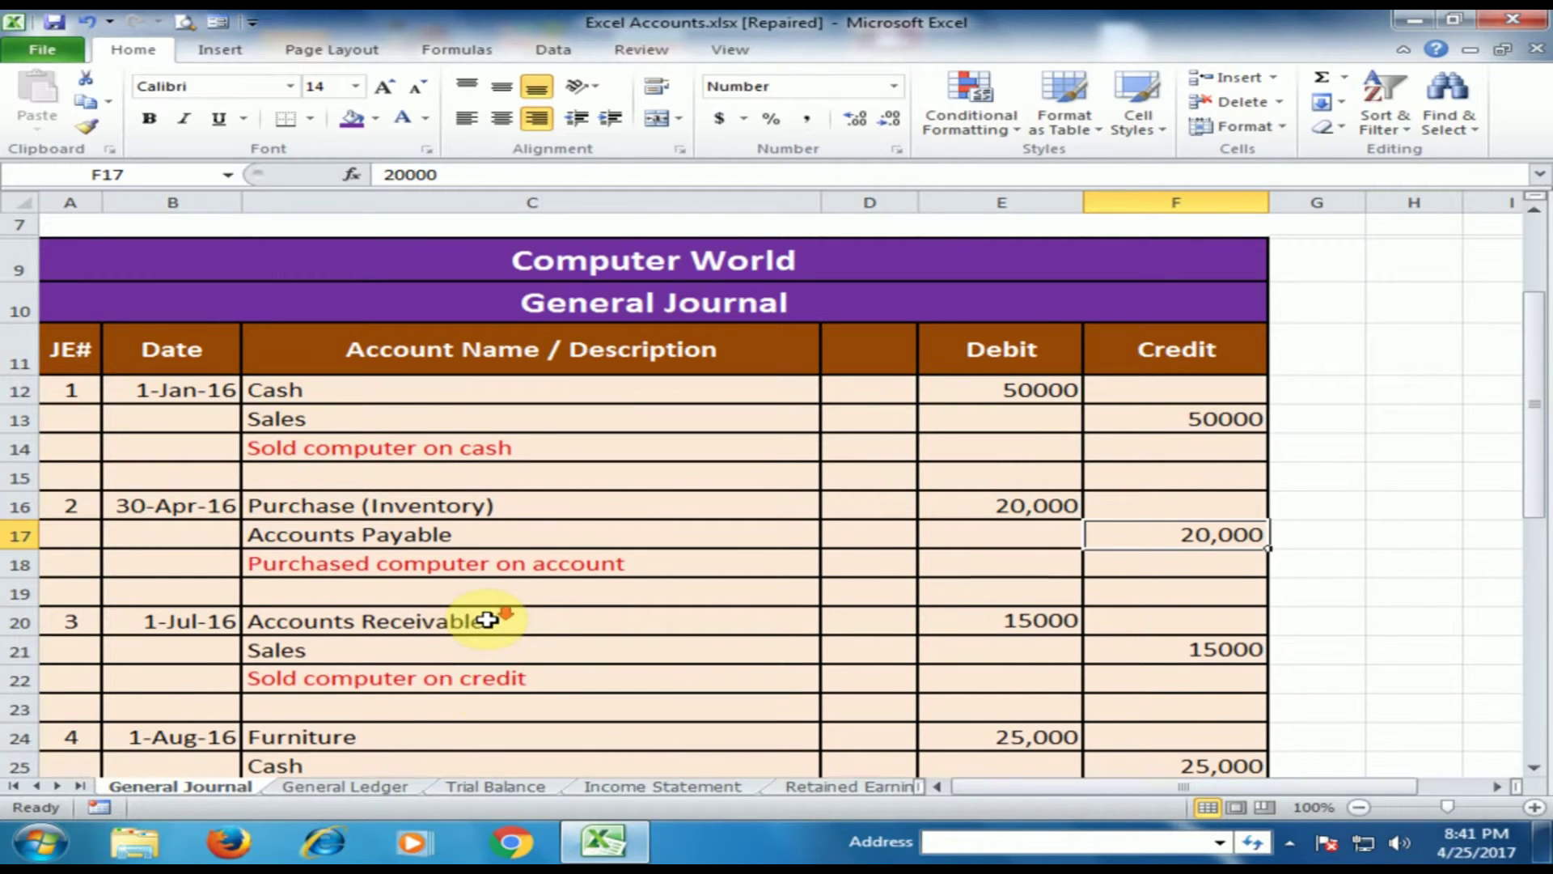
scroll(486, 620, "down", 2)
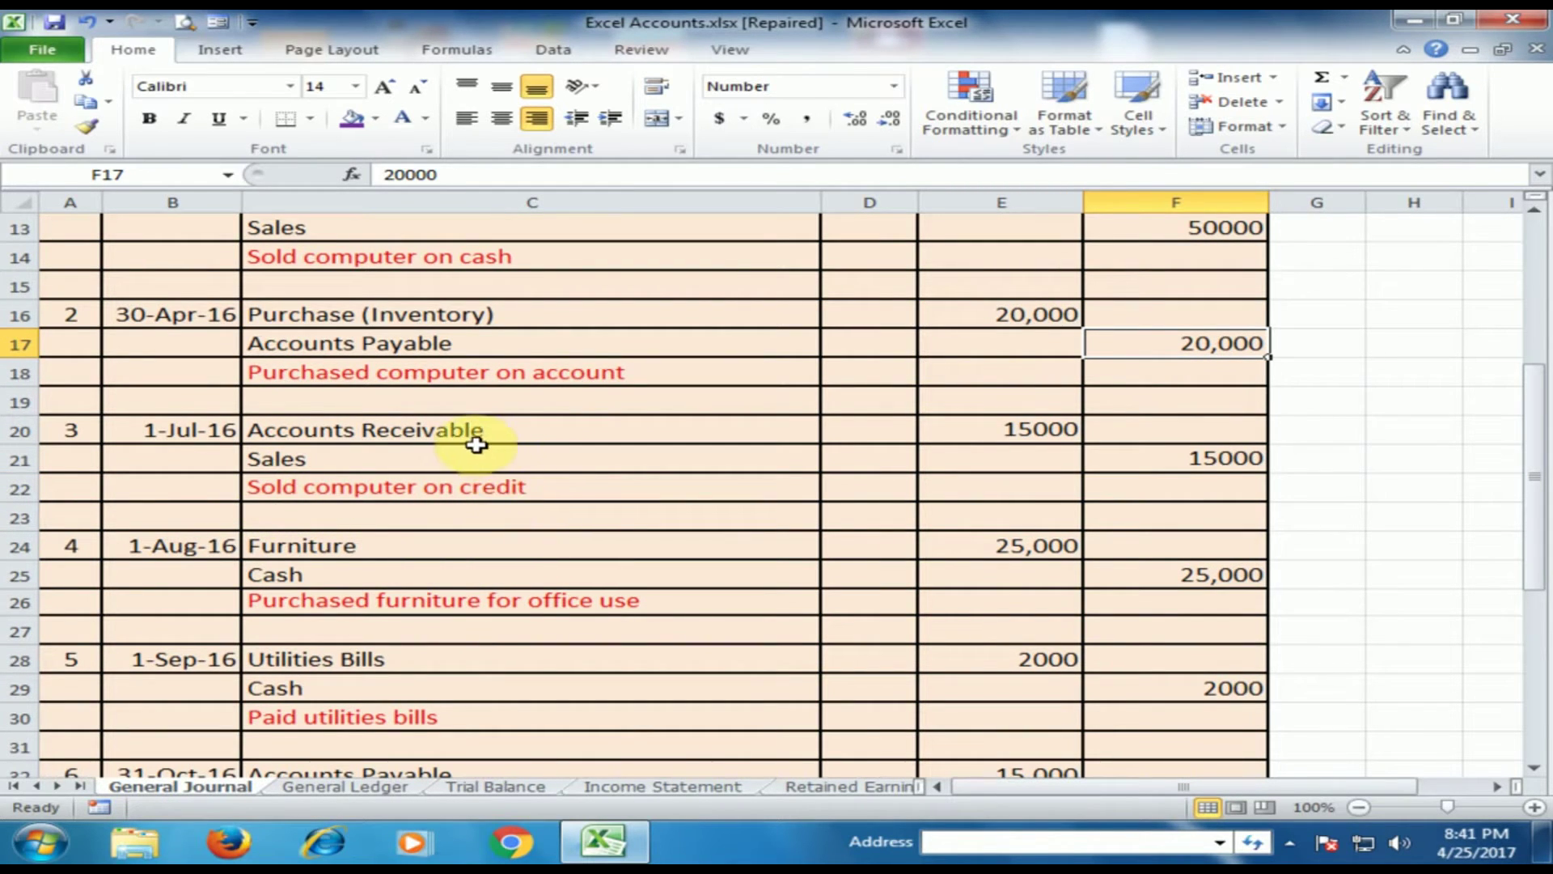
left_click(435, 433)
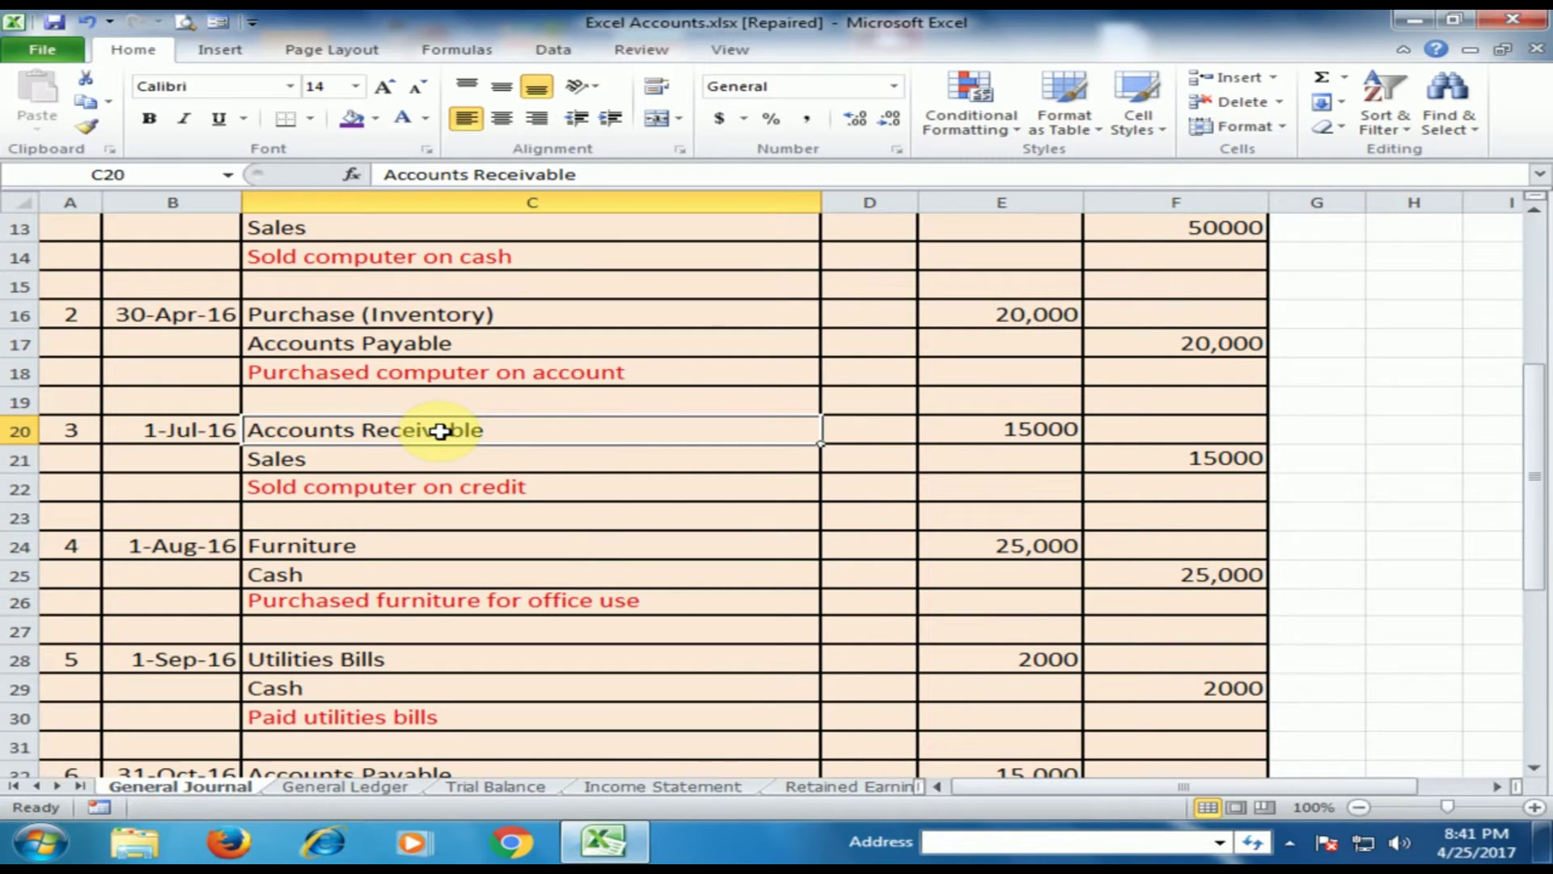
left_click(1001, 428)
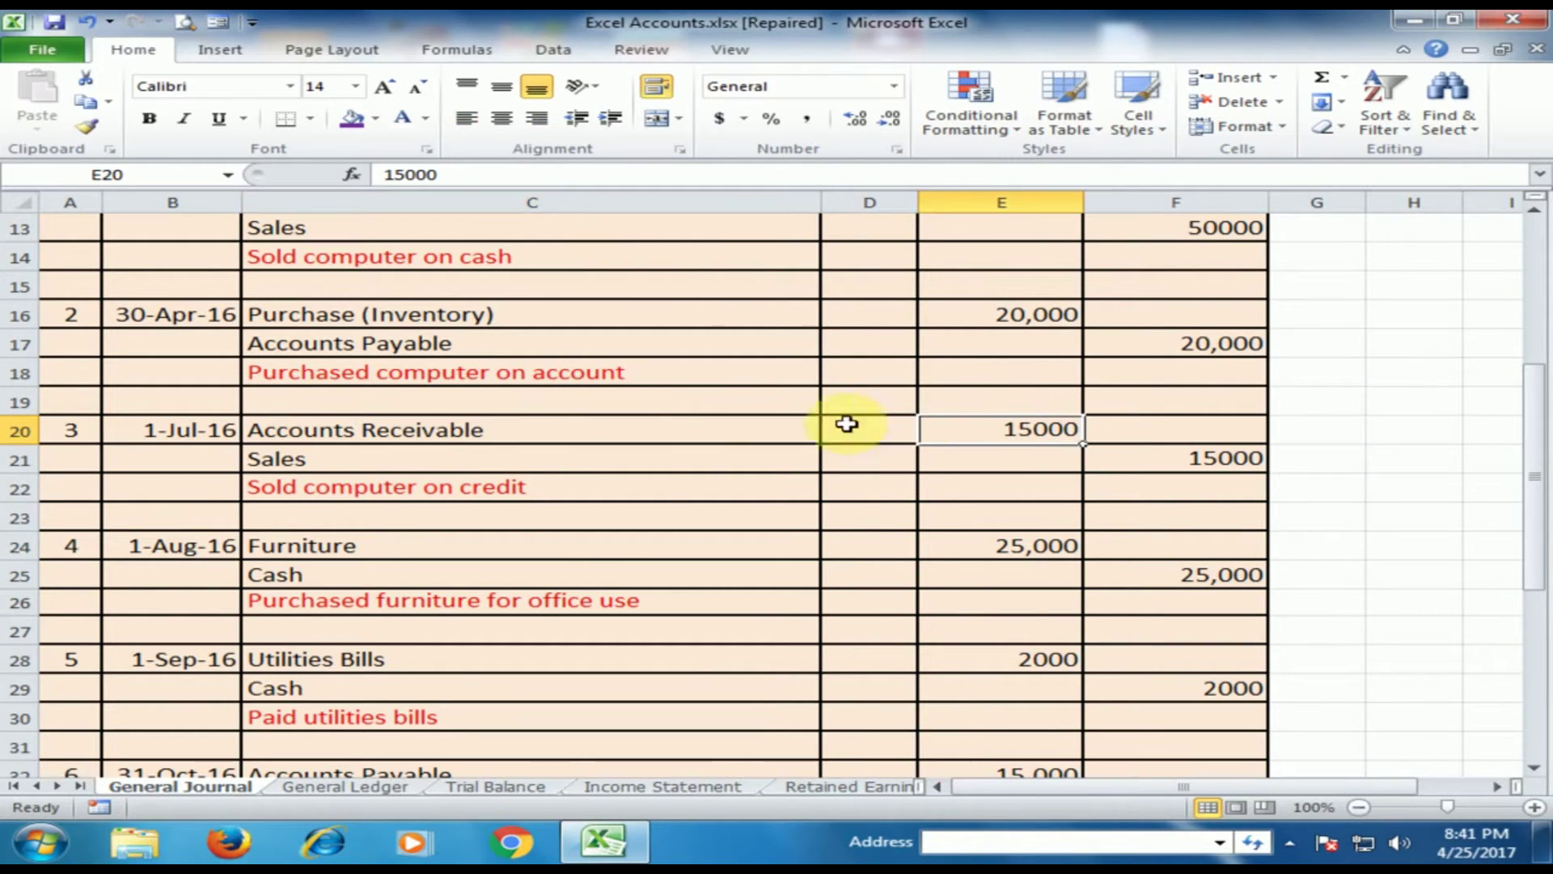
left_click(395, 453)
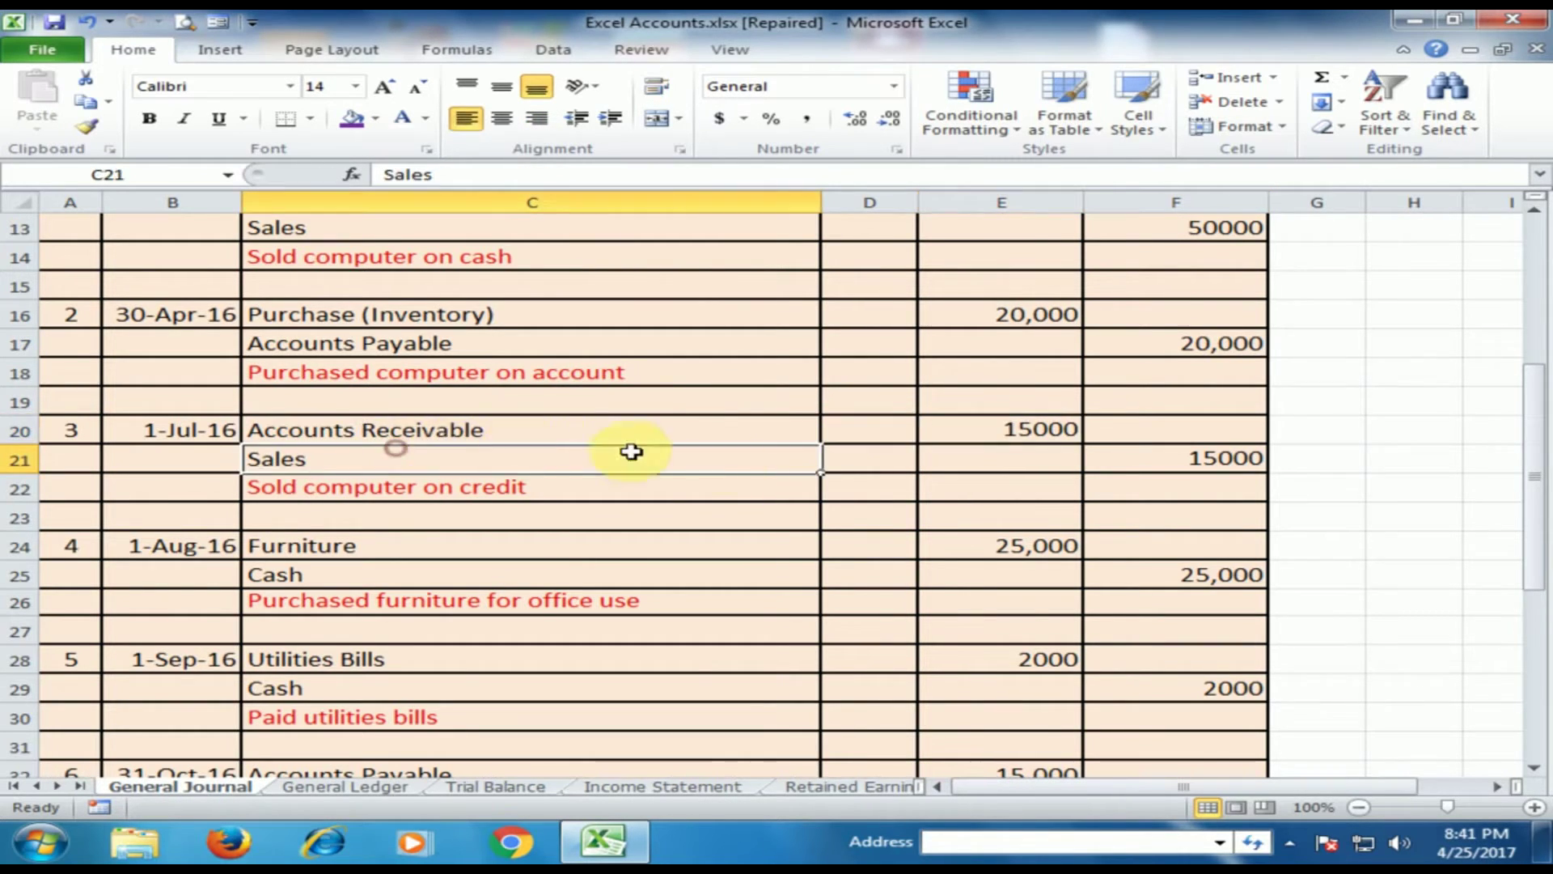
left_click(1187, 458)
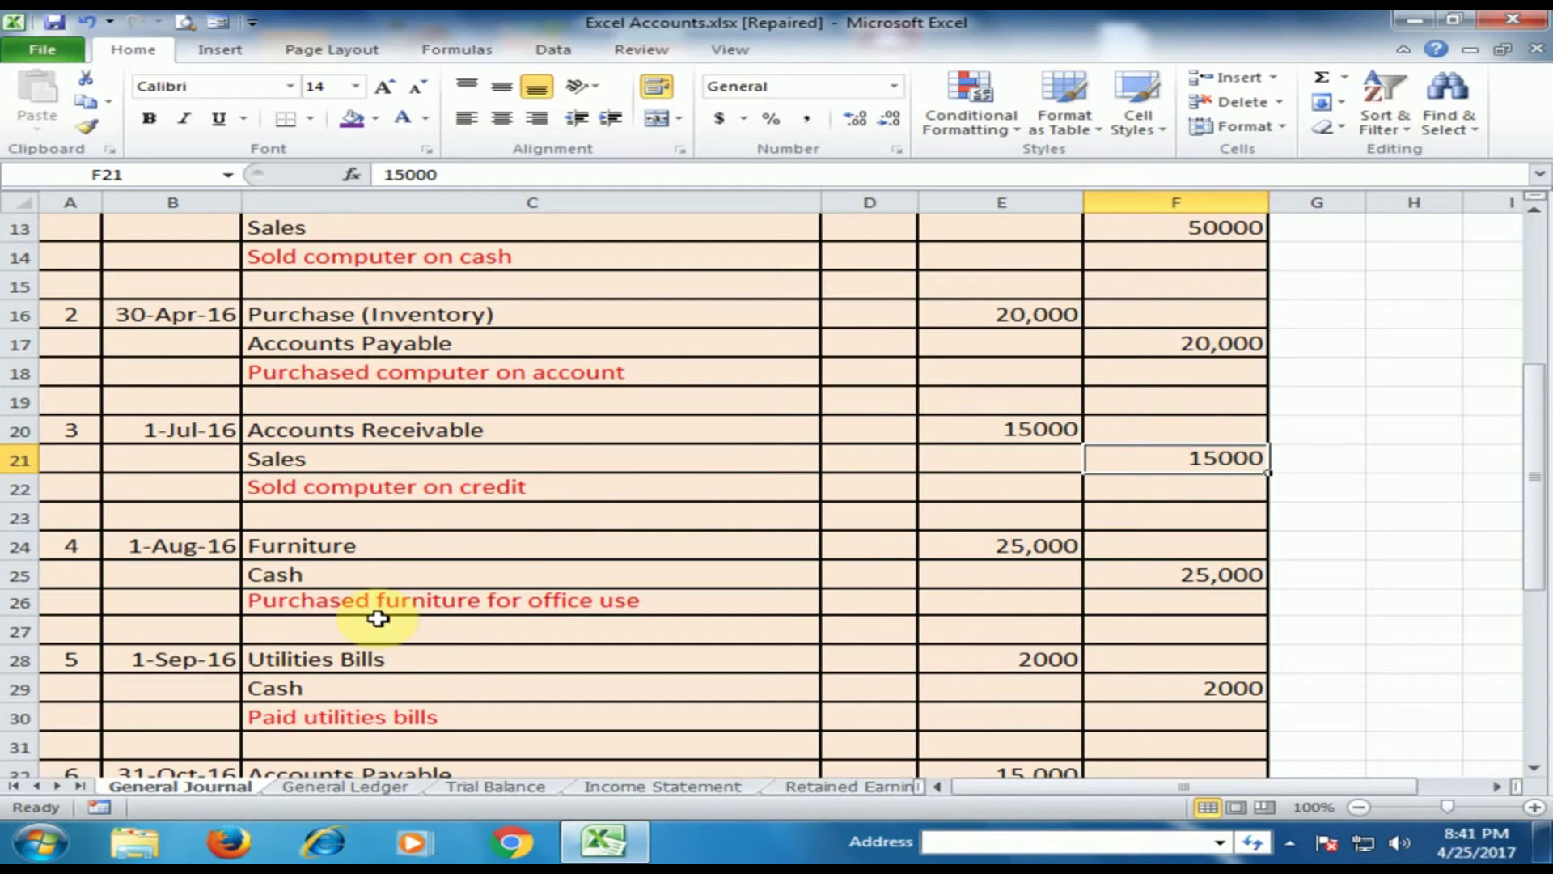
Review journal entries 4 to 6, covering the office furniture purchase, the utilities bills and the accounts payable payment
left_click(391, 549)
left_click(351, 578)
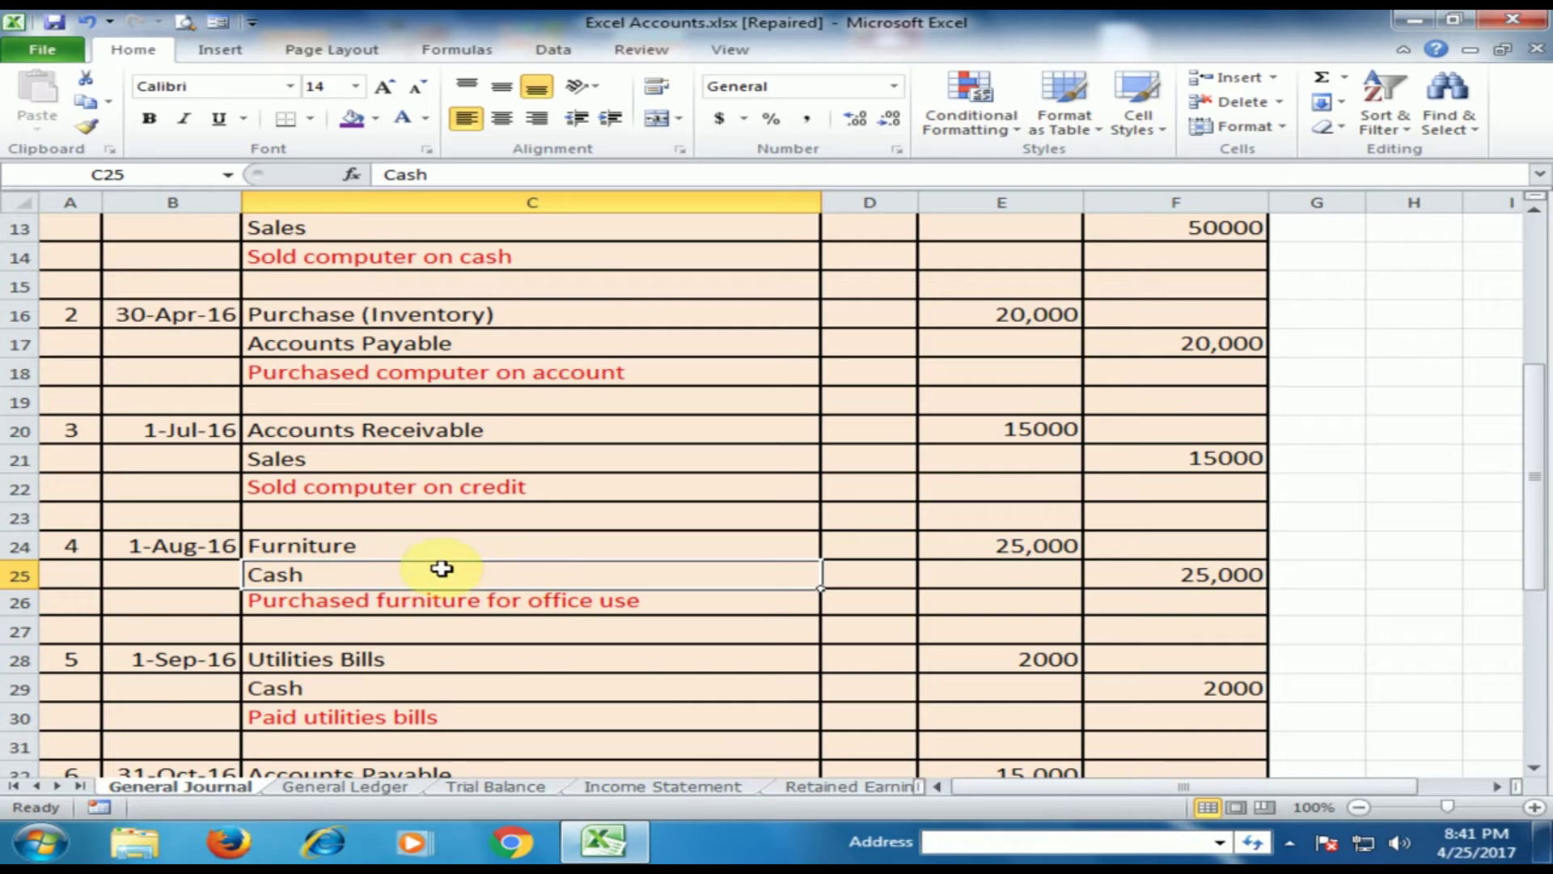
scroll(442, 569, "down", 2)
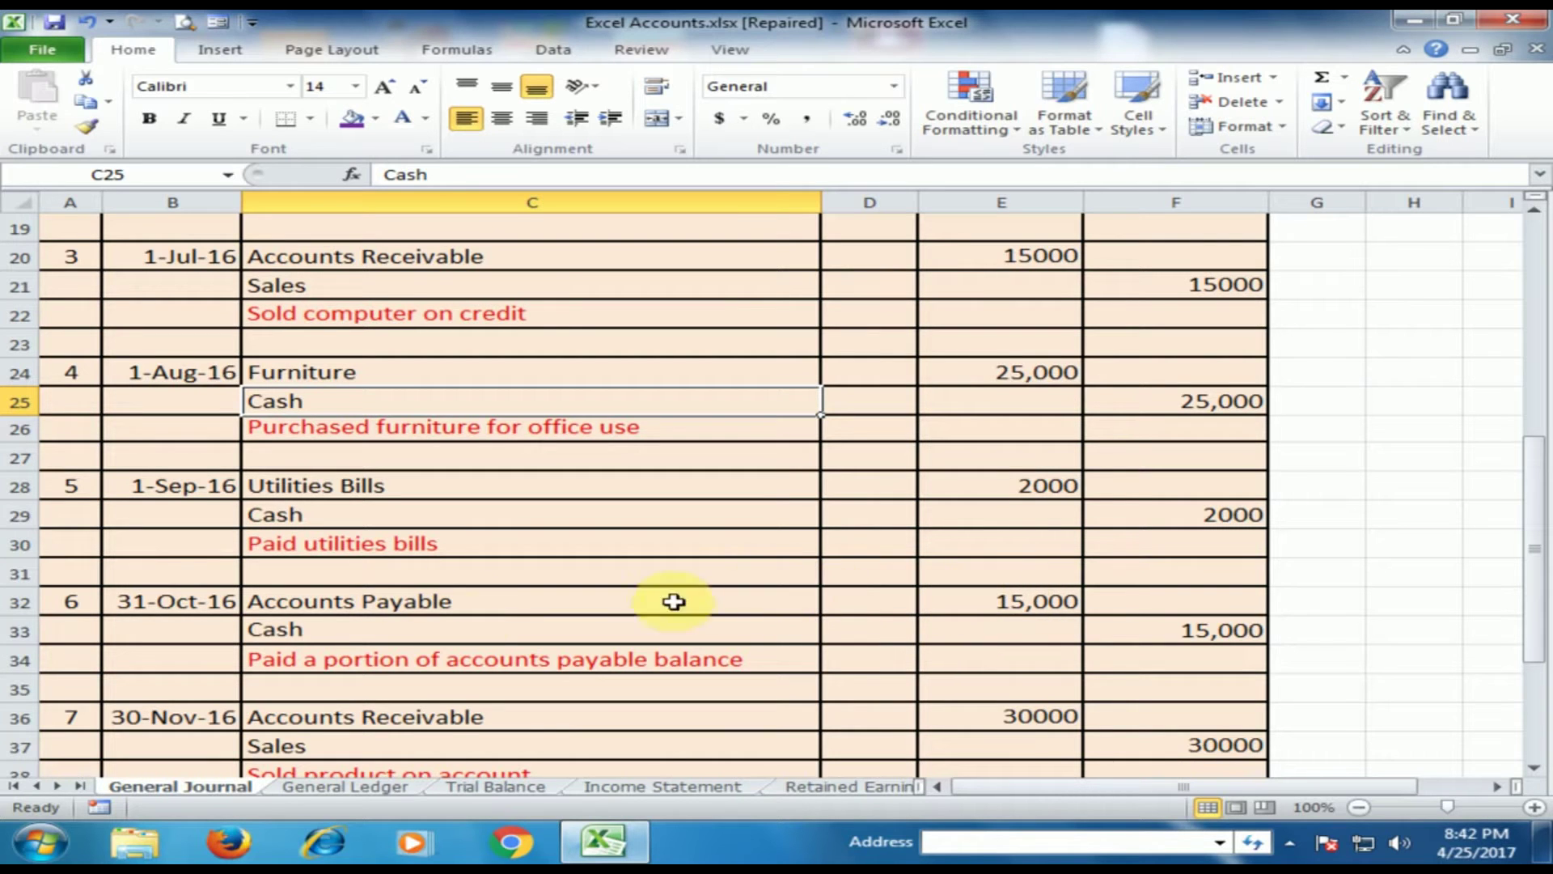
left_click(379, 630)
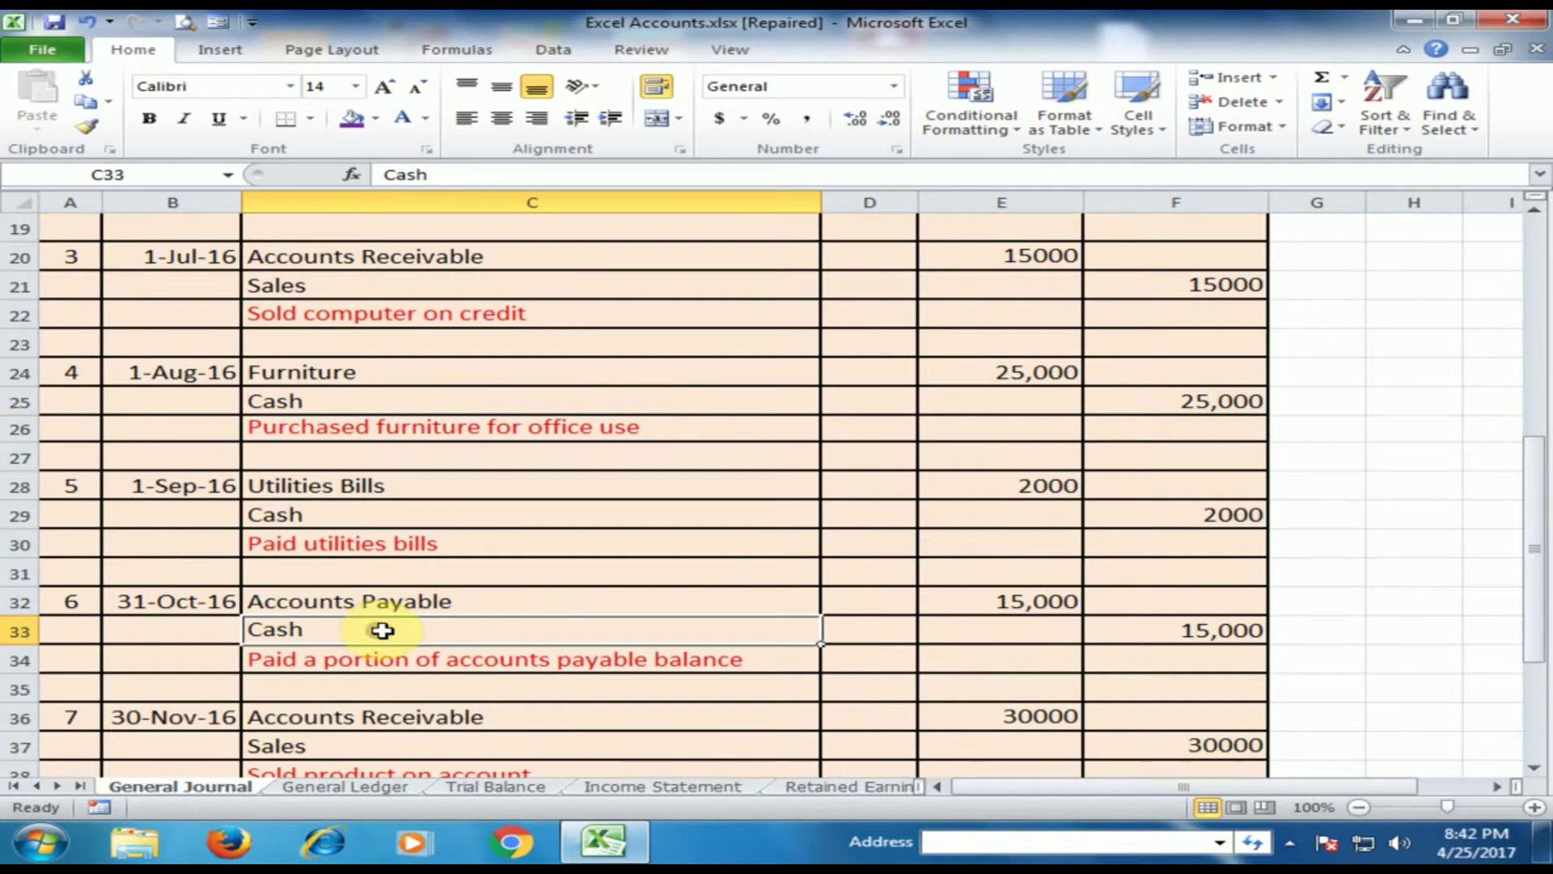
left_click(1173, 635)
Review journal entries 7 and 8 and the Total Debit and Credit row at the end of the General Journal
scroll(549, 619, "down", 2)
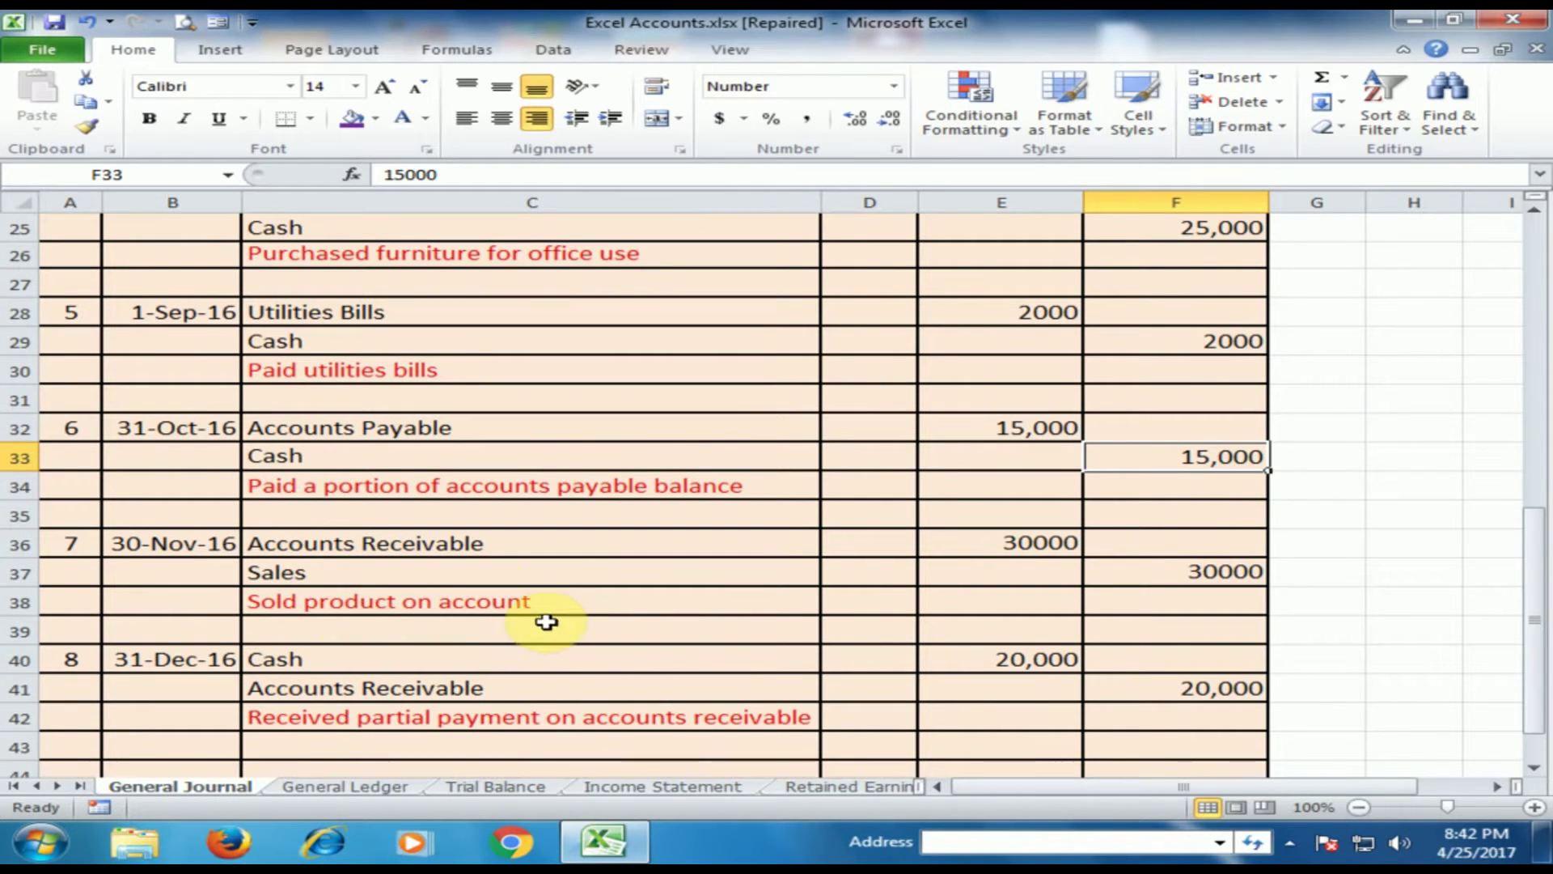
left_click(513, 541)
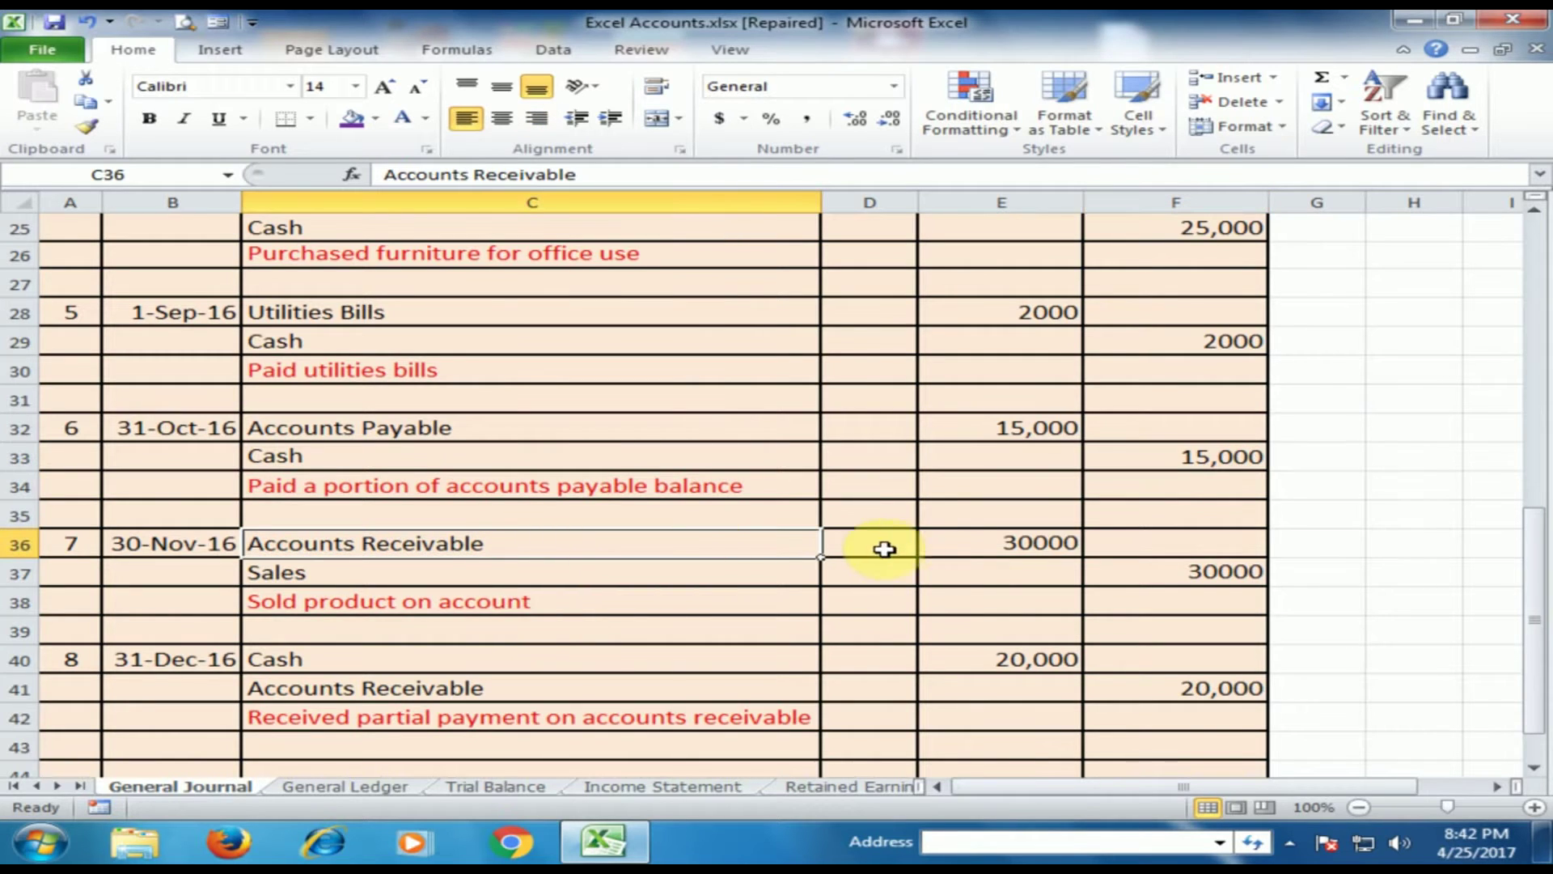
left_click(606, 570)
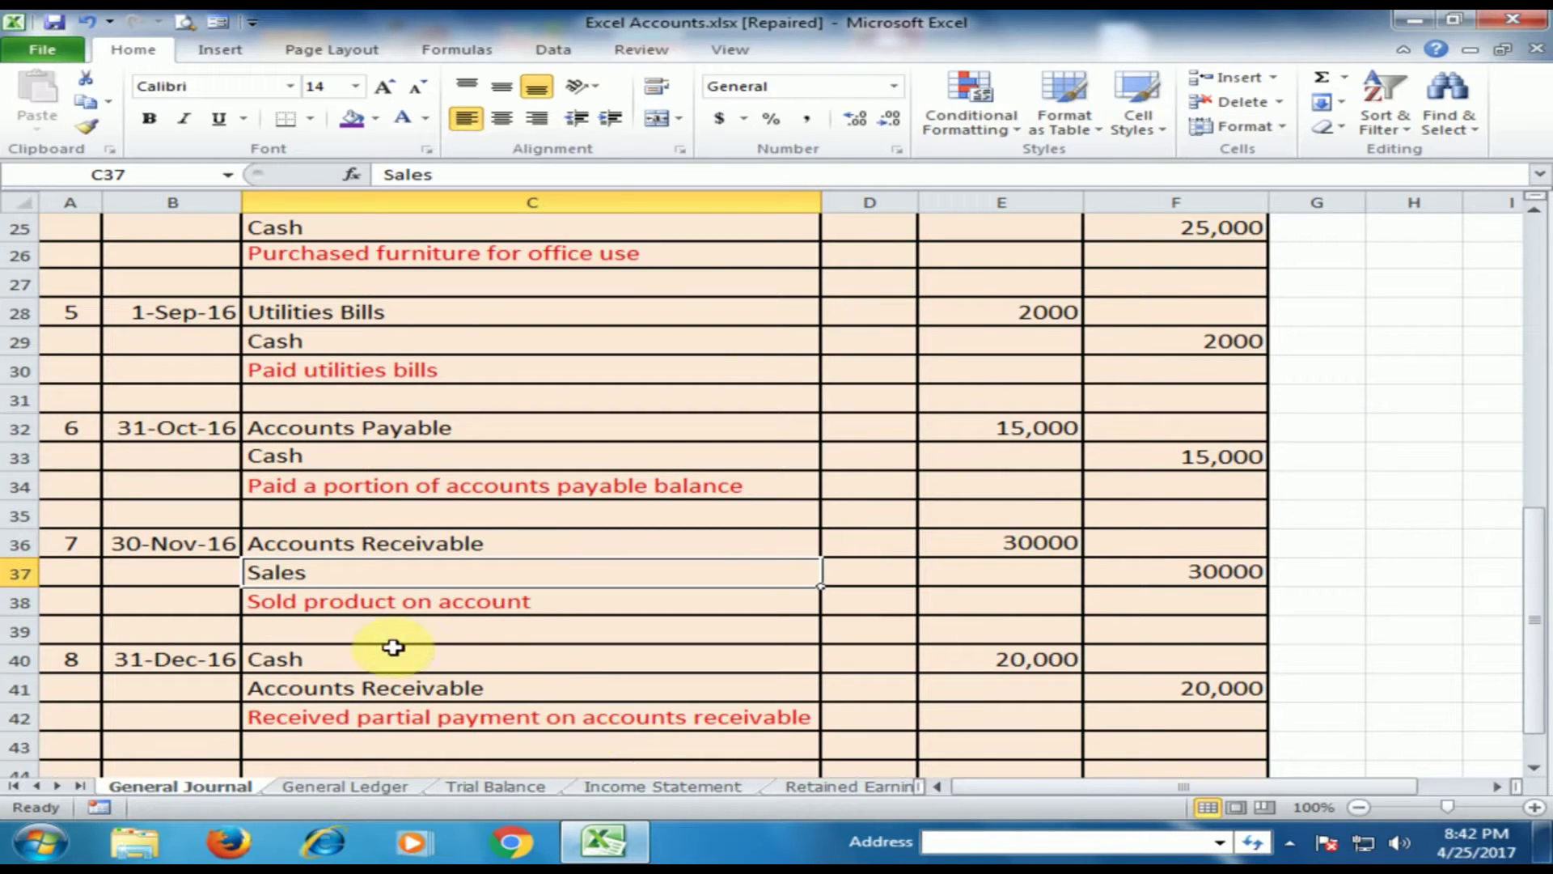
left_click(347, 659)
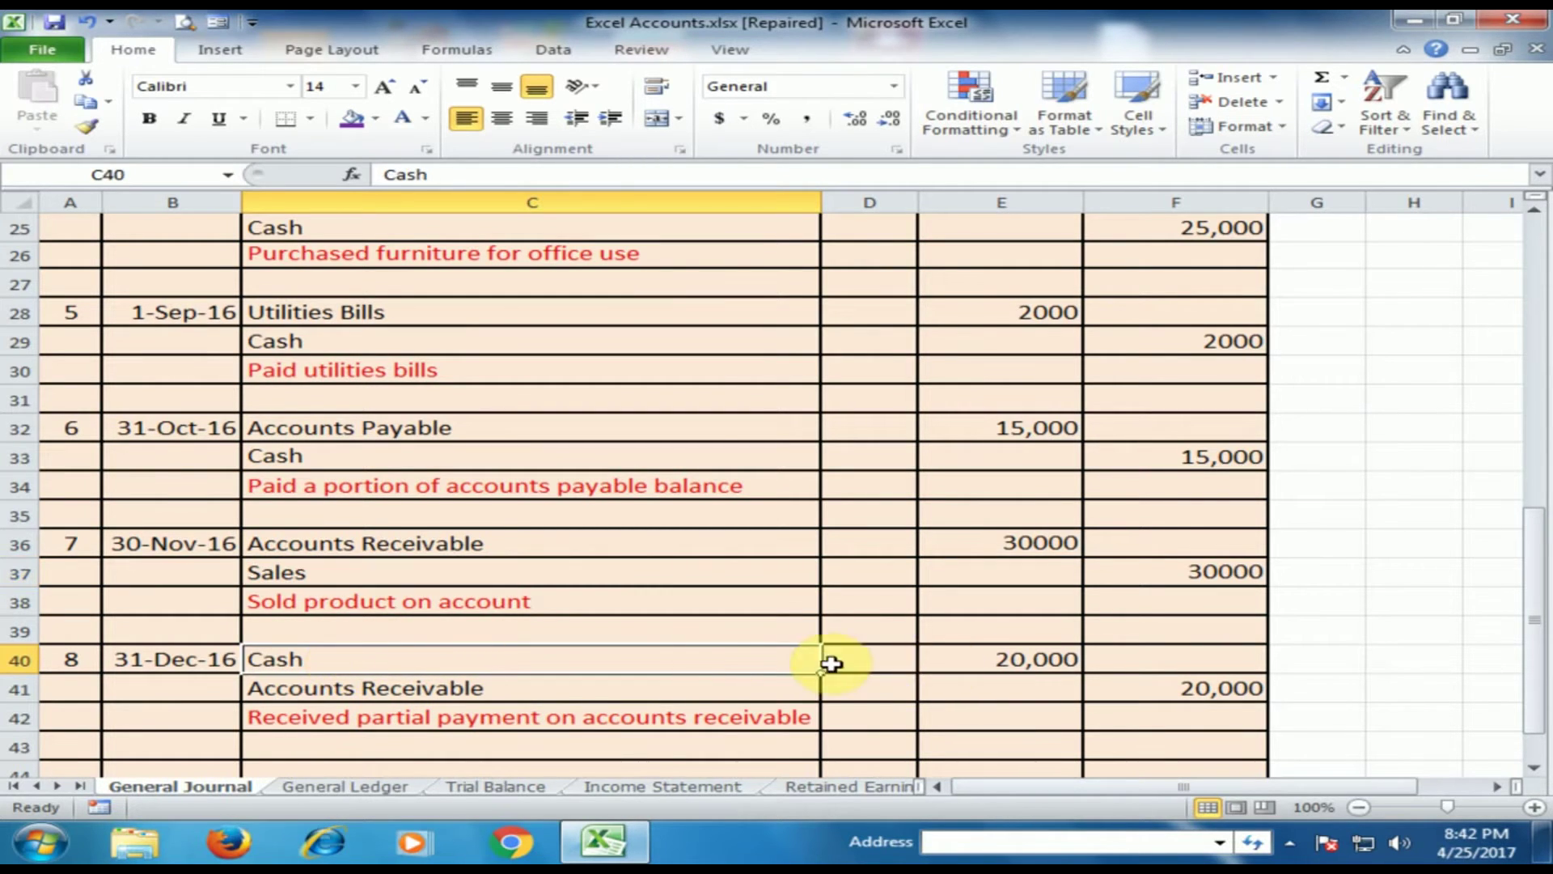
left_click(518, 689)
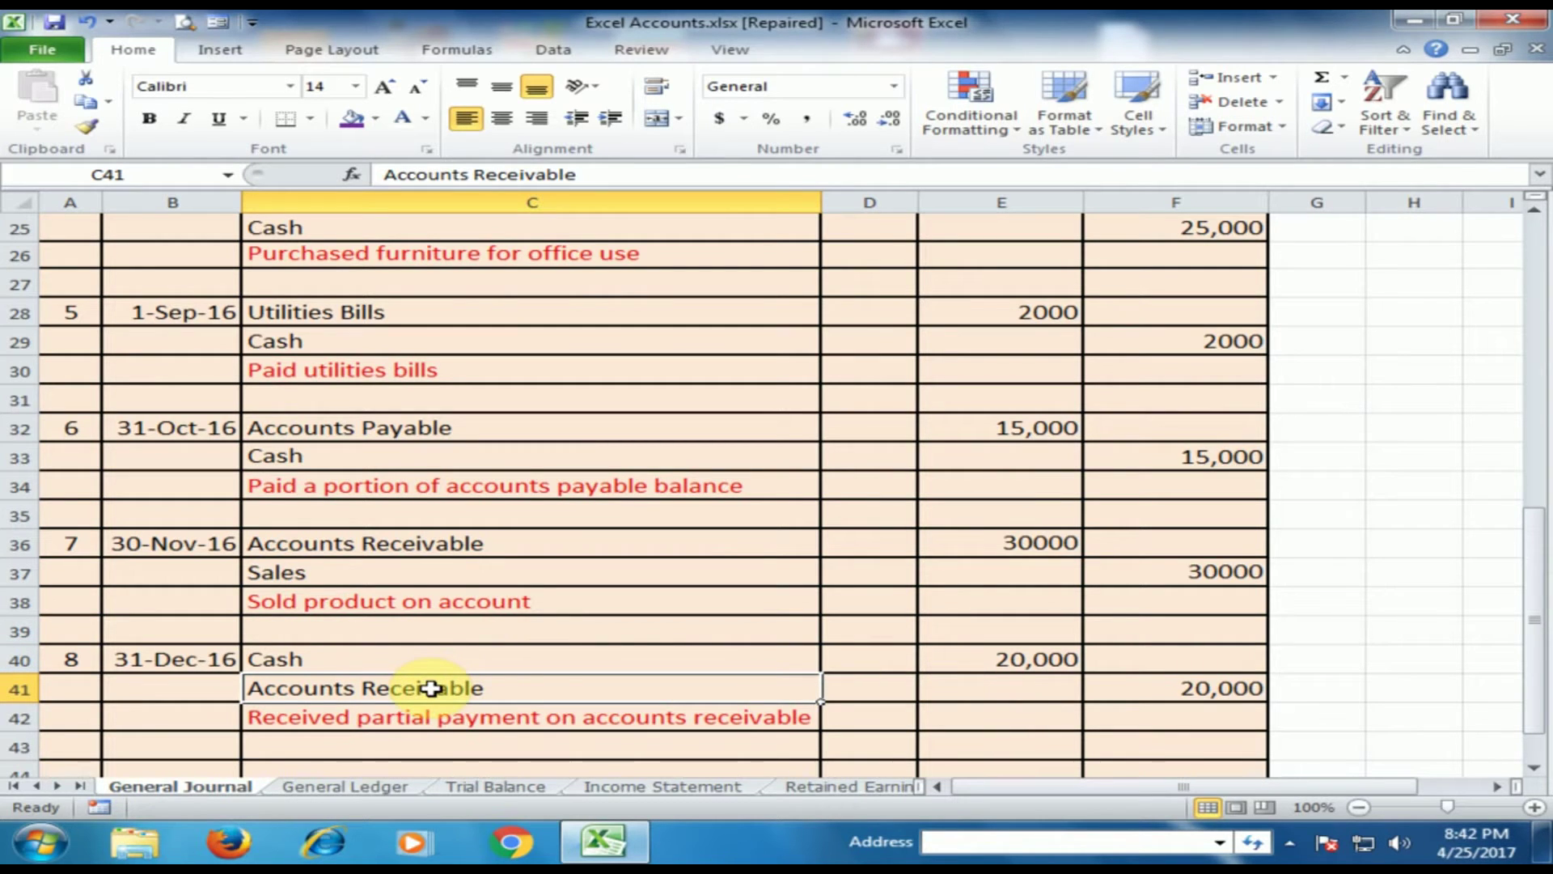
scroll(515, 668, "up", 1)
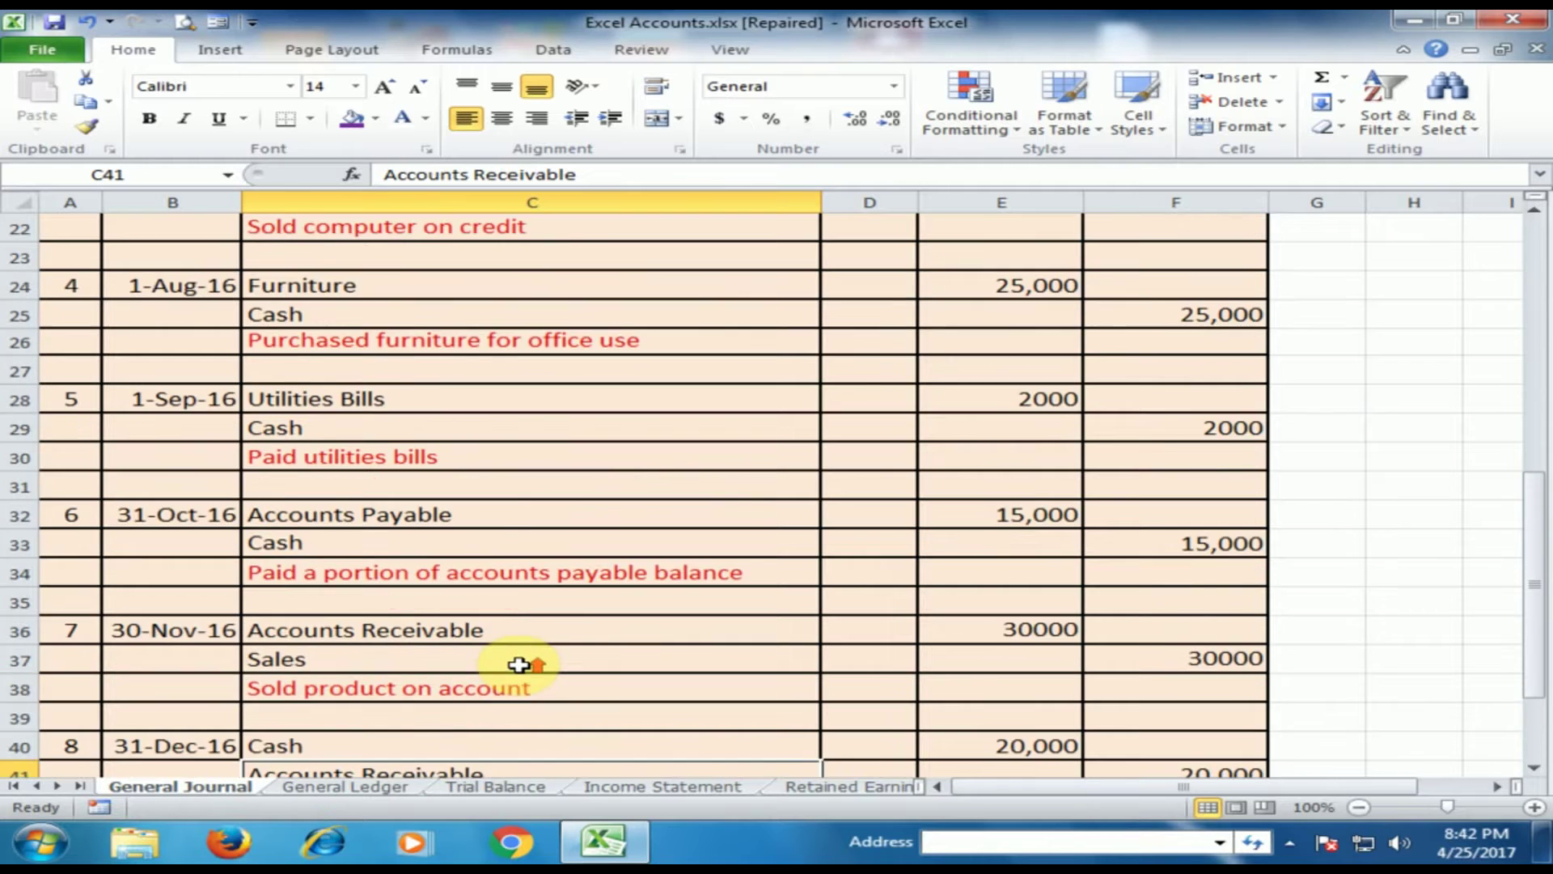
scroll(519, 665, "down", 2)
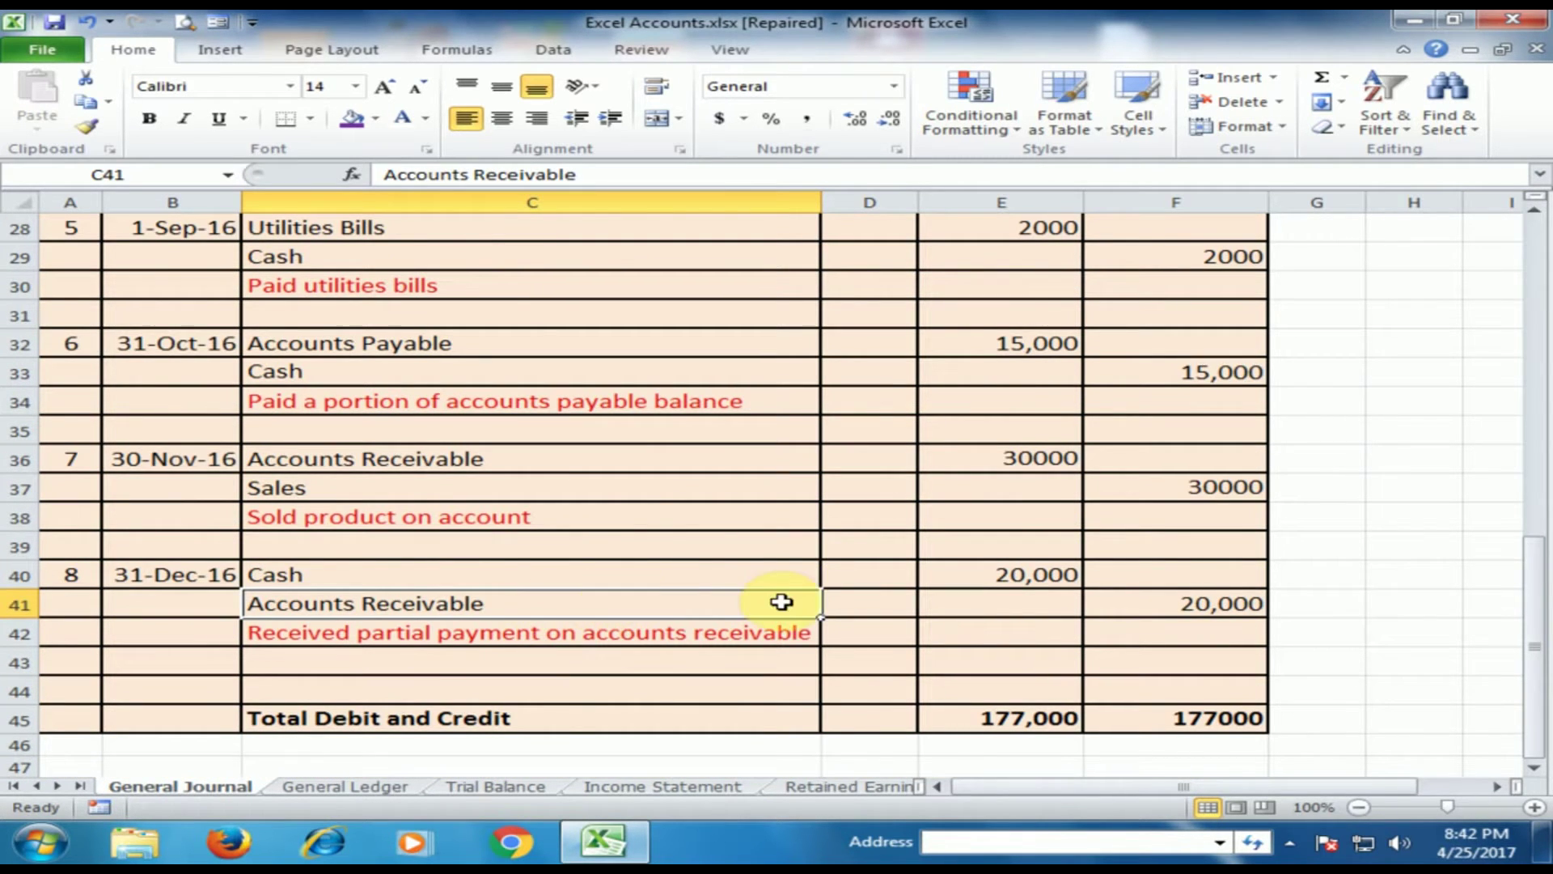
scroll(548, 624, "up", 7)
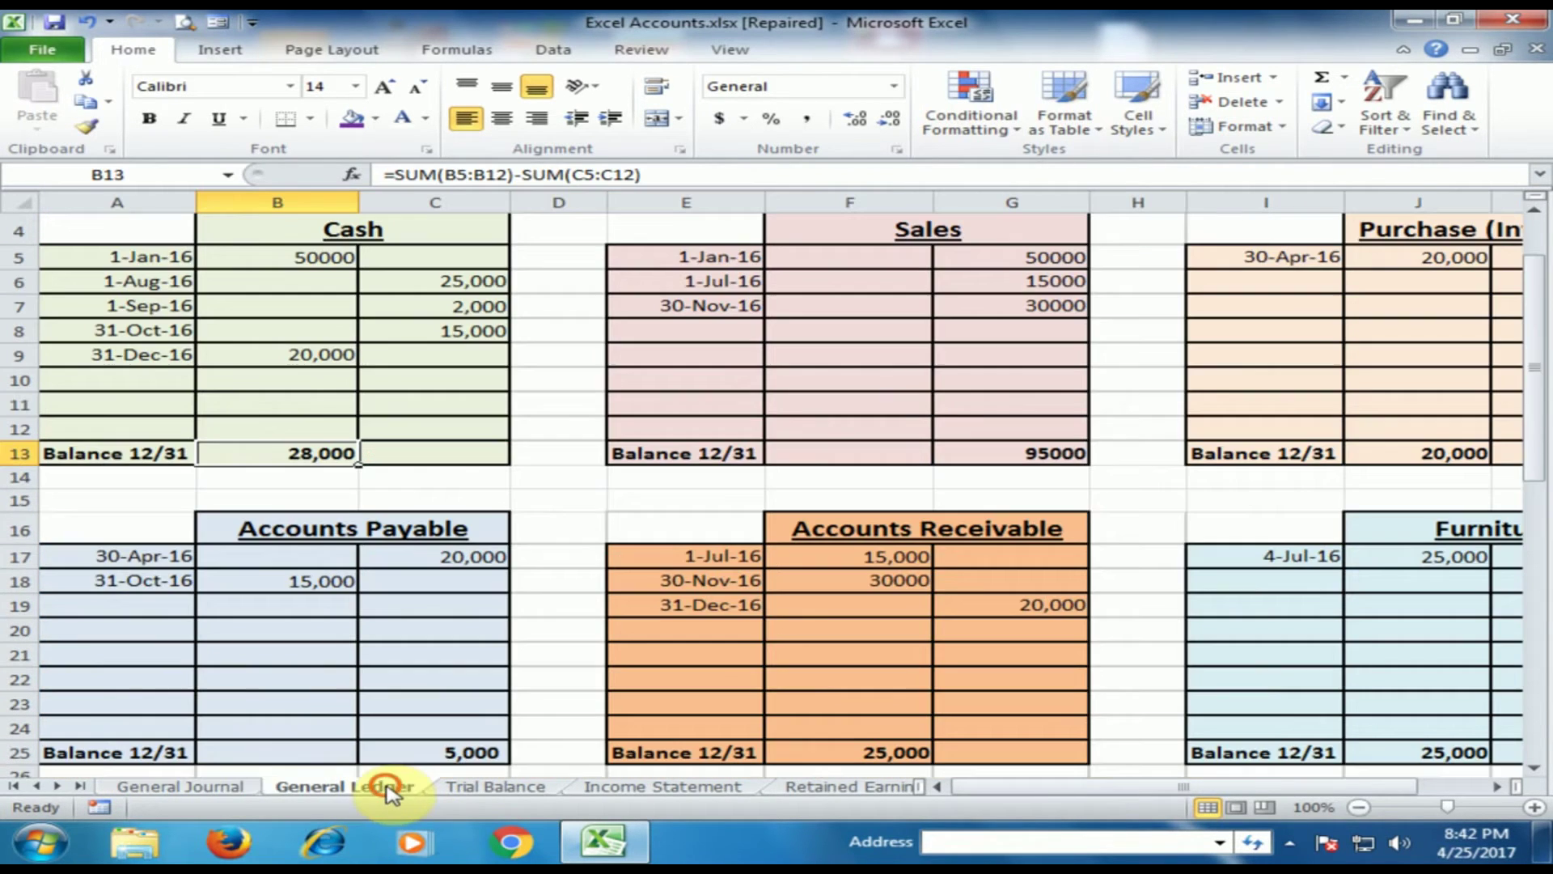
Open the General Ledger sheet and examine the Cash, Sales, Purchase, Accounts Receivable, Accounts Payable and Furniture account headings
left_click(380, 789)
scroll(597, 339, "up", 1)
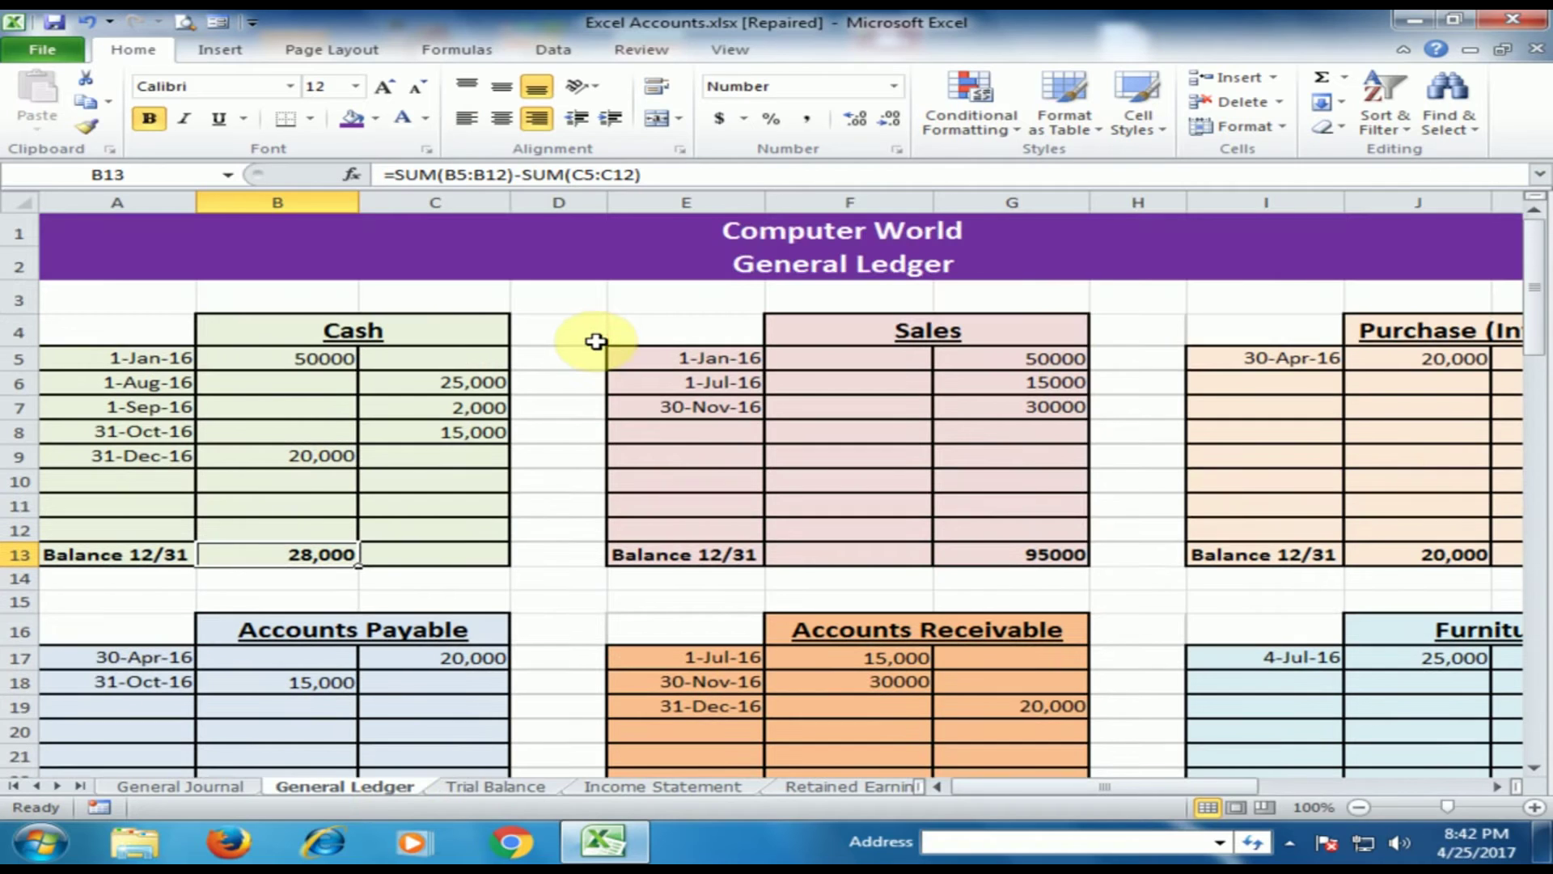
left_click(382, 330)
left_click(799, 329)
left_click(1343, 333)
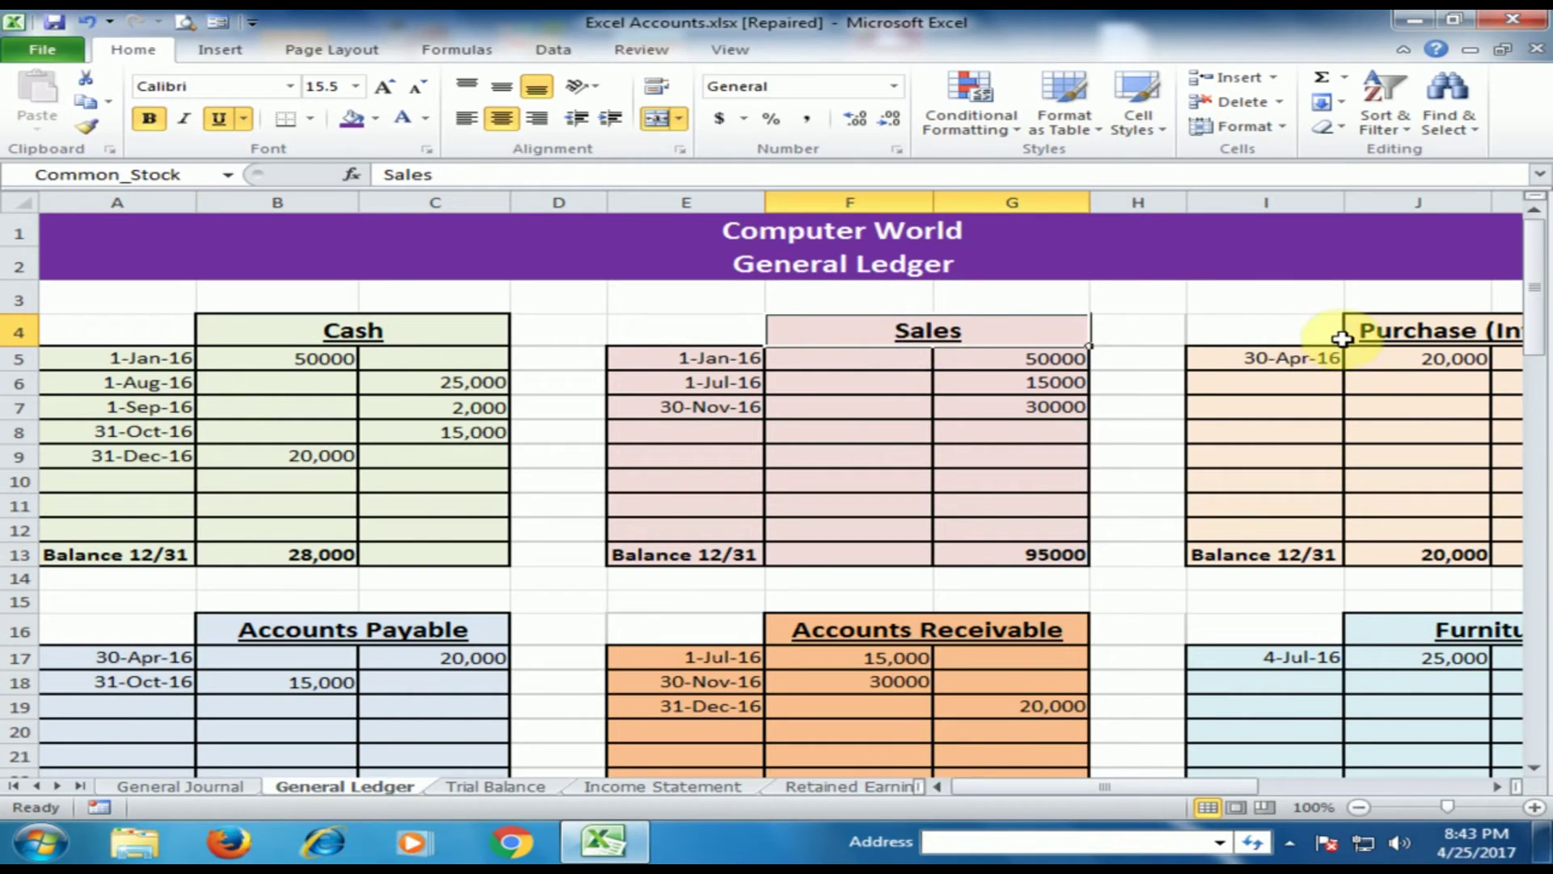
left_click(1375, 332)
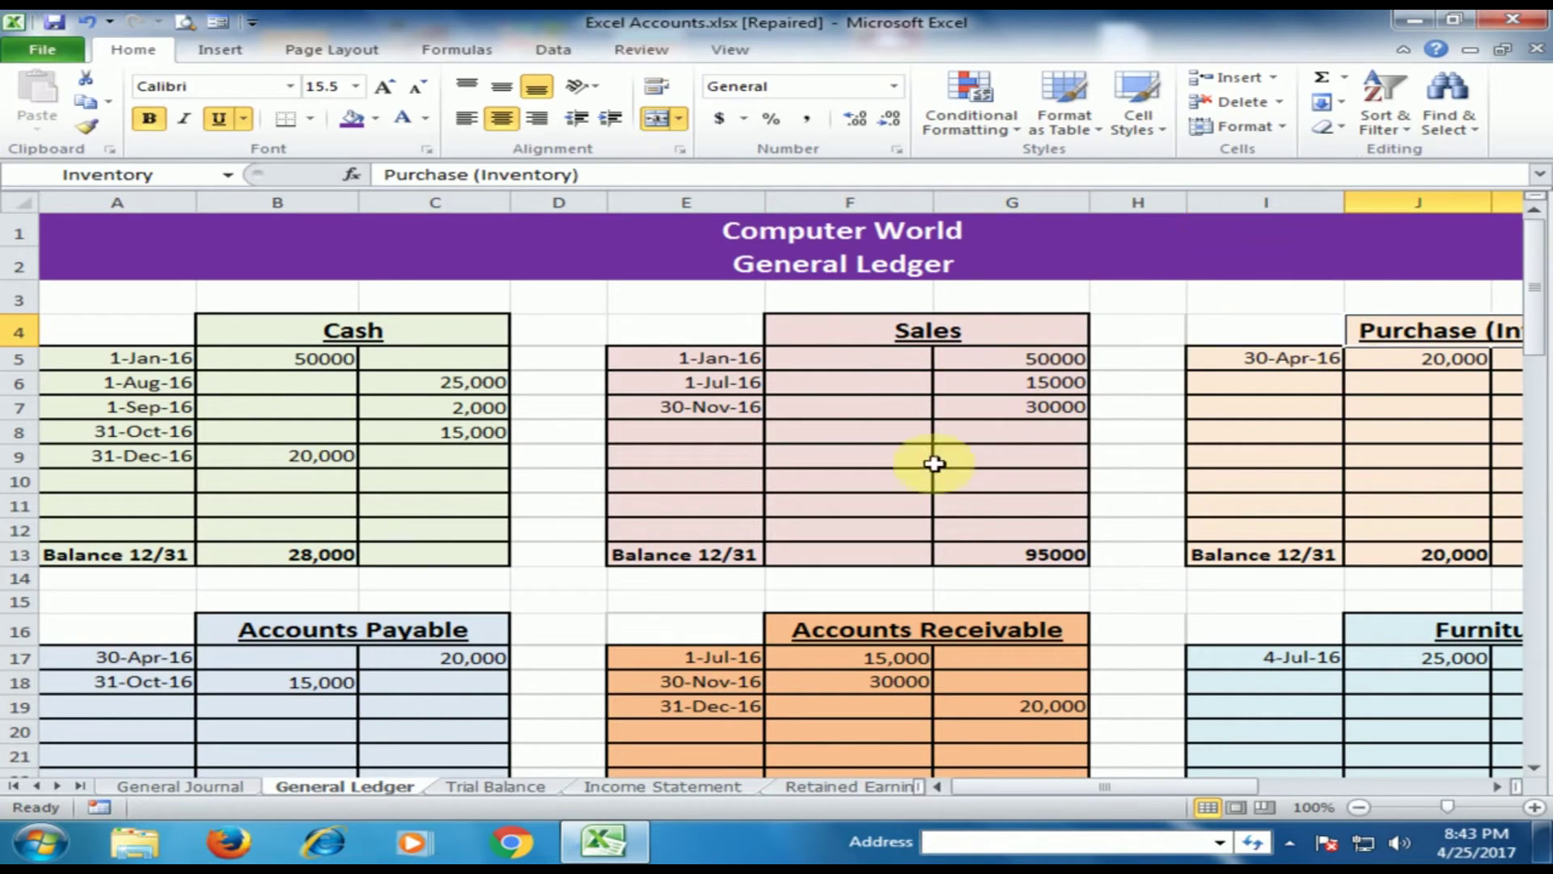
left_click(923, 631)
left_click(397, 630)
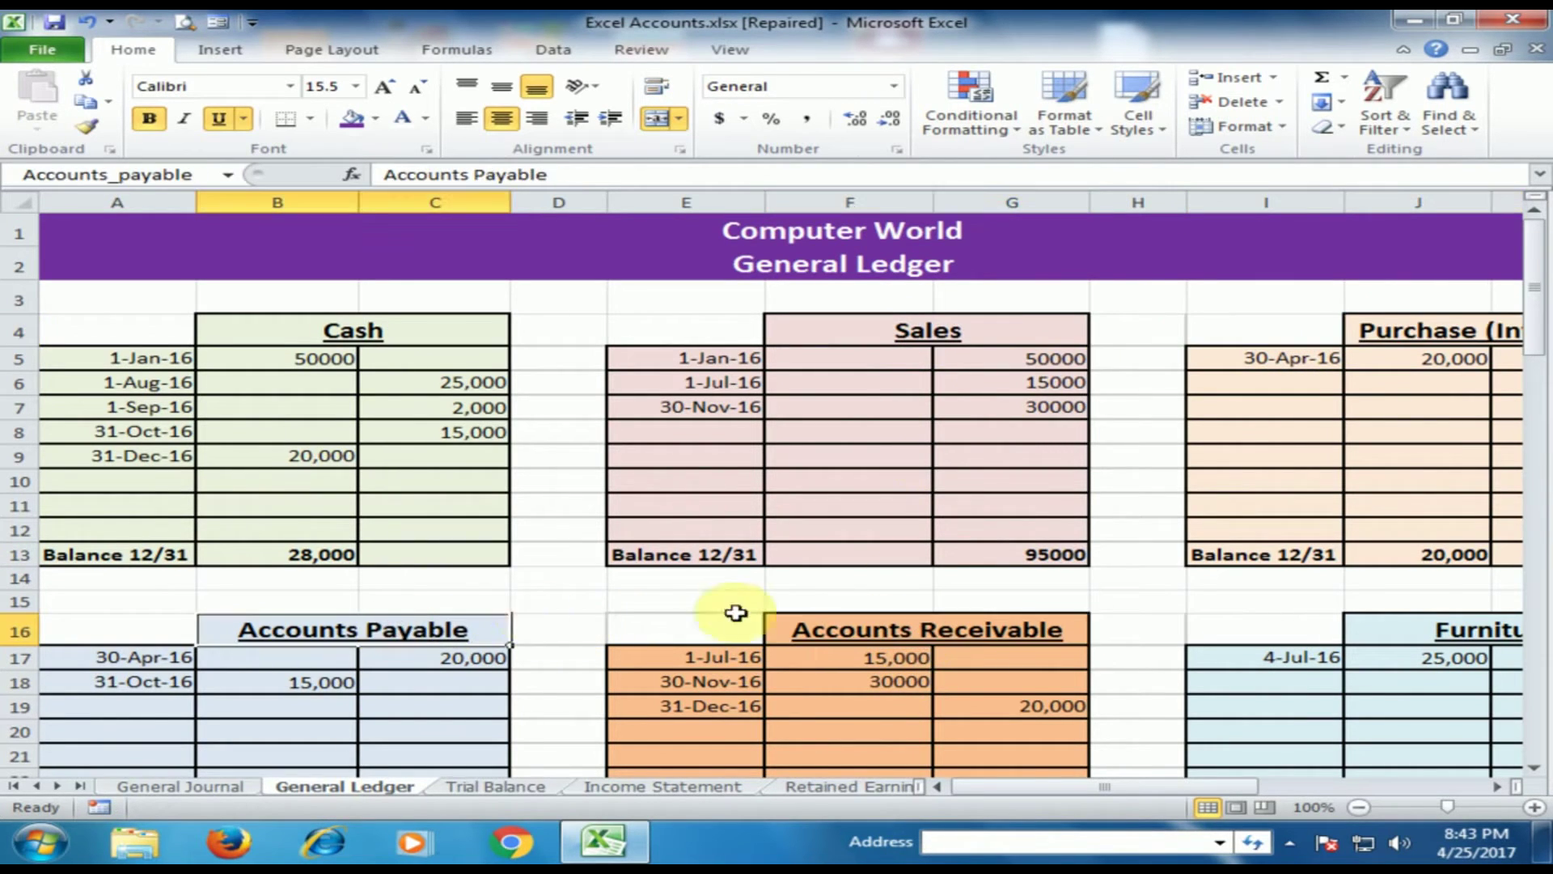
left_click(1479, 630)
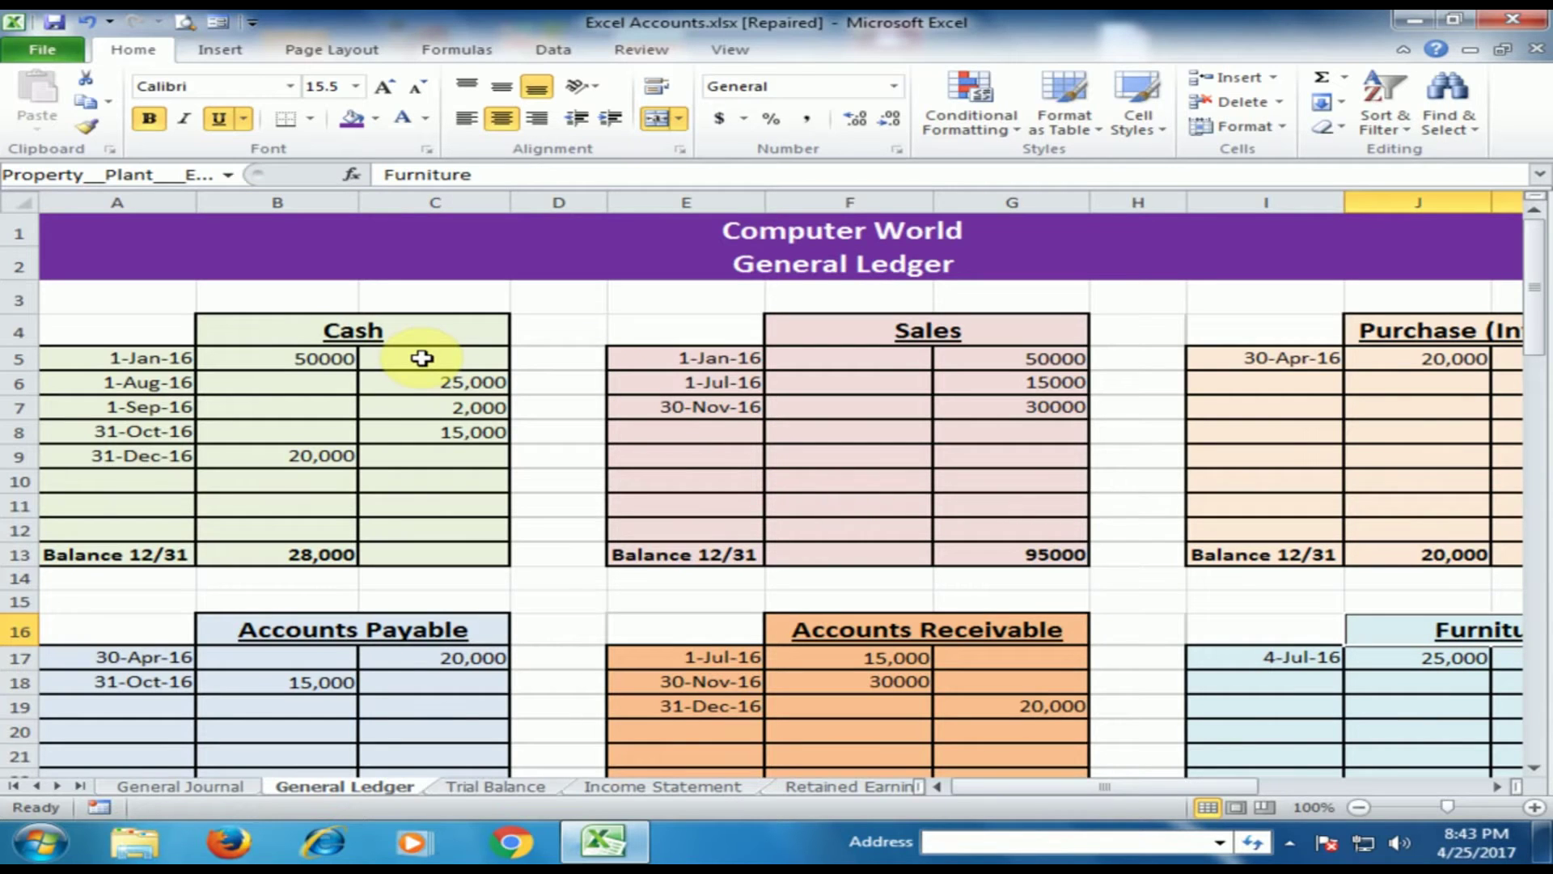
Compare the Cash account's first posting, the 1-Jan-16 date and debit amount in row 5, with journal entry 1 in the General Journal
left_click(405, 328)
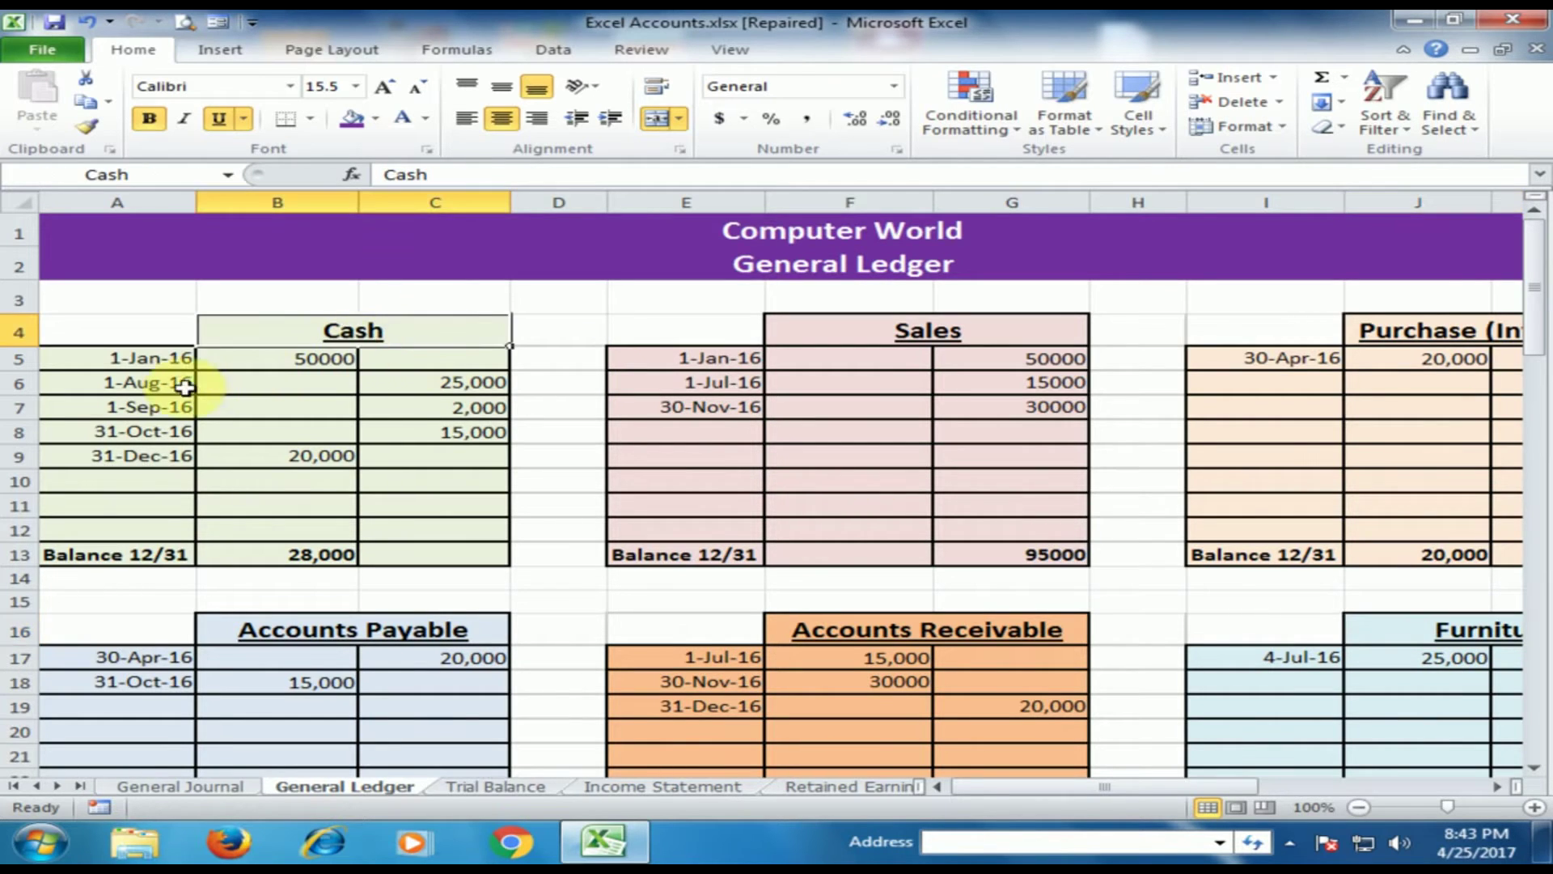
left_click_drag(166, 361, 291, 360)
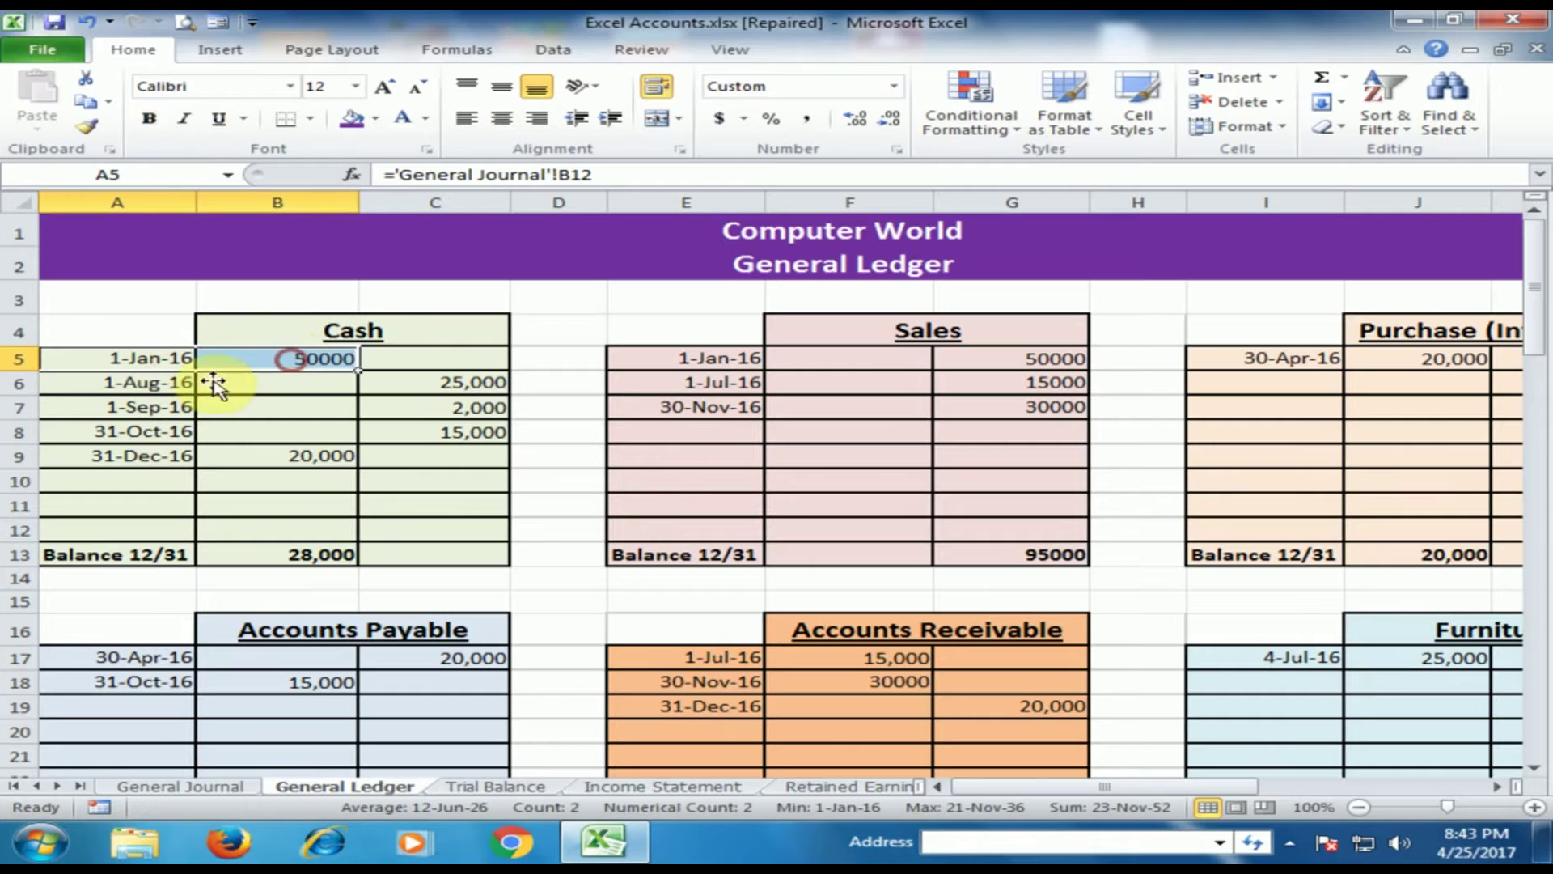
left_click(159, 361)
left_click(196, 787)
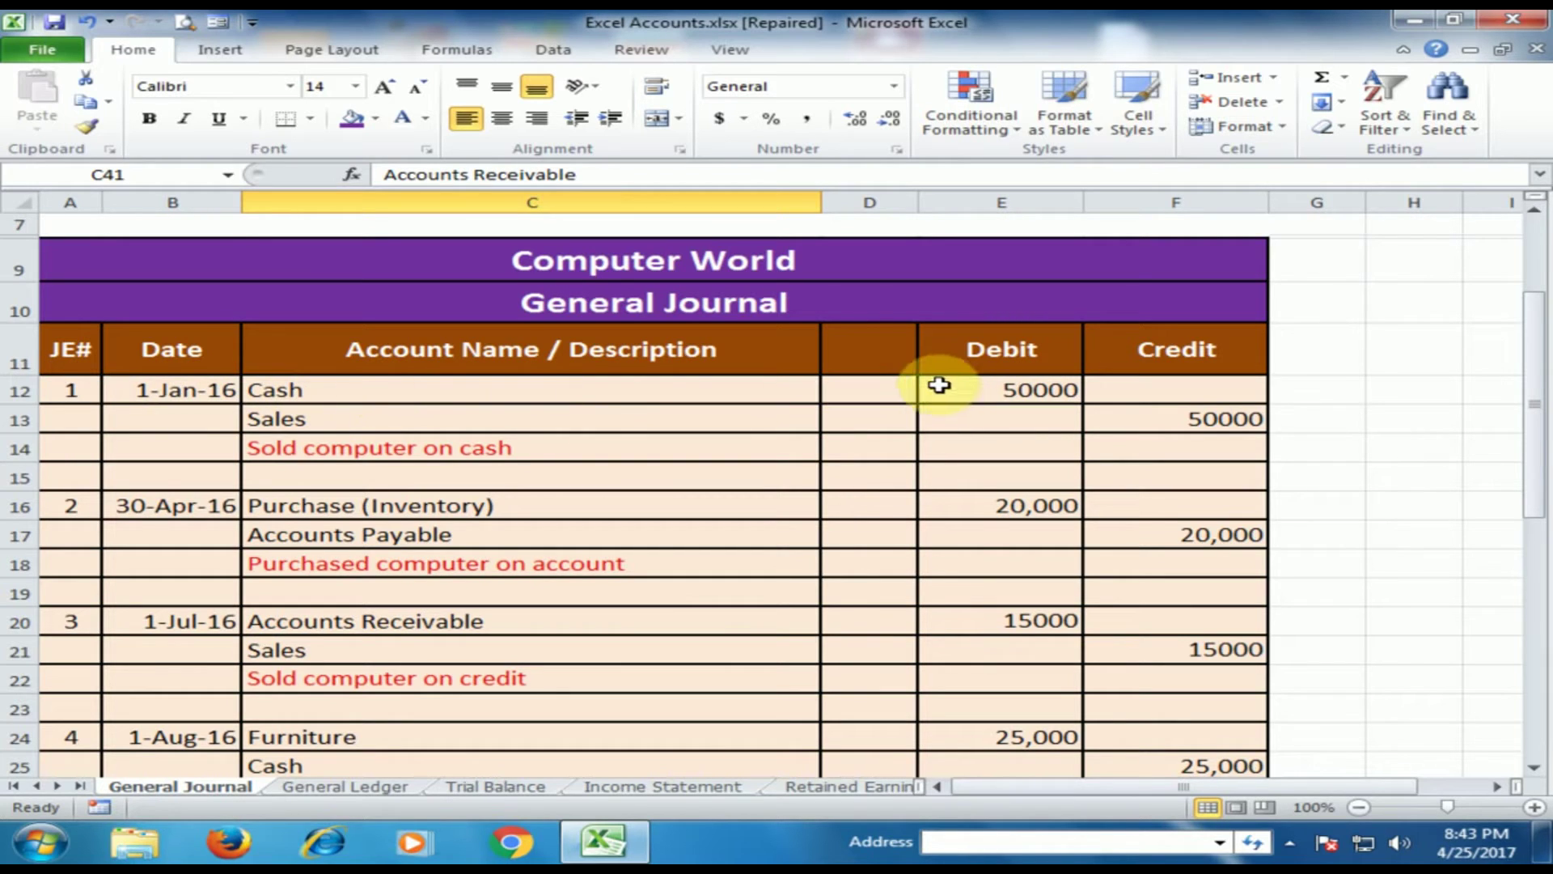
left_click(346, 787)
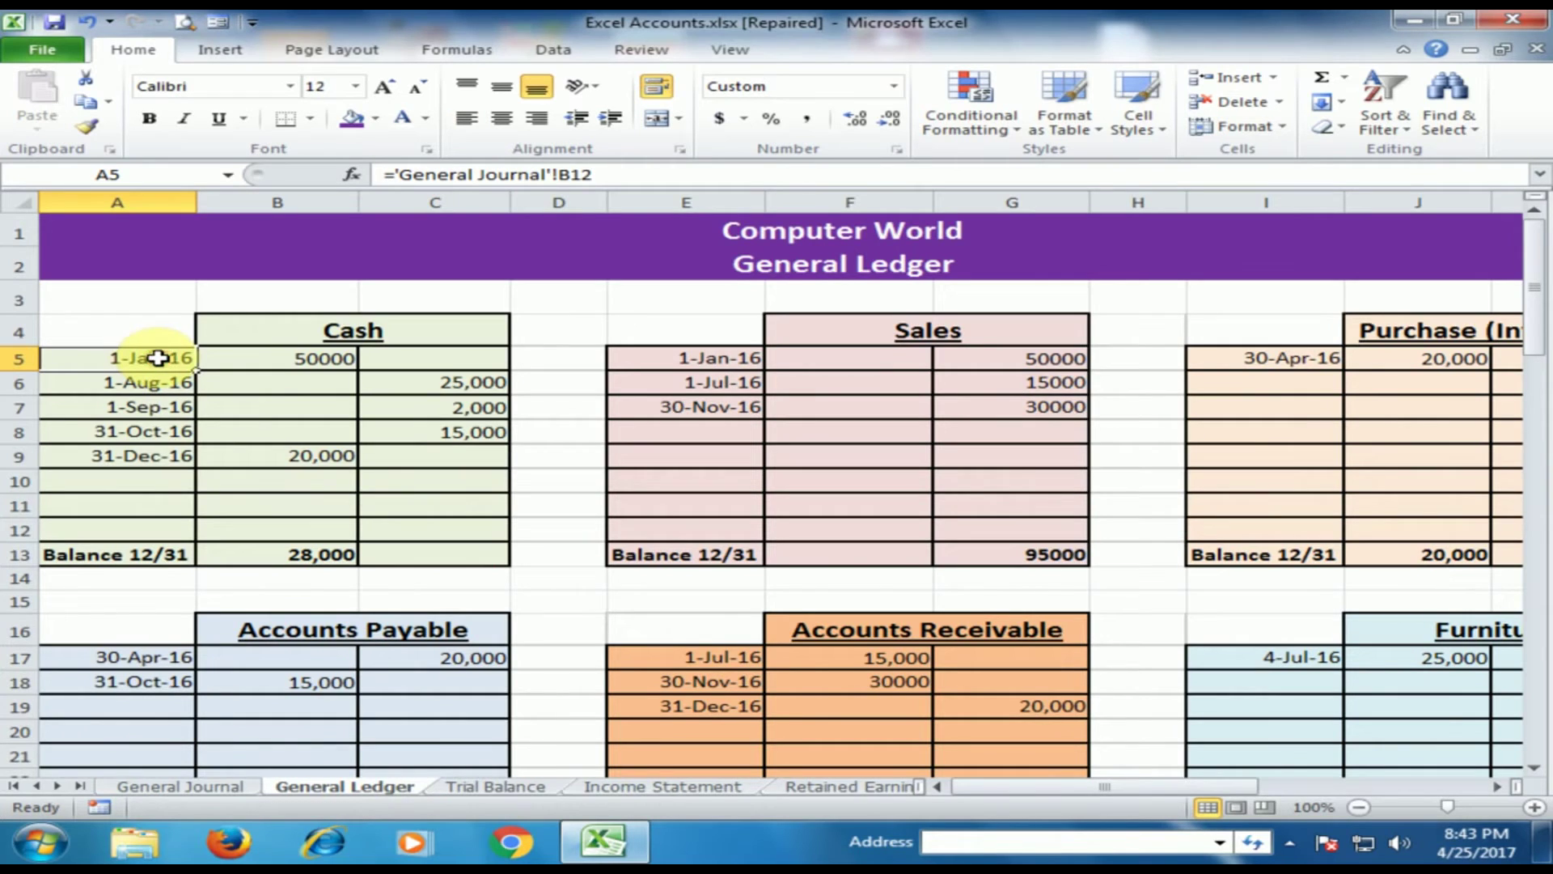
left_click(271, 358)
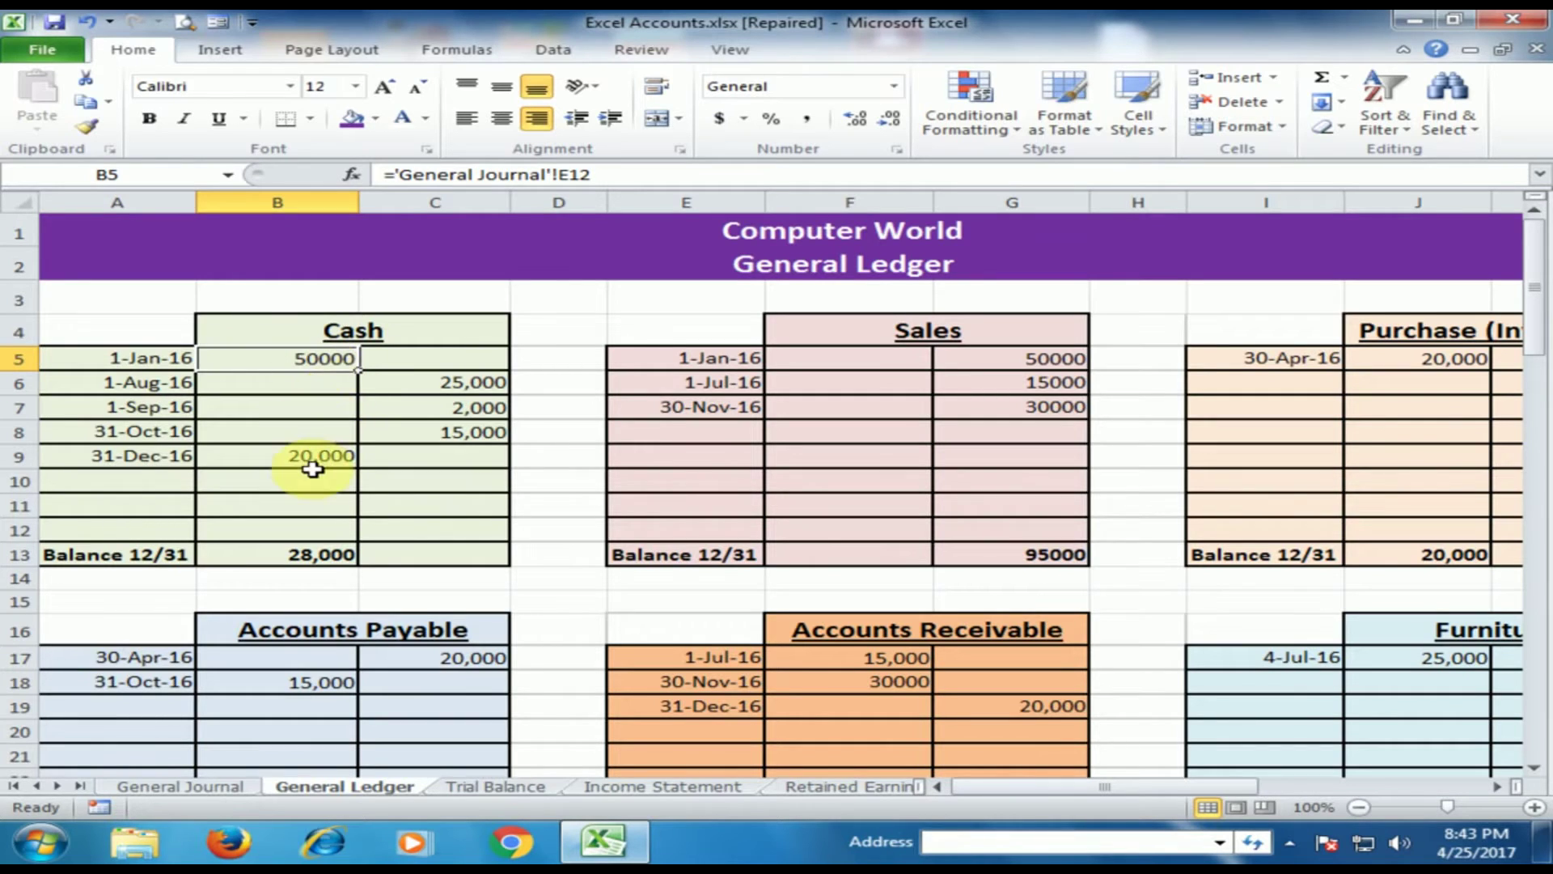
left_click(167, 363)
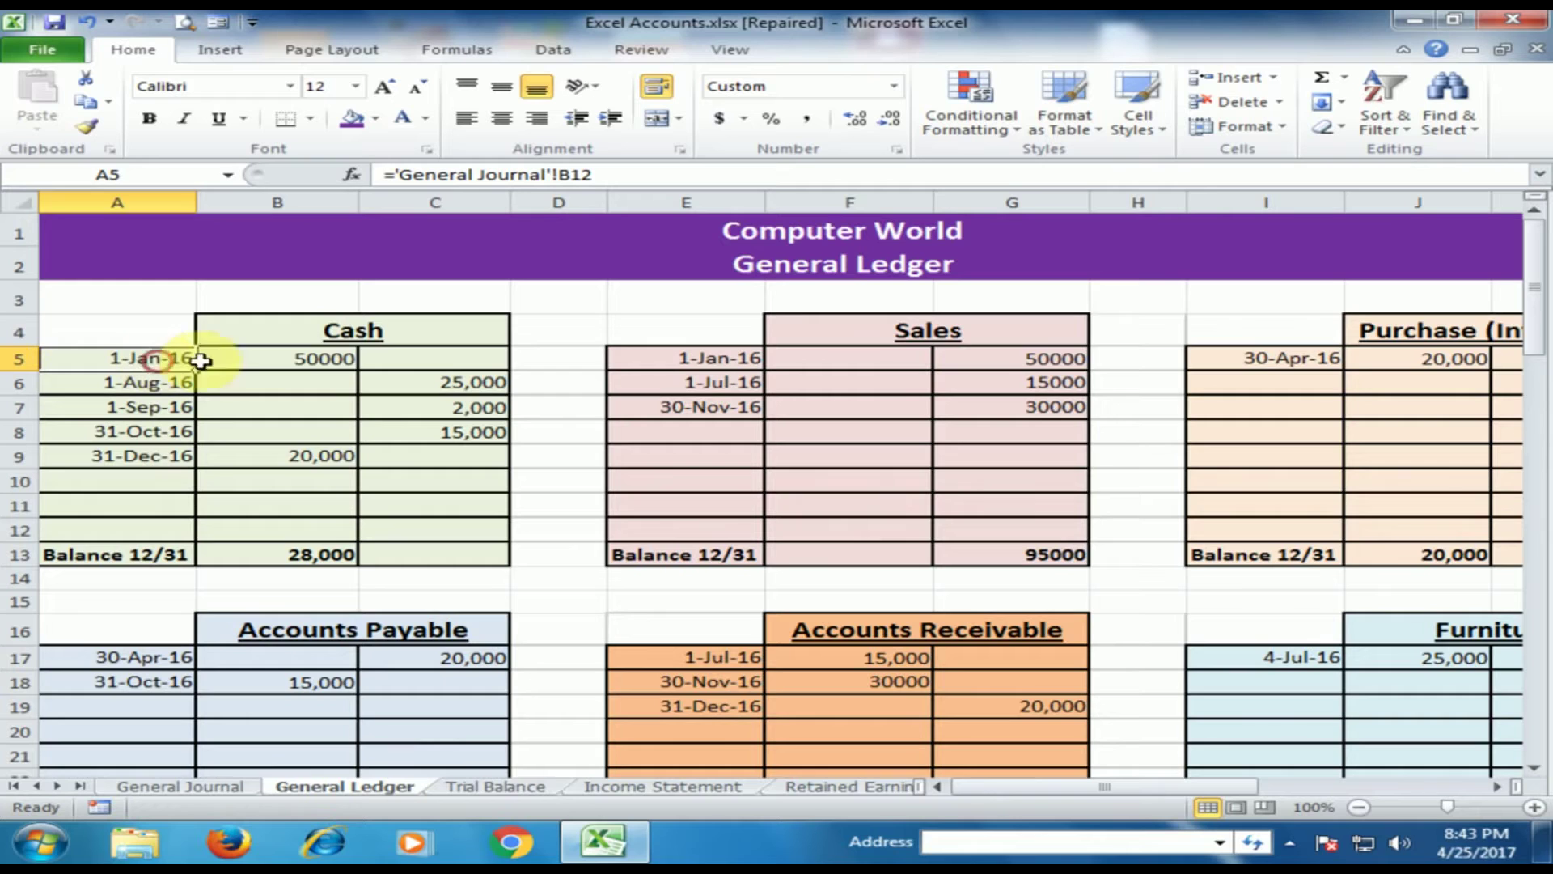
Clear A5:B5 in the Cash account and link the date in A5 to cell B12 of the General Journal sheet
left_click_drag(158, 361, 265, 361)
key("Delete")
left_click(117, 366)
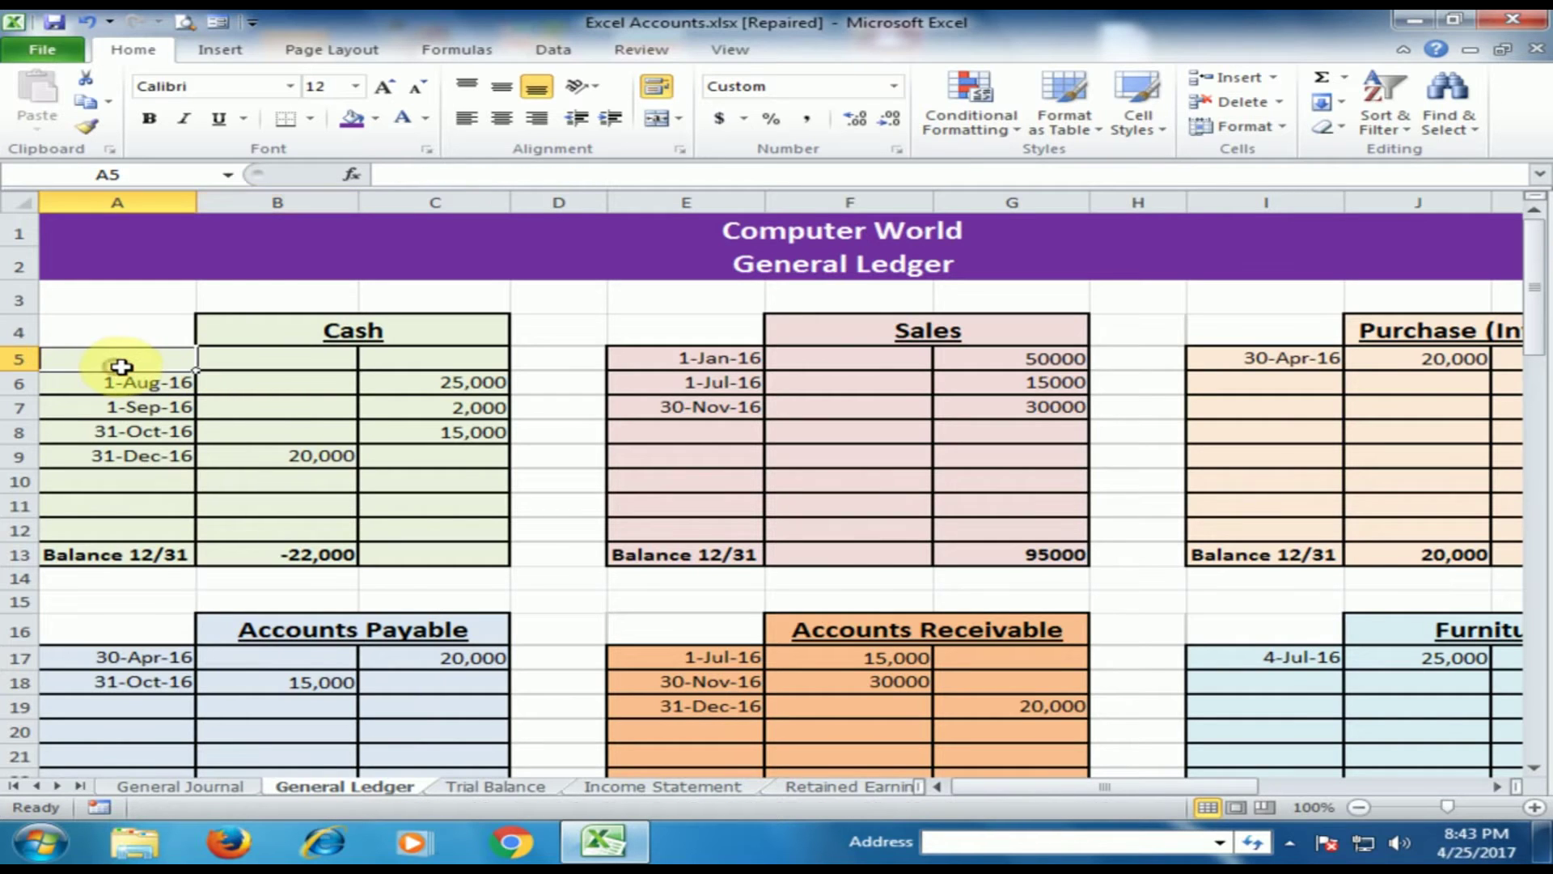
type("=")
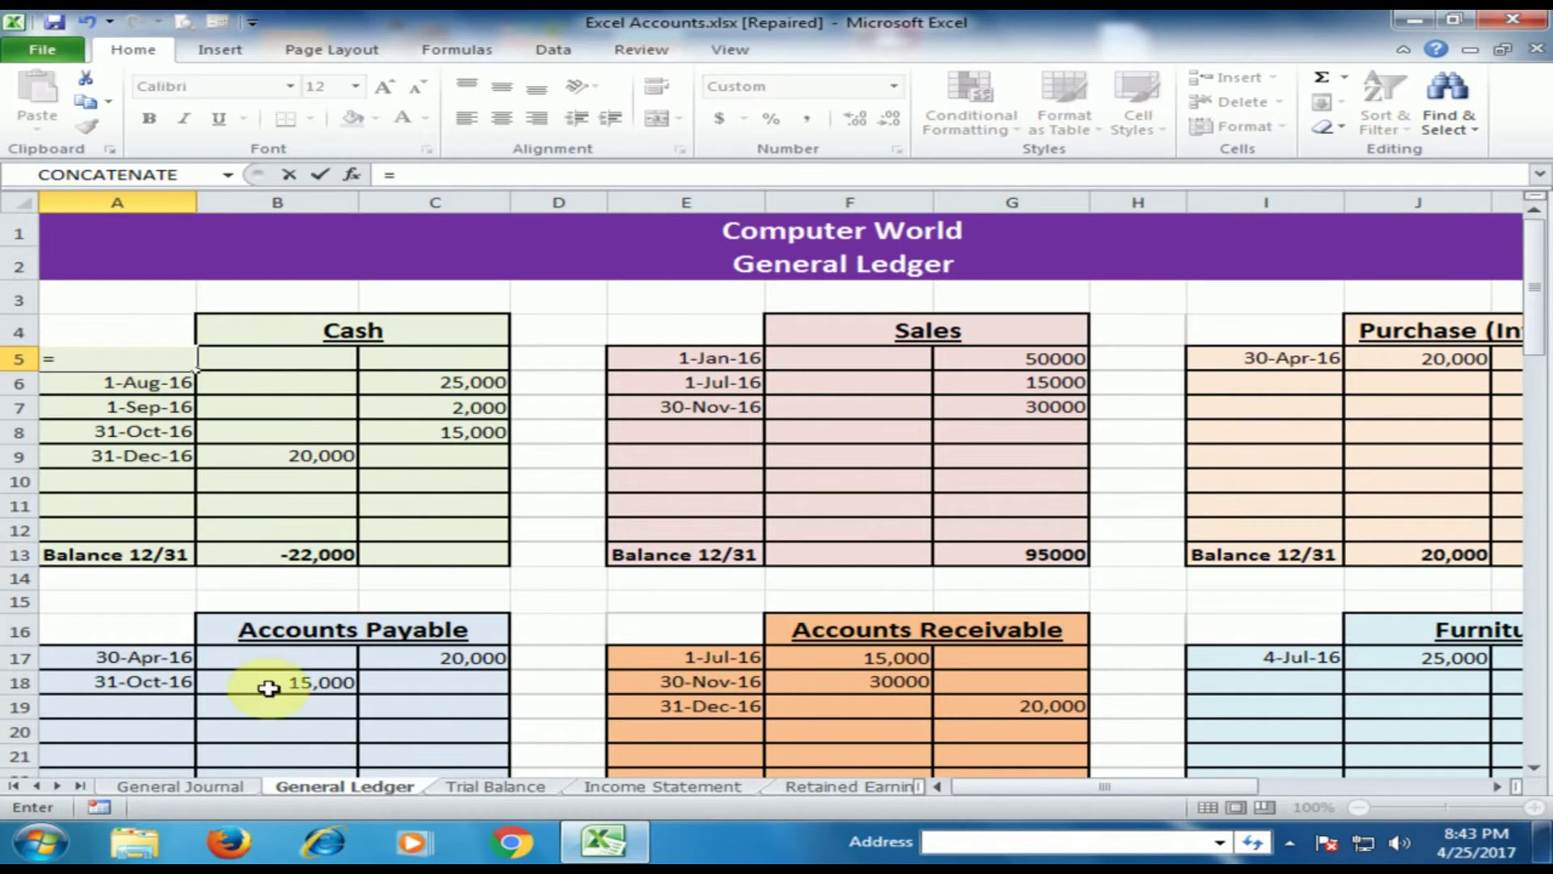
left_click(197, 783)
left_click(189, 392)
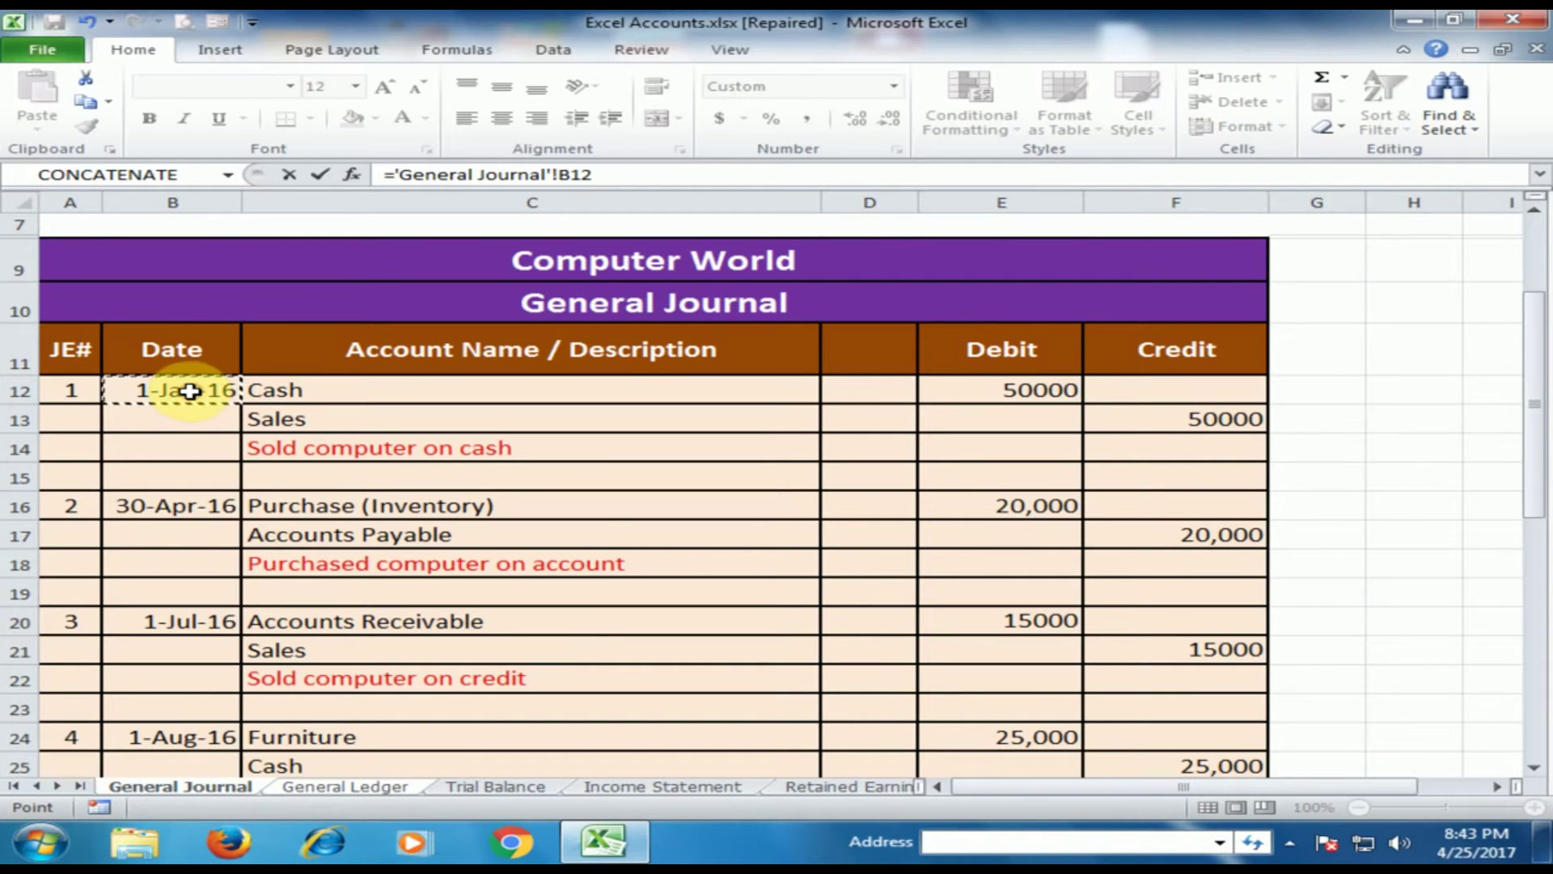
key("Return")
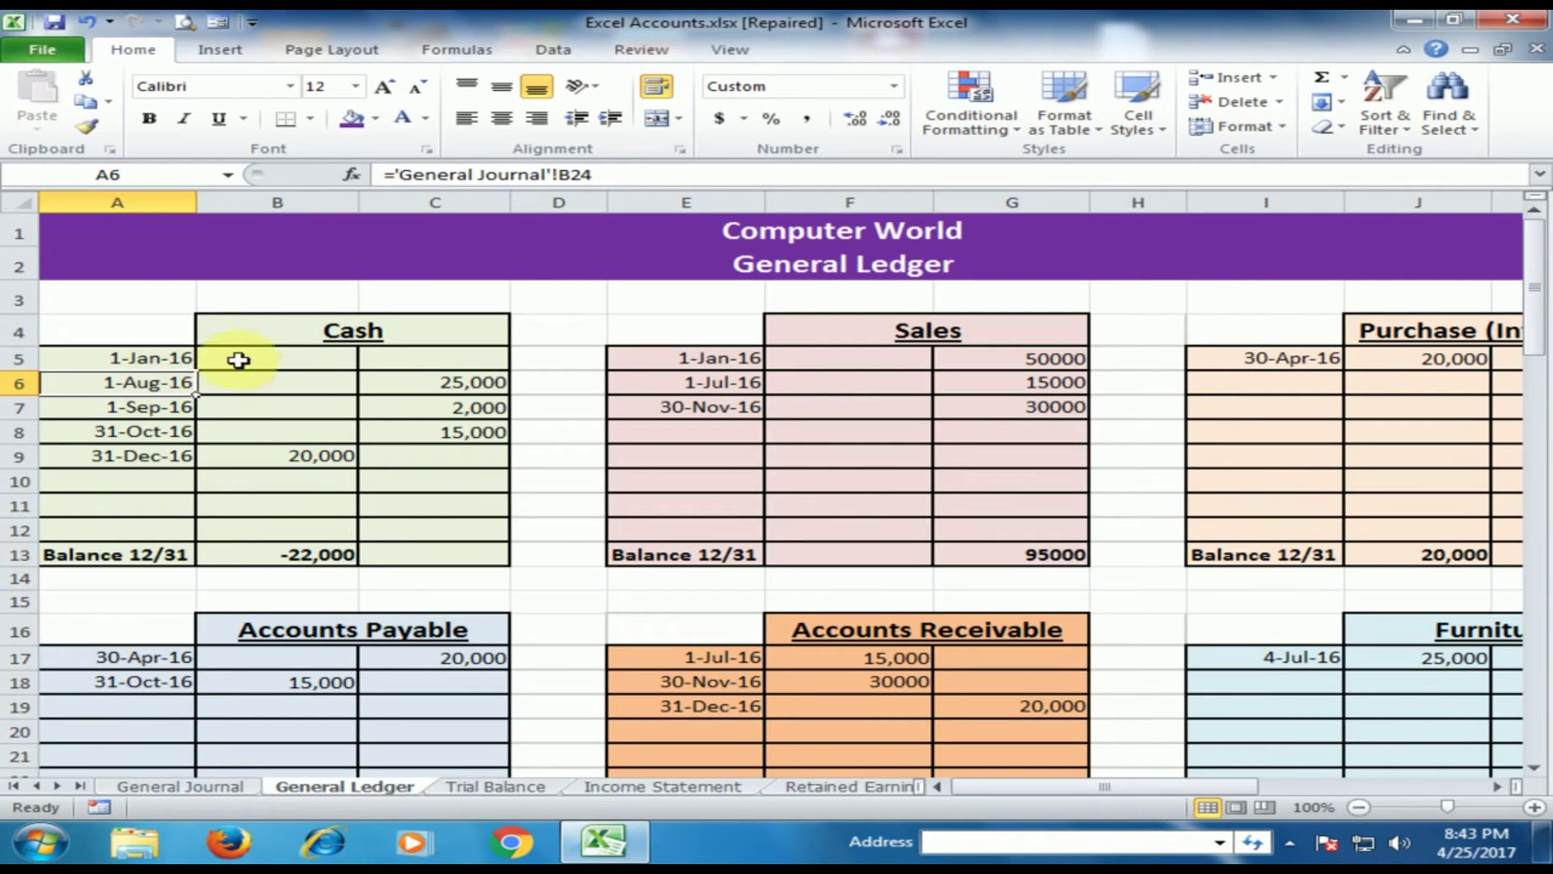
Link the Cash debit in B5 to the journal entry 1 debit in cell E12 of the General Journal sheet
left_click(293, 364)
type("=")
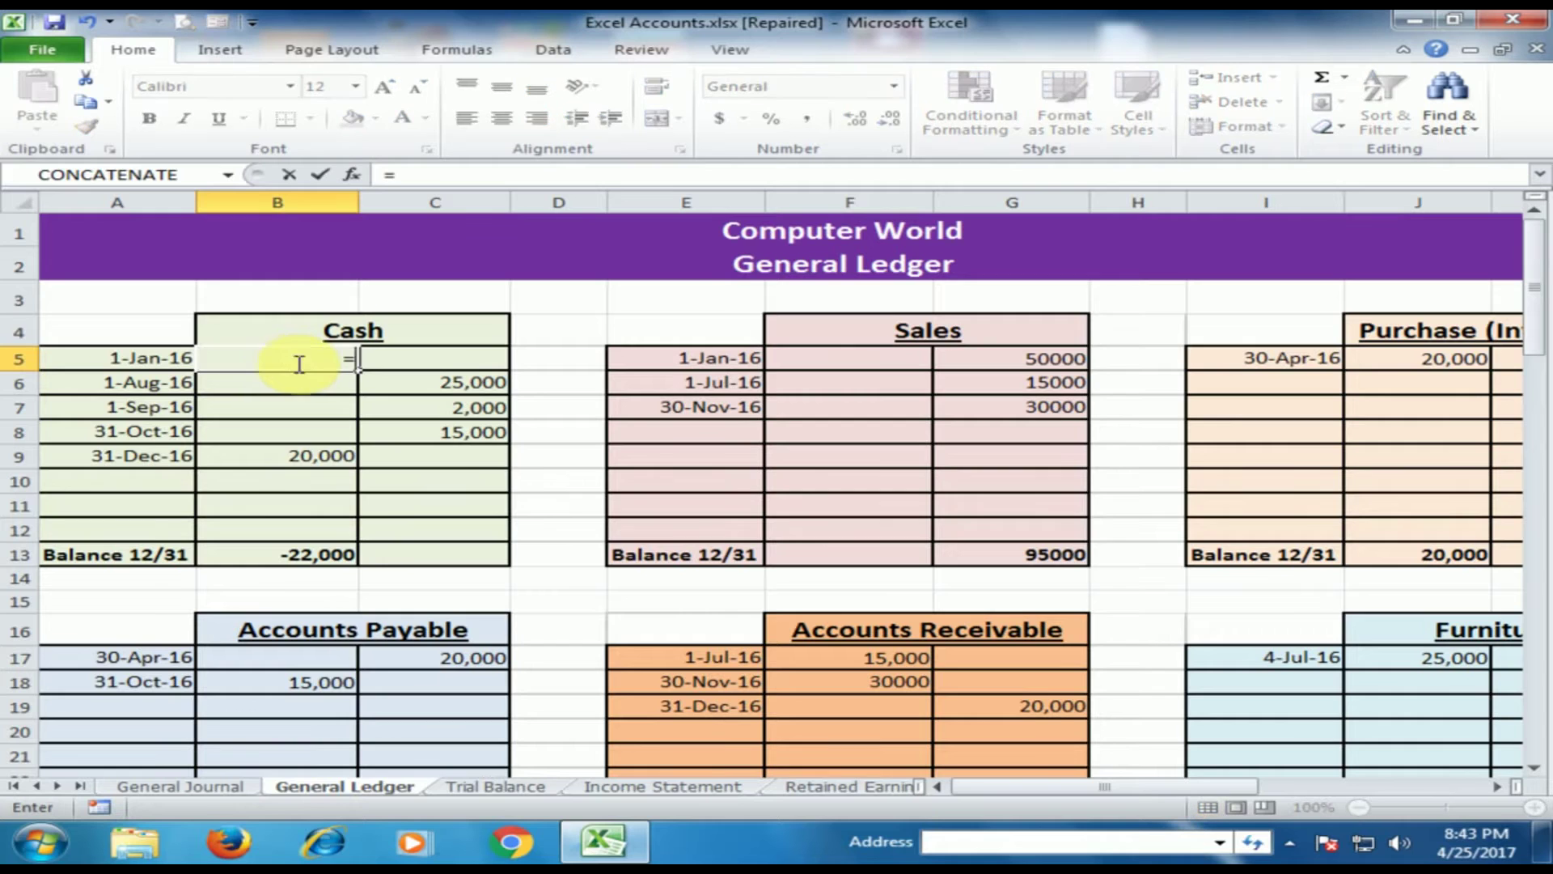
left_click(160, 787)
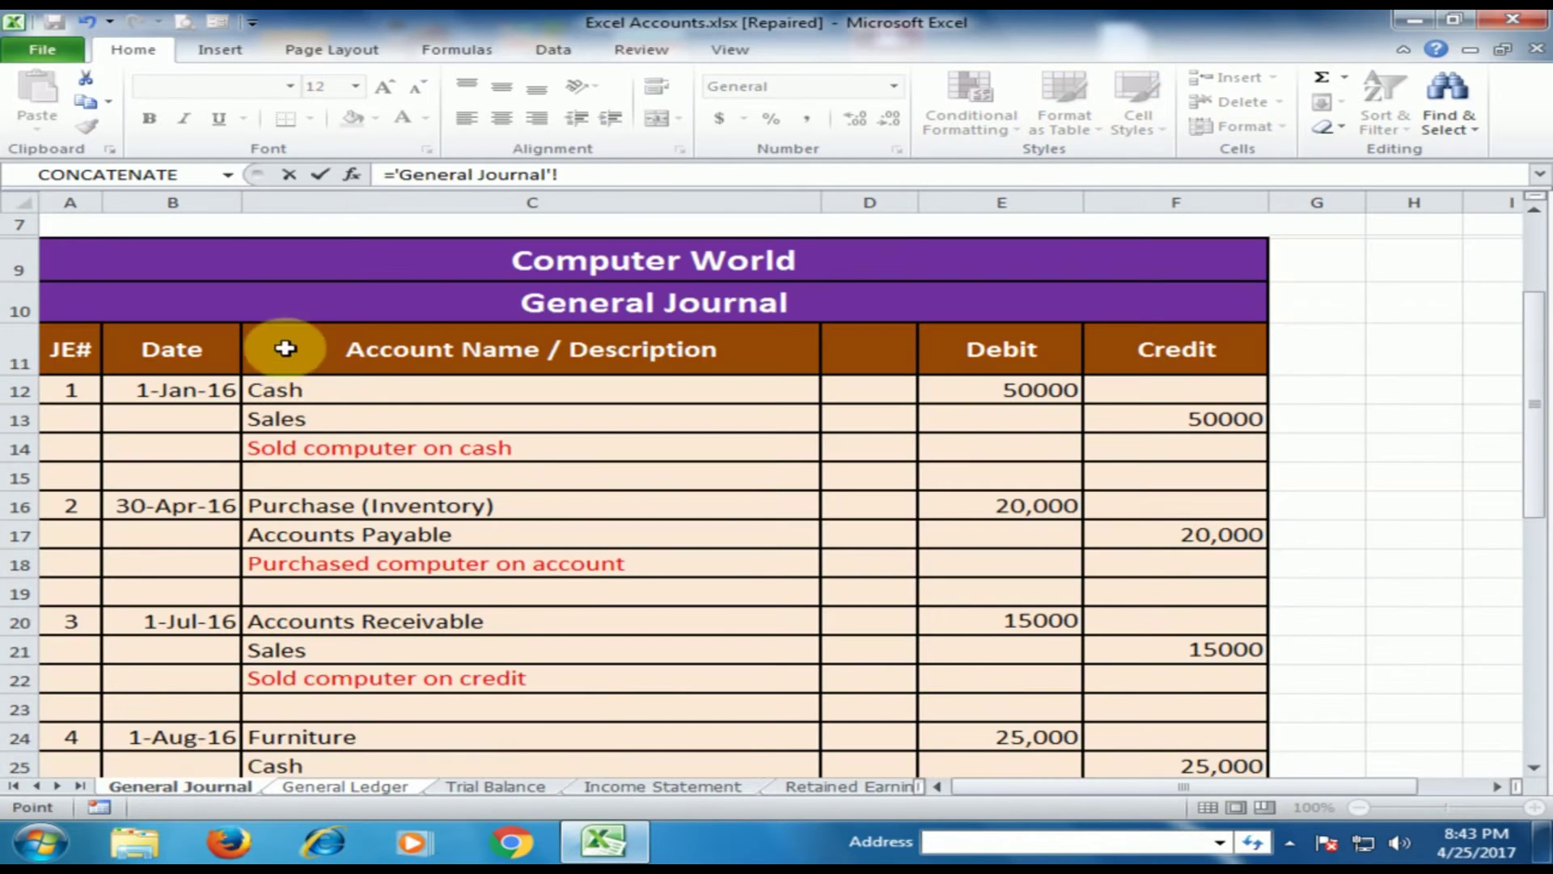
left_click(999, 389)
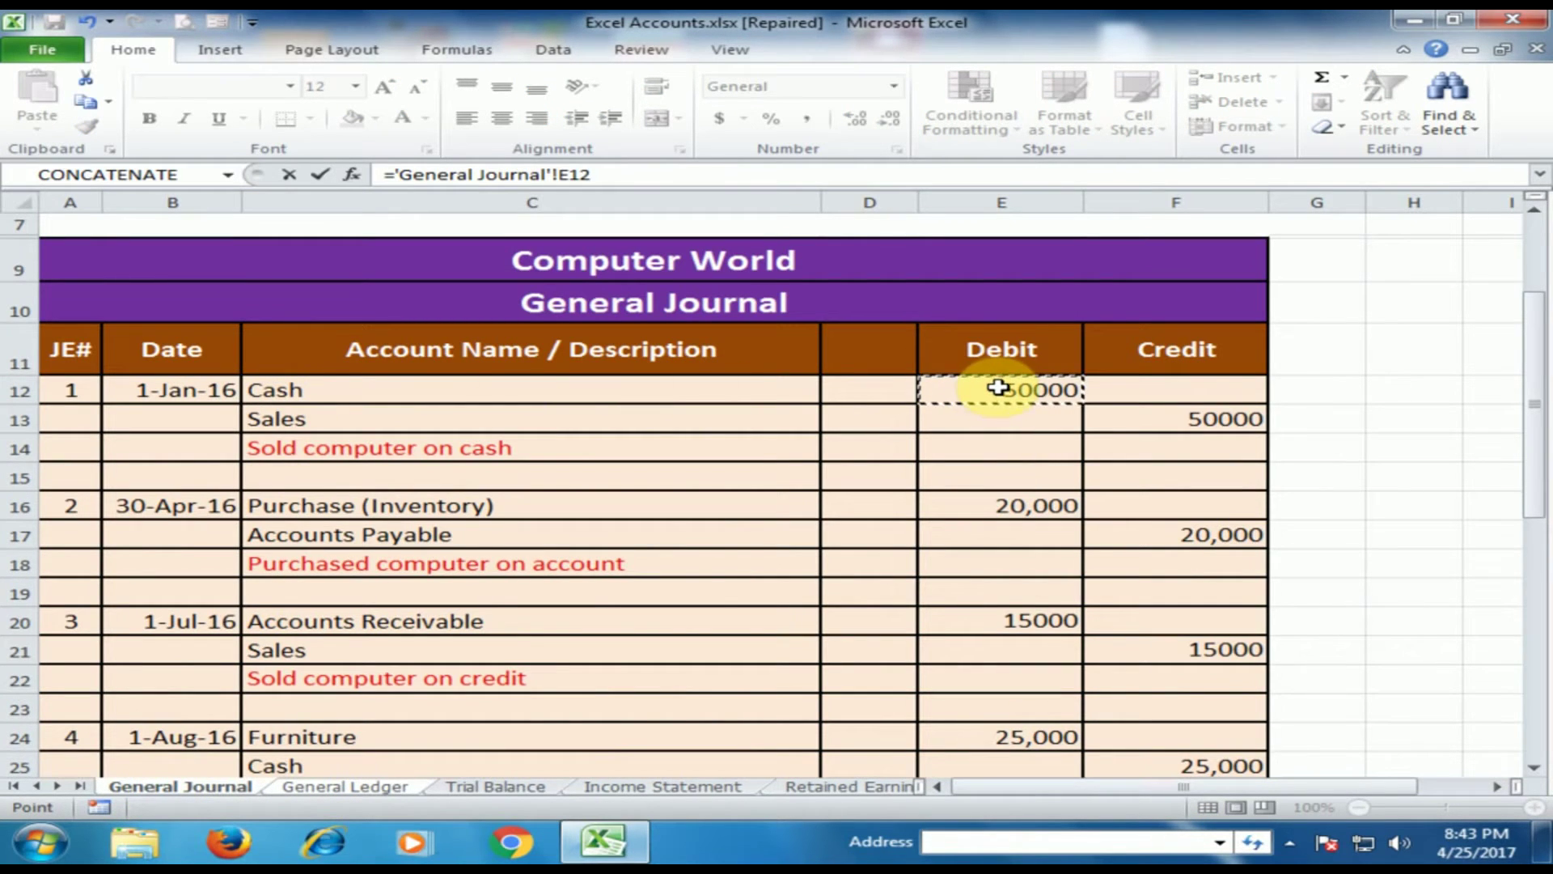
key("Return")
left_click(356, 357)
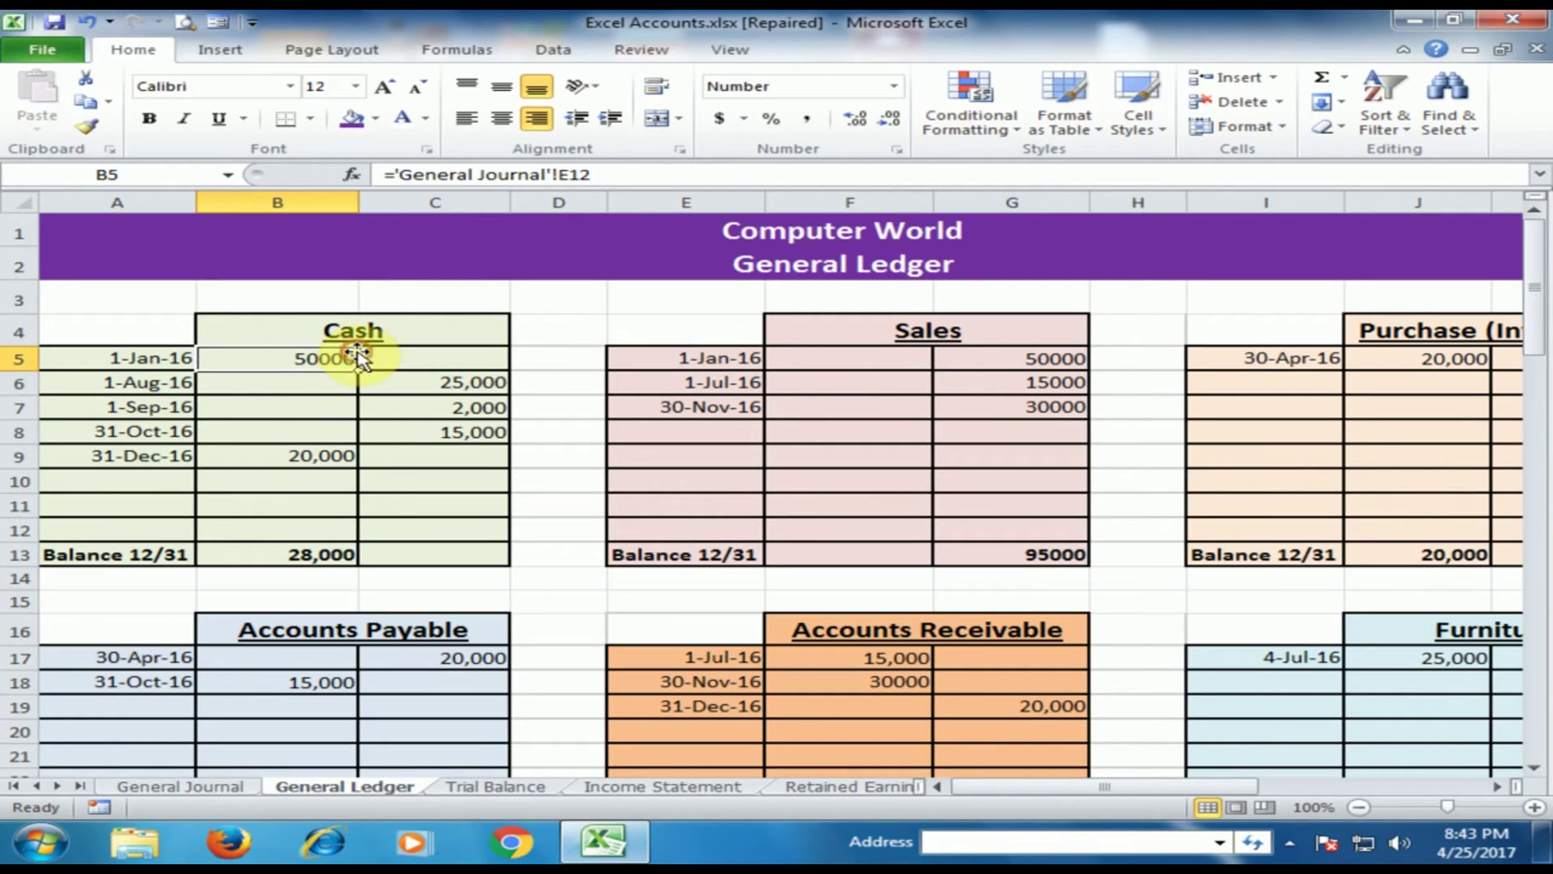
Compare the Cash debit in B5 and the Cash credit in C6 with journal entries 1 and 4 in the General Journal
left_click(181, 785)
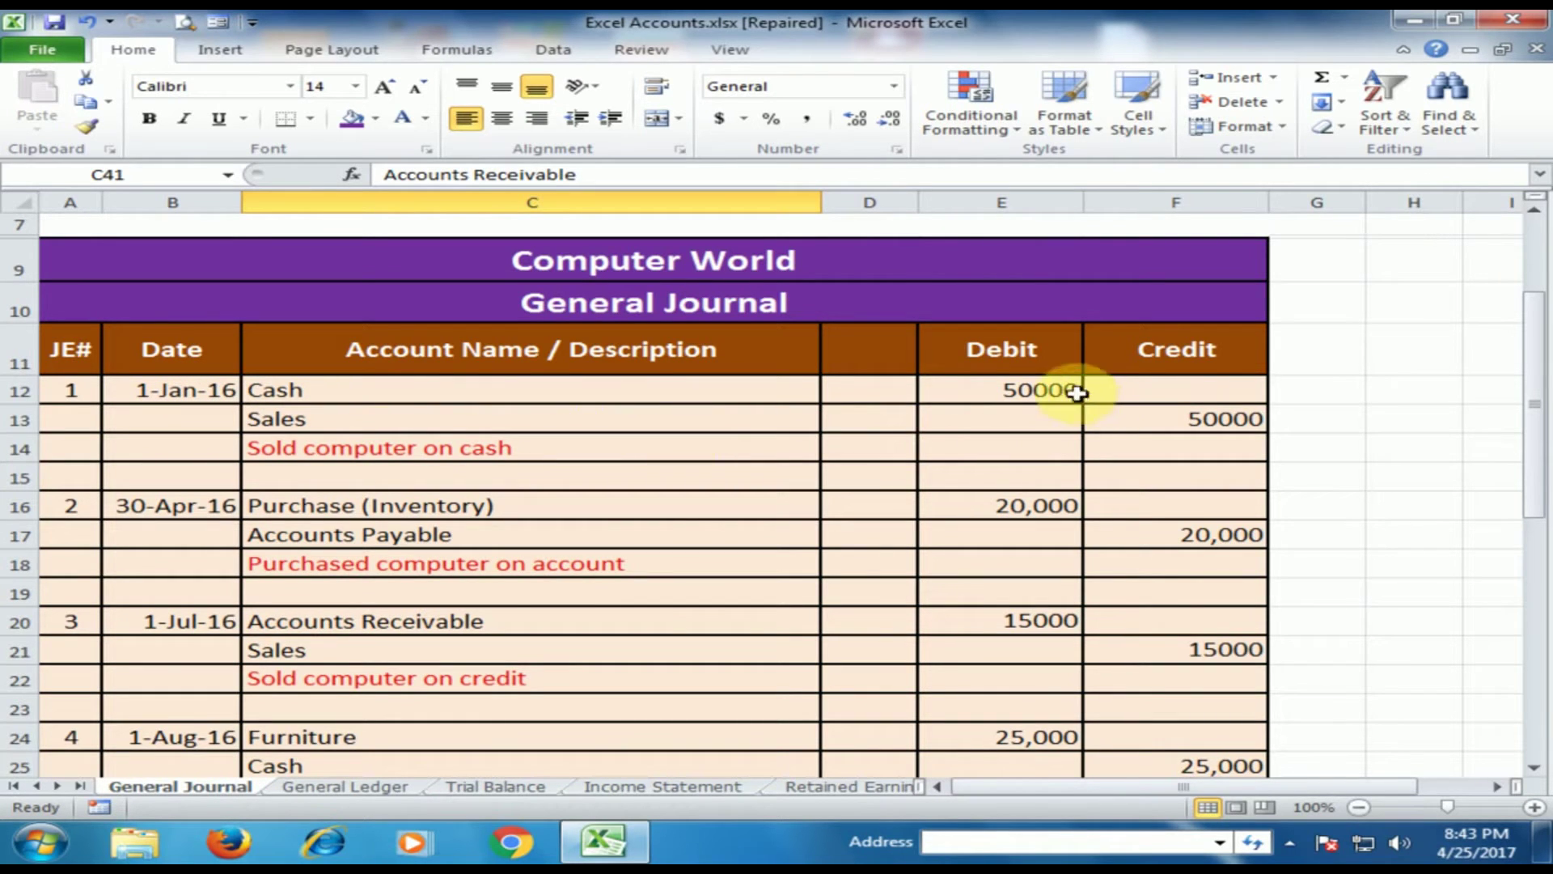
left_click(376, 786)
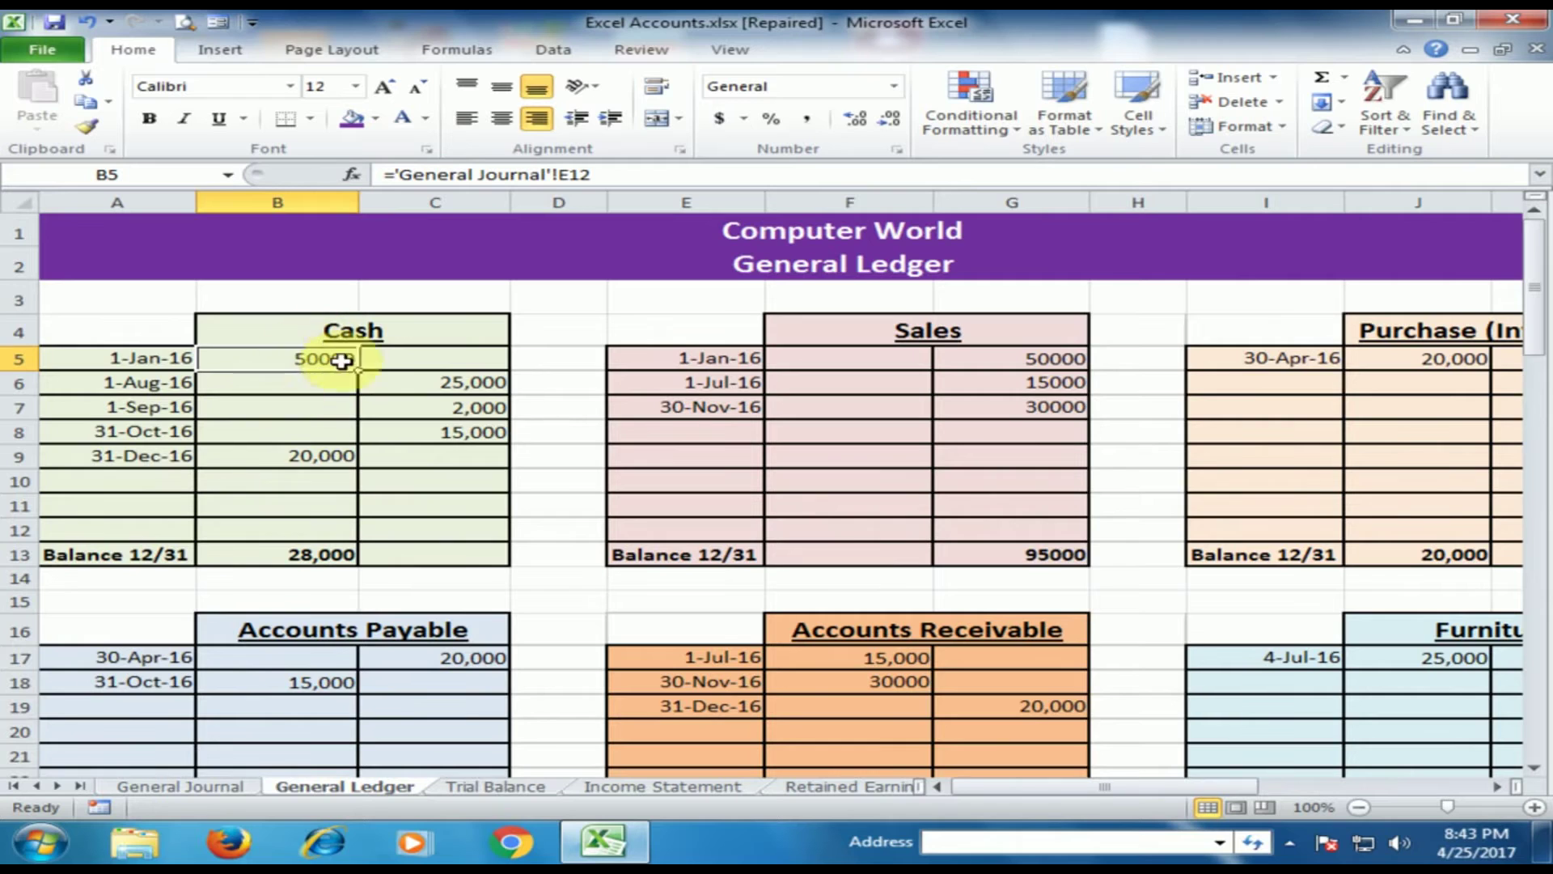
left_click(303, 406)
left_click(321, 356)
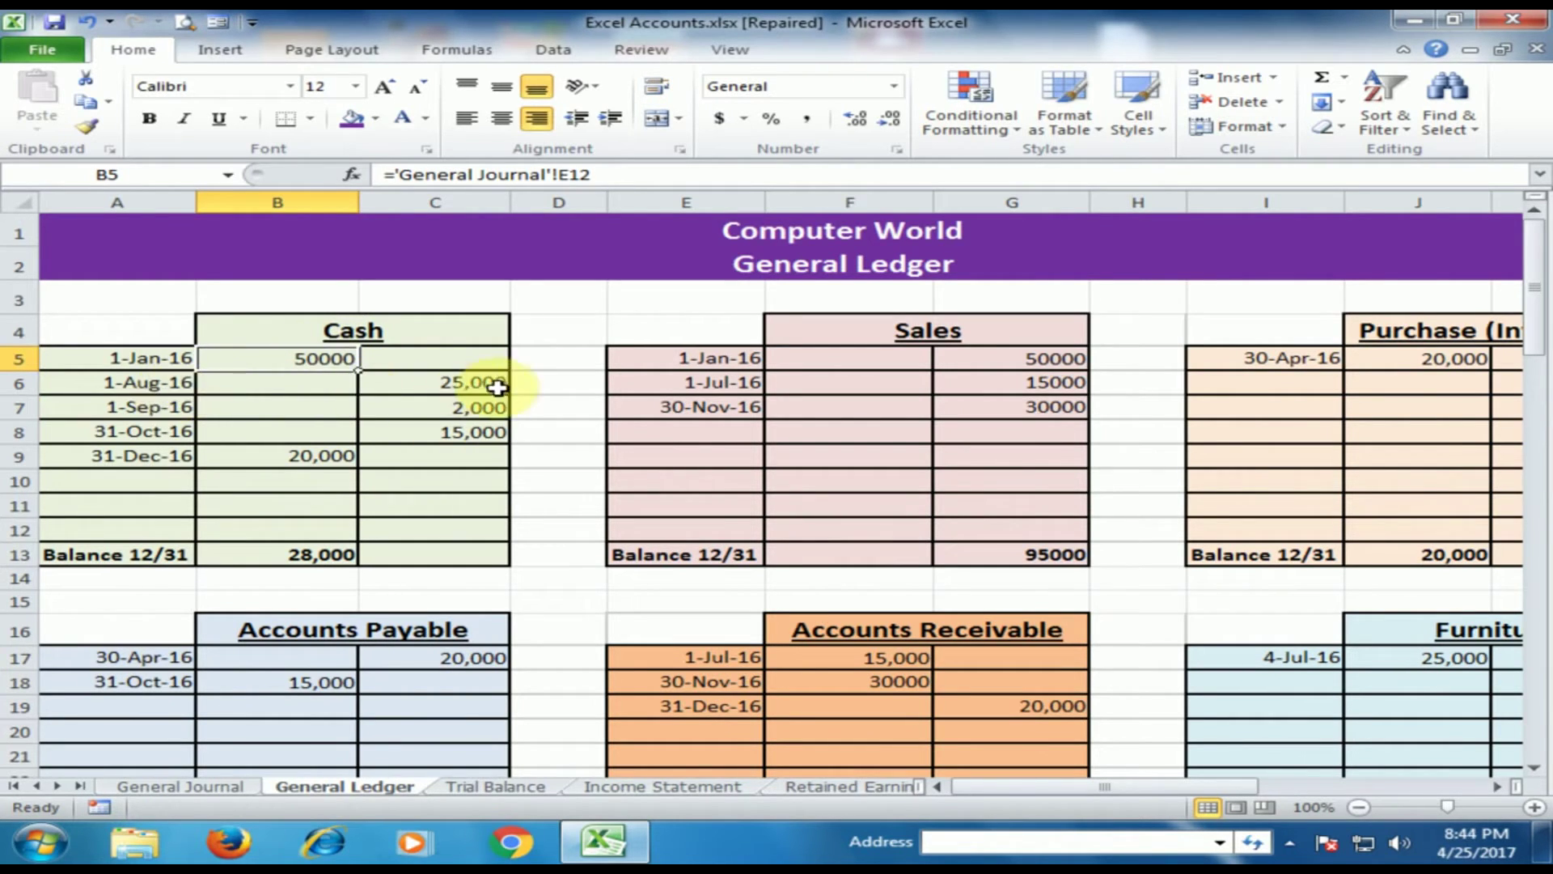
left_click(435, 383)
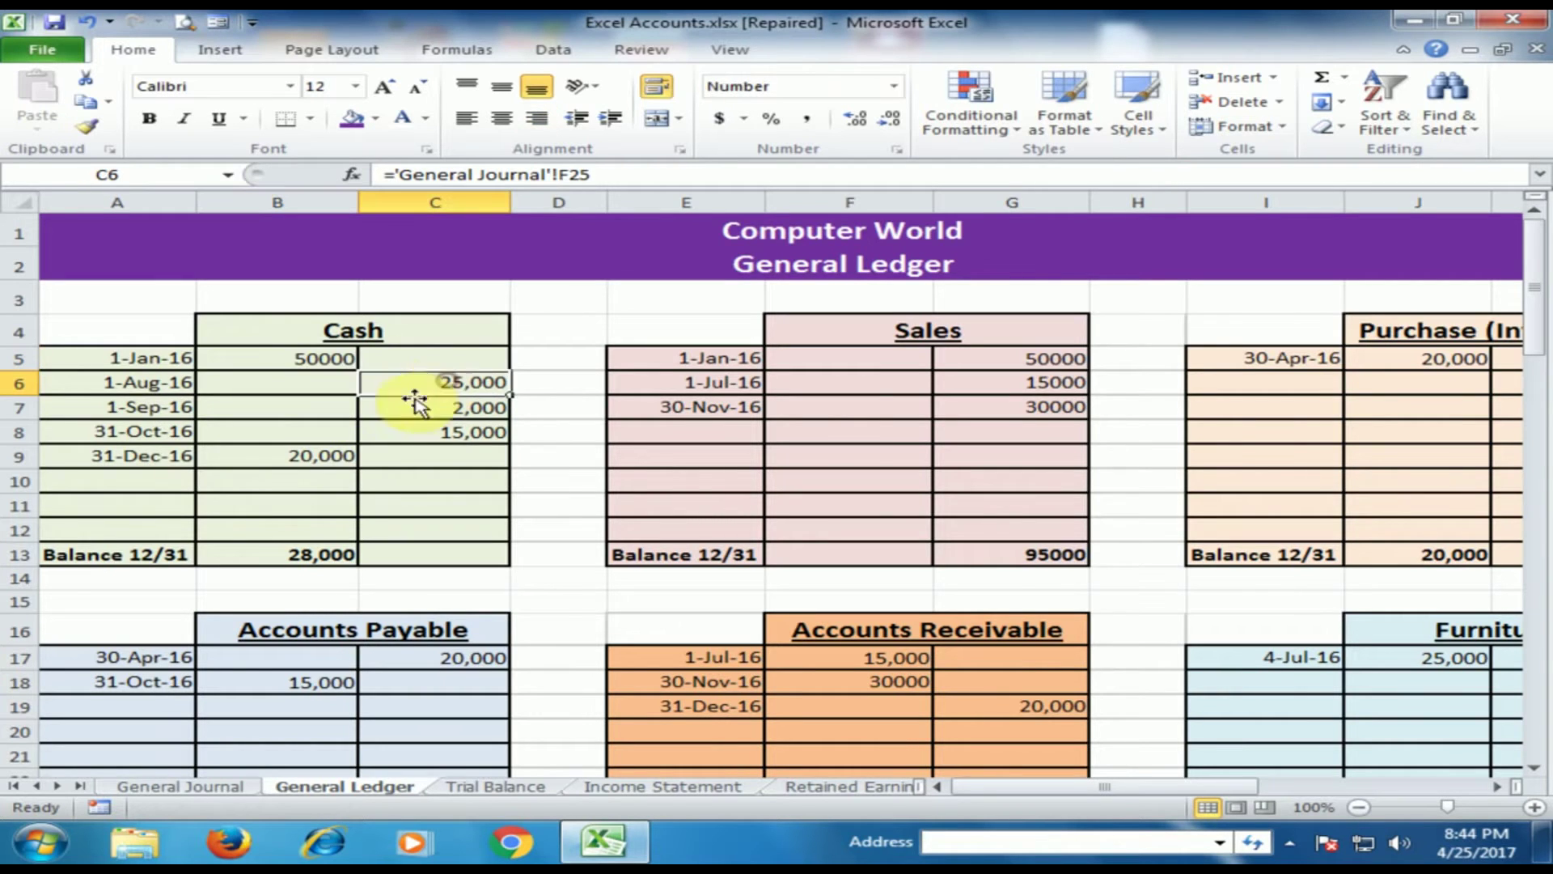
left_click(230, 789)
scroll(337, 568, "down", 2)
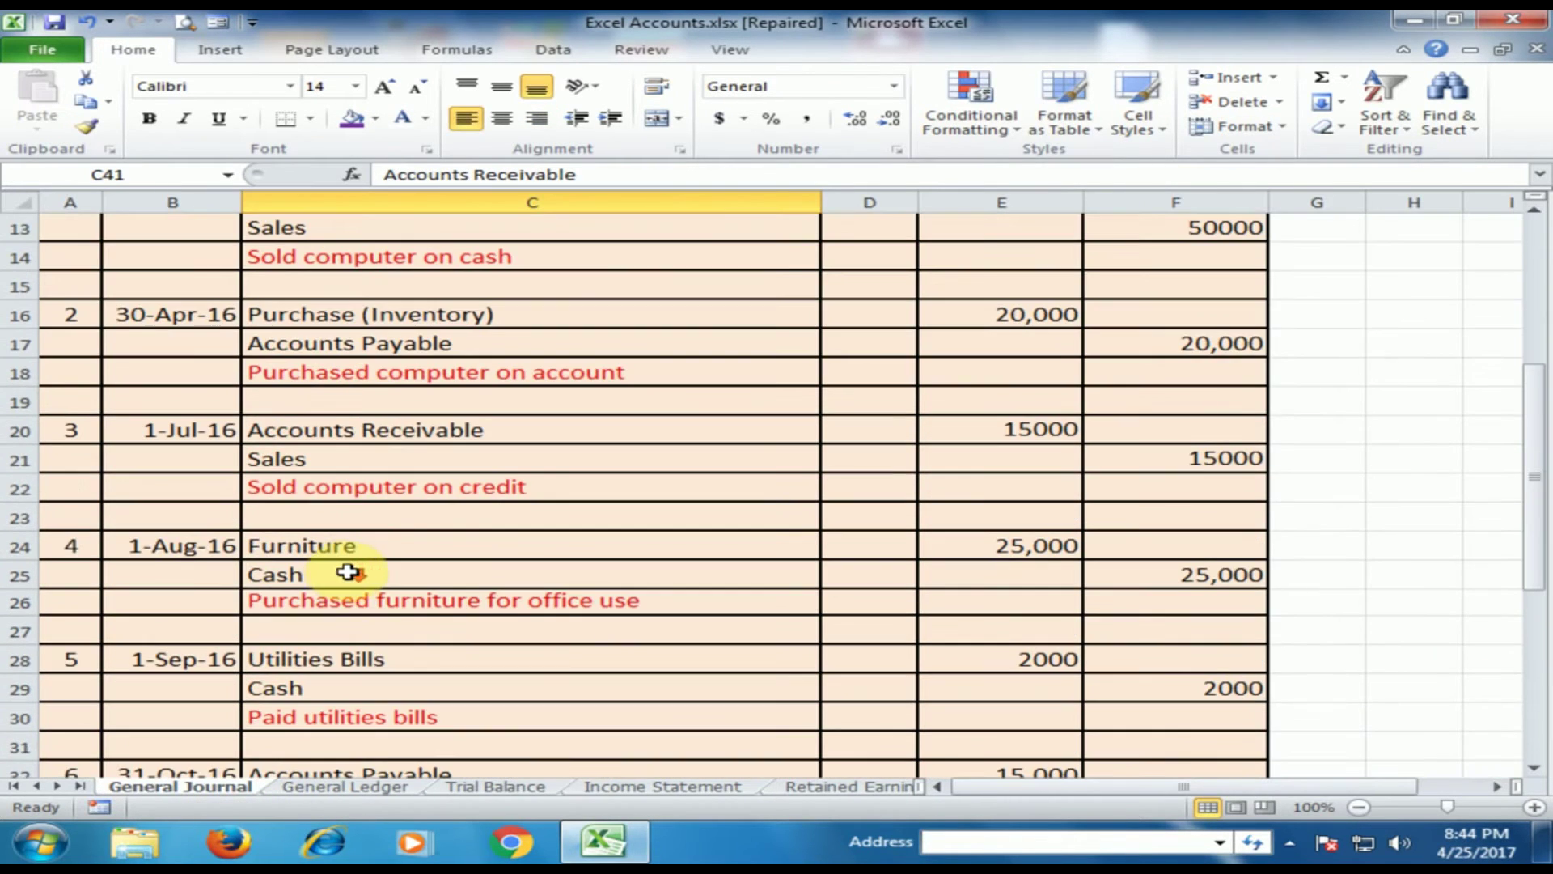
left_click(344, 787)
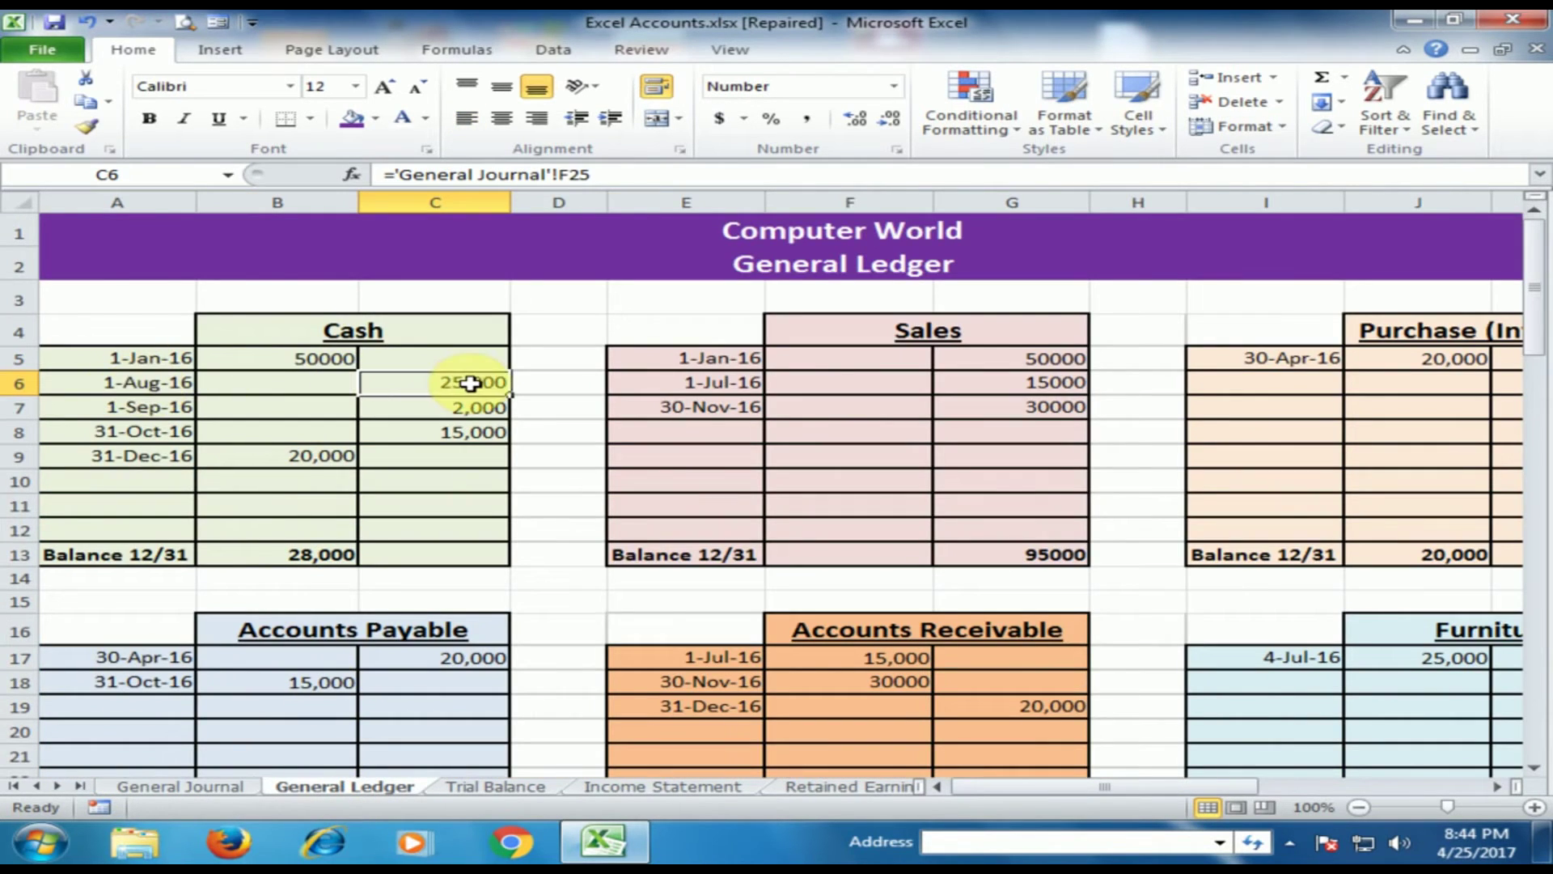
Clear the Cash balance in B13 and re-enter it as debits minus credits with =SUM(B5:B12)-SUM(C5:C12)
left_click(299, 556)
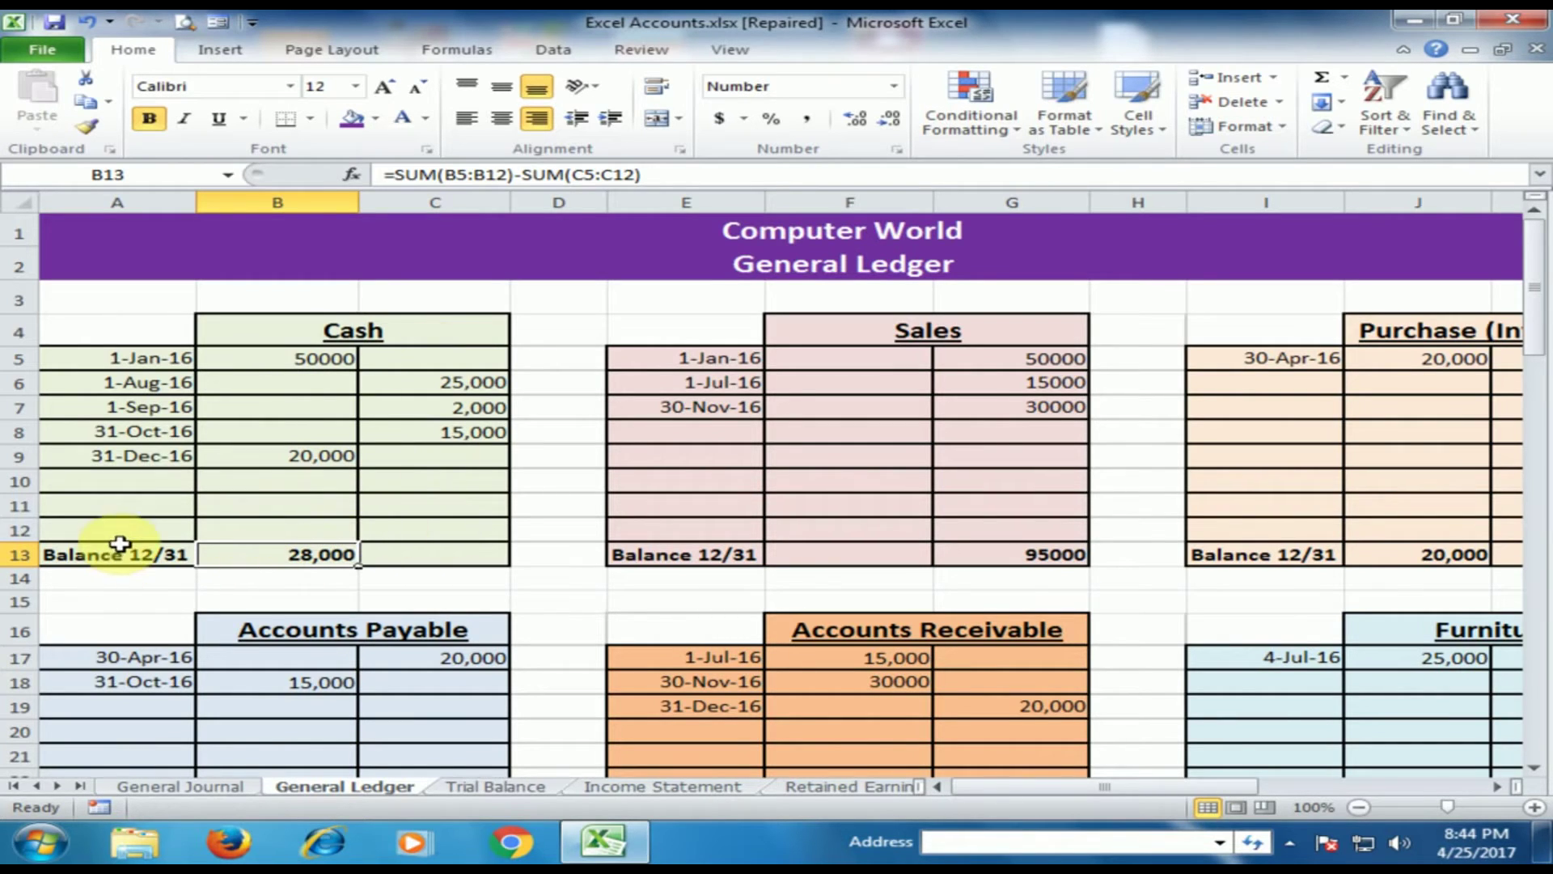
key("Delete")
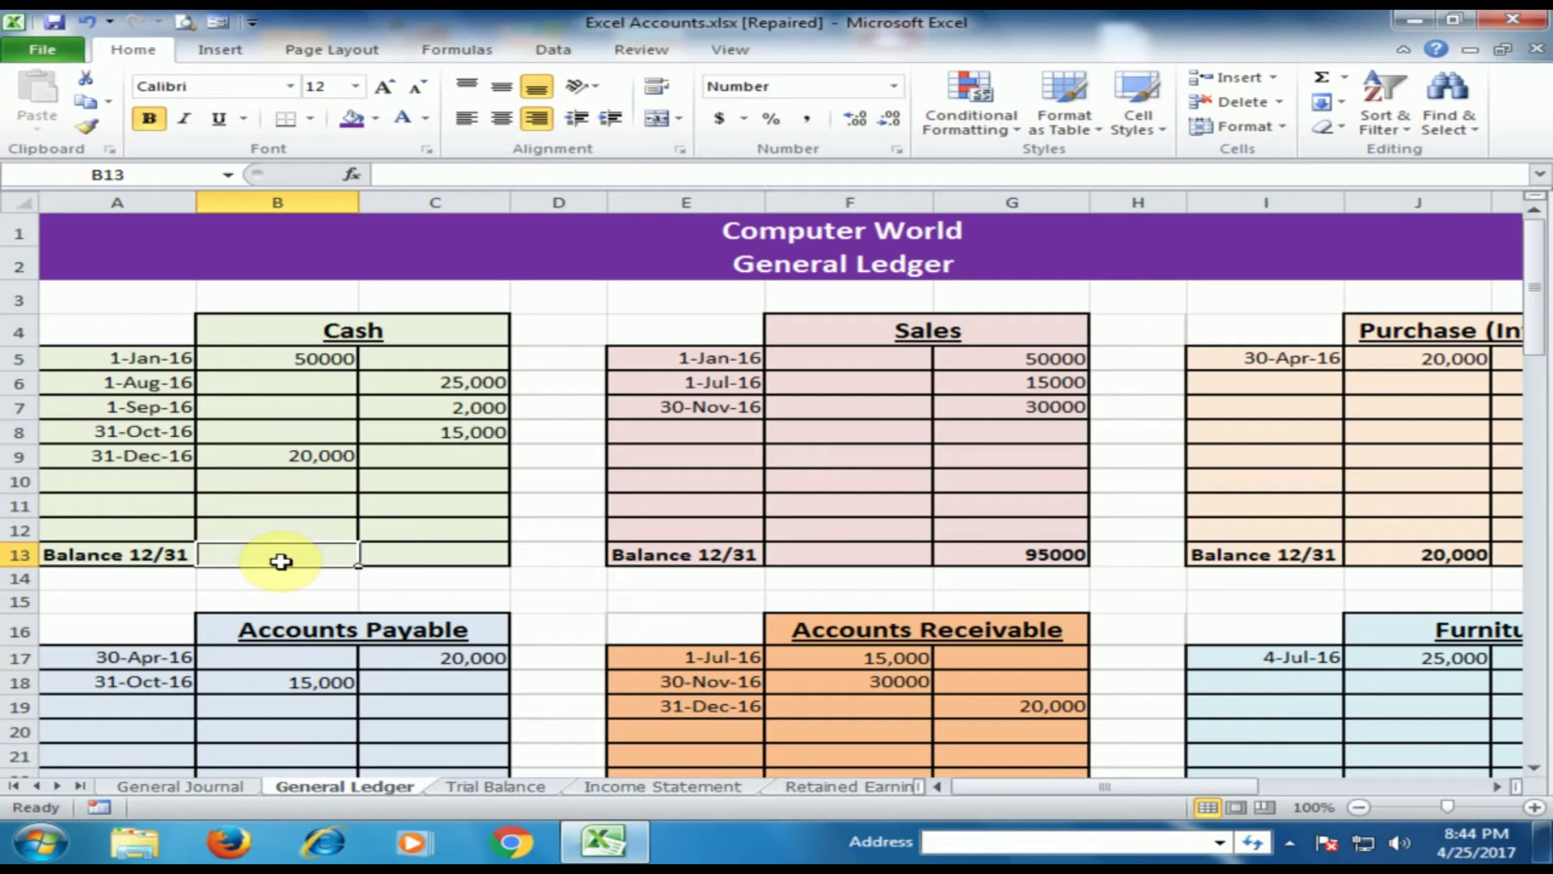
type("=")
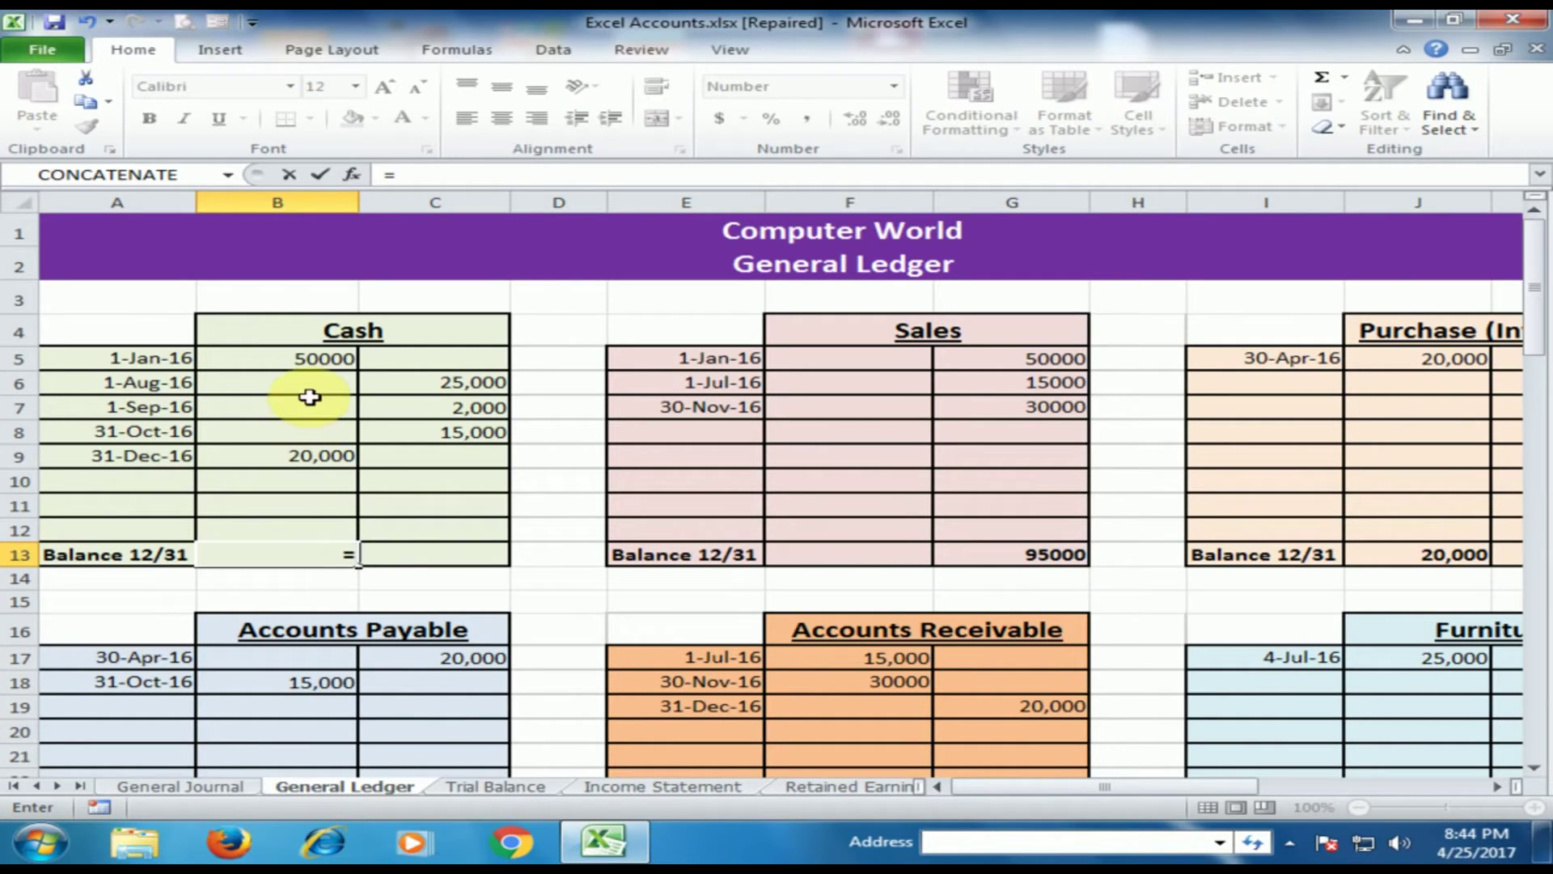
type("sum")
key("Tab")
left_click_drag(314, 357, 326, 530)
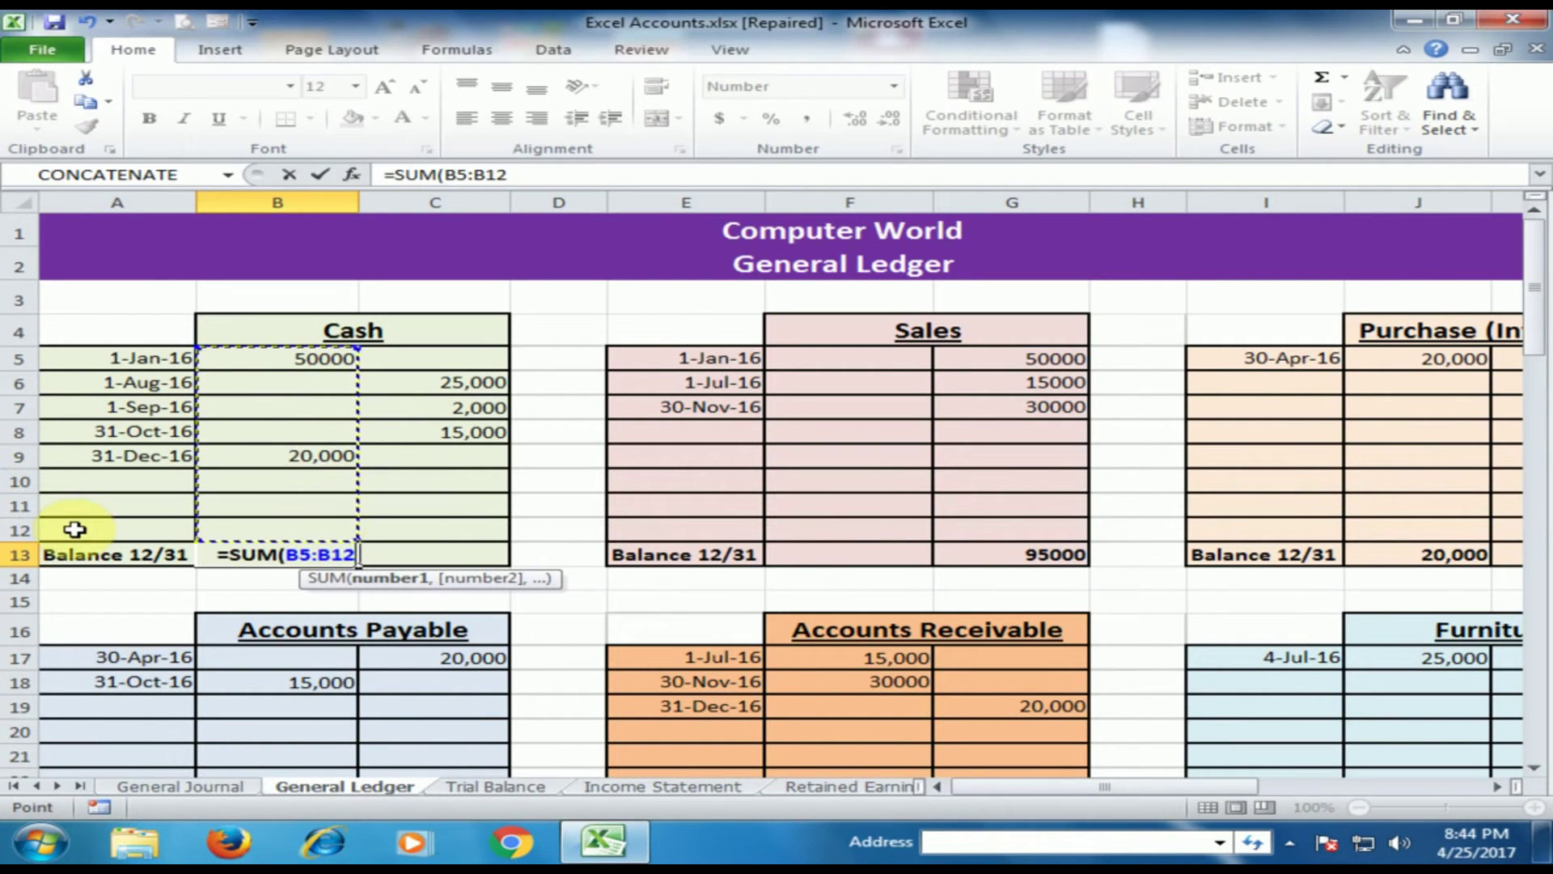
type(")")
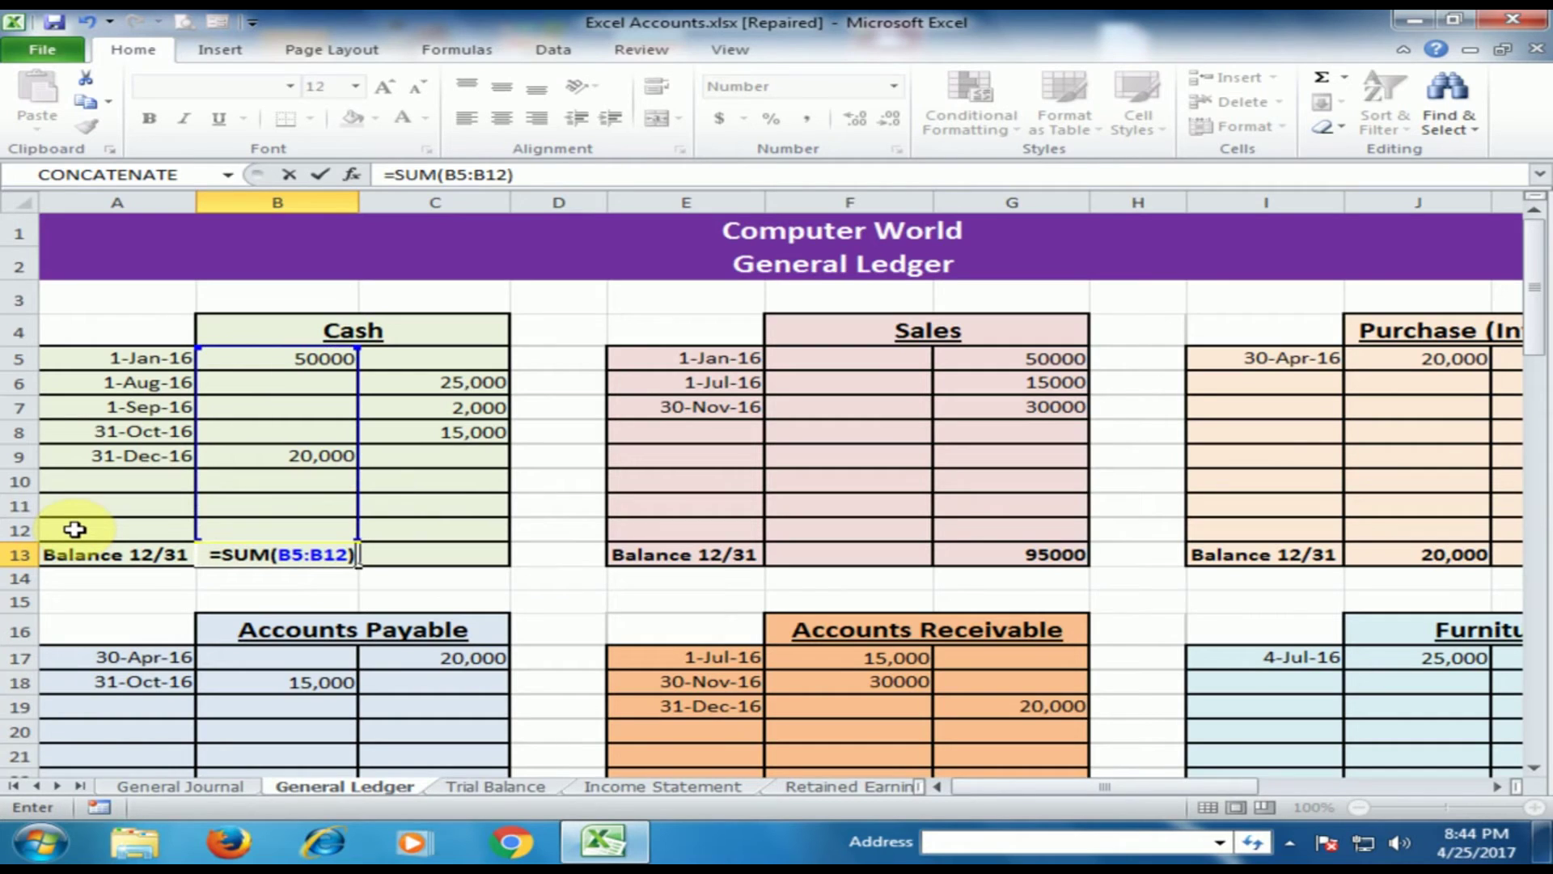
type("-sum")
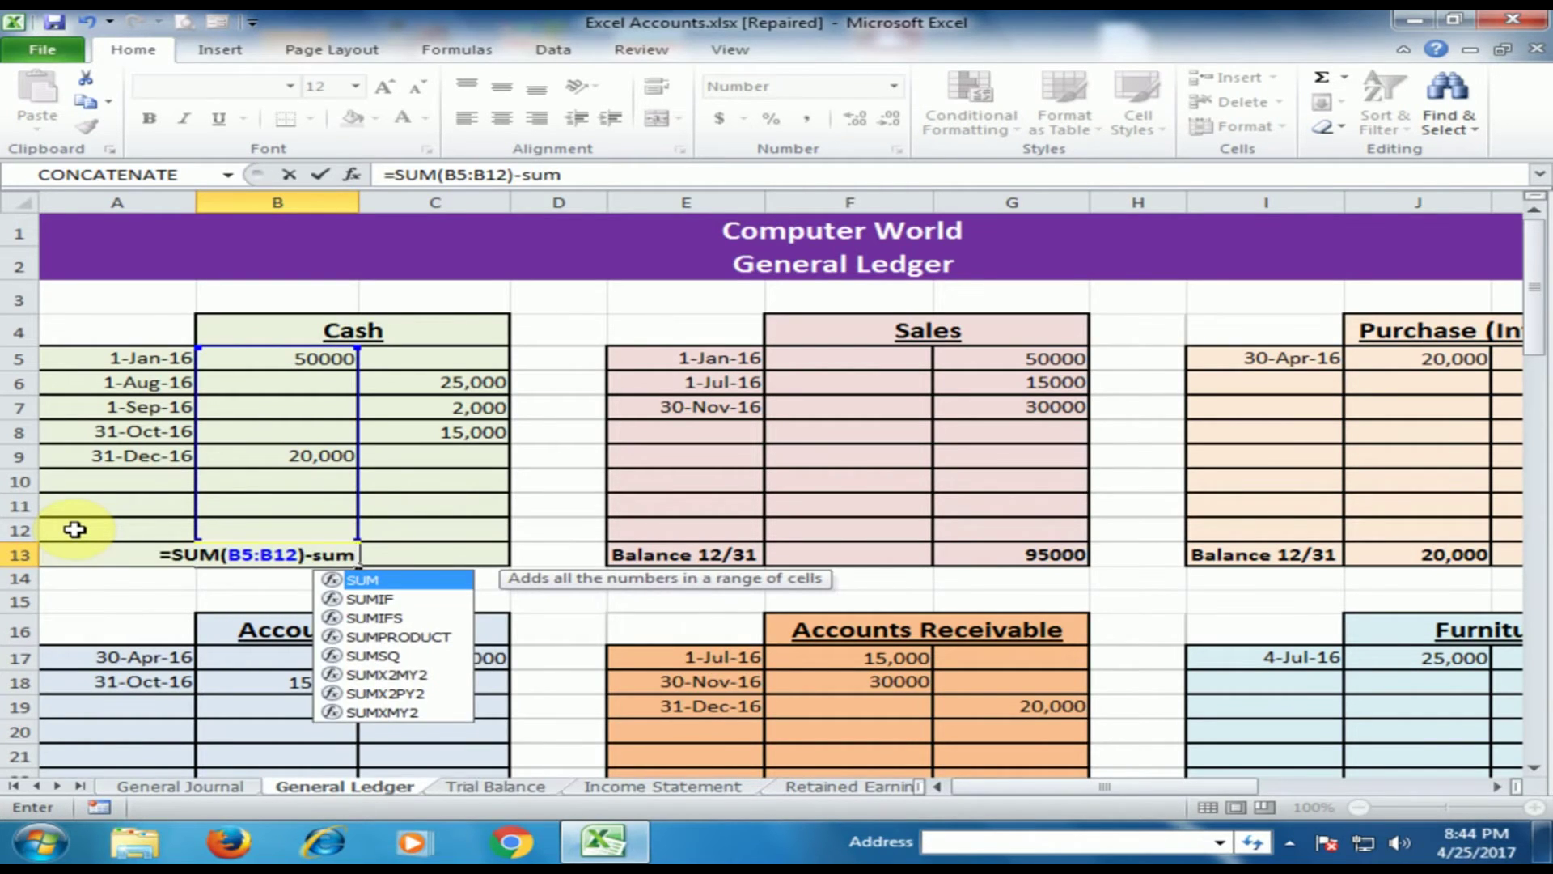
key("Tab")
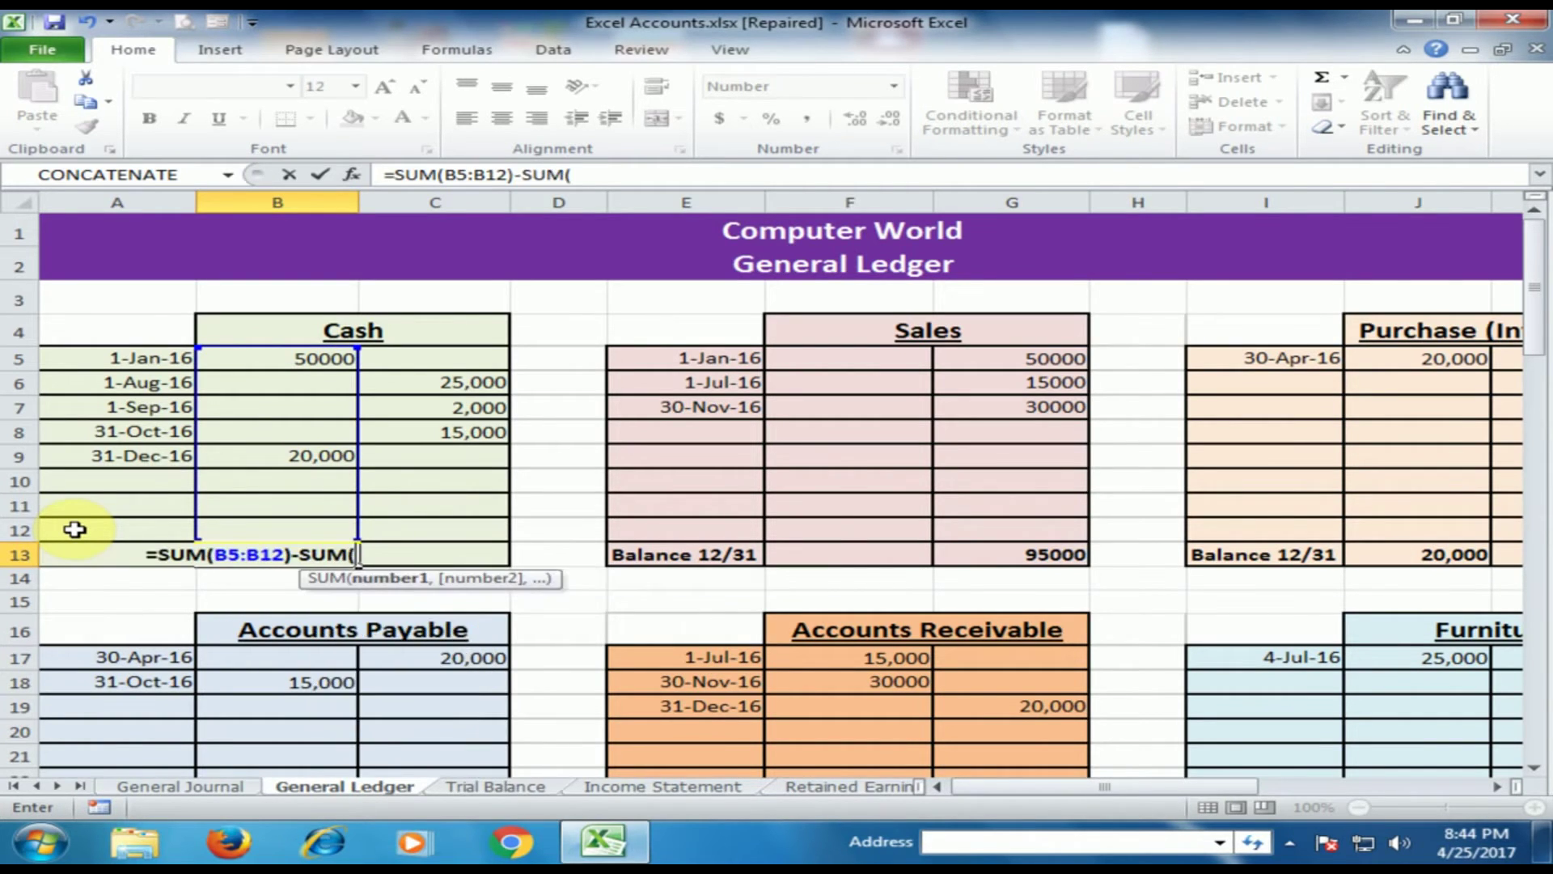
left_click_drag(398, 361, 405, 531)
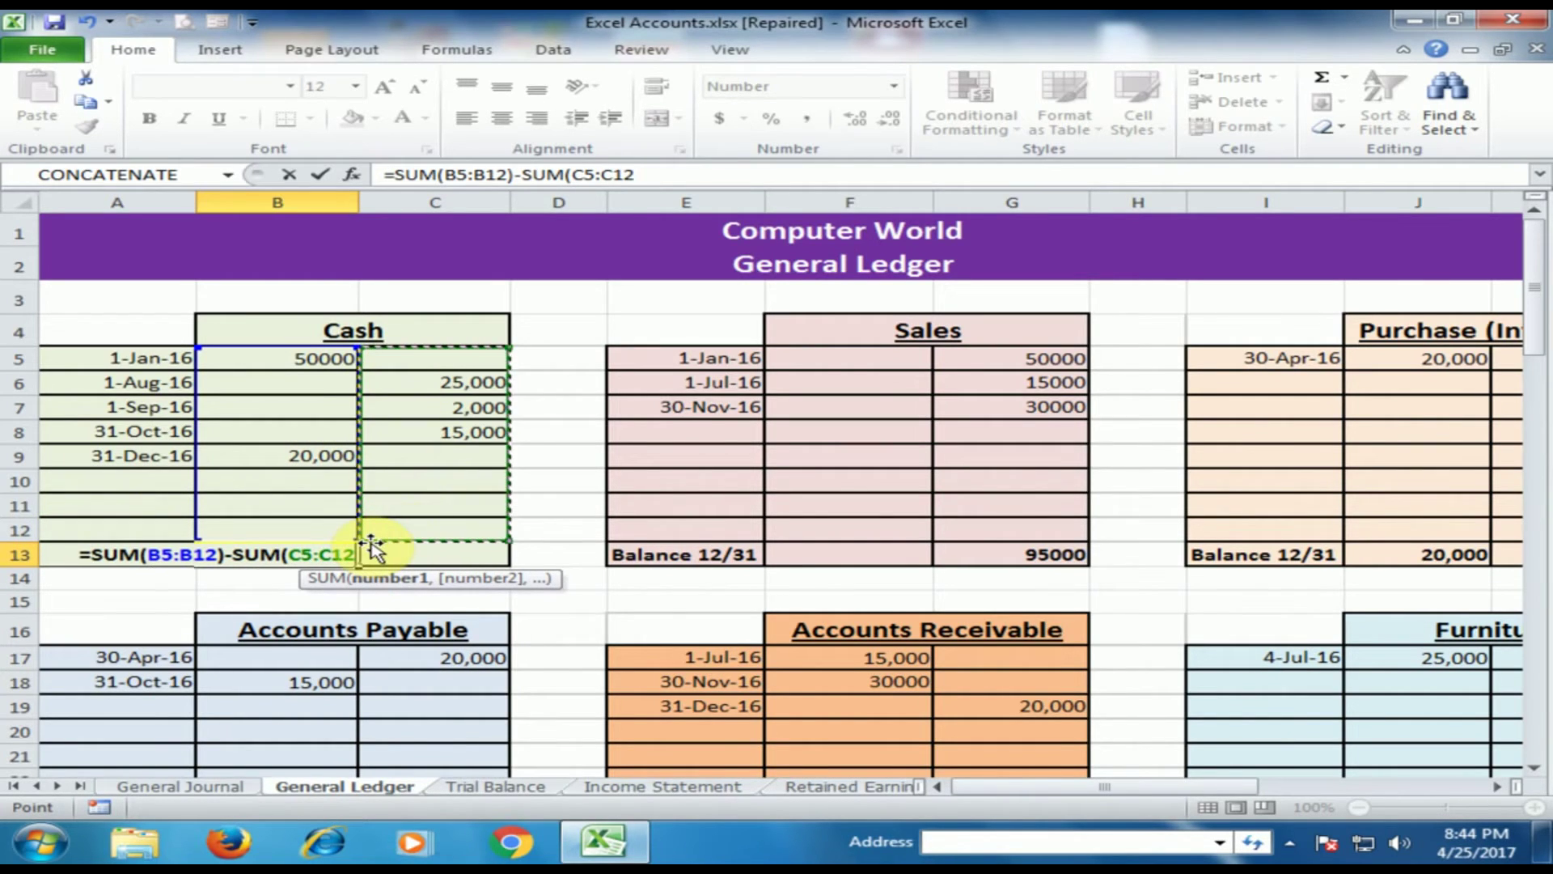
type(")")
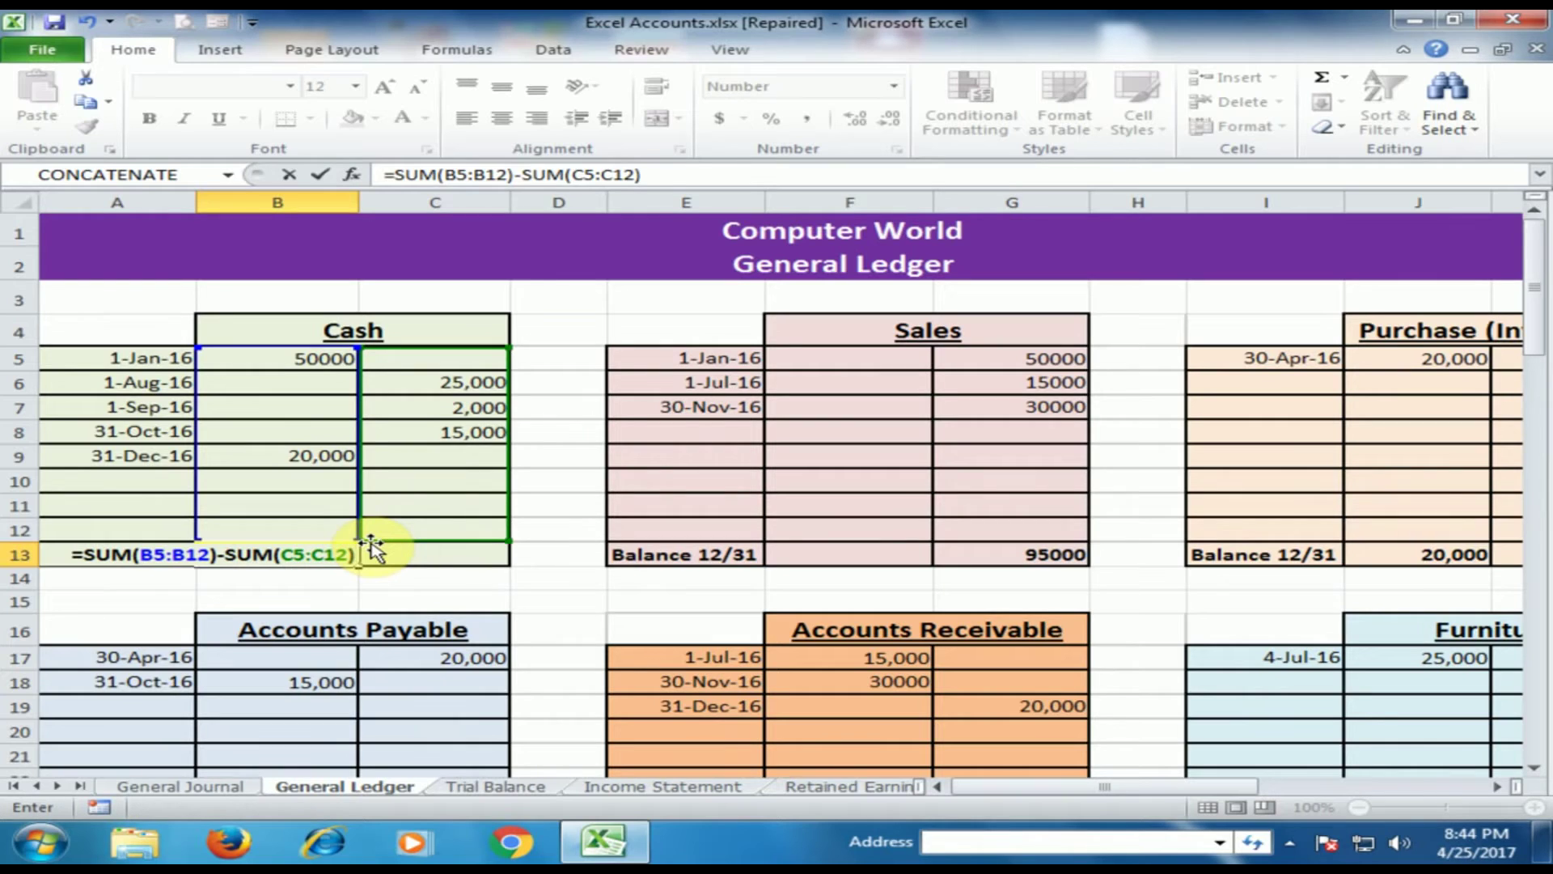
key("Return")
left_click(257, 546)
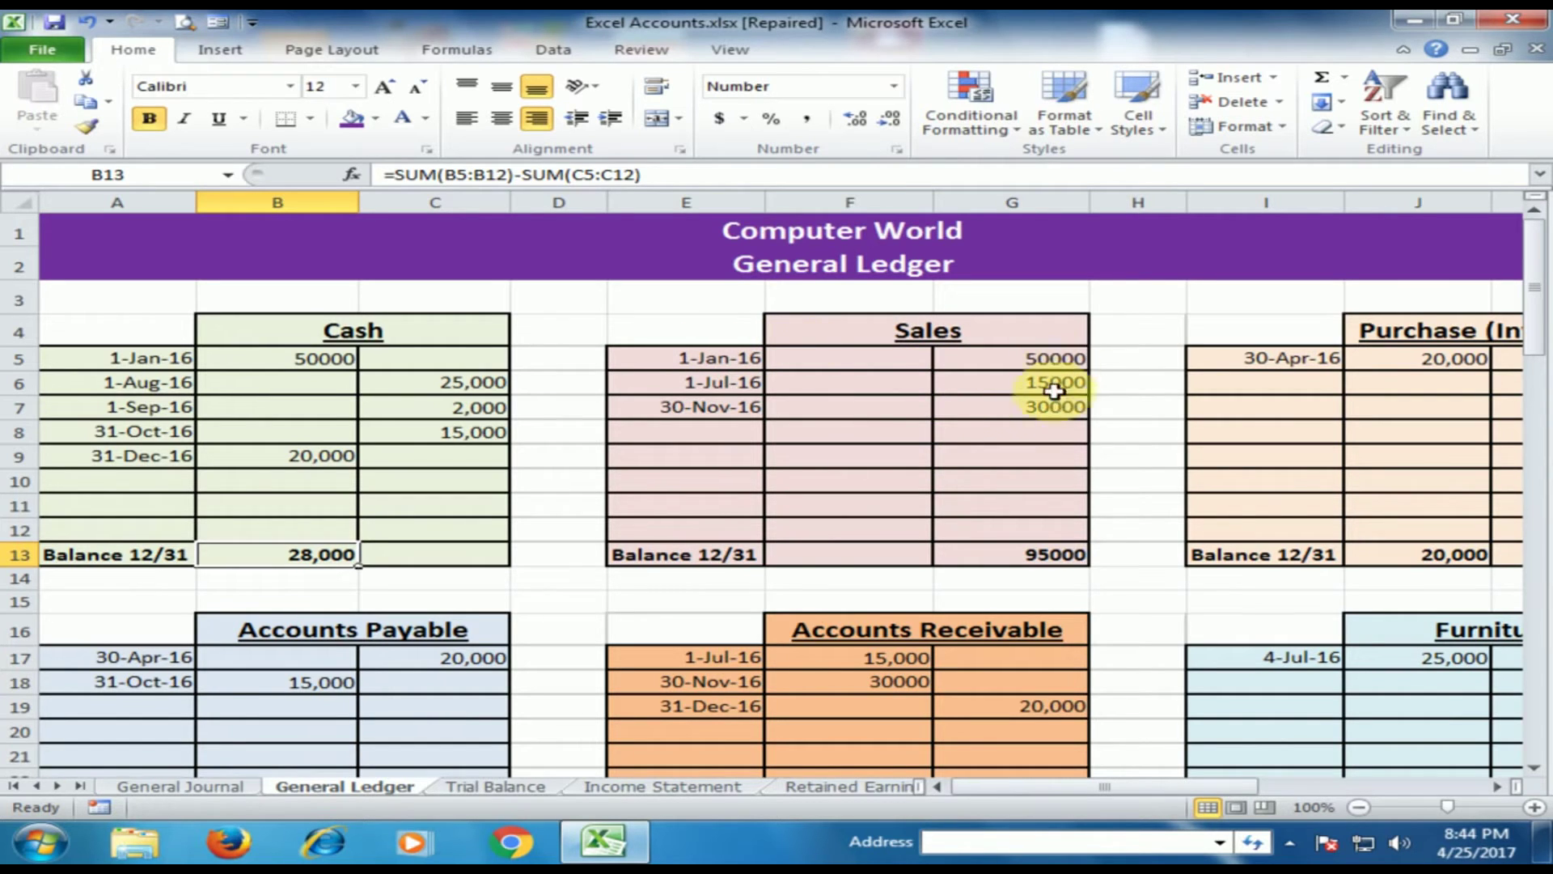
Clear the Sales balance in G13 and re-enter it as credits minus debits with =SUM(G5:G12)-SUM(F5:F12)
left_click(1047, 556)
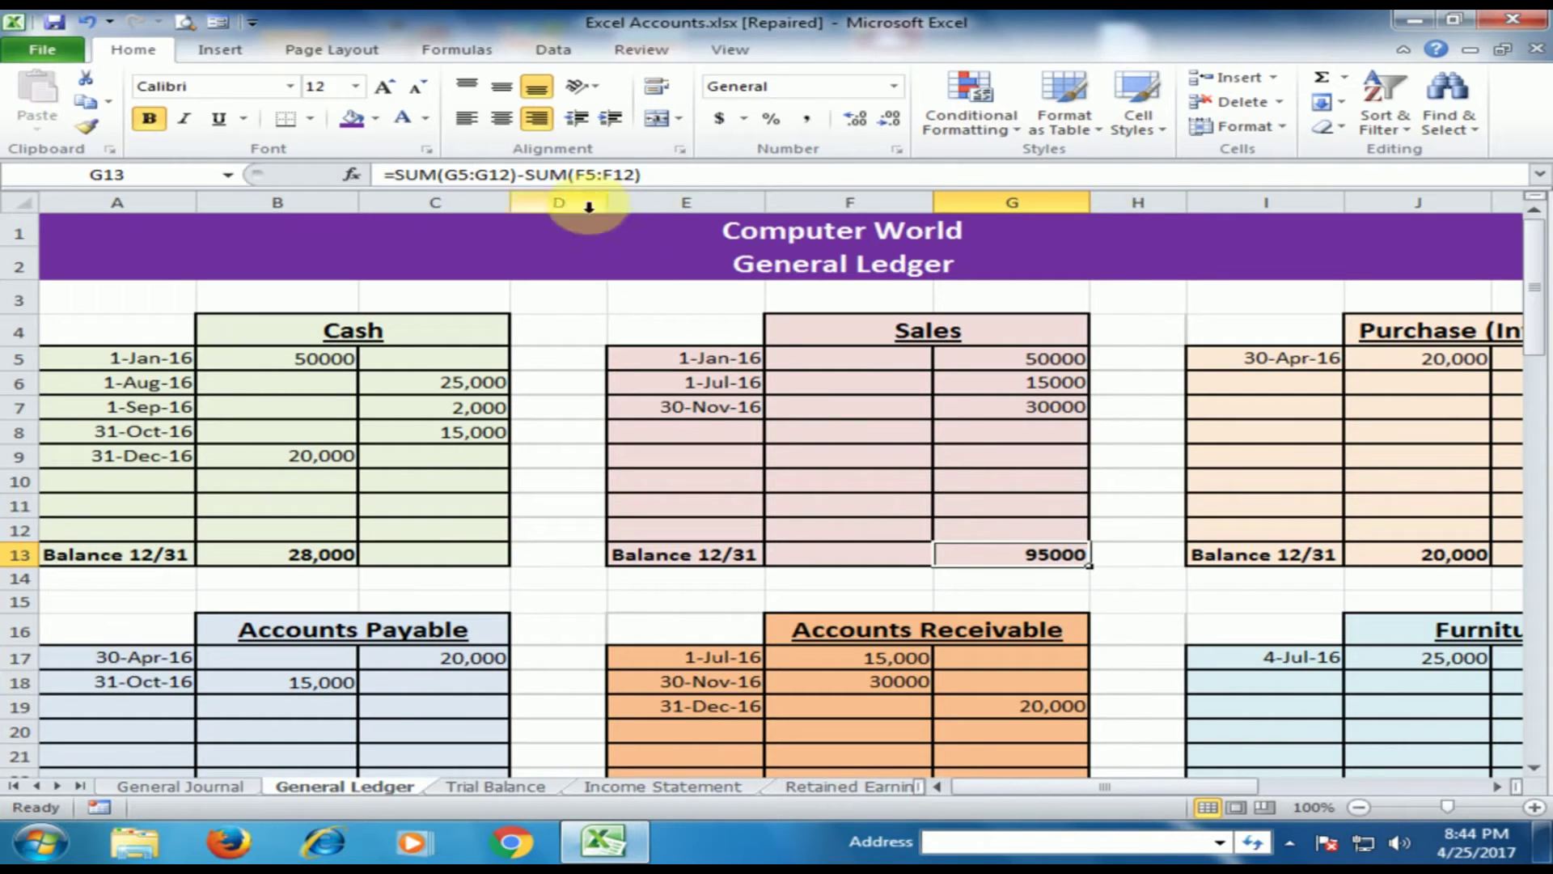
key("Delete")
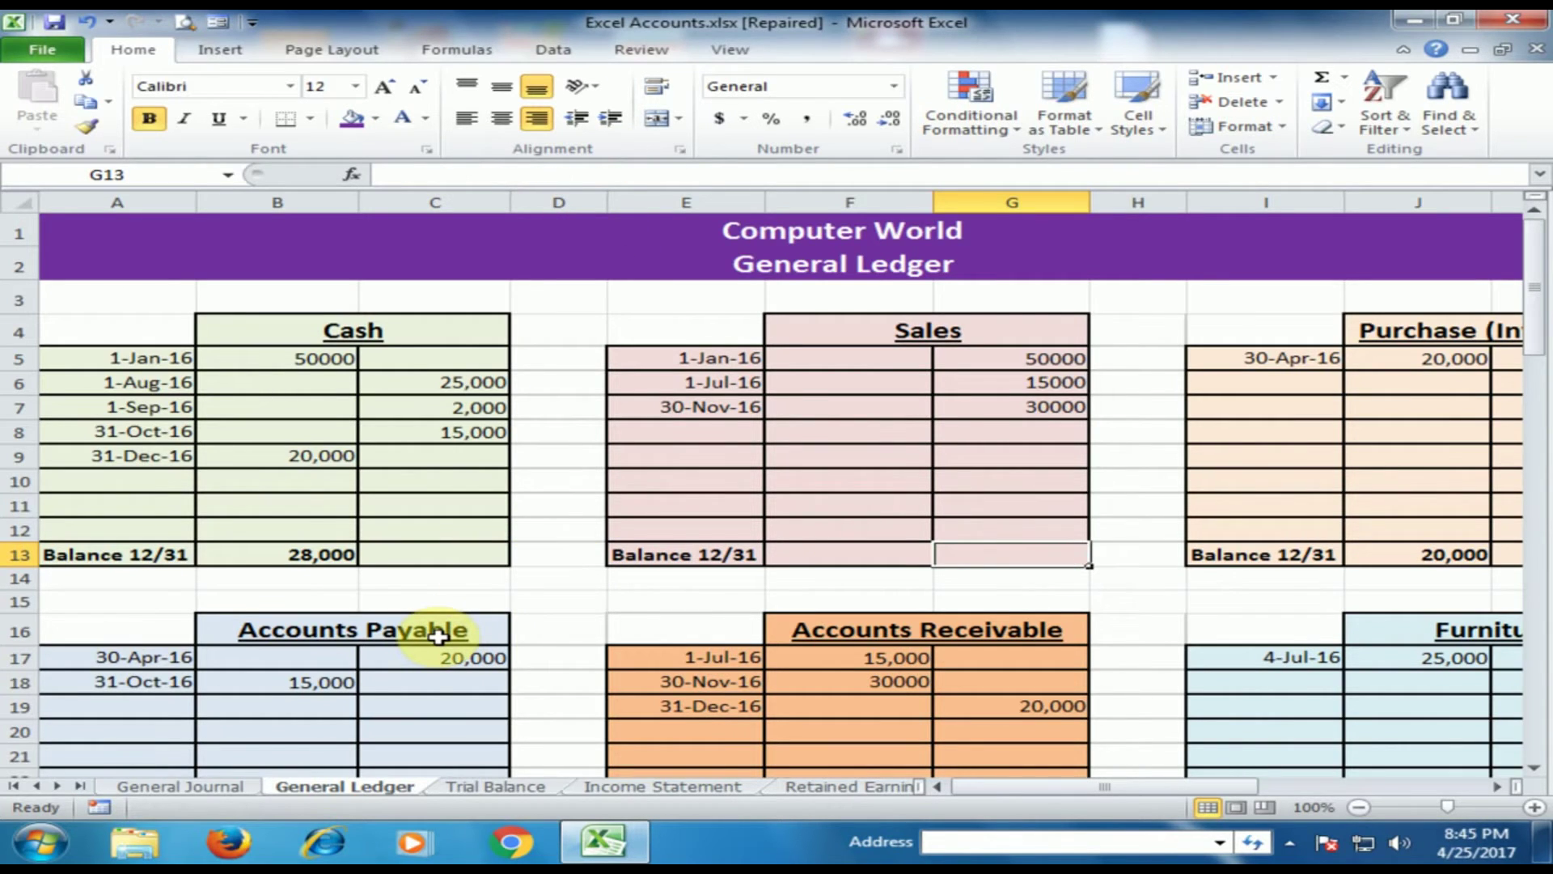
type("=sum")
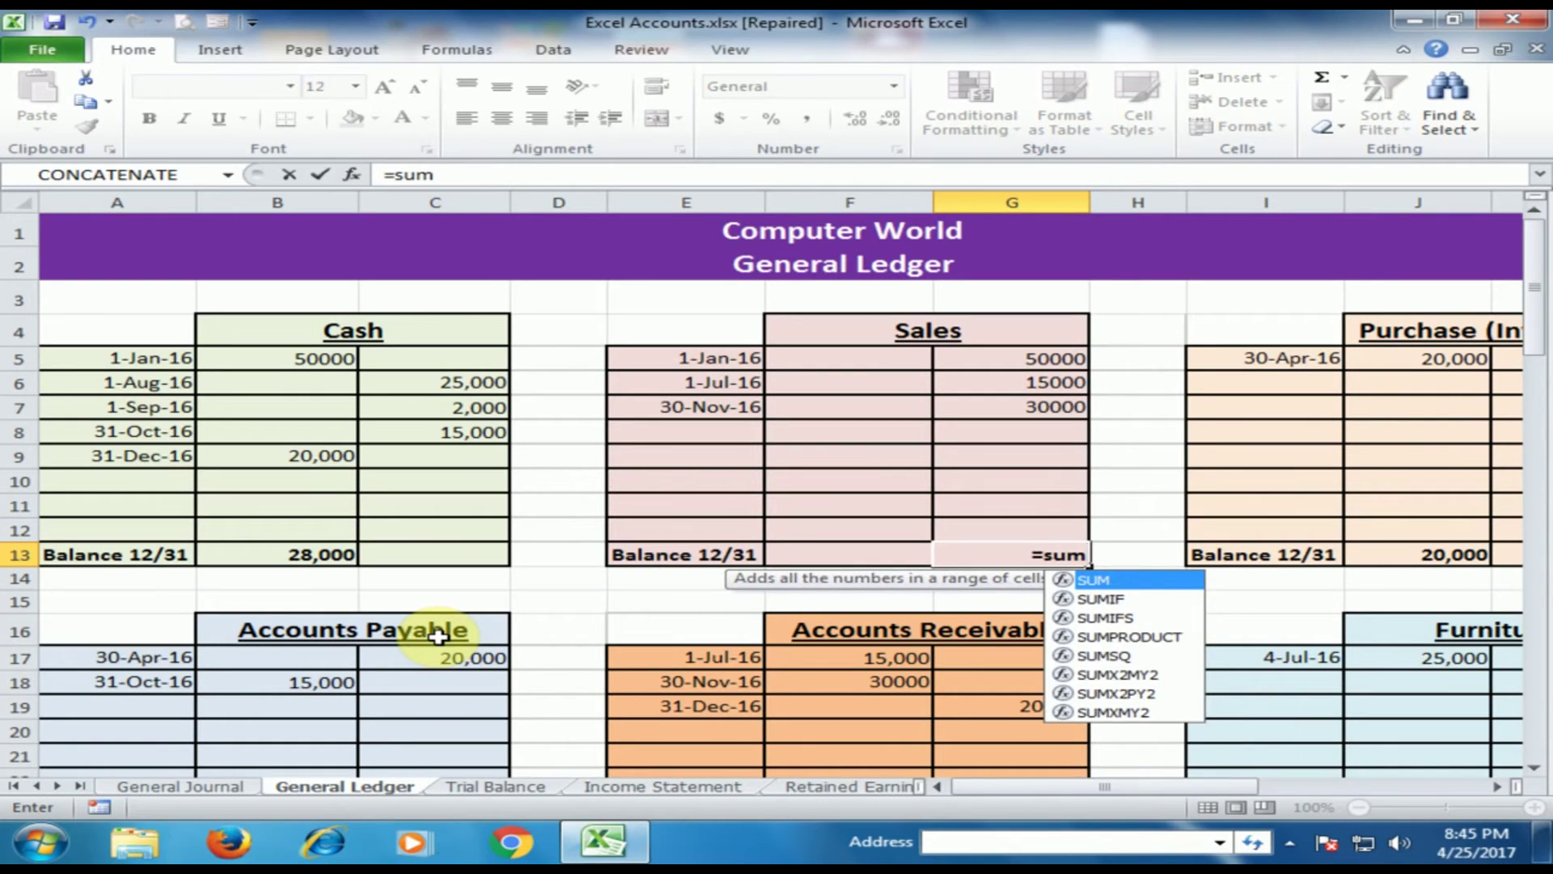
key("Tab")
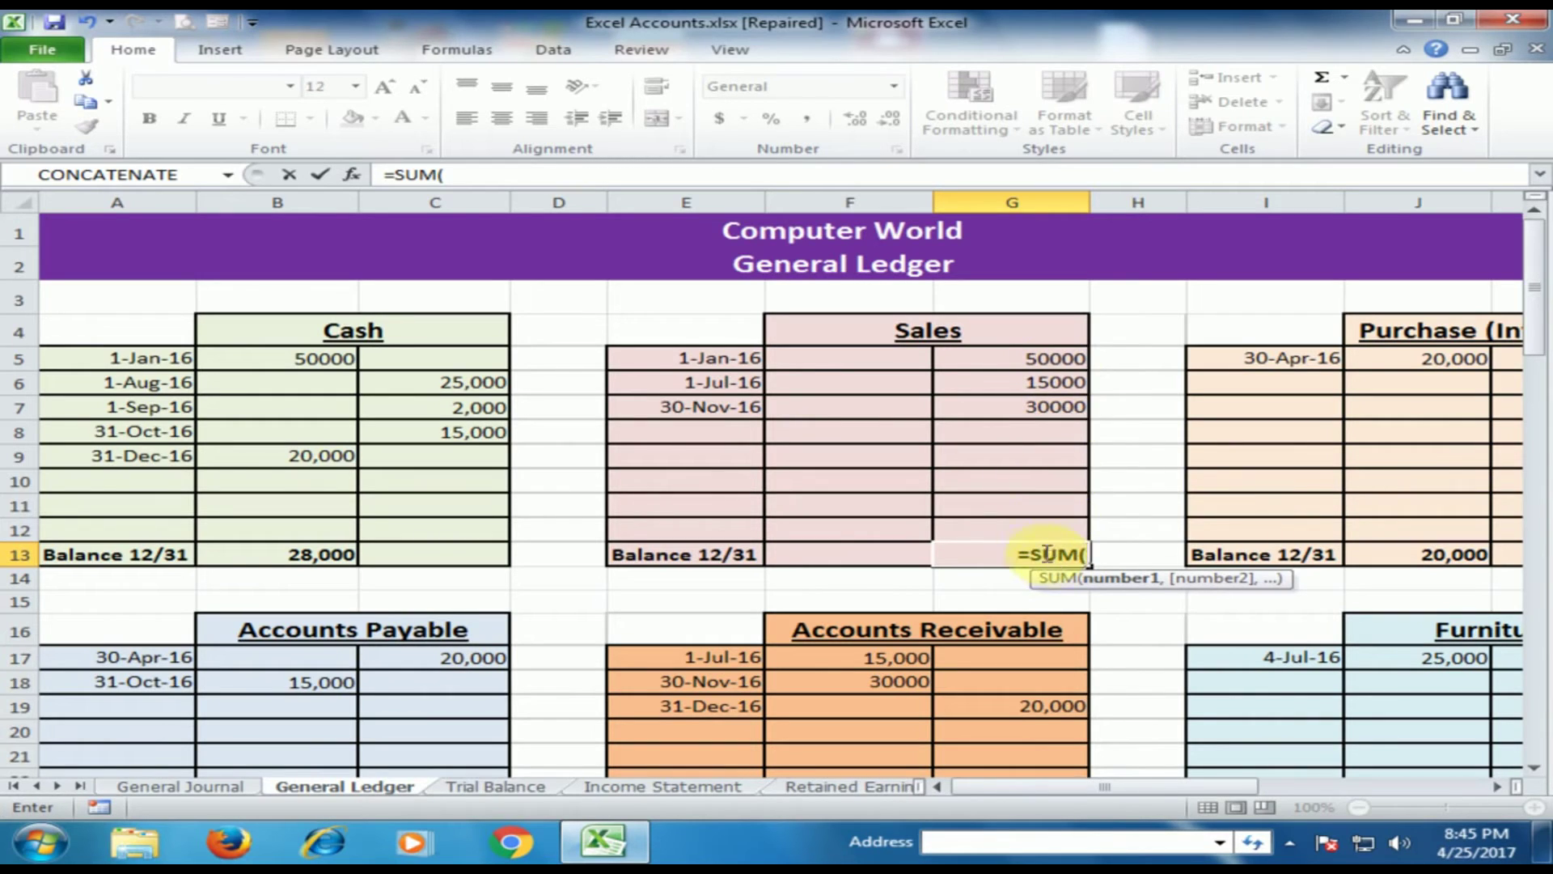
left_click_drag(1040, 361, 1035, 522)
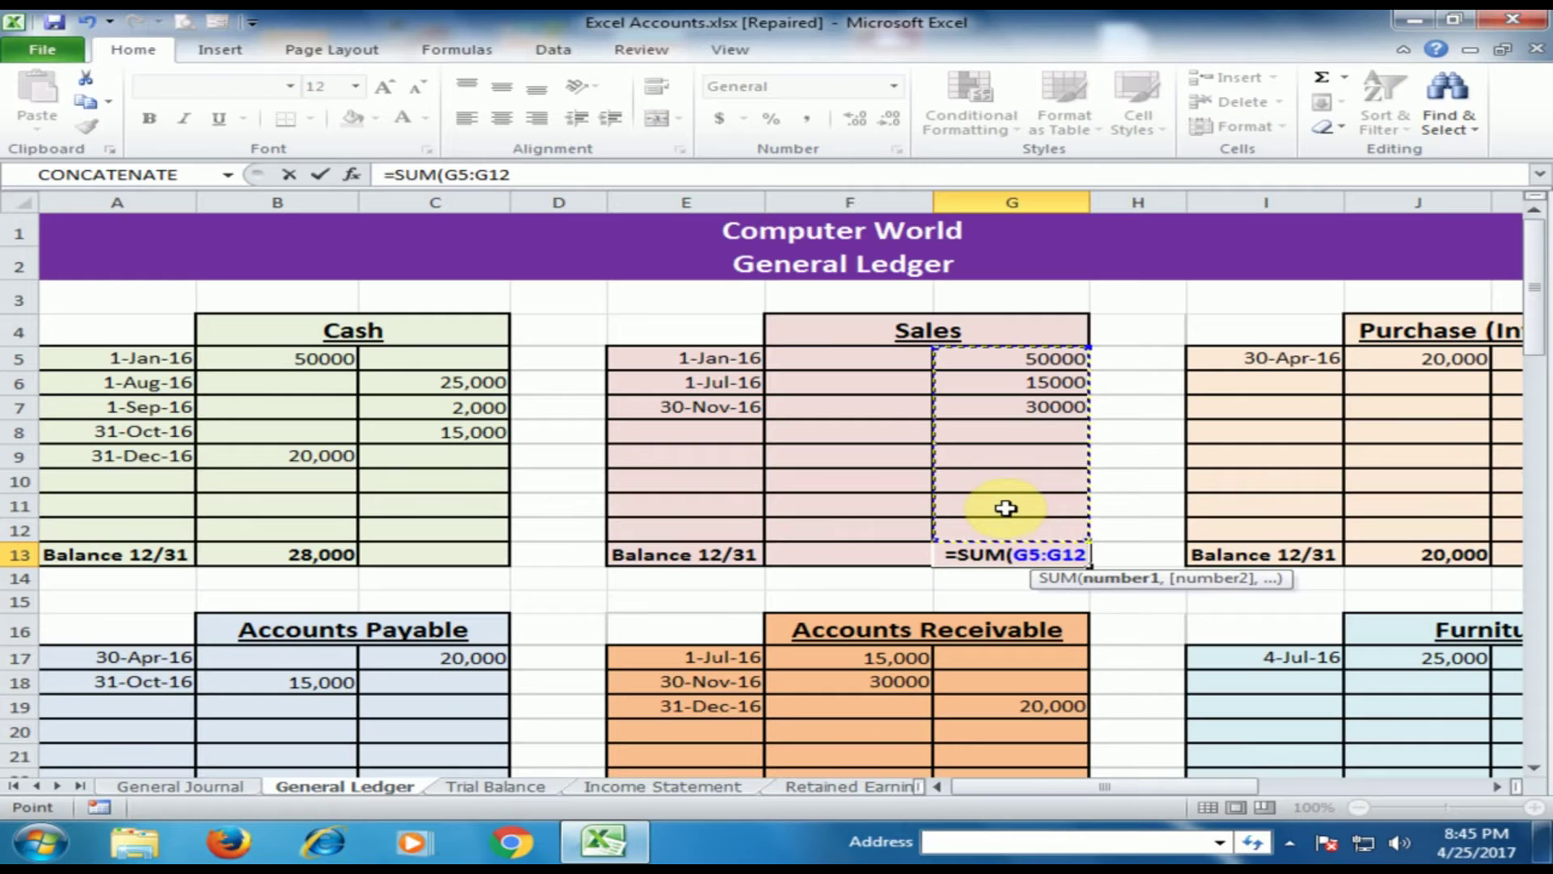
type(")")
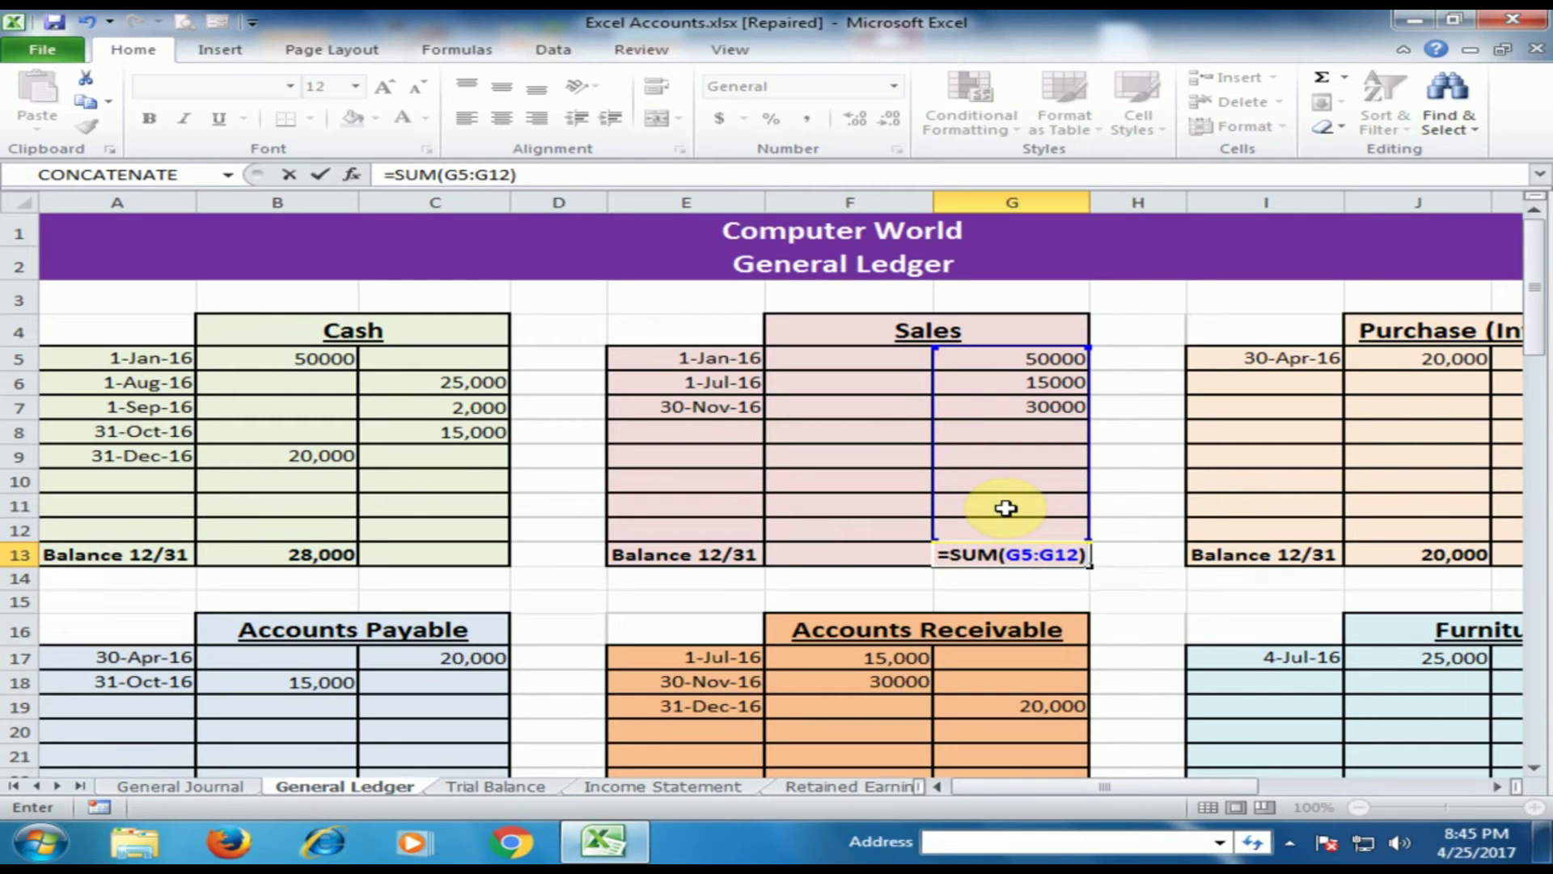
type("*-")
type("-s")
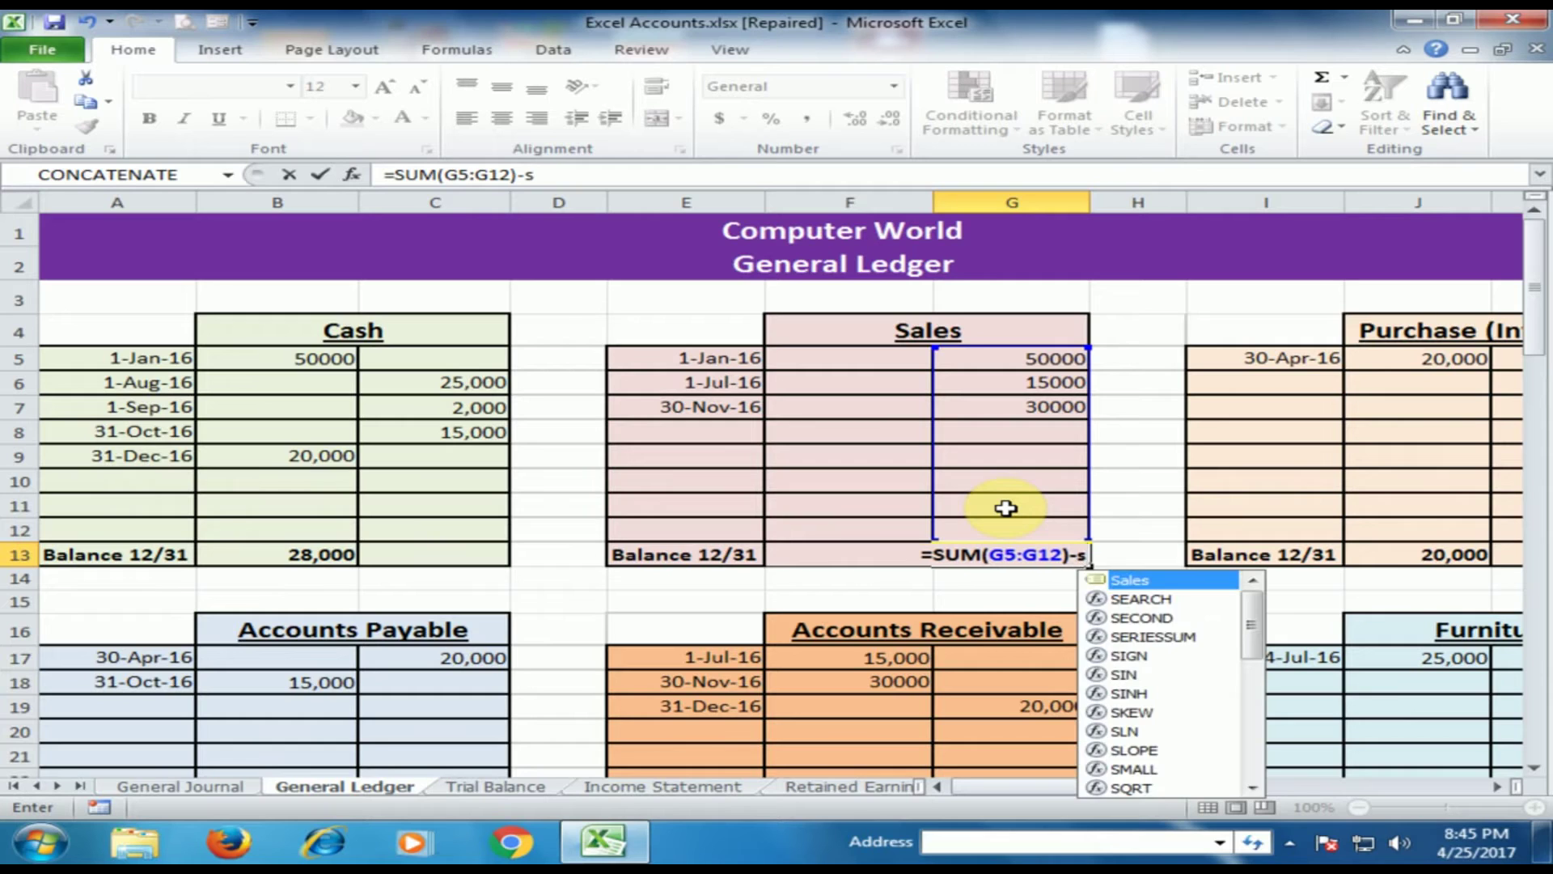
type("um")
key("Tab")
left_click_drag(831, 358, 822, 520)
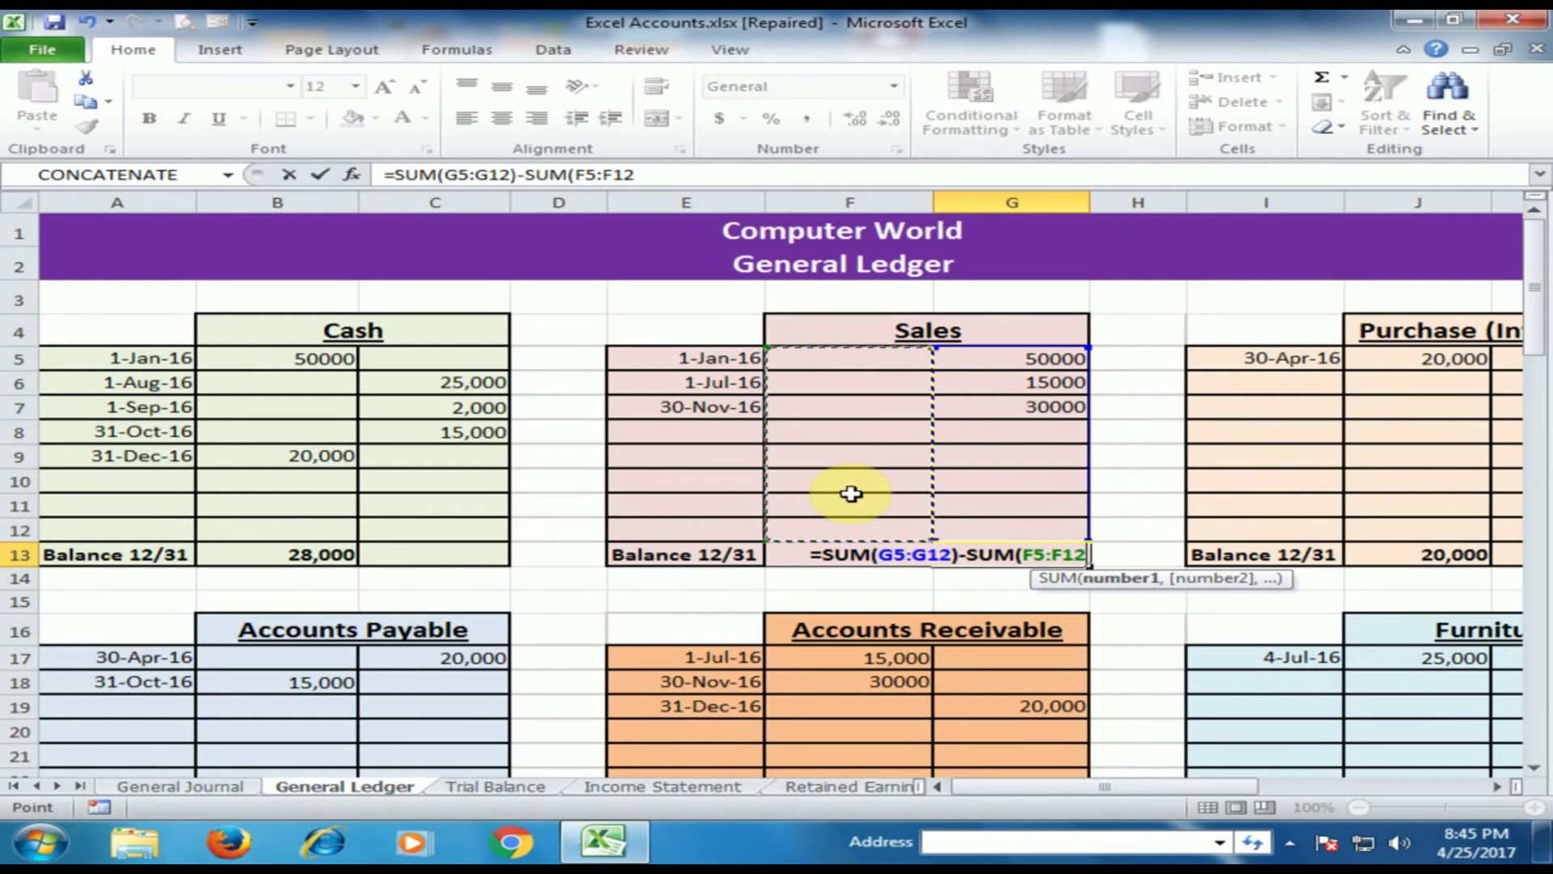
type(")")
key("Return")
key("Up")
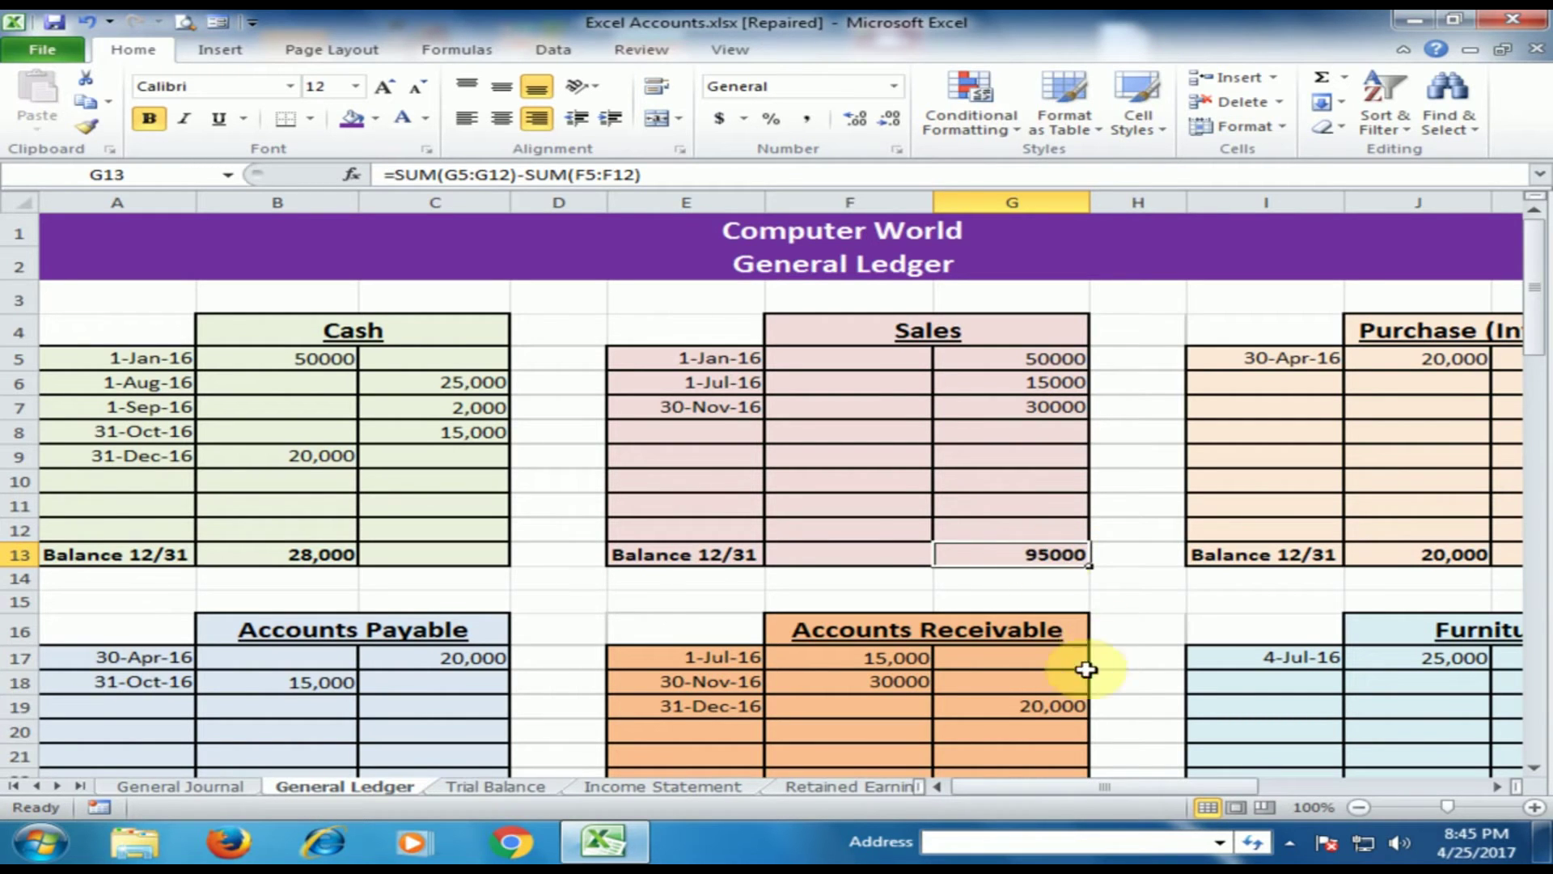
scroll(1061, 633, "down", 6)
scroll(1062, 633, "down", 3)
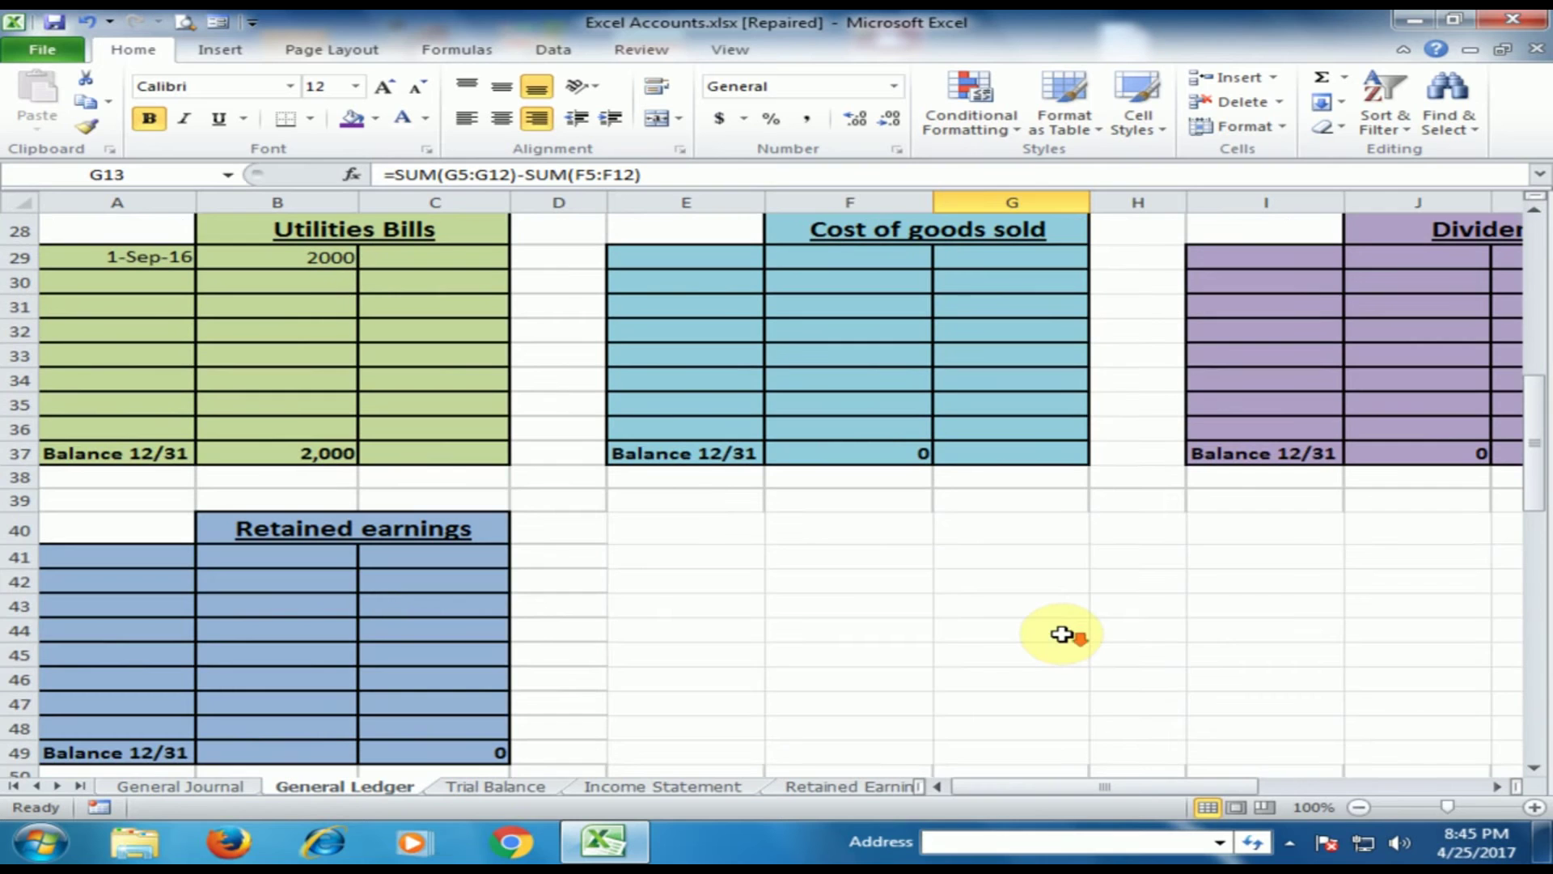
scroll(1061, 634, "up", 9)
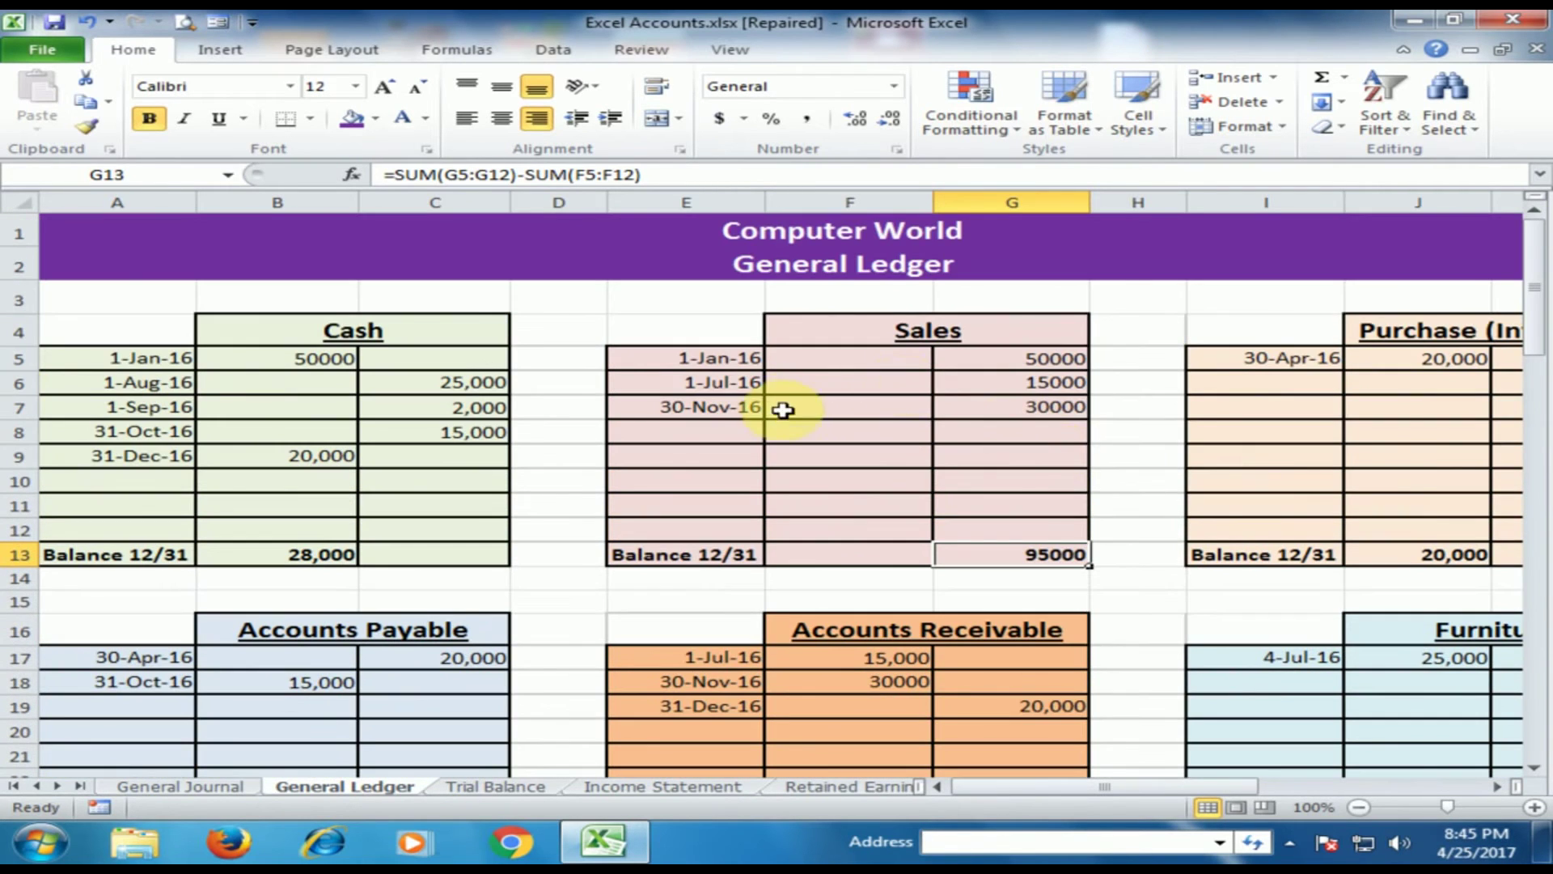
On the Trial Balance sheet, clear the Cash debit in B6 and link it to the Cash balance in cell B13 of the General Ledger
left_click(518, 786)
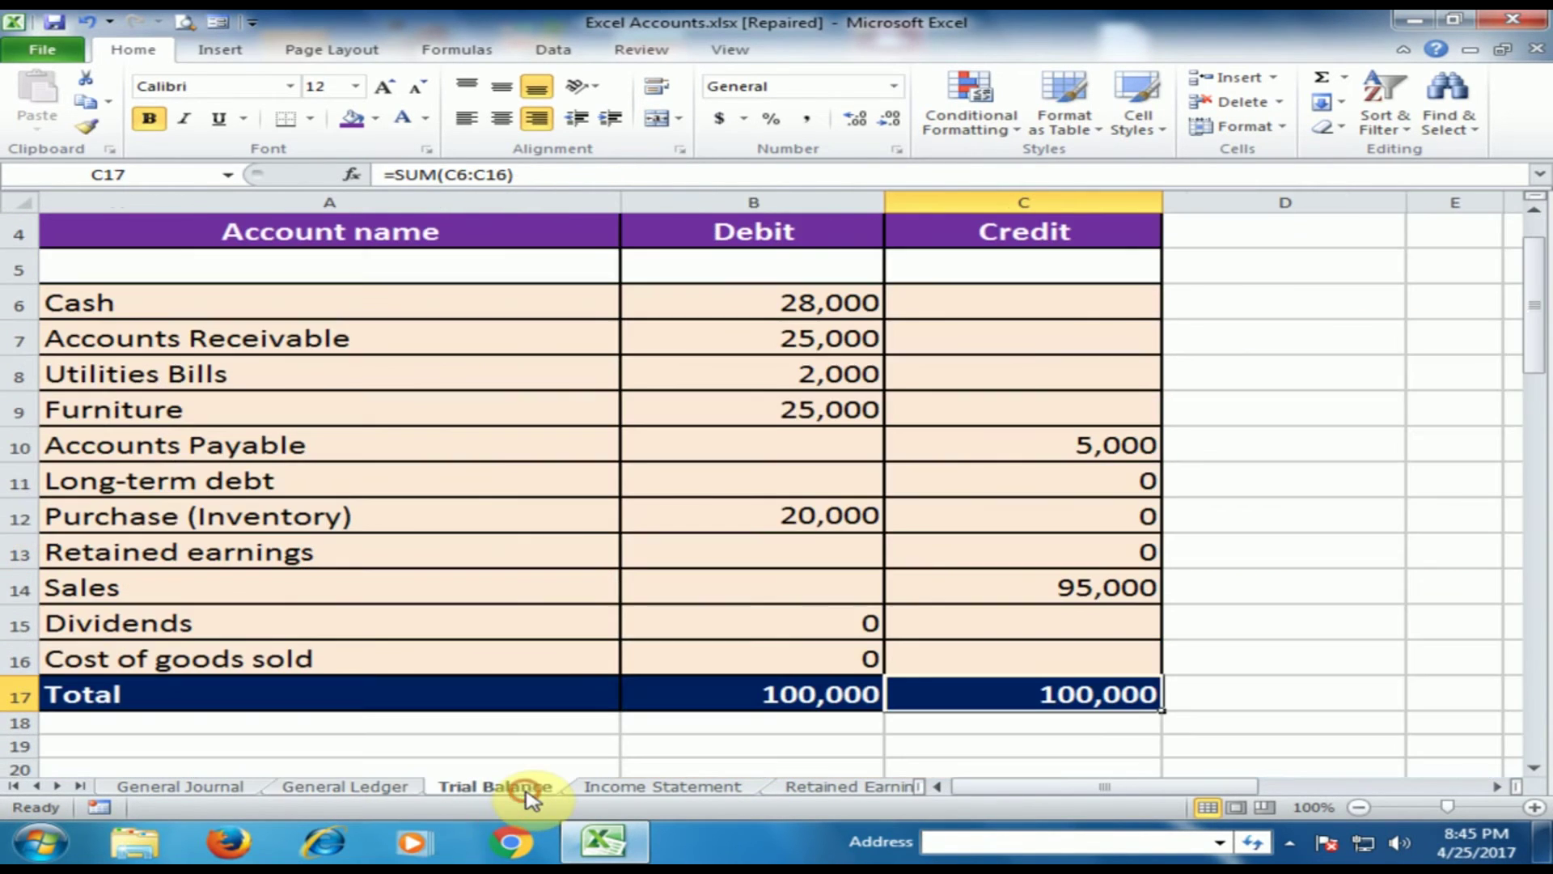
scroll(558, 503, "up", 1)
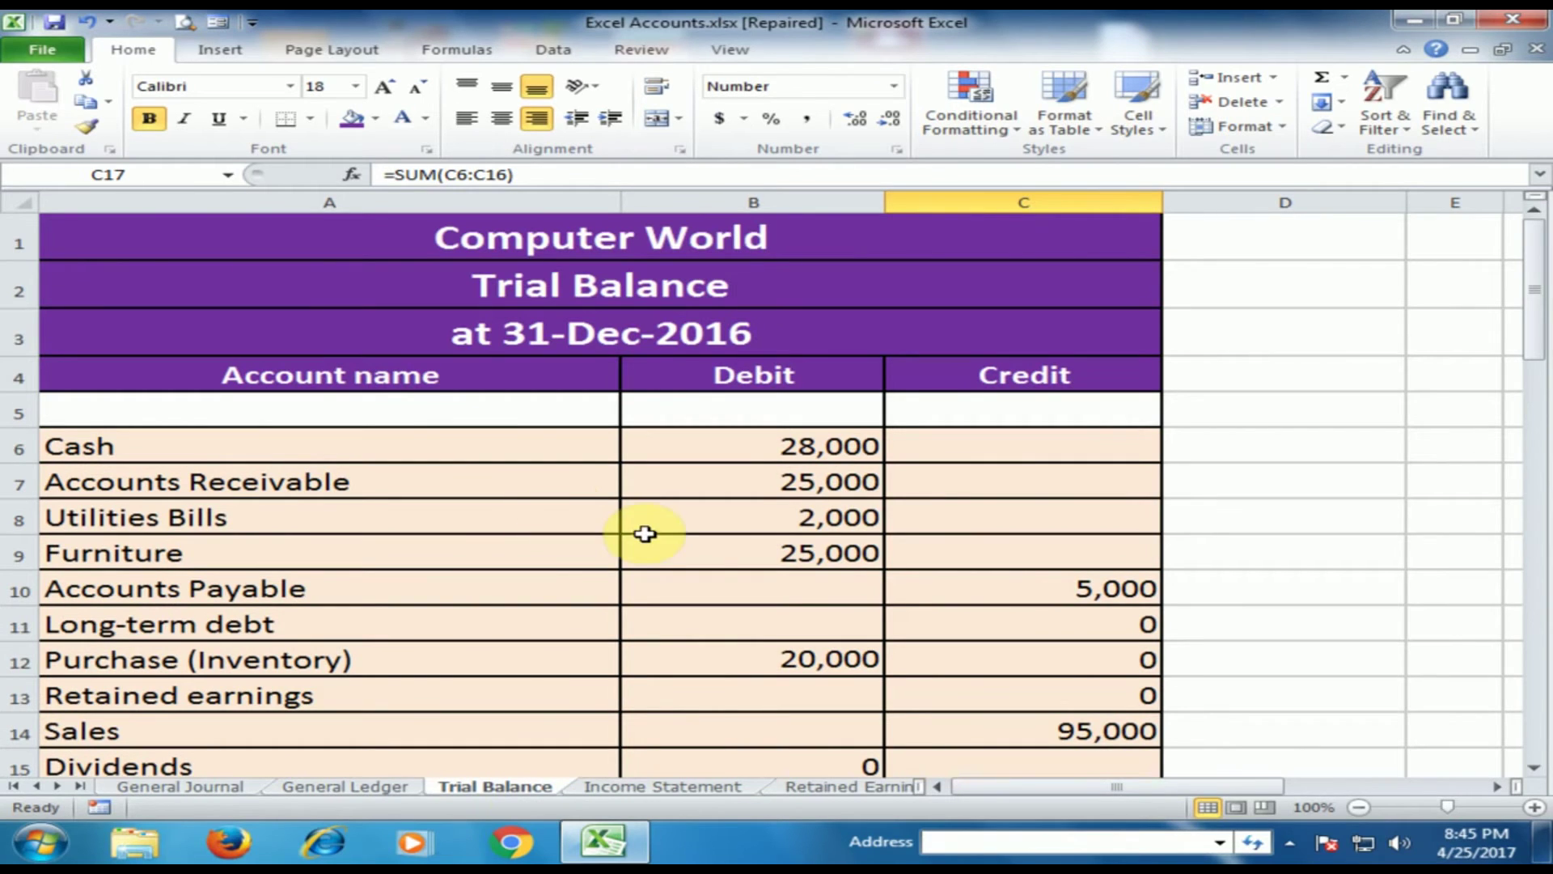
left_click(790, 441)
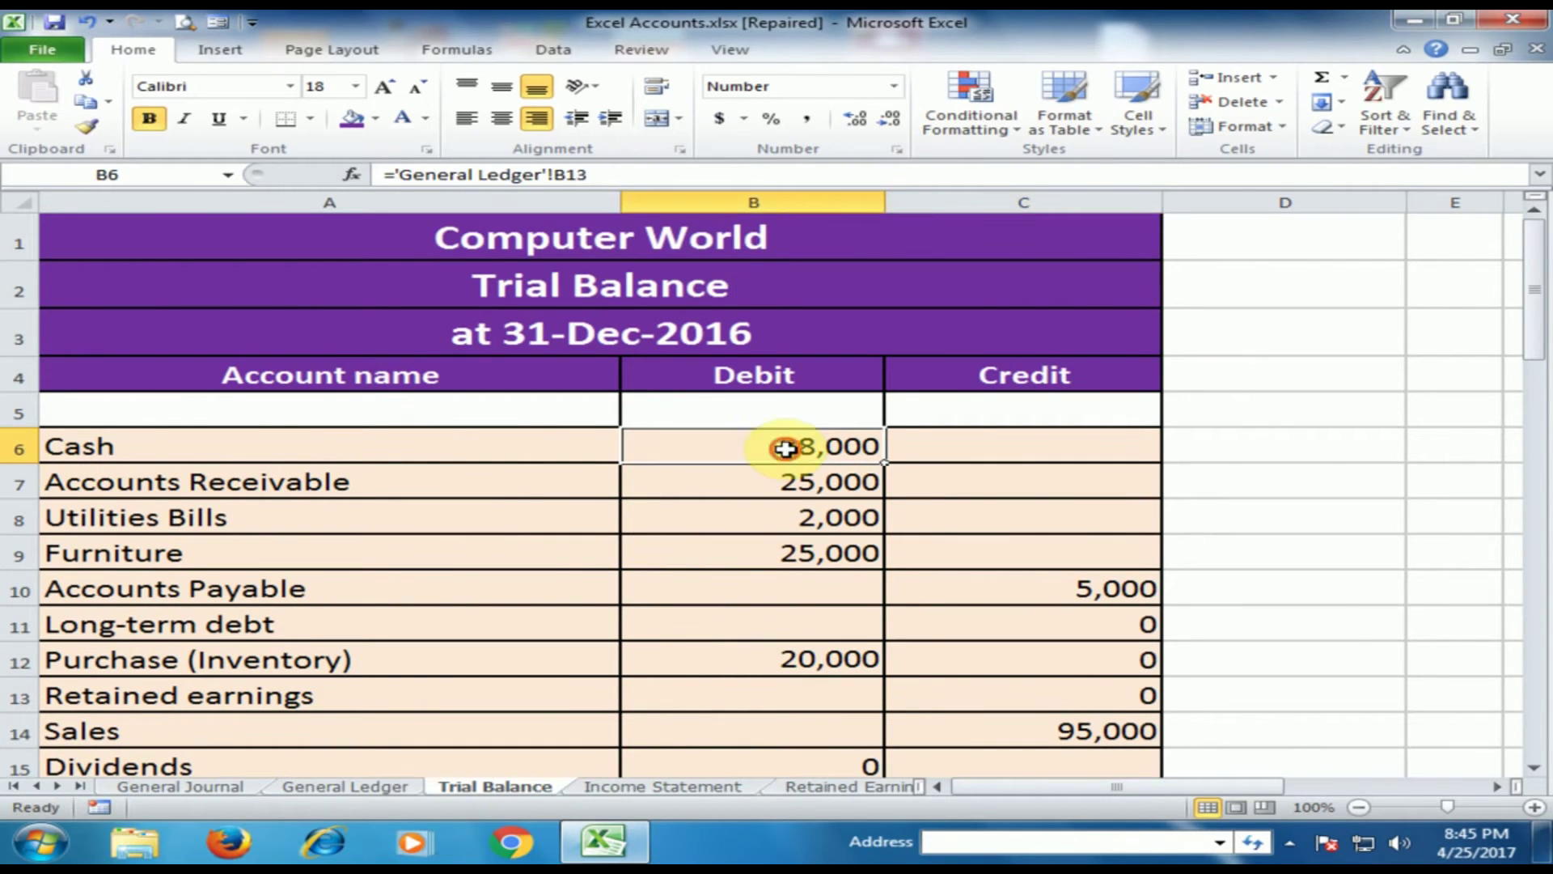
left_click(329, 438)
left_click(707, 442)
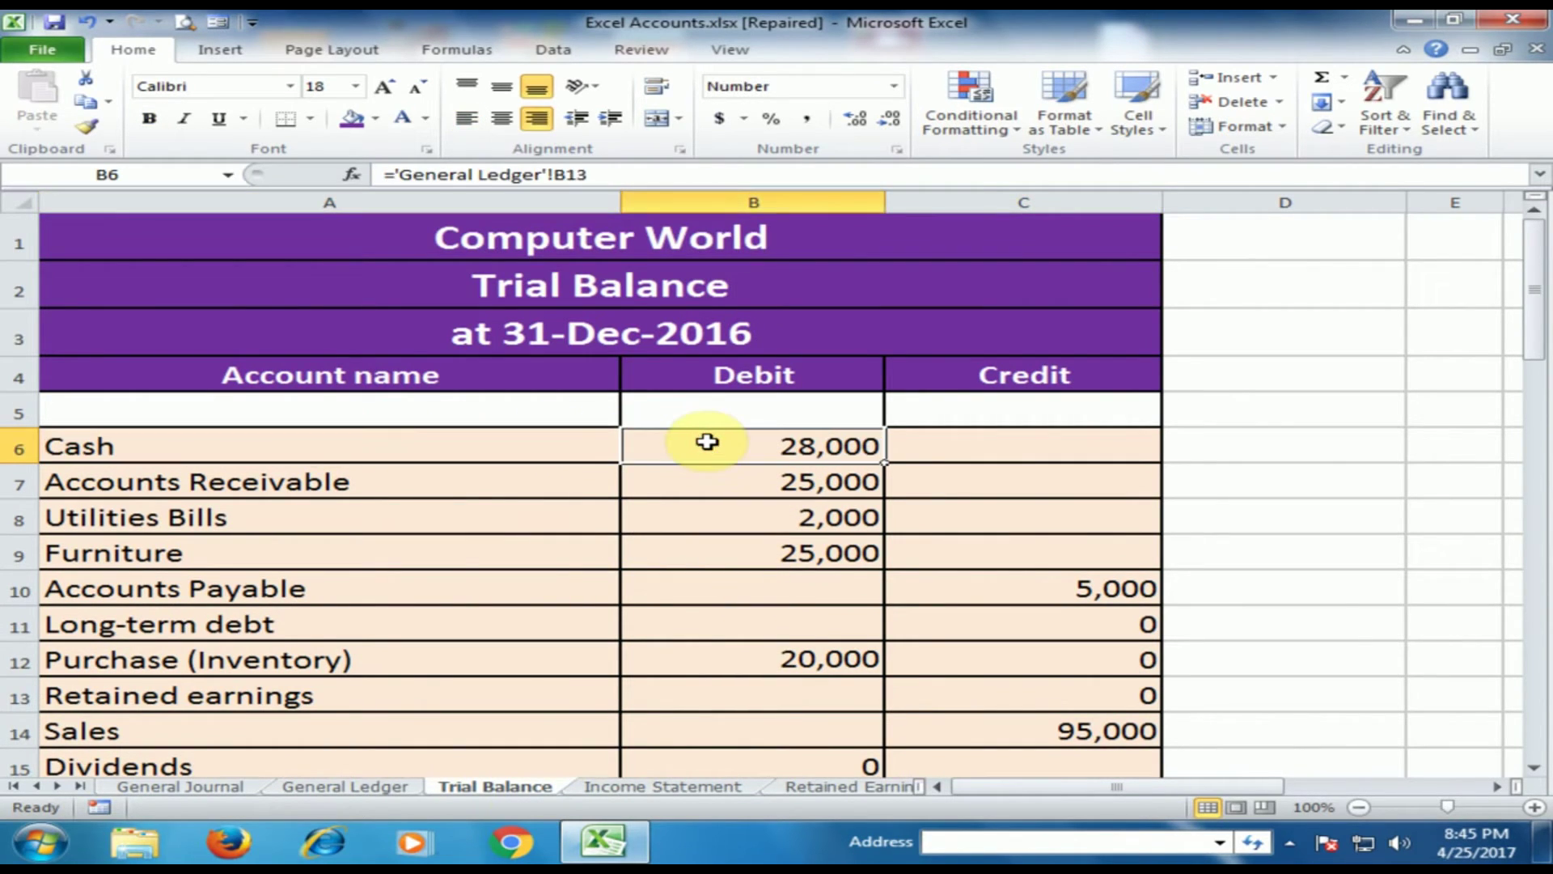
key("Delete")
type("=")
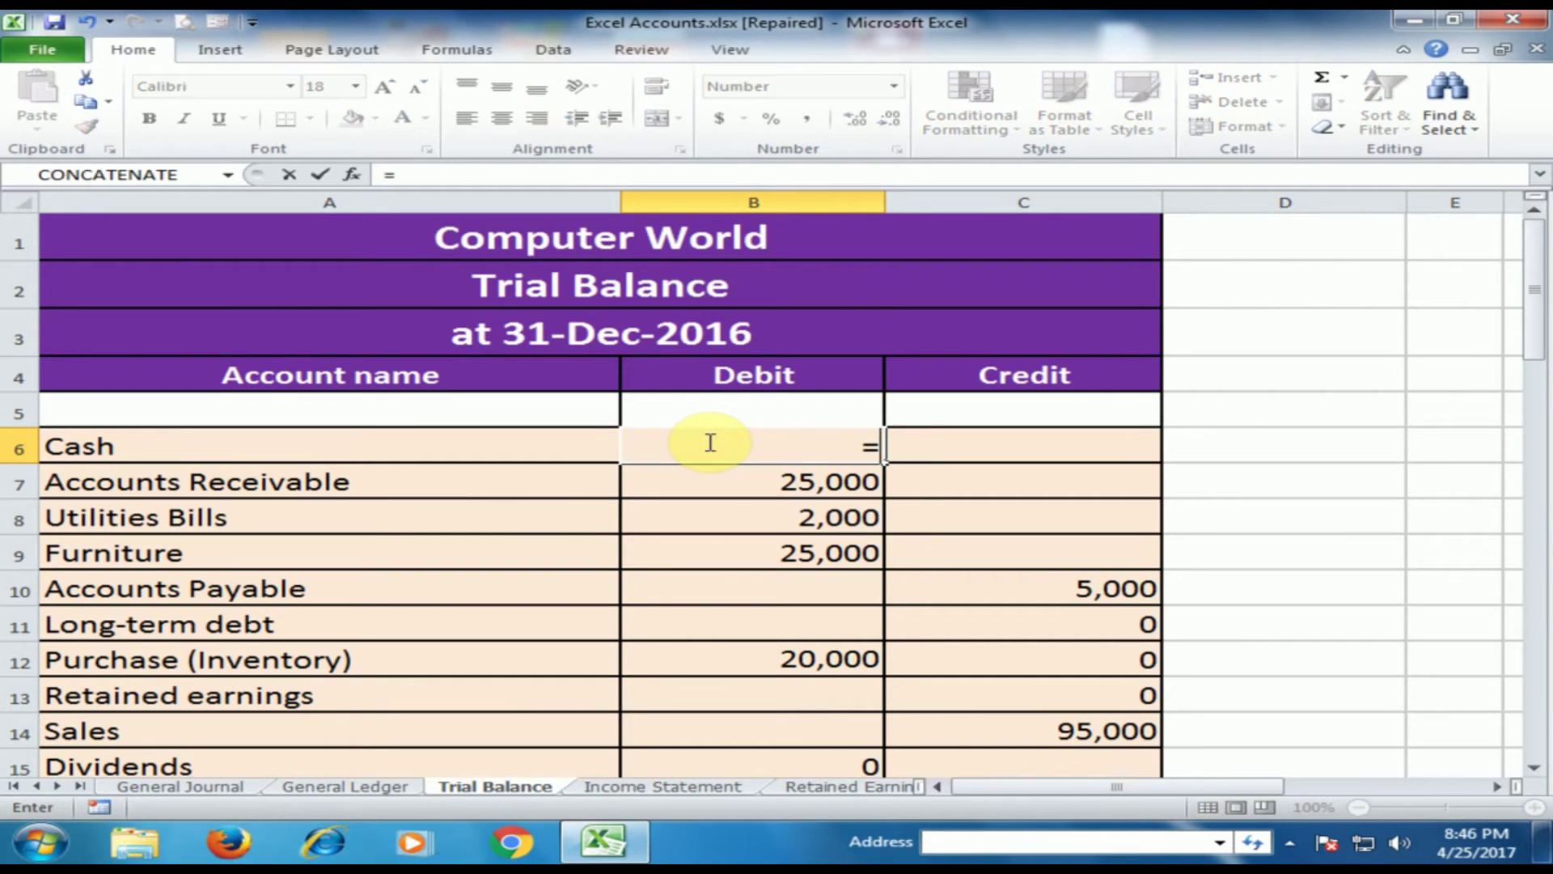
left_click(374, 786)
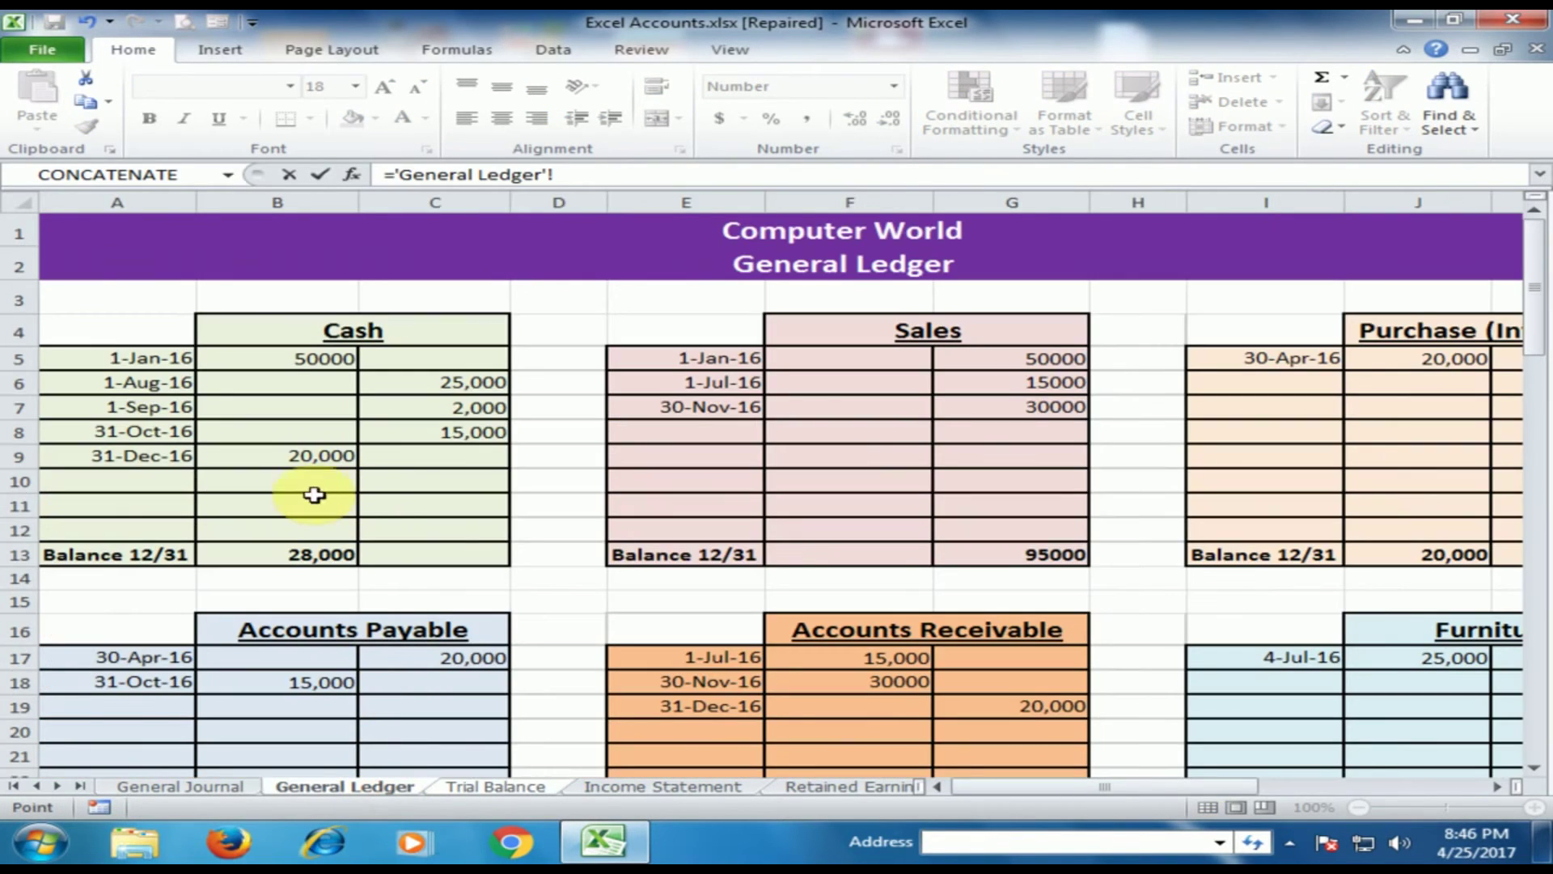
key("Return")
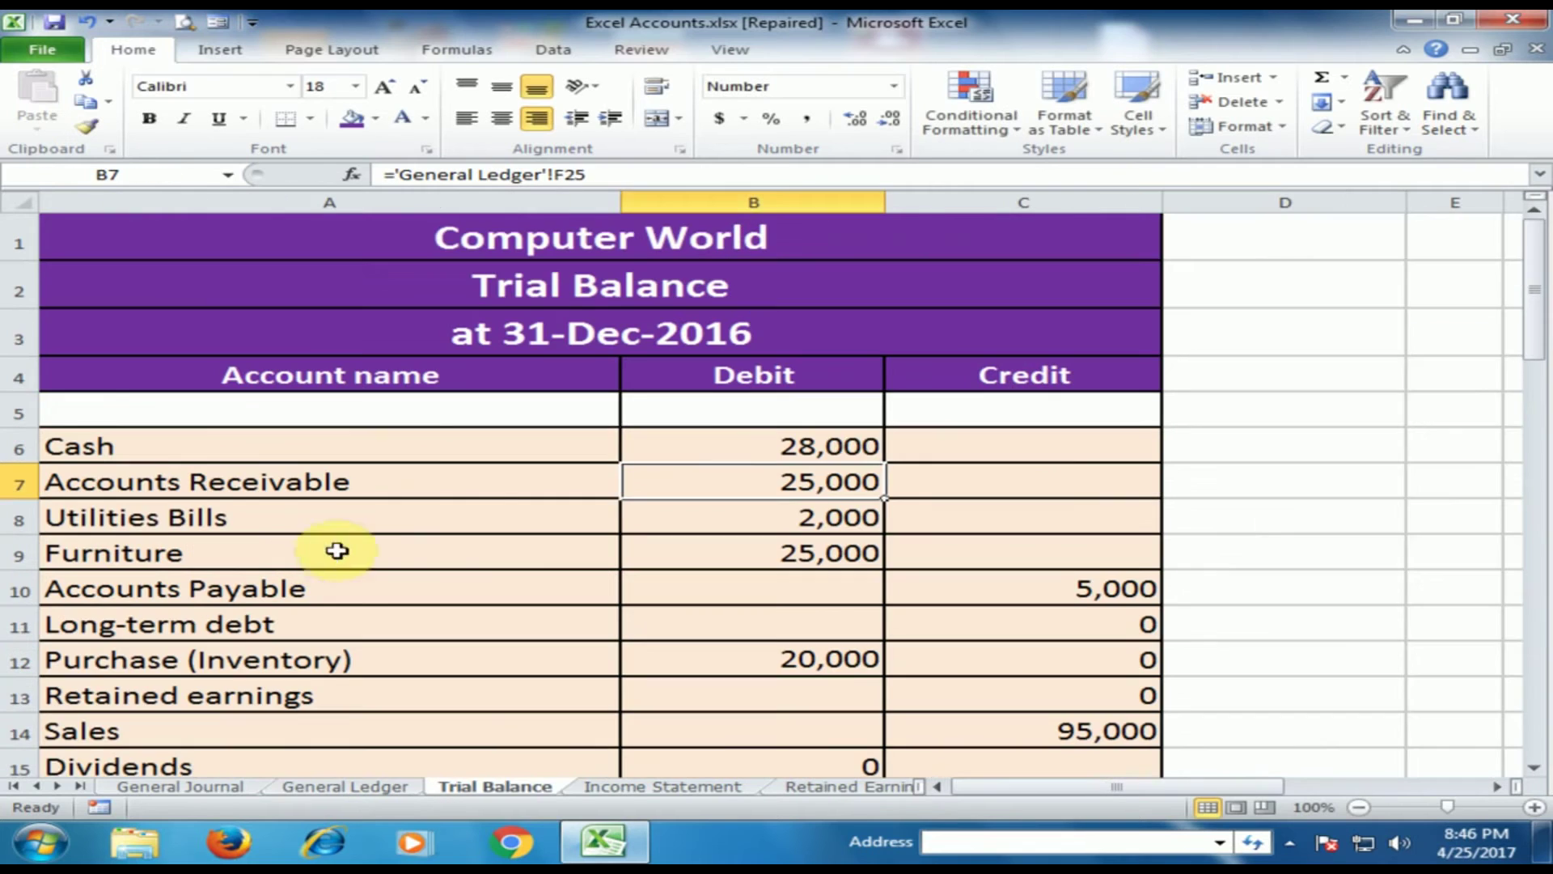
left_click(847, 450)
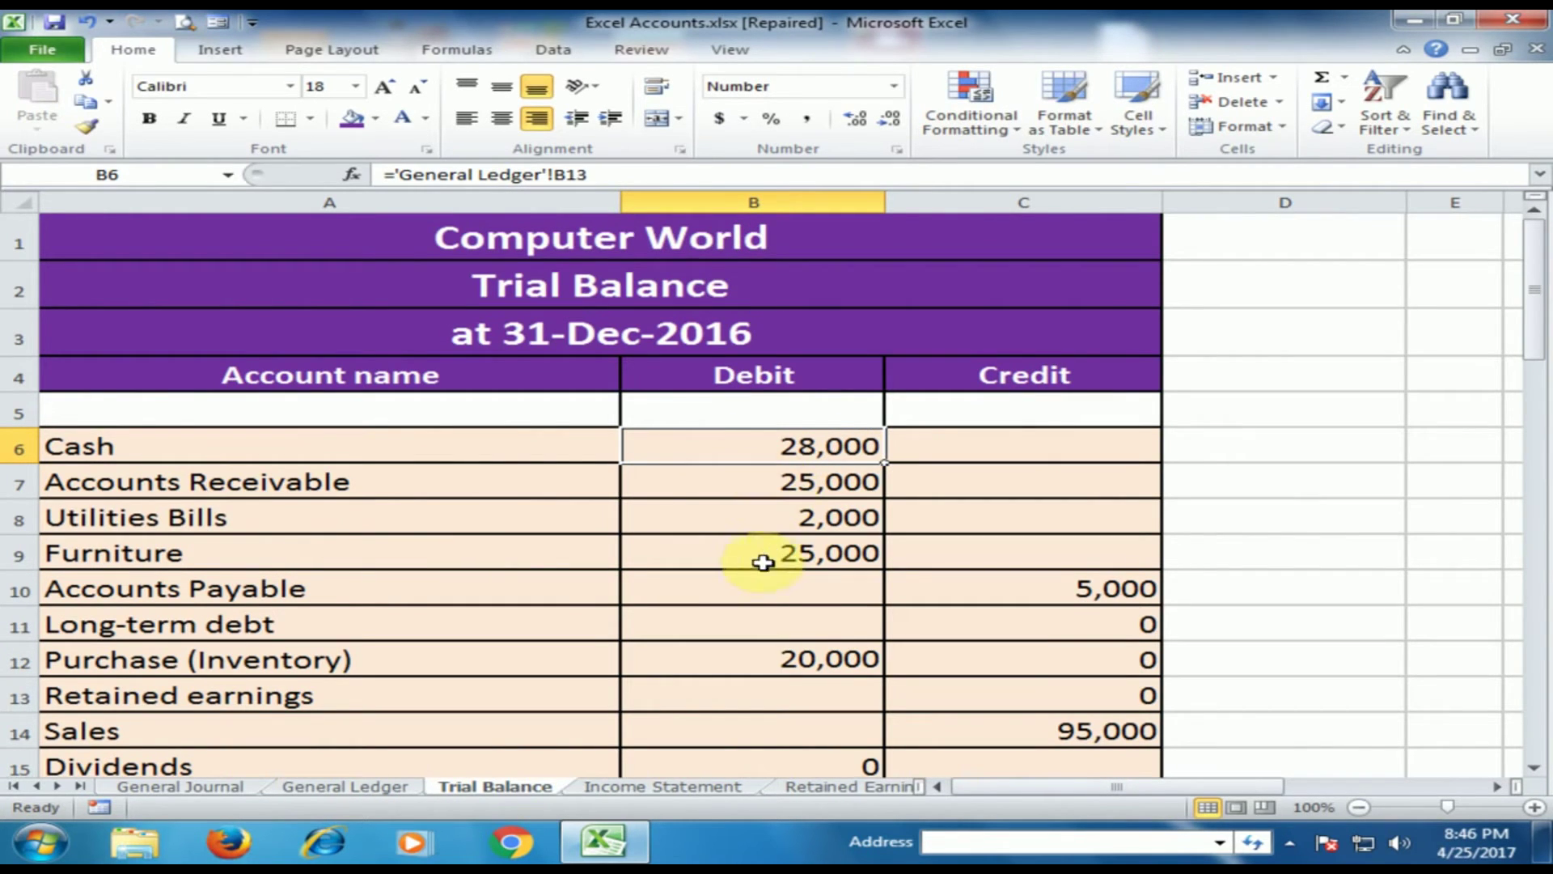
Compare the Debit and Credit totals in B17 and C17 of the Trial Balance and check the formulas behind them
scroll(753, 645, "down", 1)
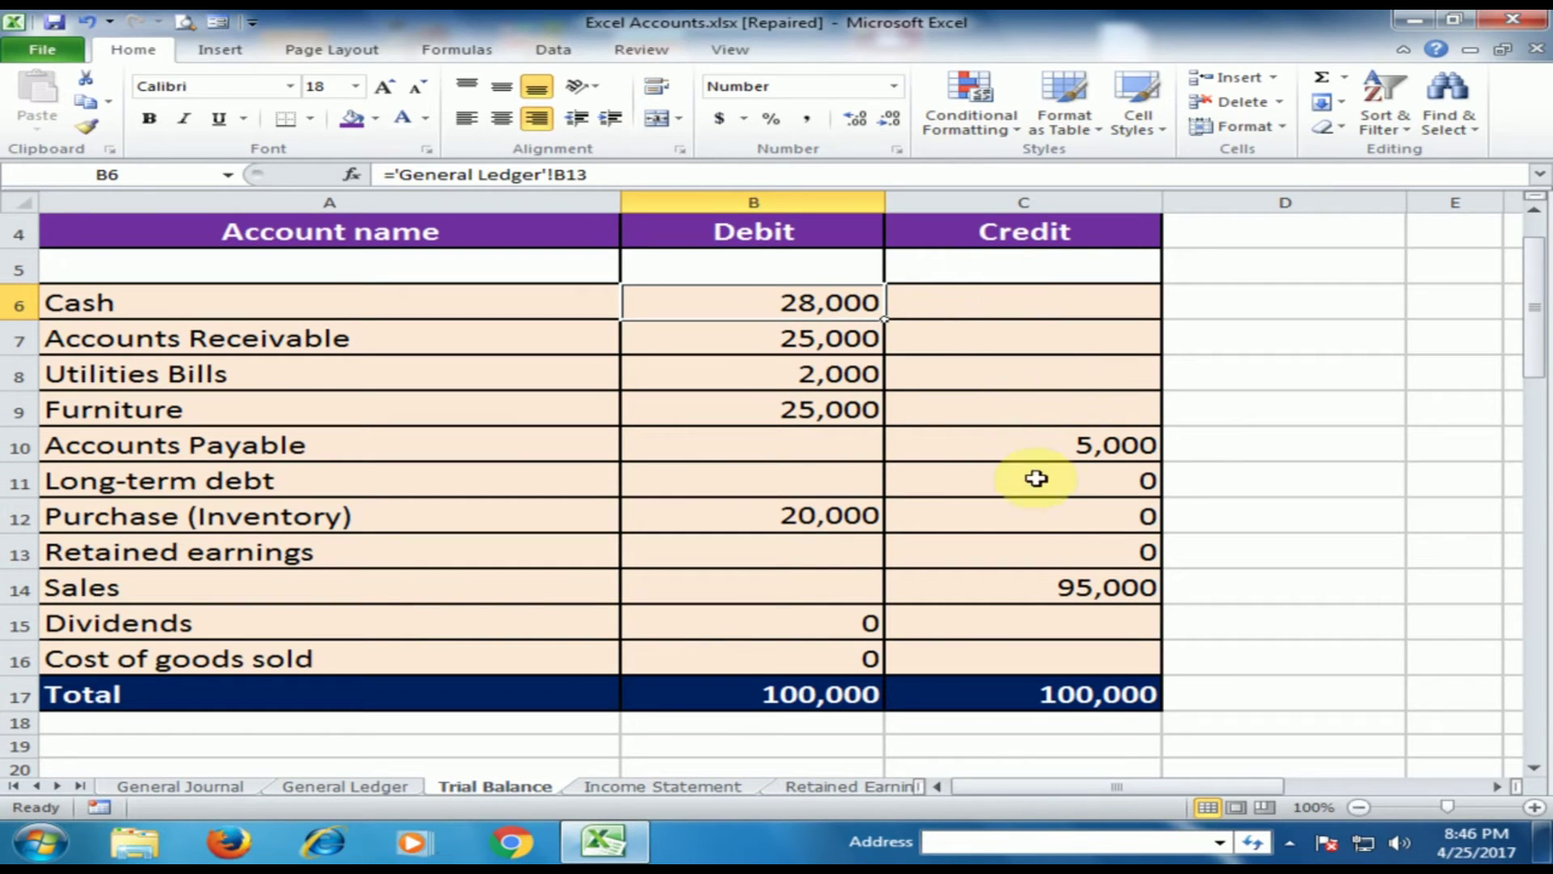
left_click(818, 693)
left_click(980, 682)
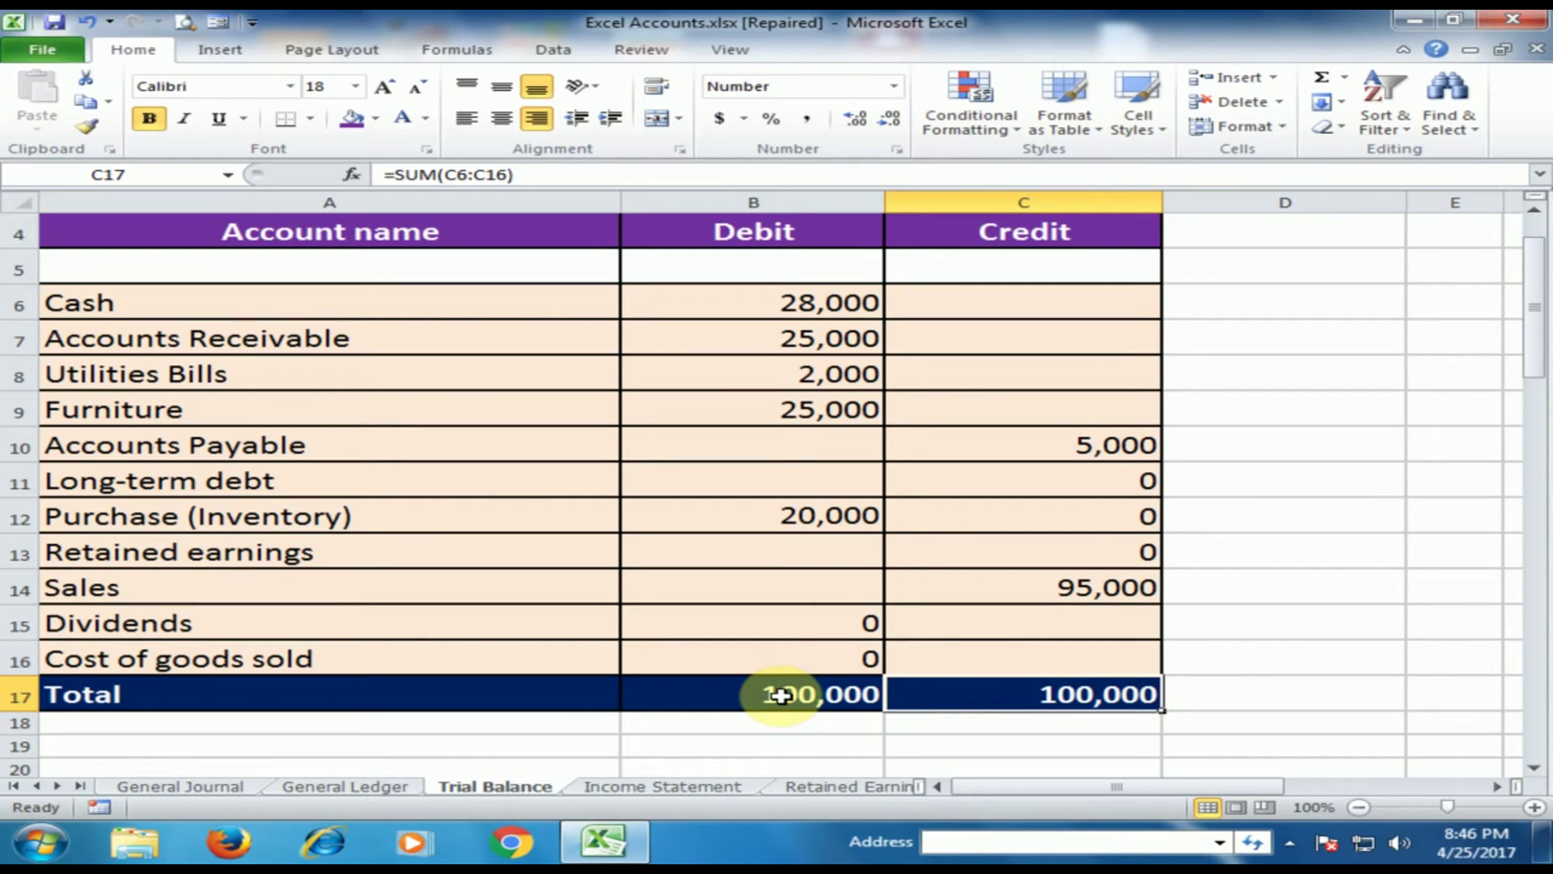
scroll(775, 535, "up", 1)
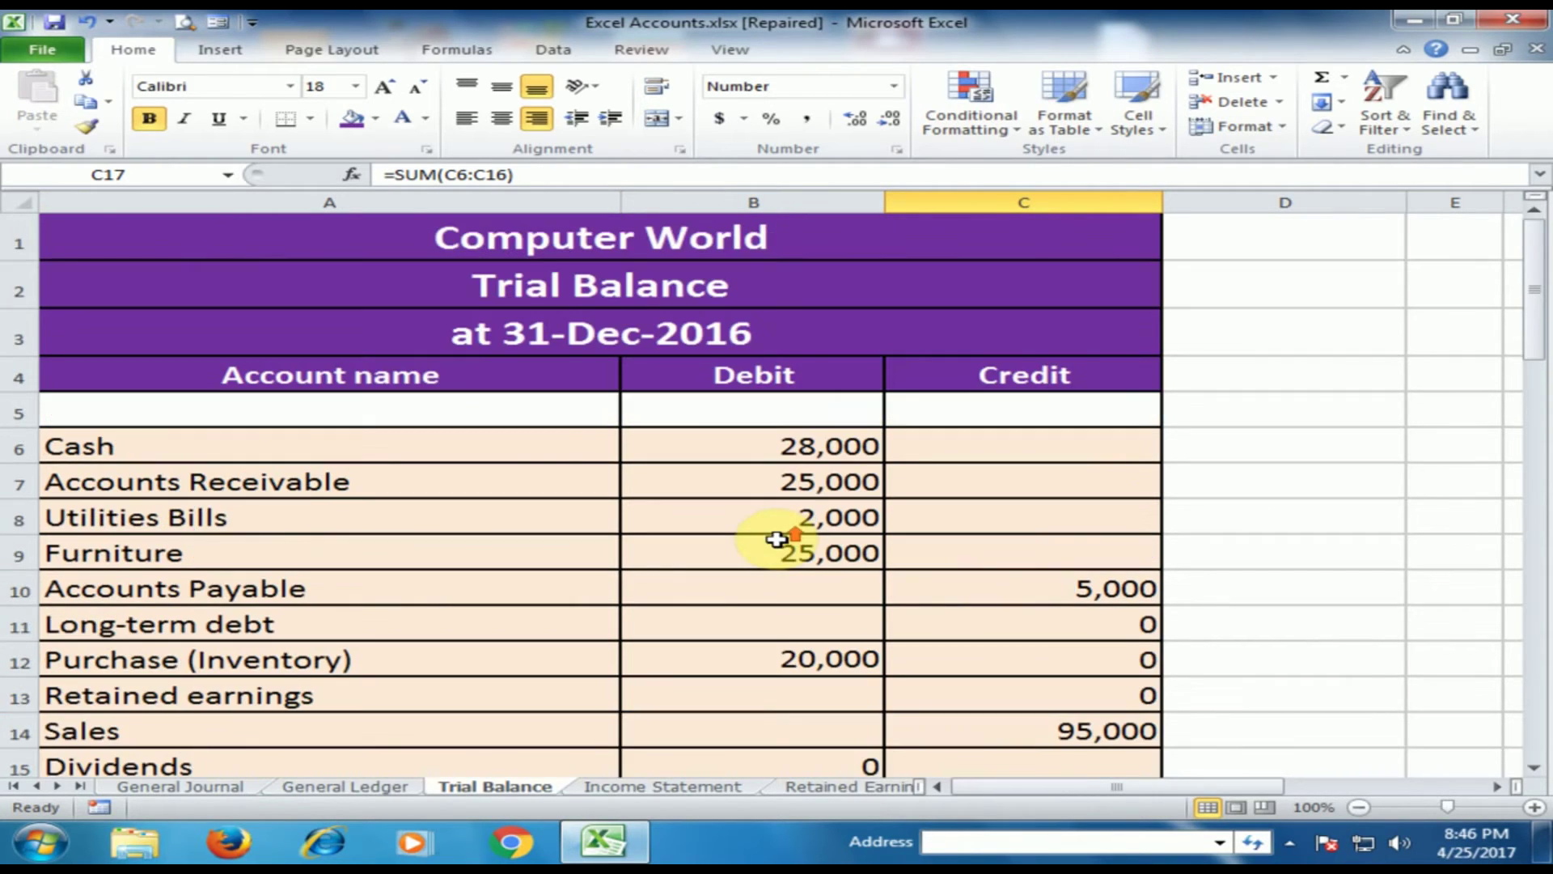
scroll(775, 535, "down", 3)
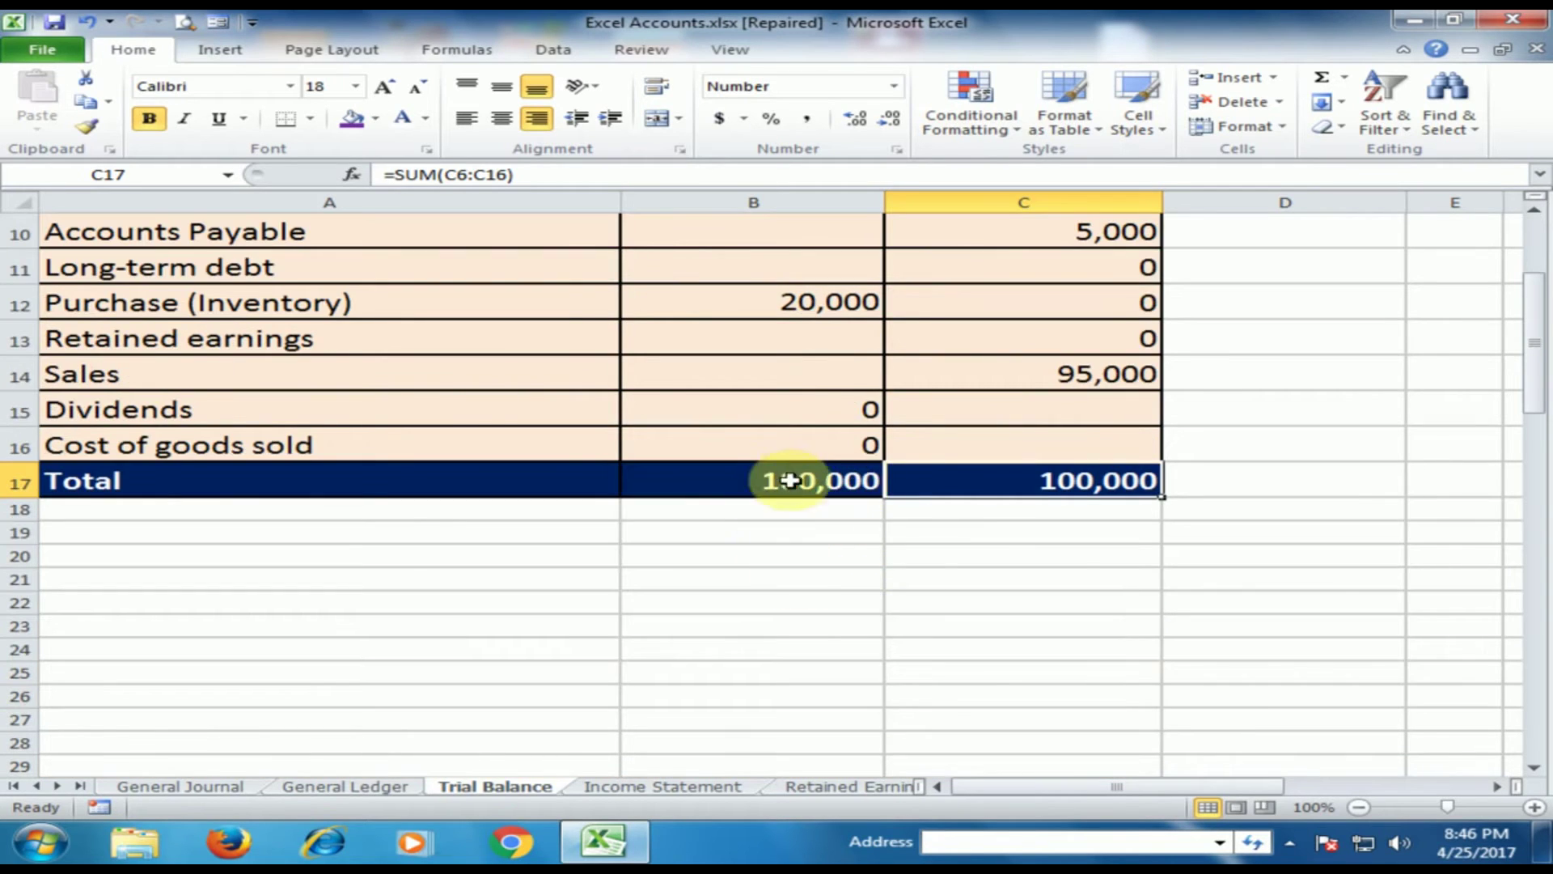
scroll(877, 652, "up", 3)
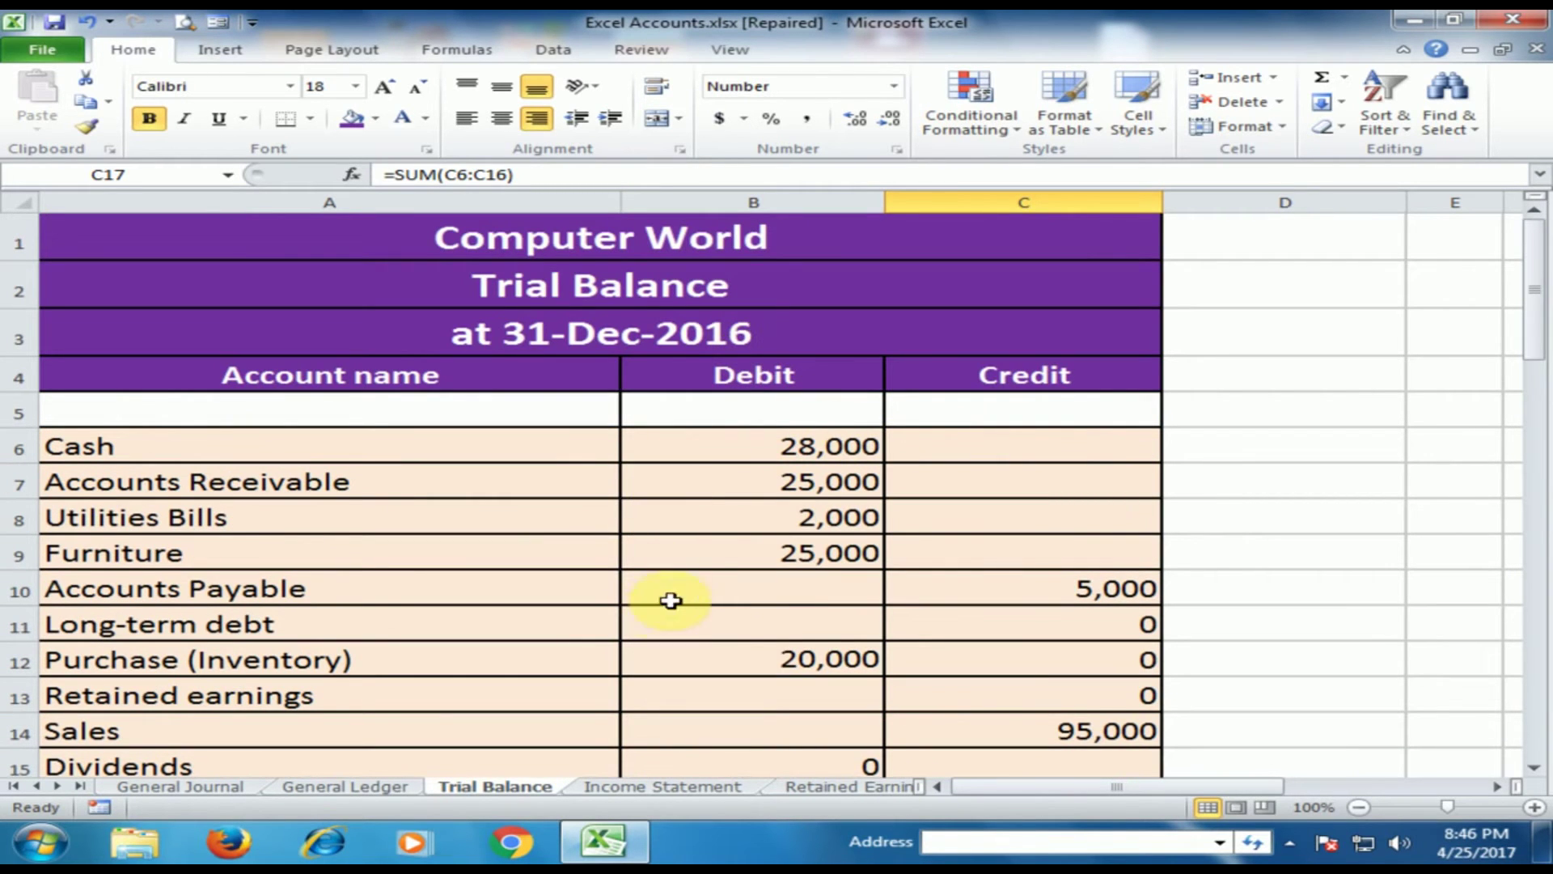
On the Income Statement sheet, clear Revenue (Net Sales) in B5 and link it to the Sales credit in cell C14 of the Trial Balance
left_click(704, 787)
scroll(757, 289, "up", 1)
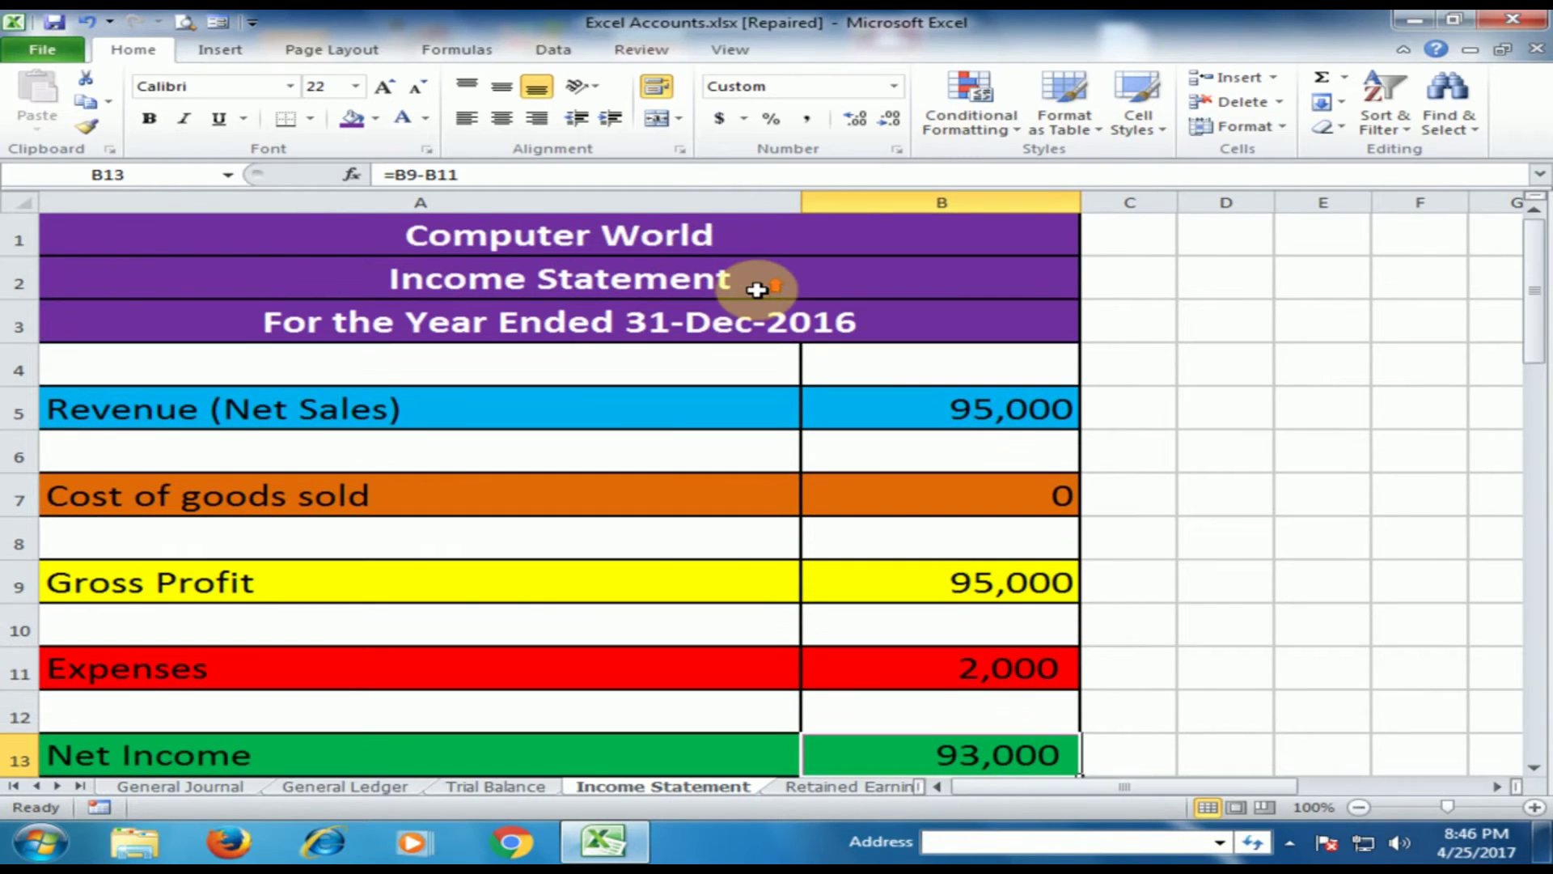
left_click(938, 420)
left_click(497, 789)
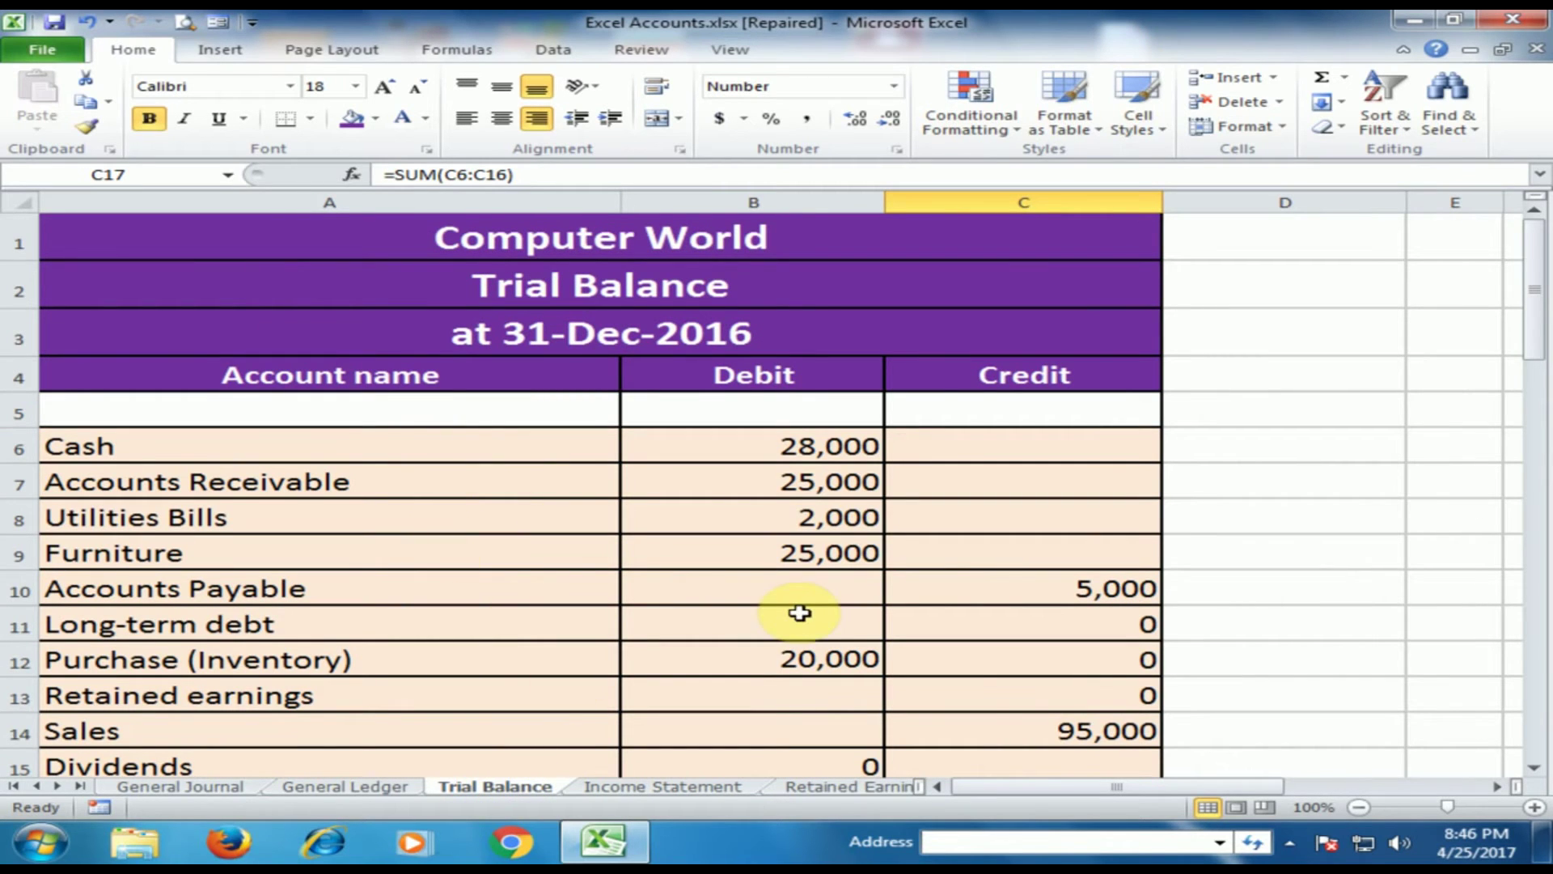
left_click(662, 786)
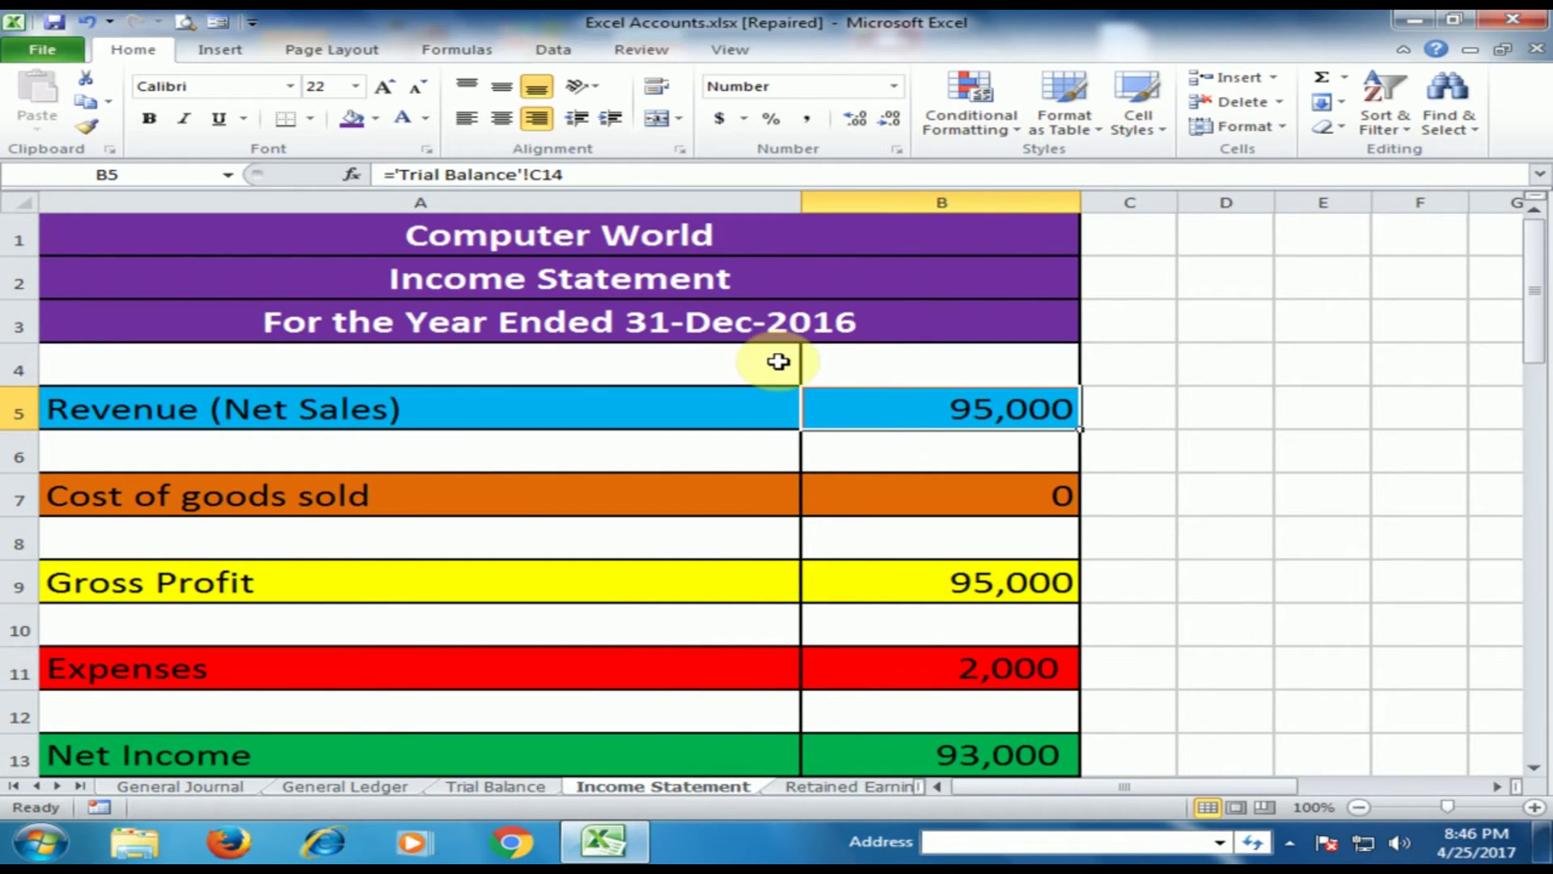
key("Delete")
type("=")
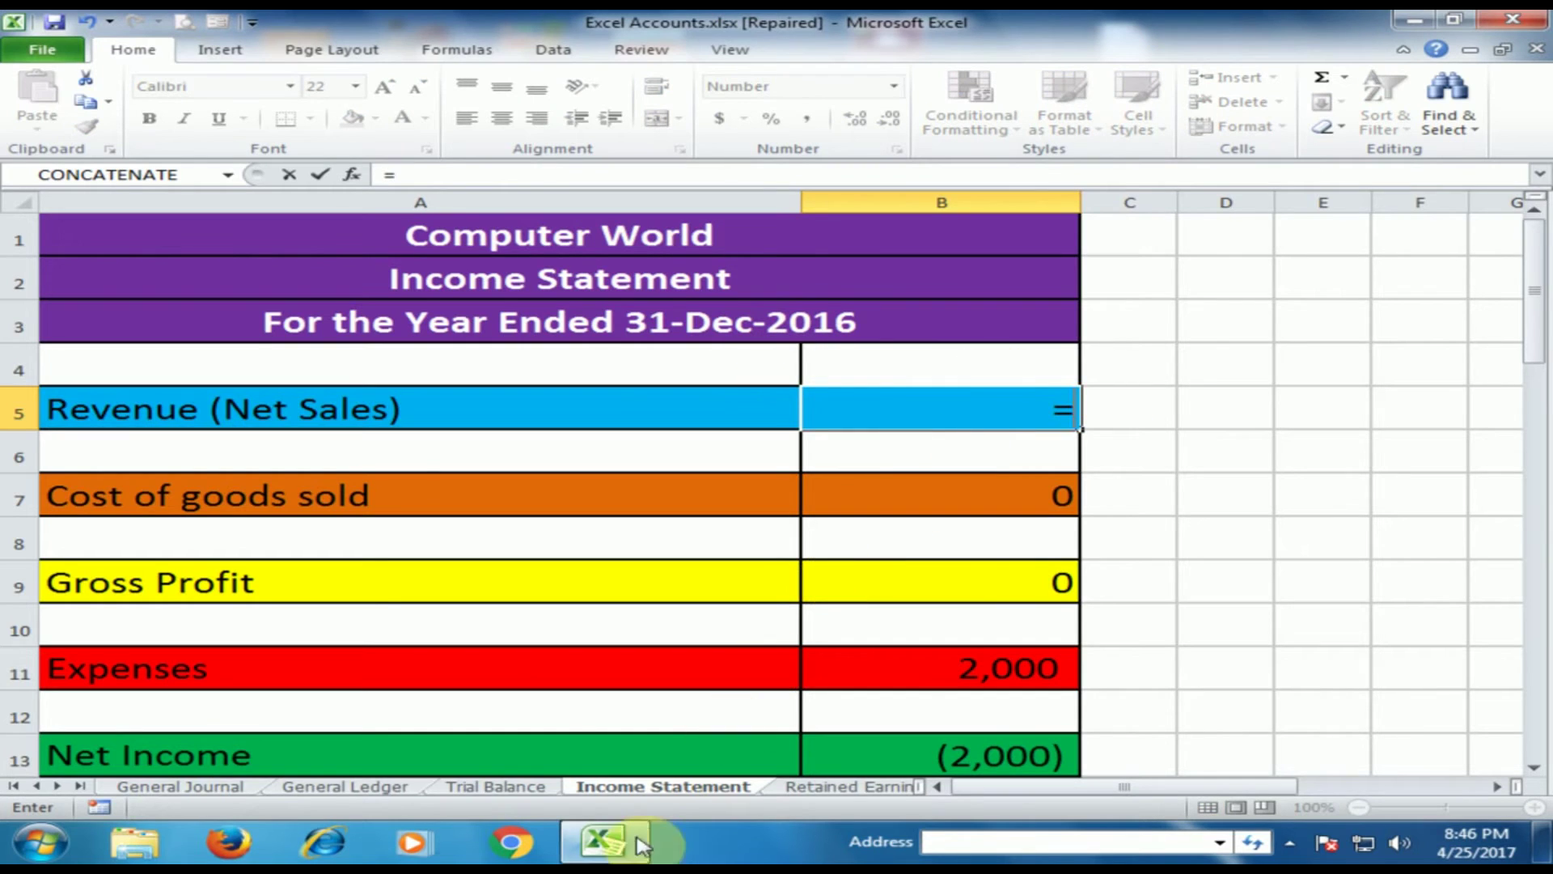
left_click(488, 785)
left_click(1048, 729)
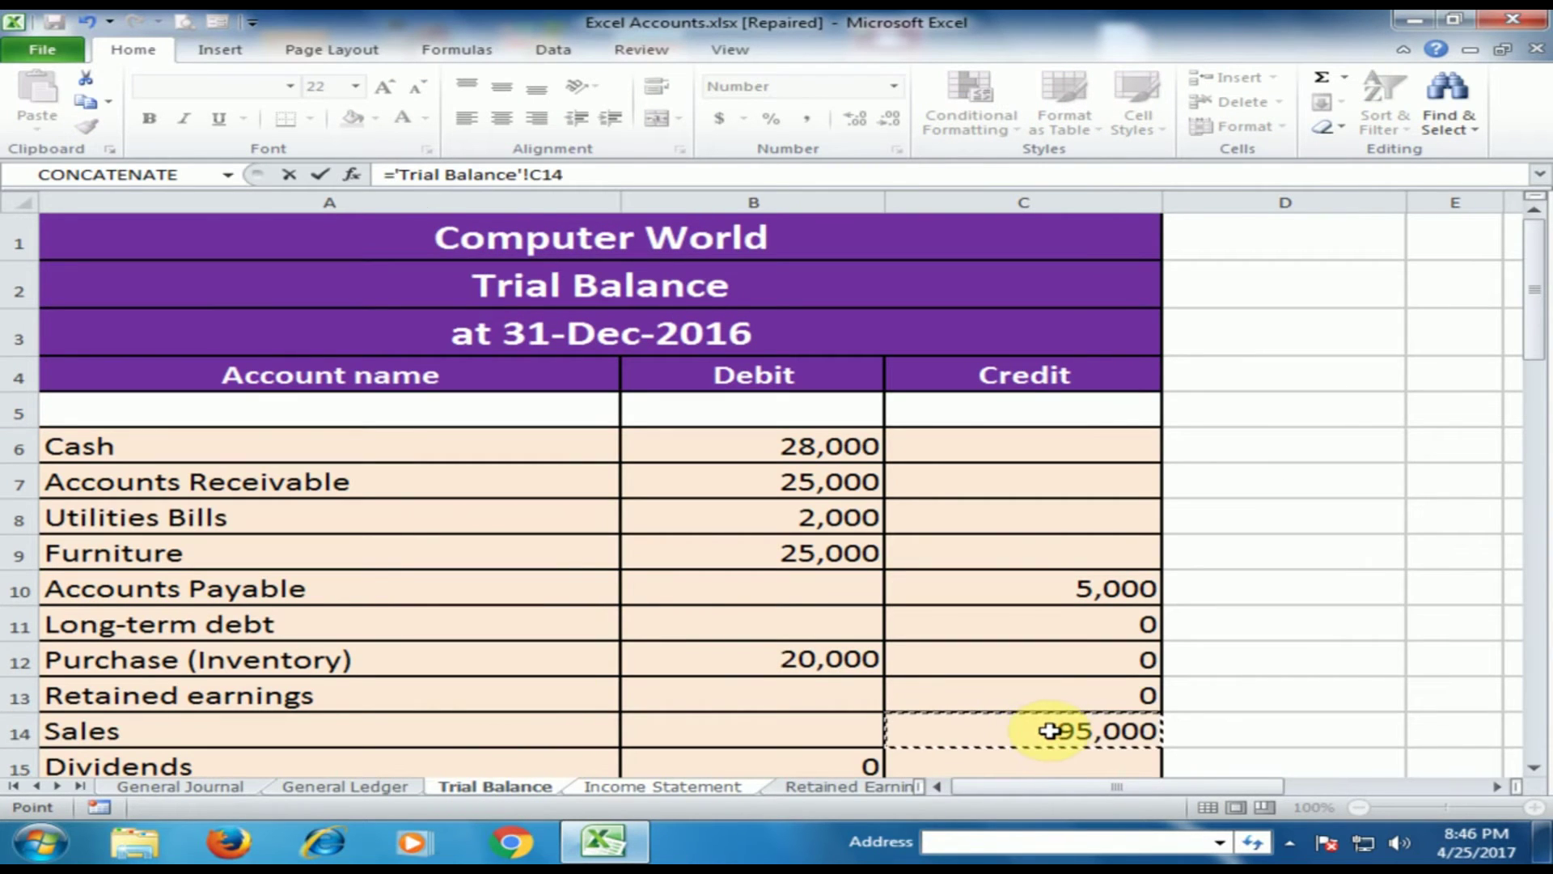
key("Return")
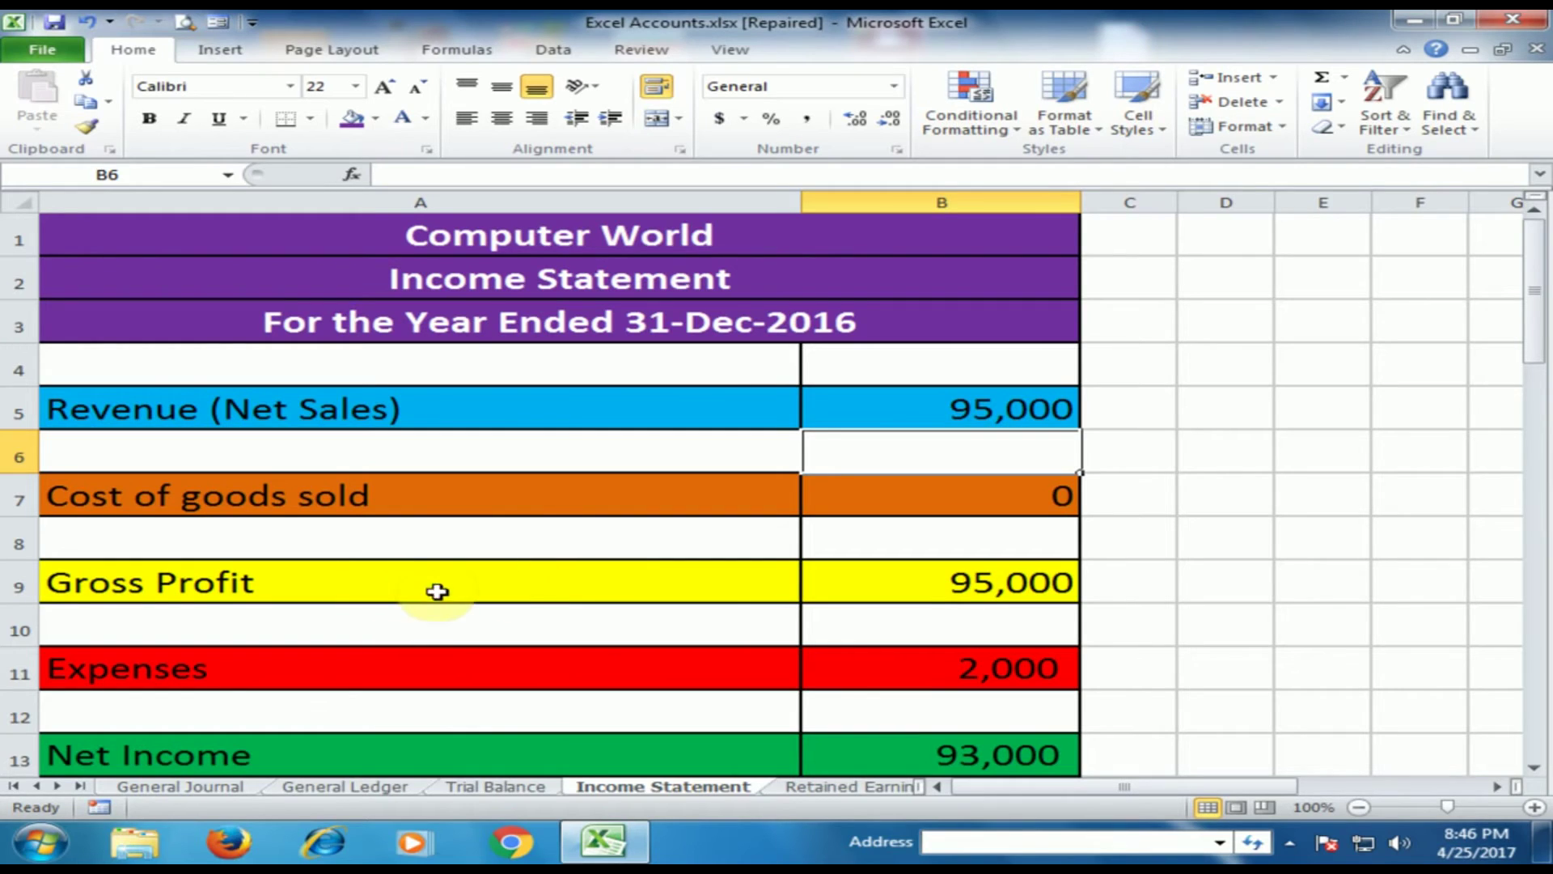
Clear the Gross Profit in B9 and re-enter it as revenue minus cost of goods sold with =B5-B7
left_click(928, 596)
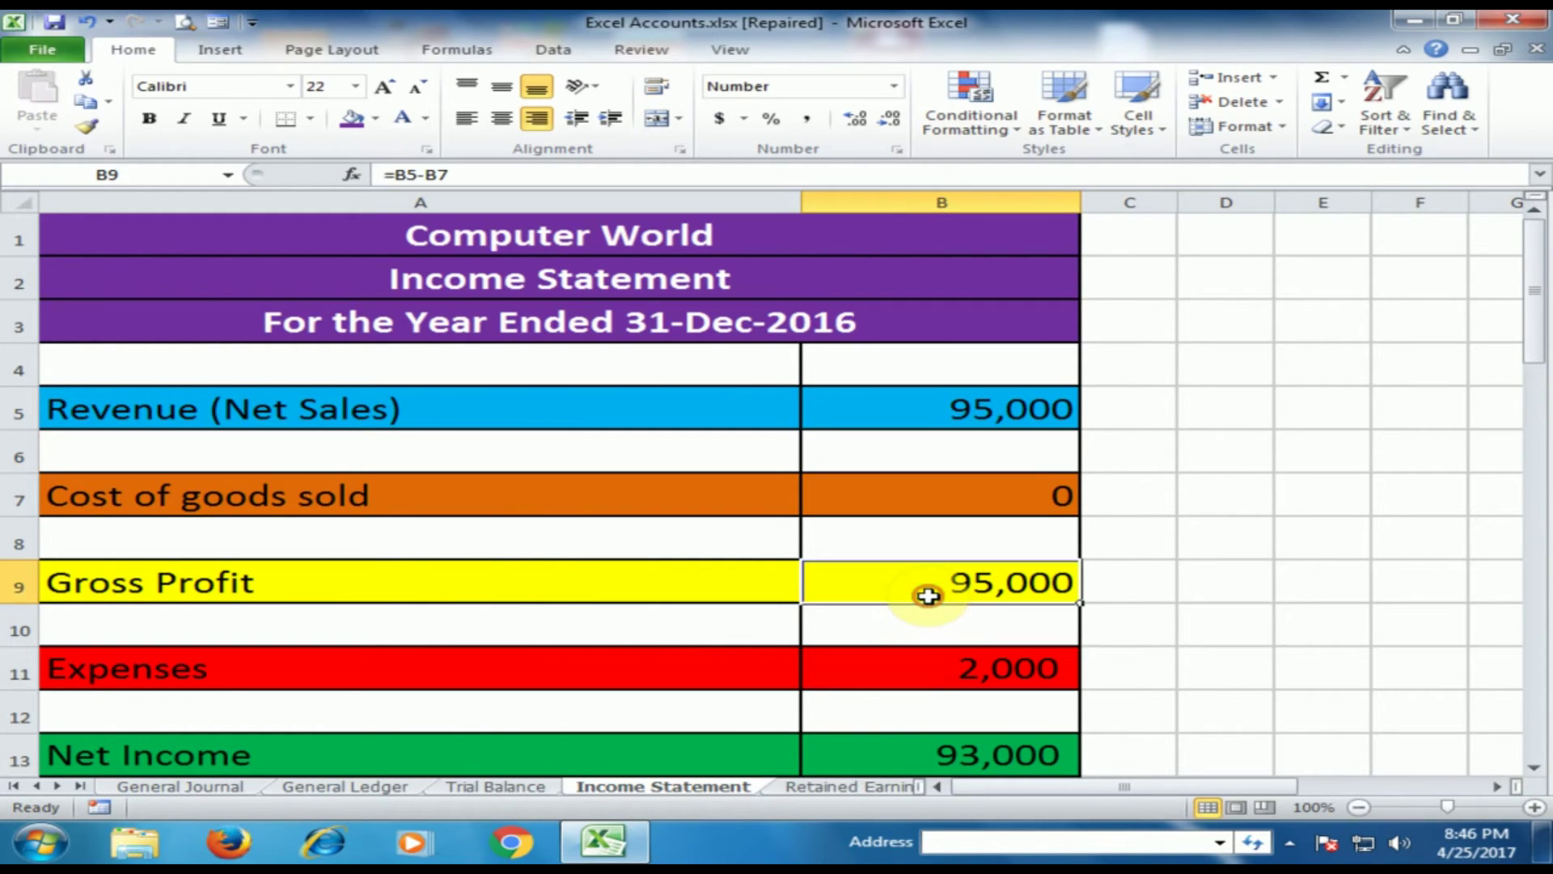
key("Delete")
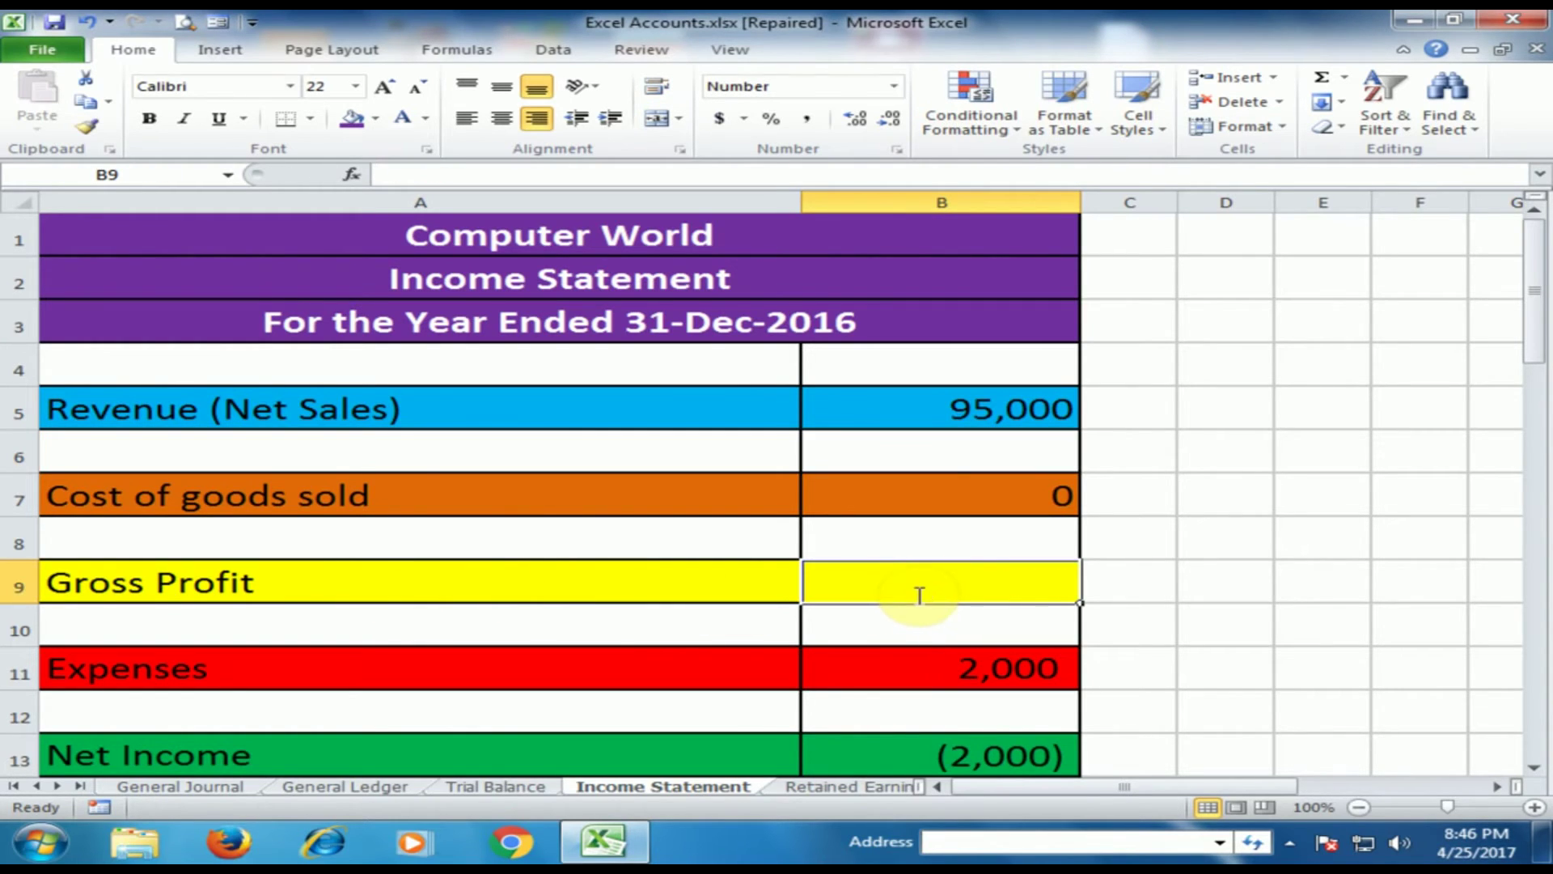
type("=")
left_click(931, 408)
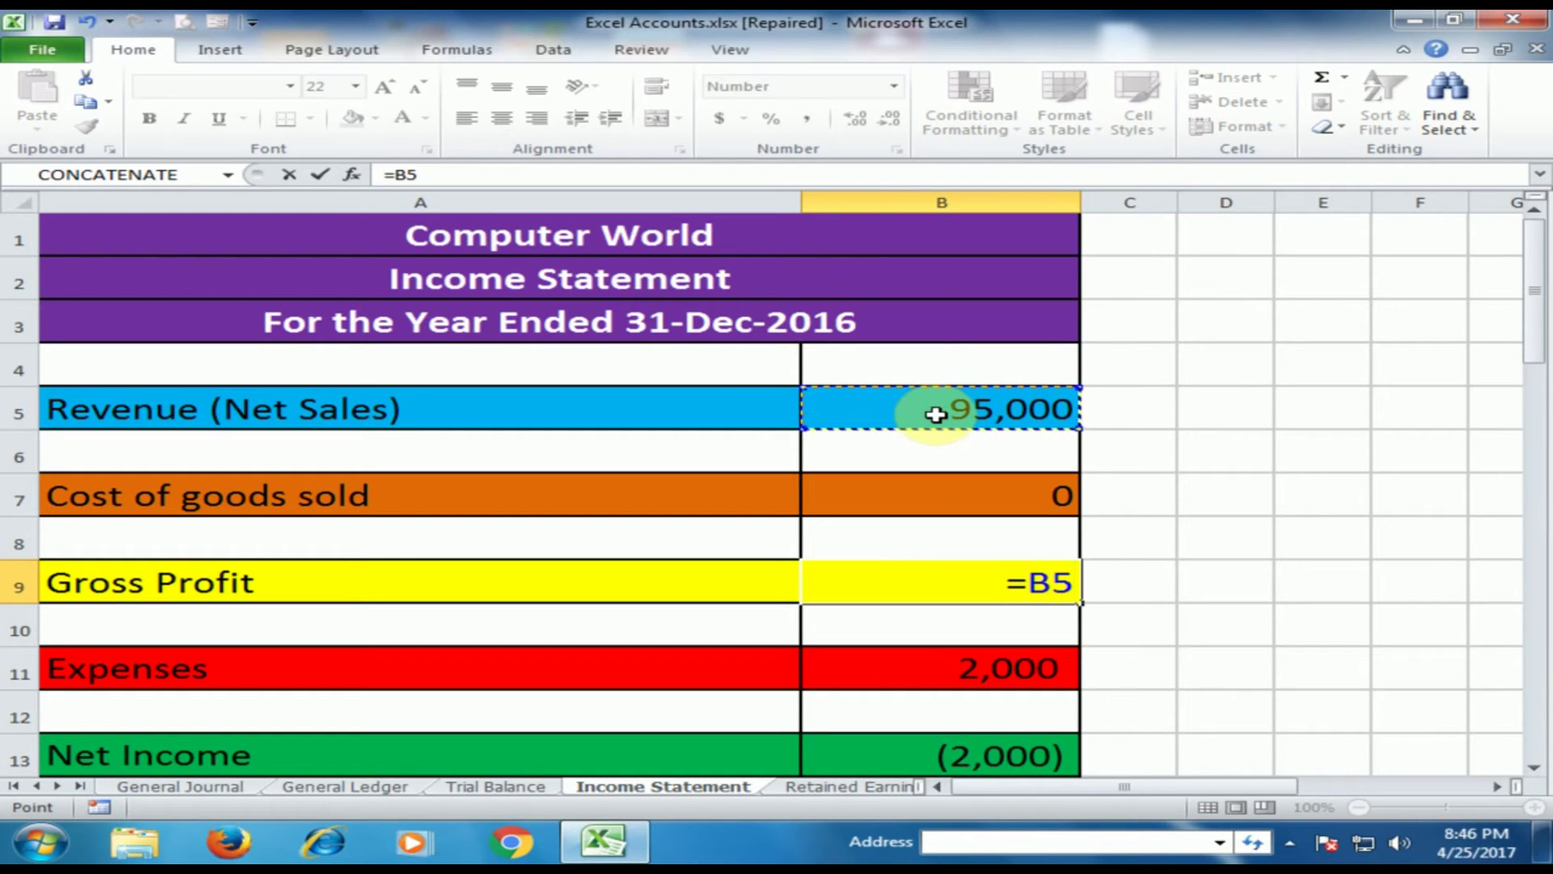
type("-")
left_click(928, 486)
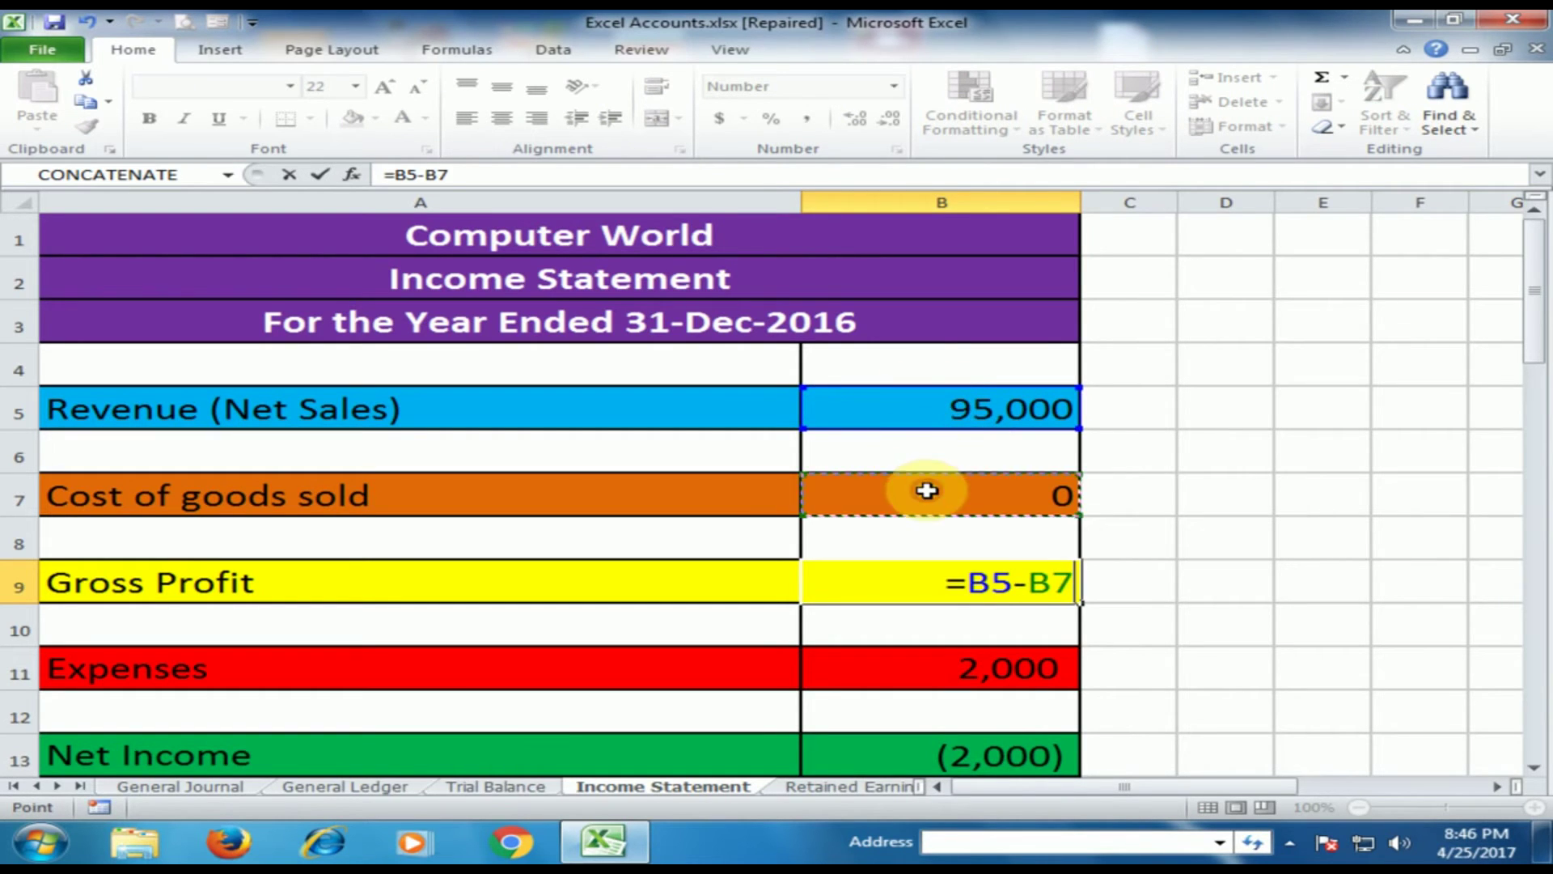
key("Return")
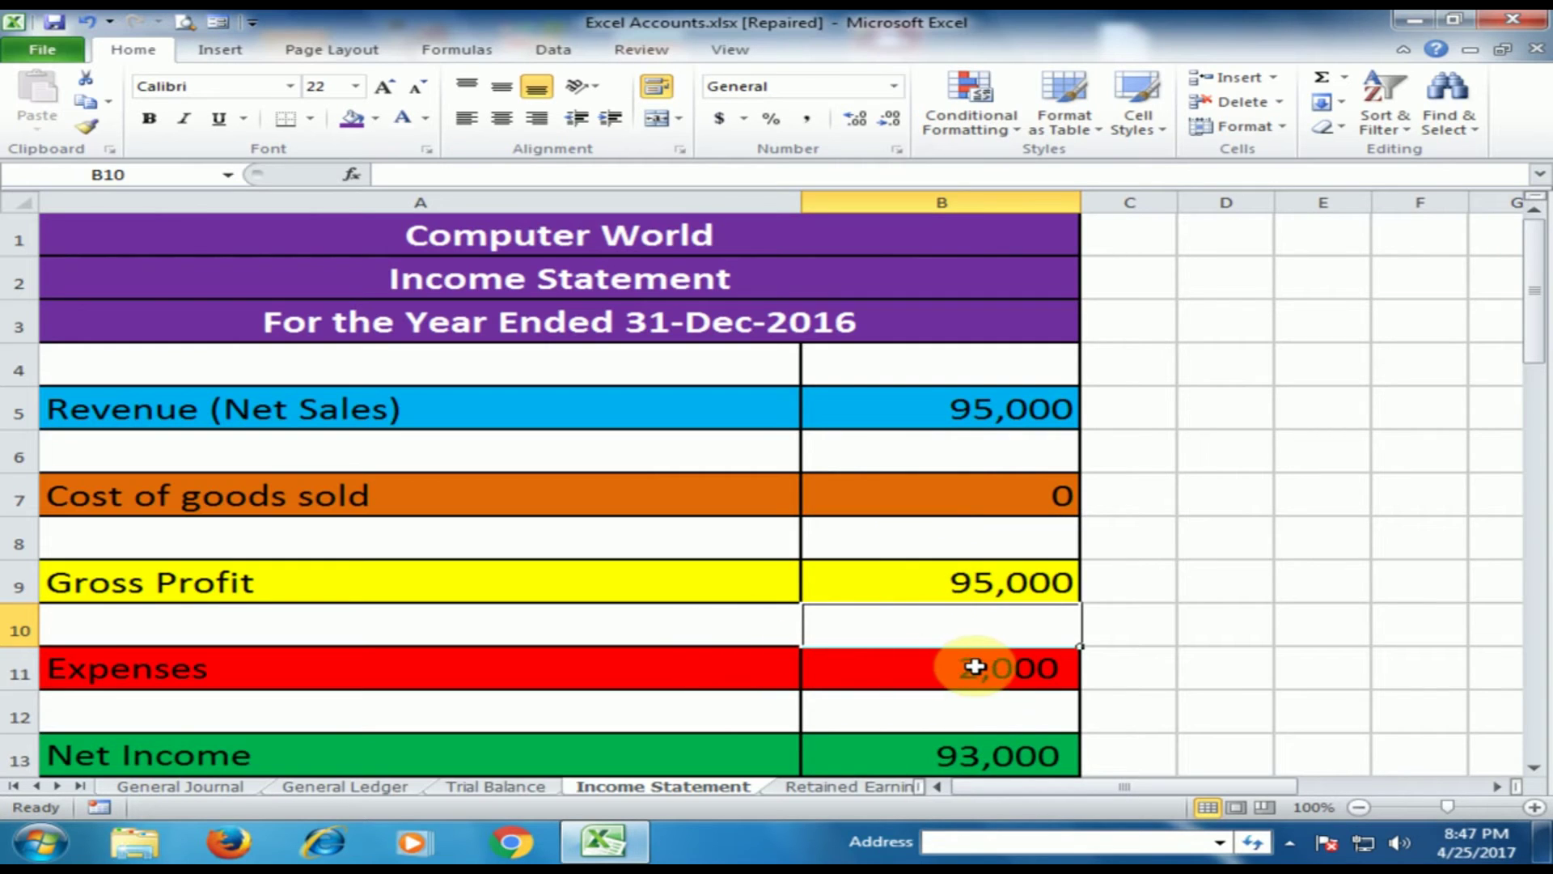
Check the formula behind Net Income in B13 of the Income Statement
scroll(923, 676, "down", 1)
left_click(979, 615)
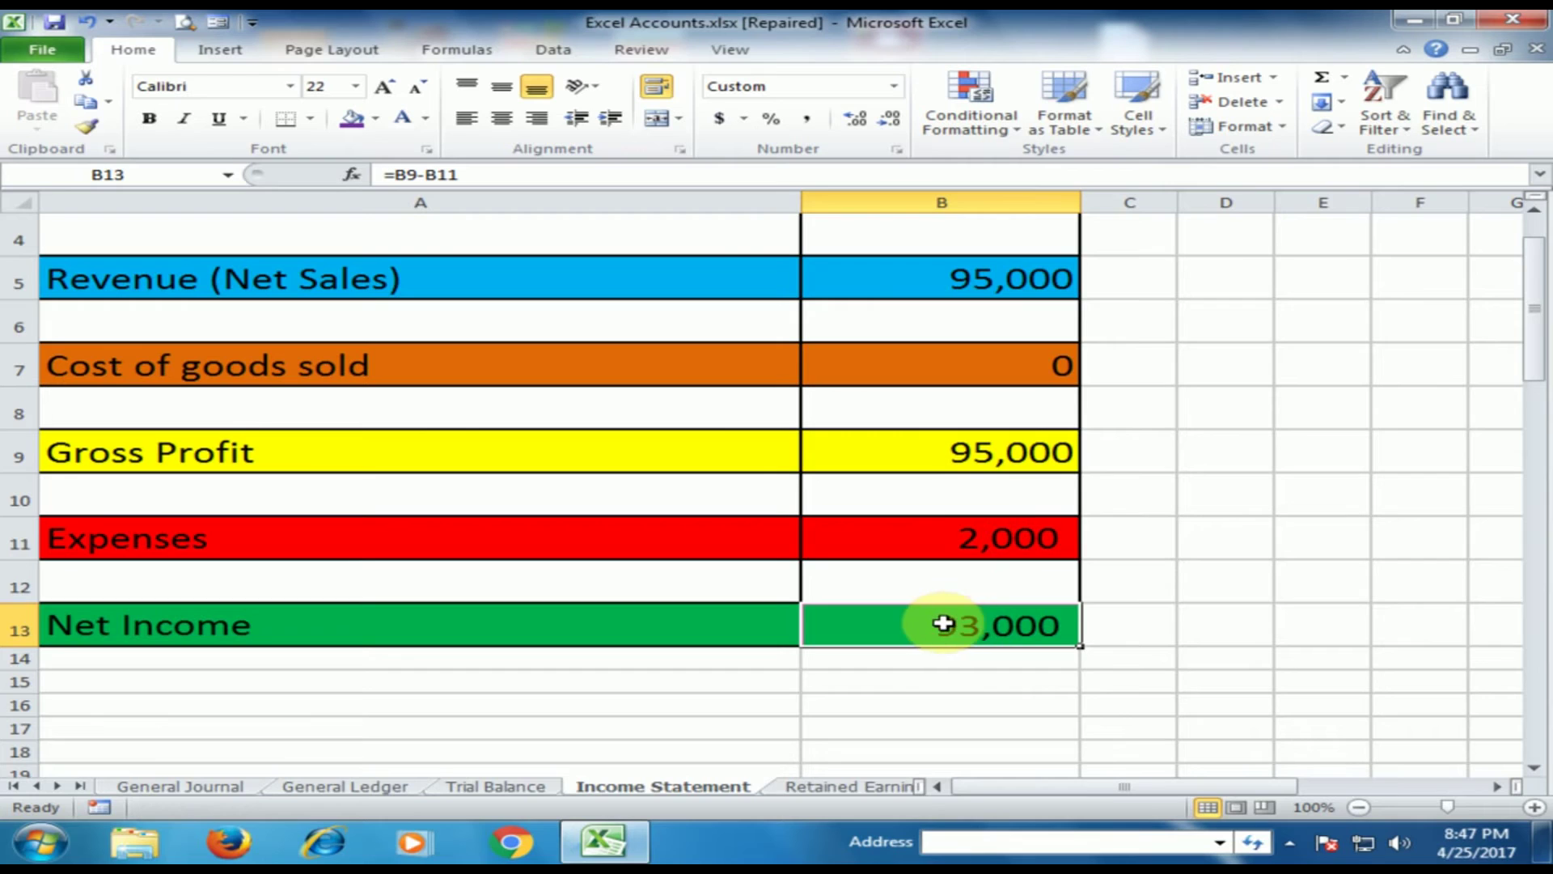
scroll(882, 569, "up", 1)
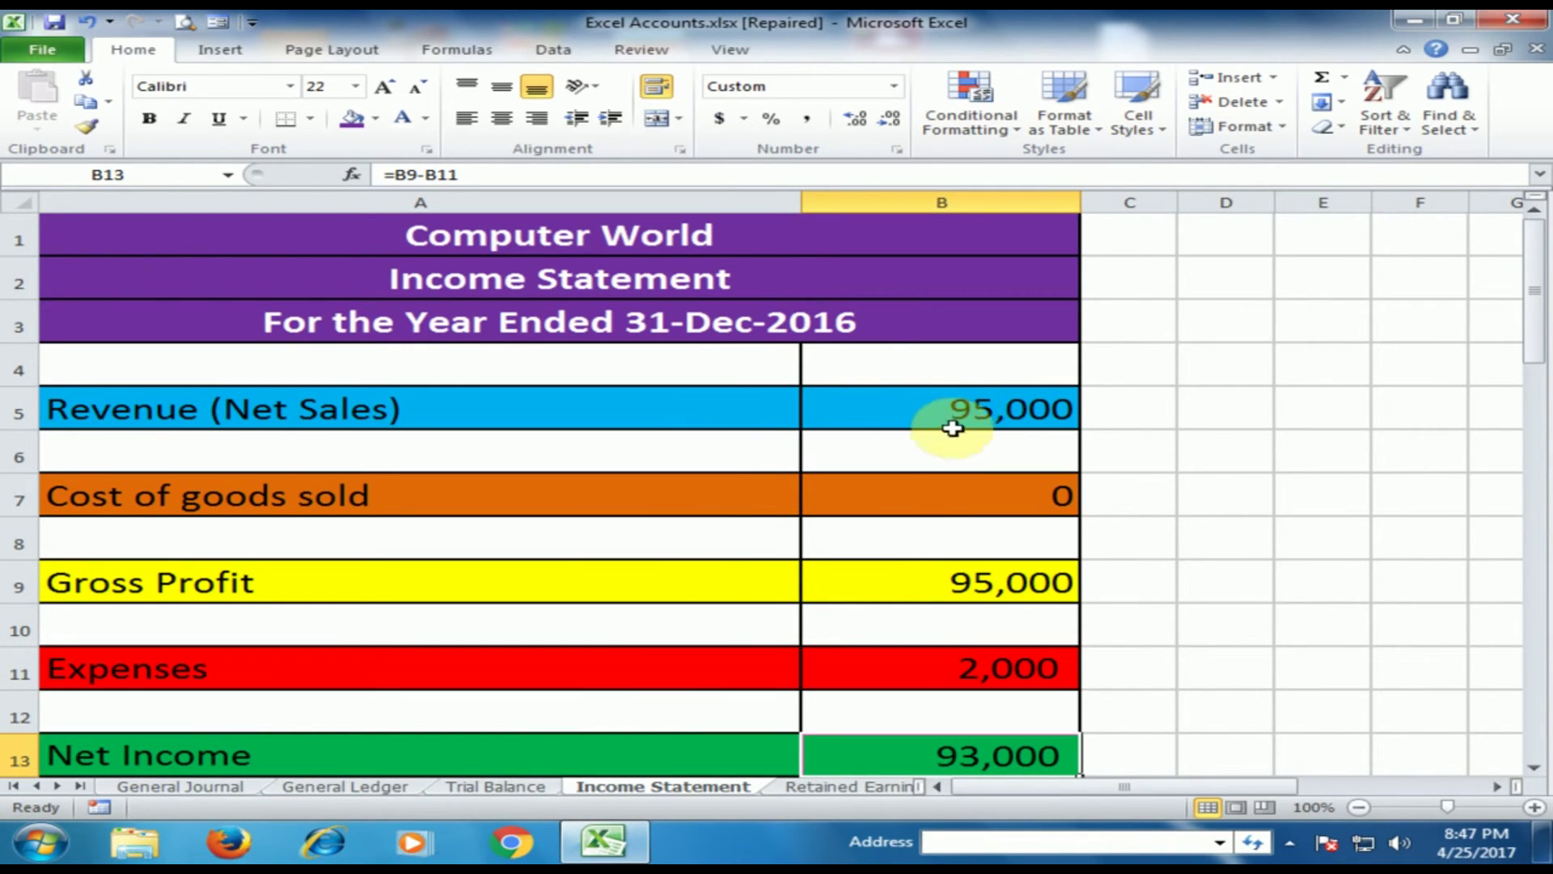
Trace the income figures back through the Trial Balance, General Journal and General Ledger, and review the Income Statement from Revenue to Net Income
left_click(500, 785)
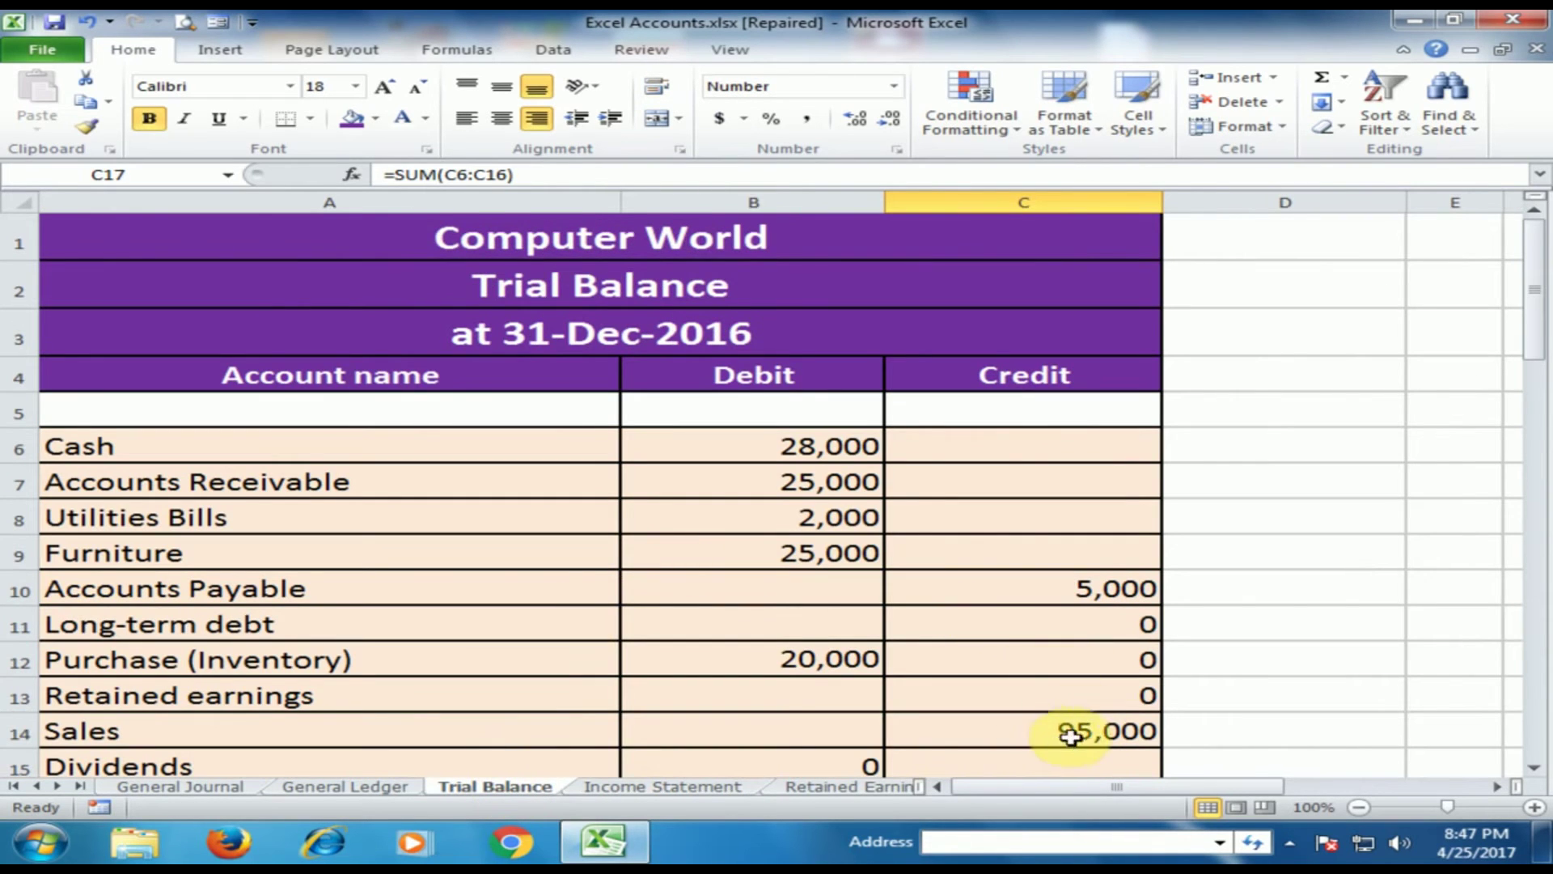
left_click(194, 786)
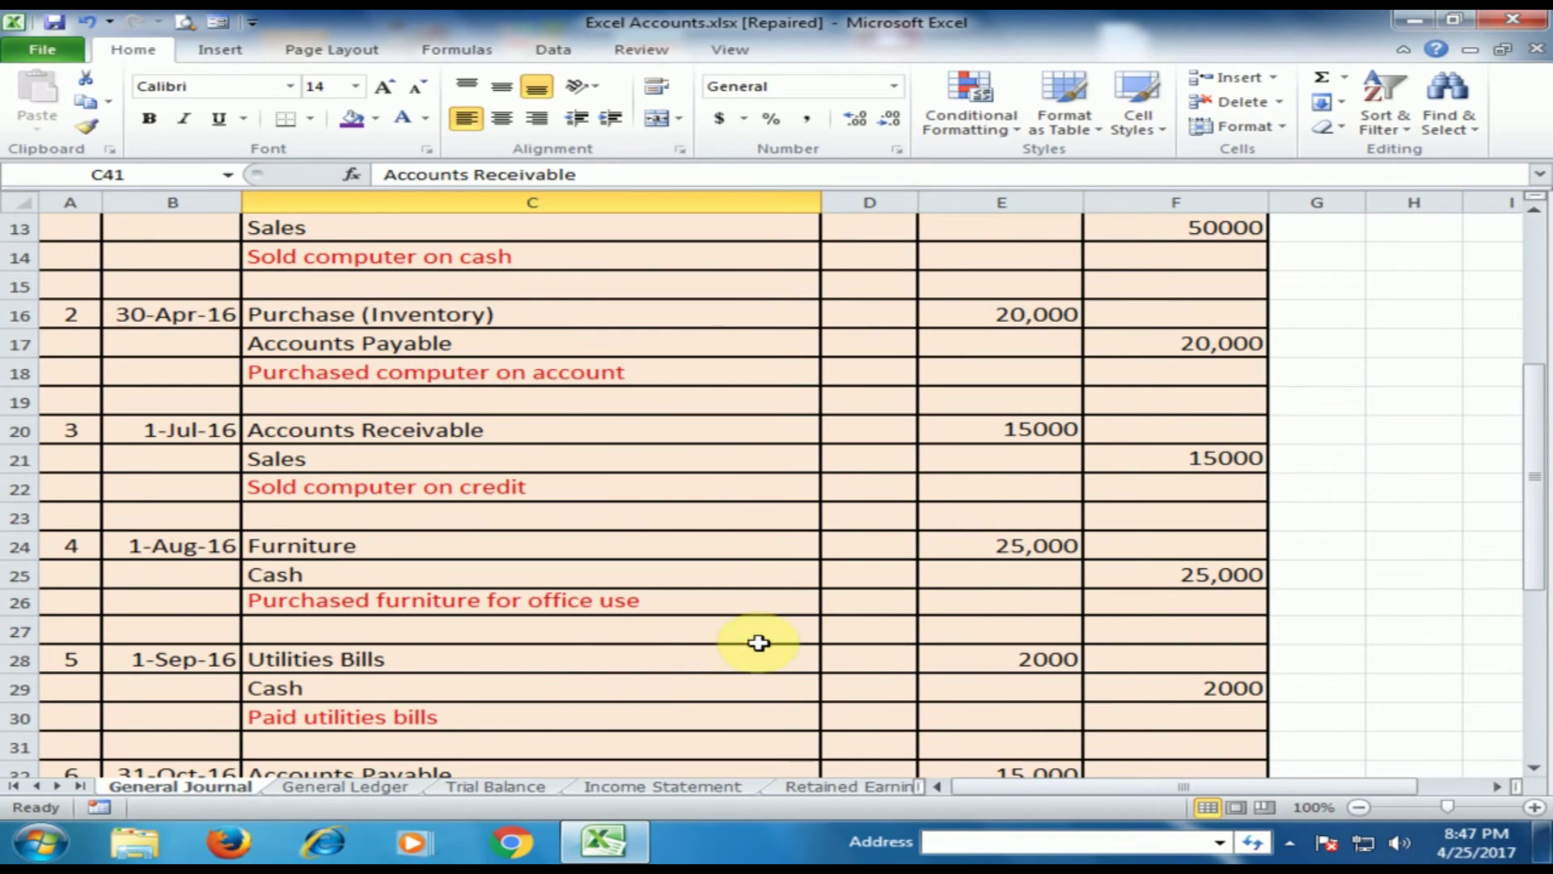
scroll(761, 635, "up", 3)
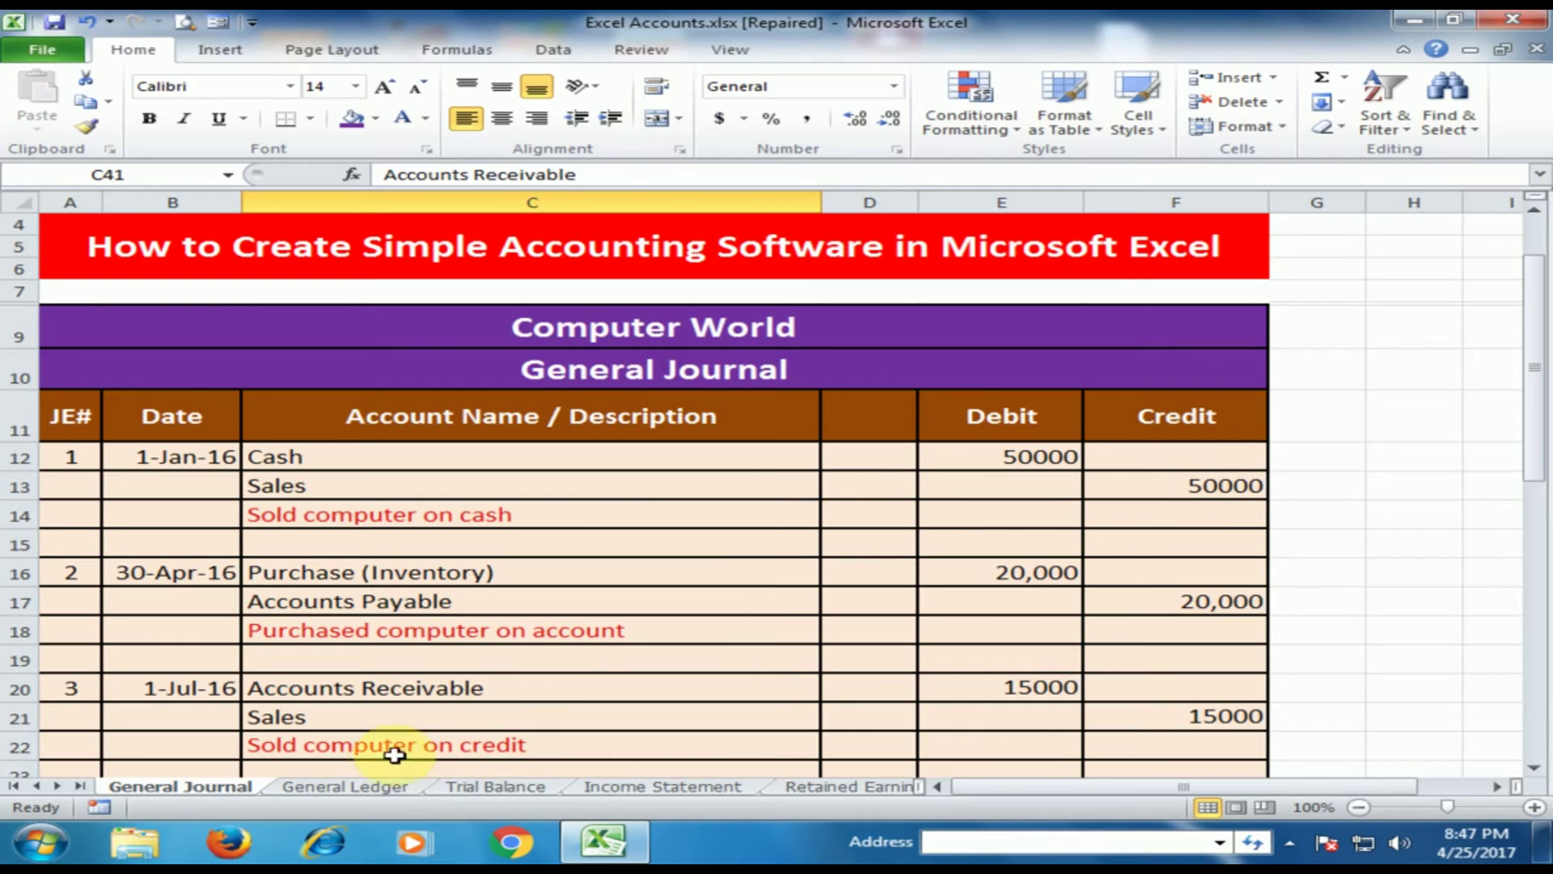
left_click(385, 796)
left_click(511, 792)
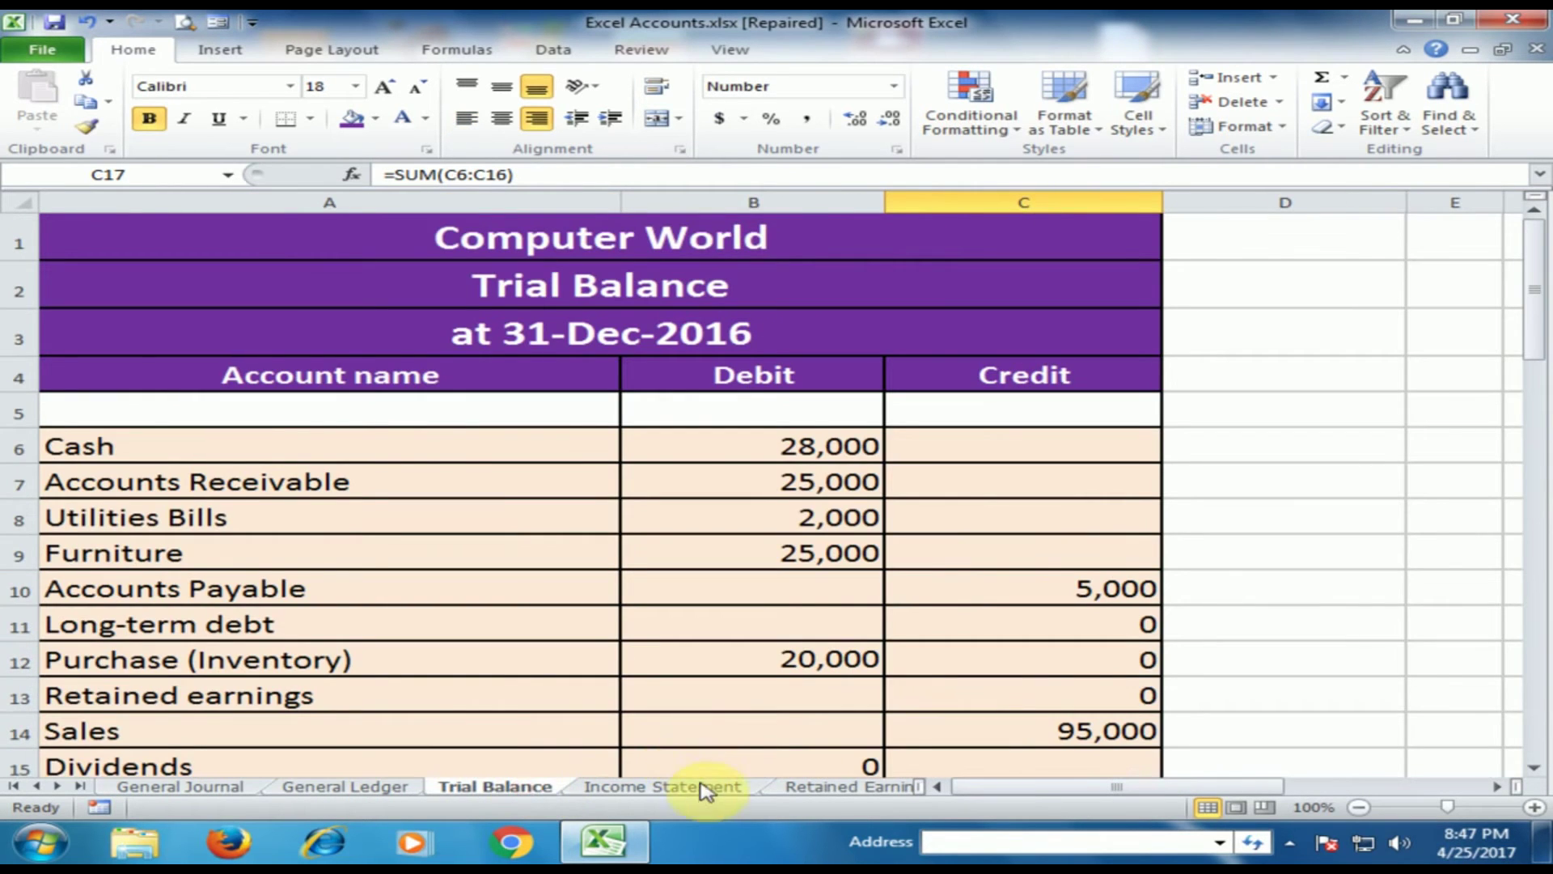
left_click(701, 796)
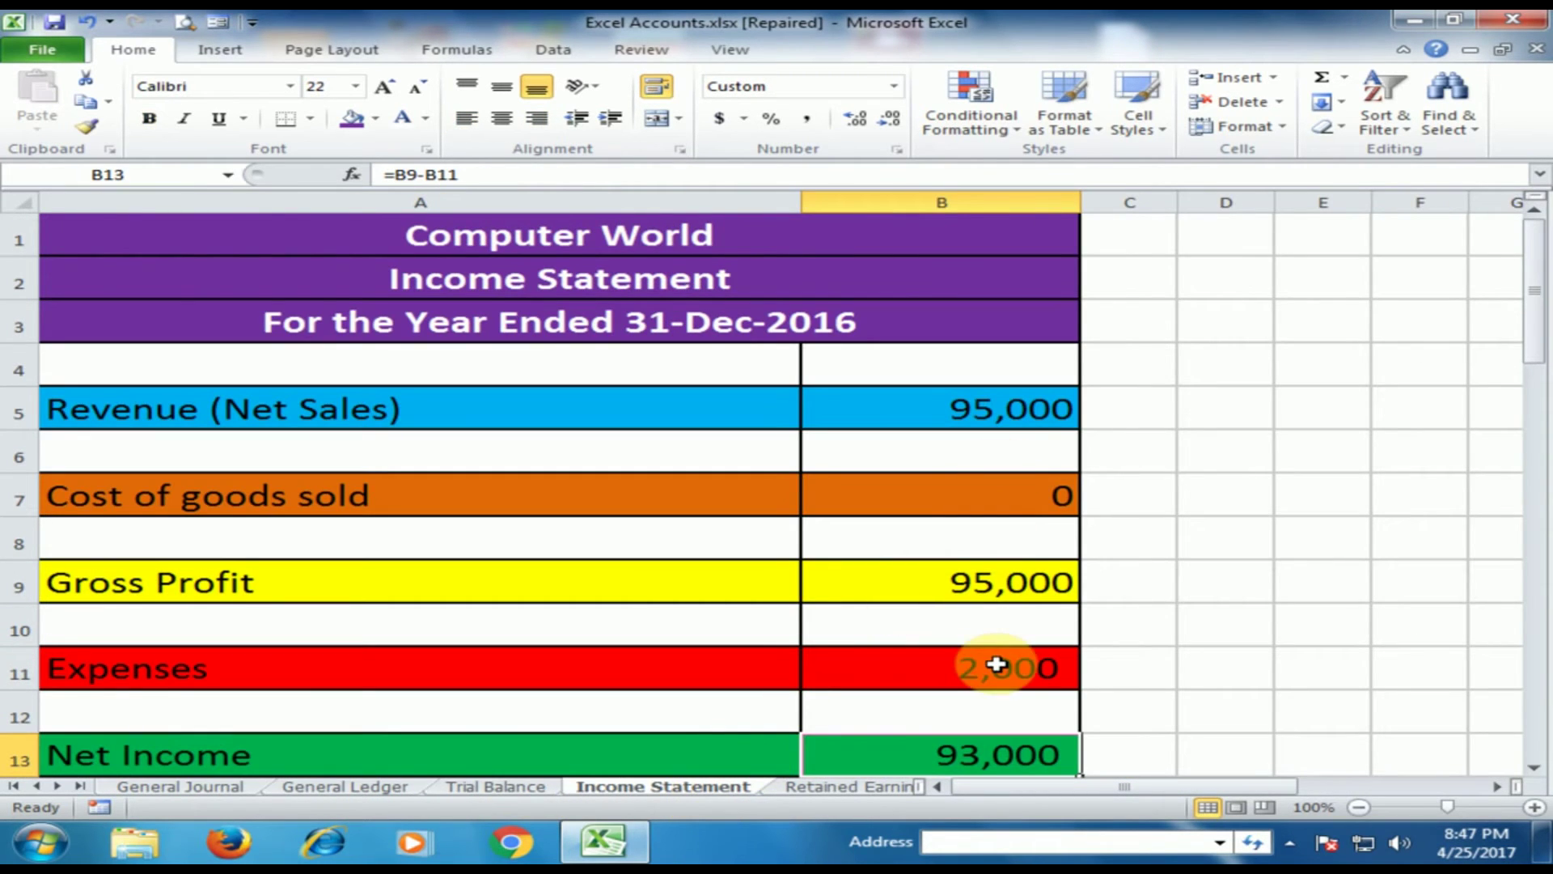
scroll(1002, 667, "down", 1)
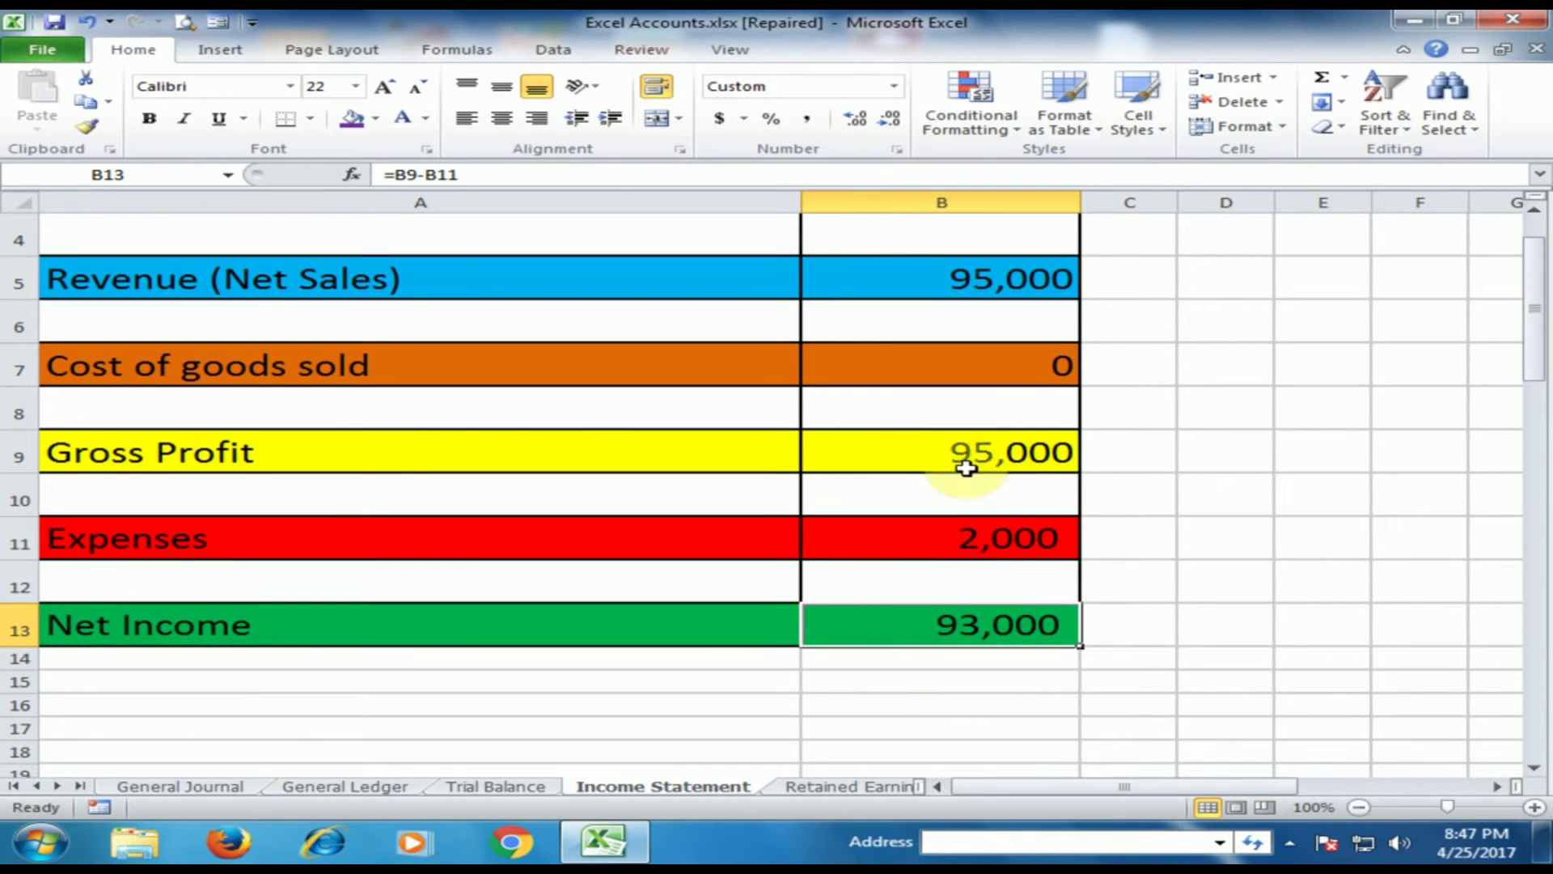
scroll(987, 546, "up", 1)
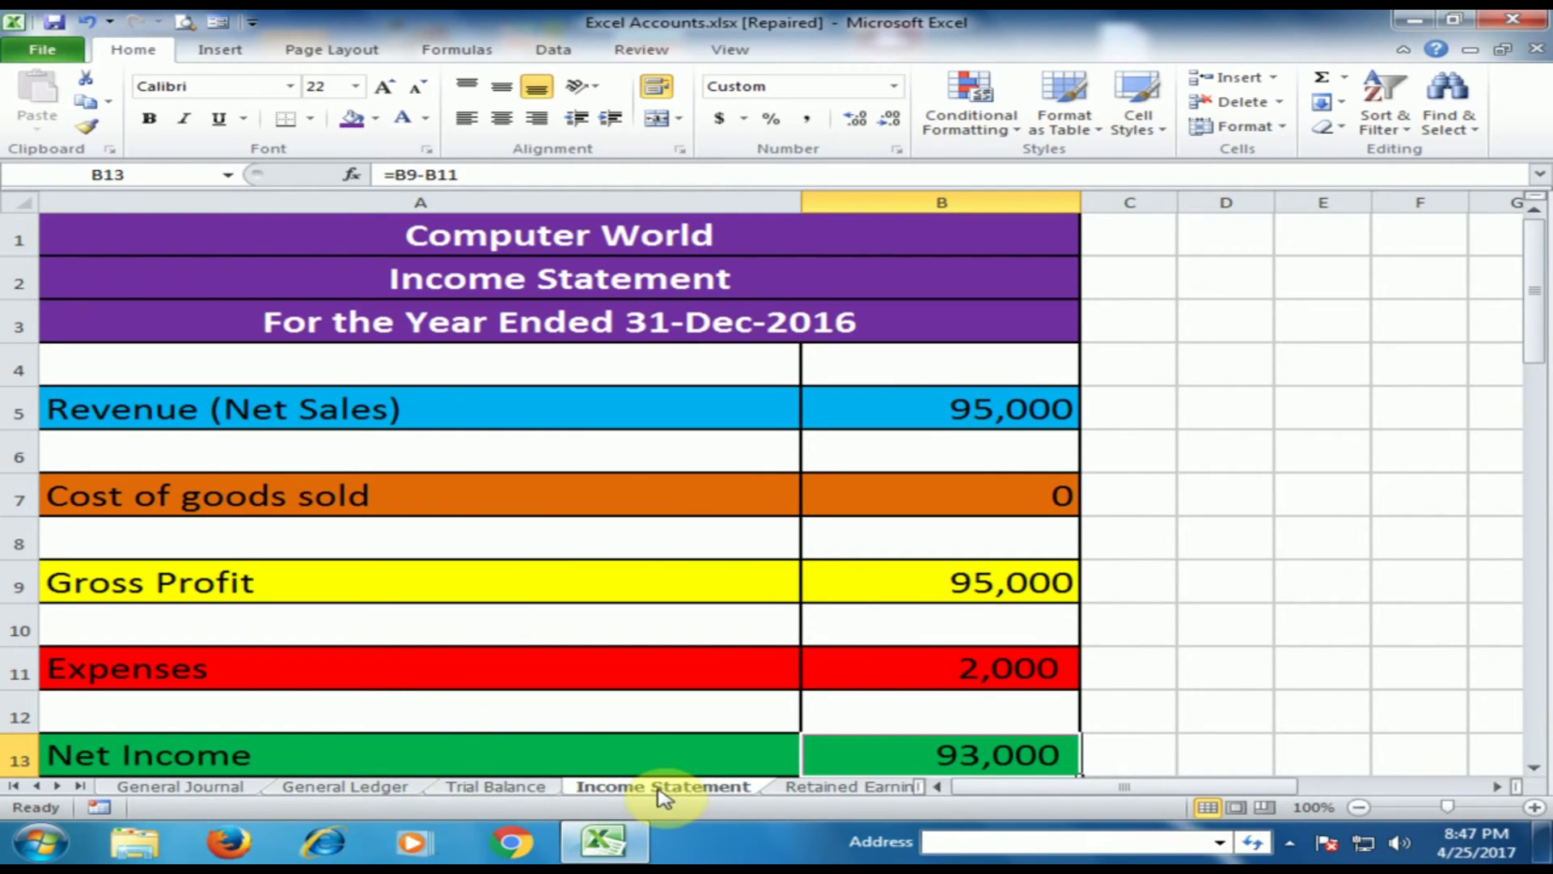
scroll(846, 660, "down", 2)
scroll(844, 659, "up", 2)
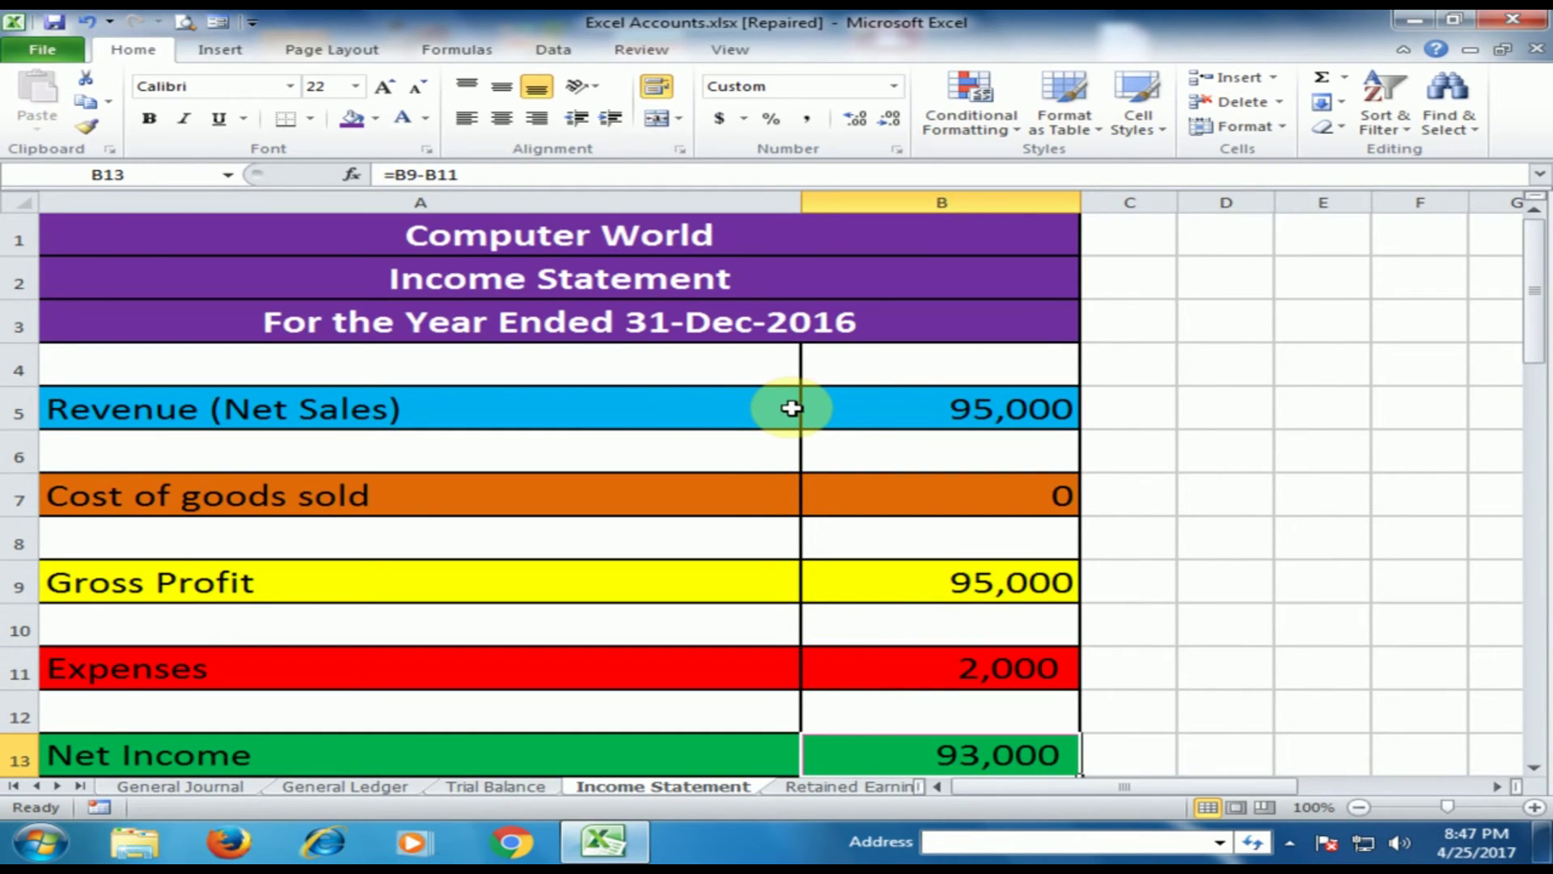
On the Retained Earnings sheet, clear Plus: Net Income in B7 and link it to Net Income in cell B13 of the Income Statement
left_click(831, 792)
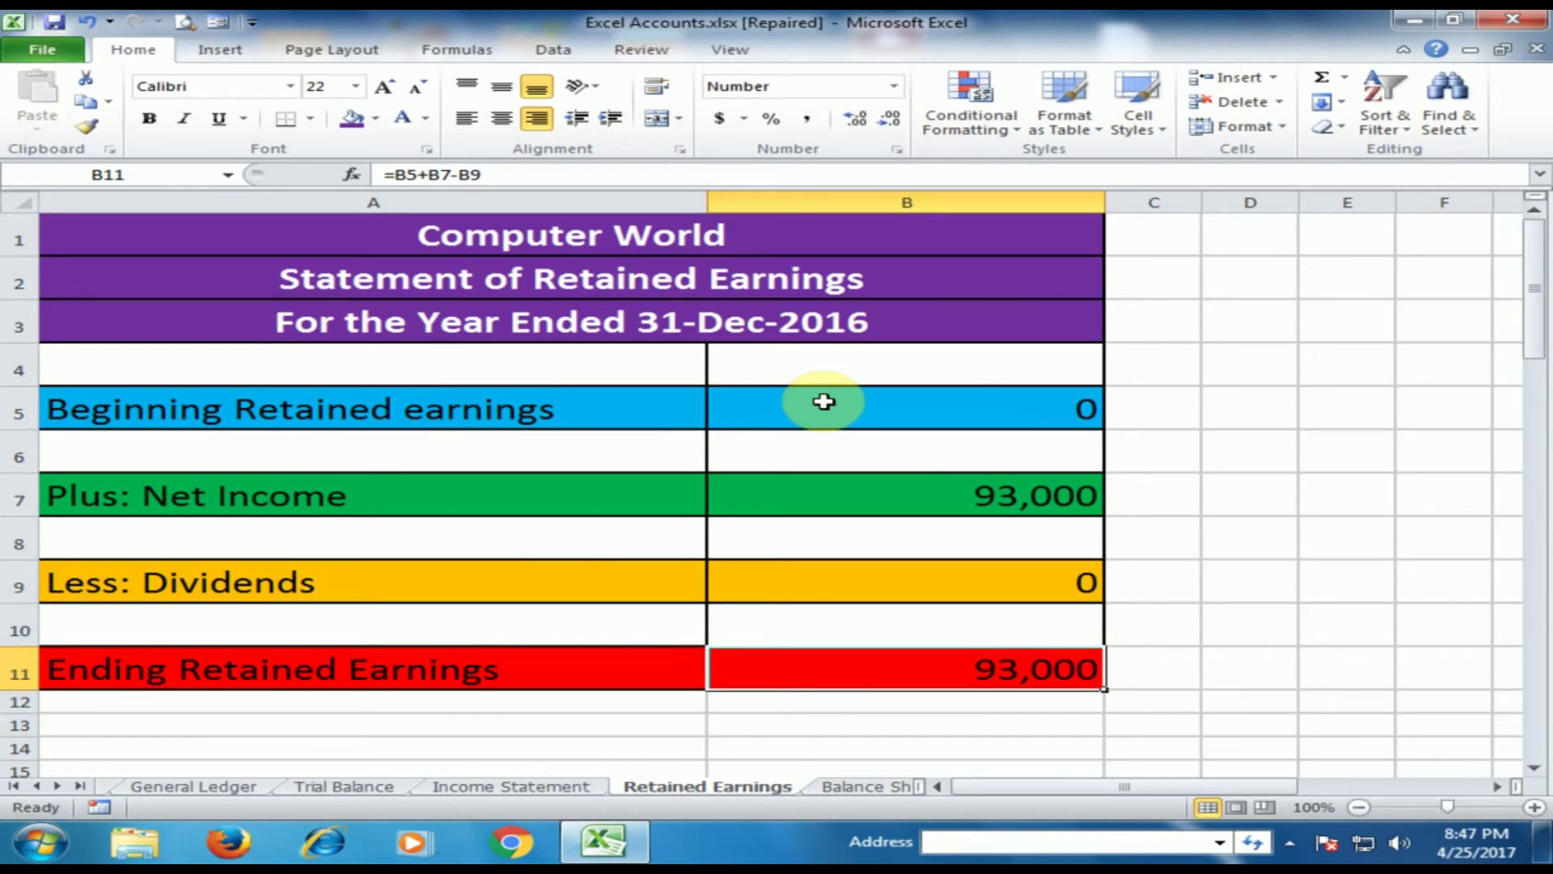
left_click(977, 412)
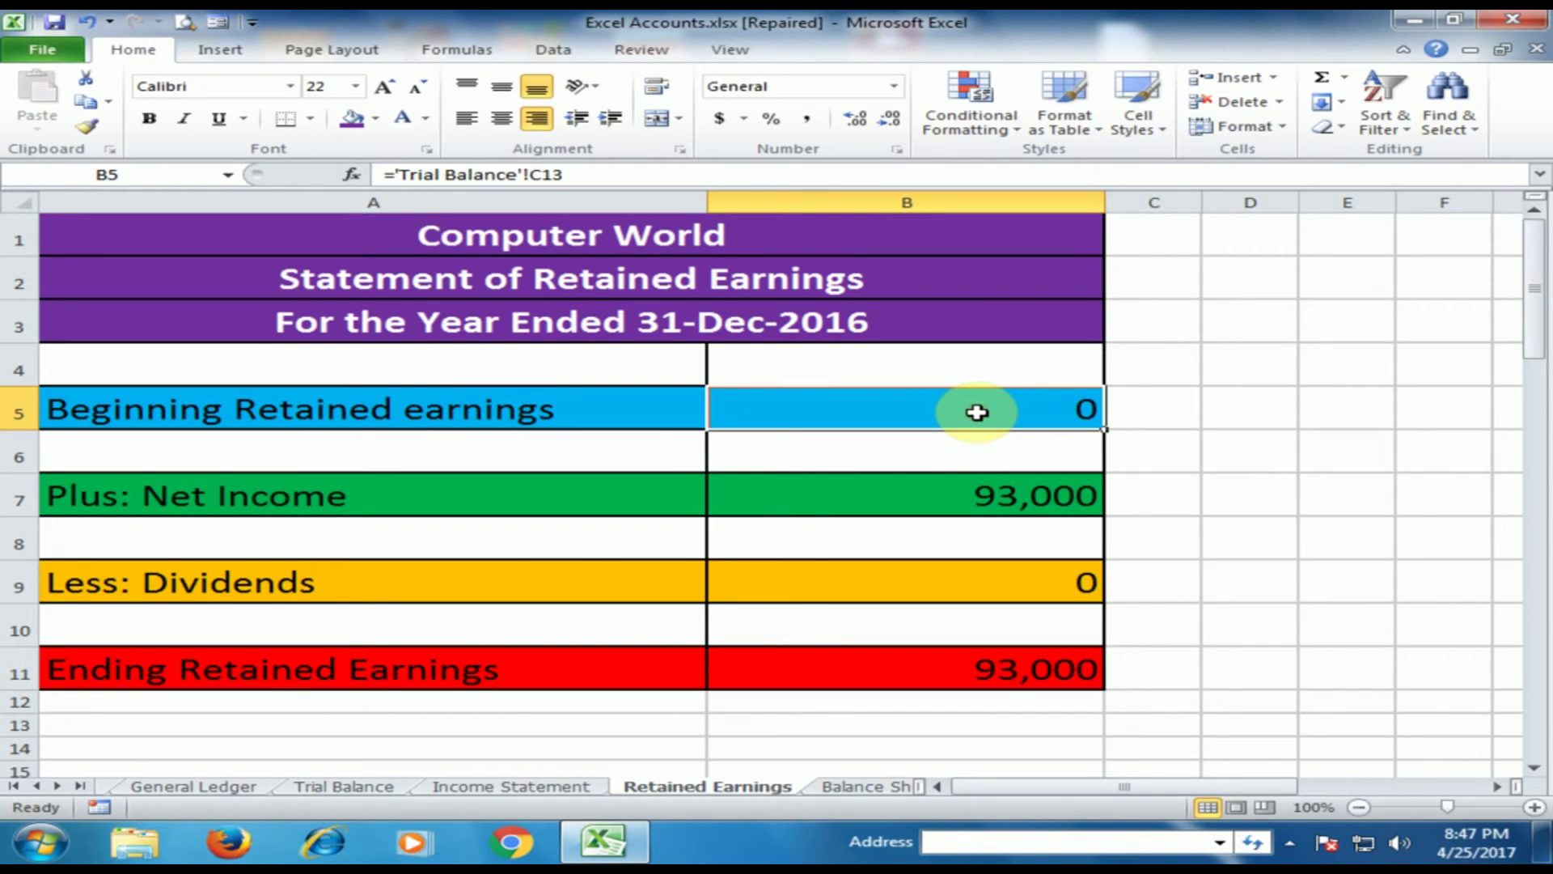
left_click(275, 500)
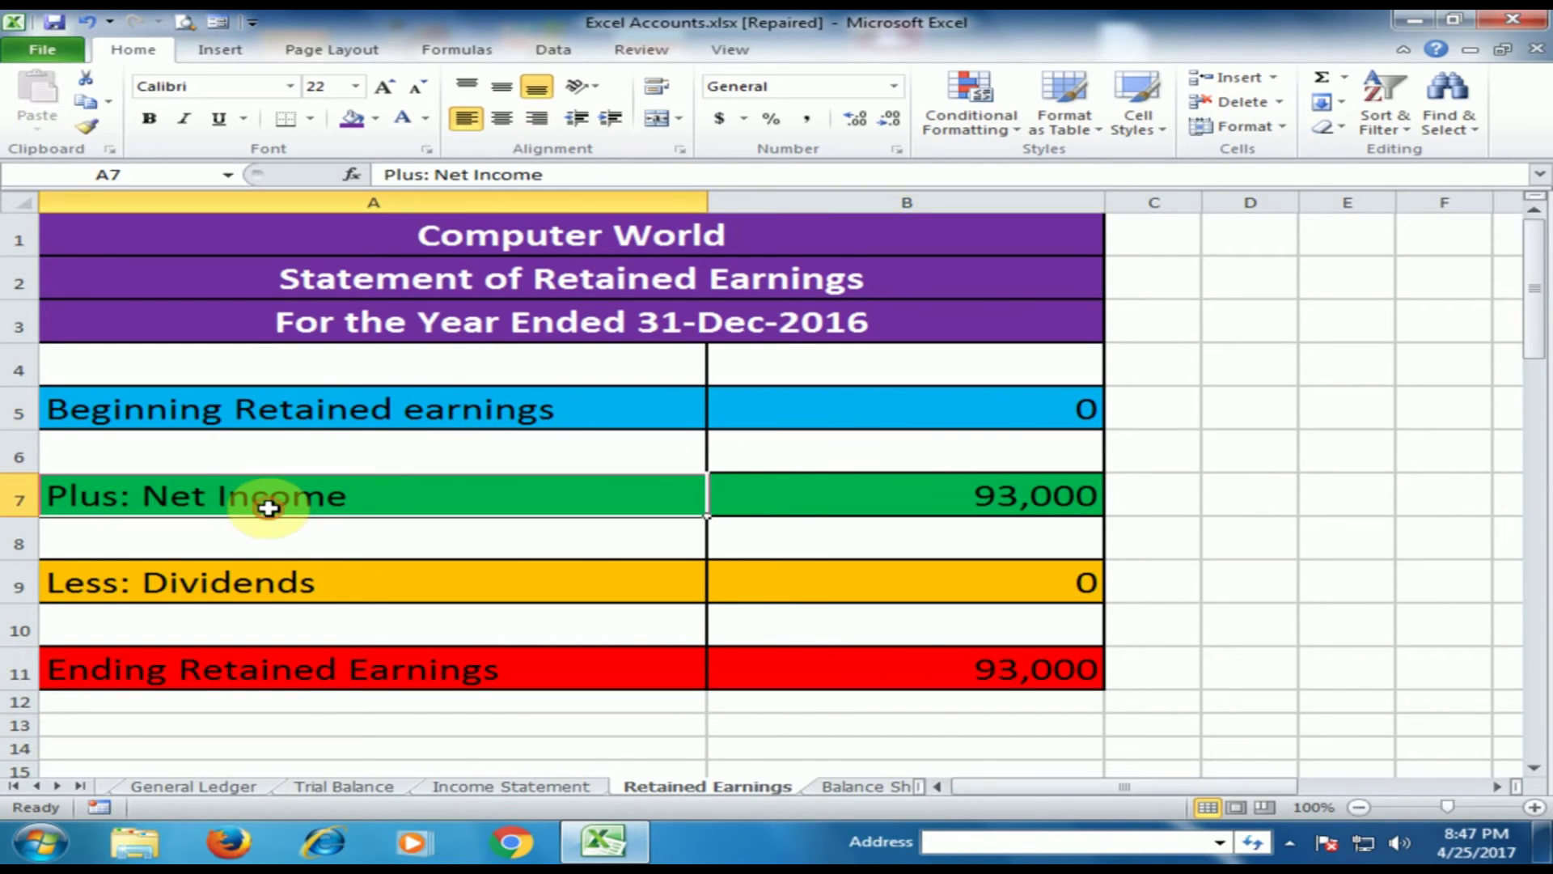
left_click(923, 498)
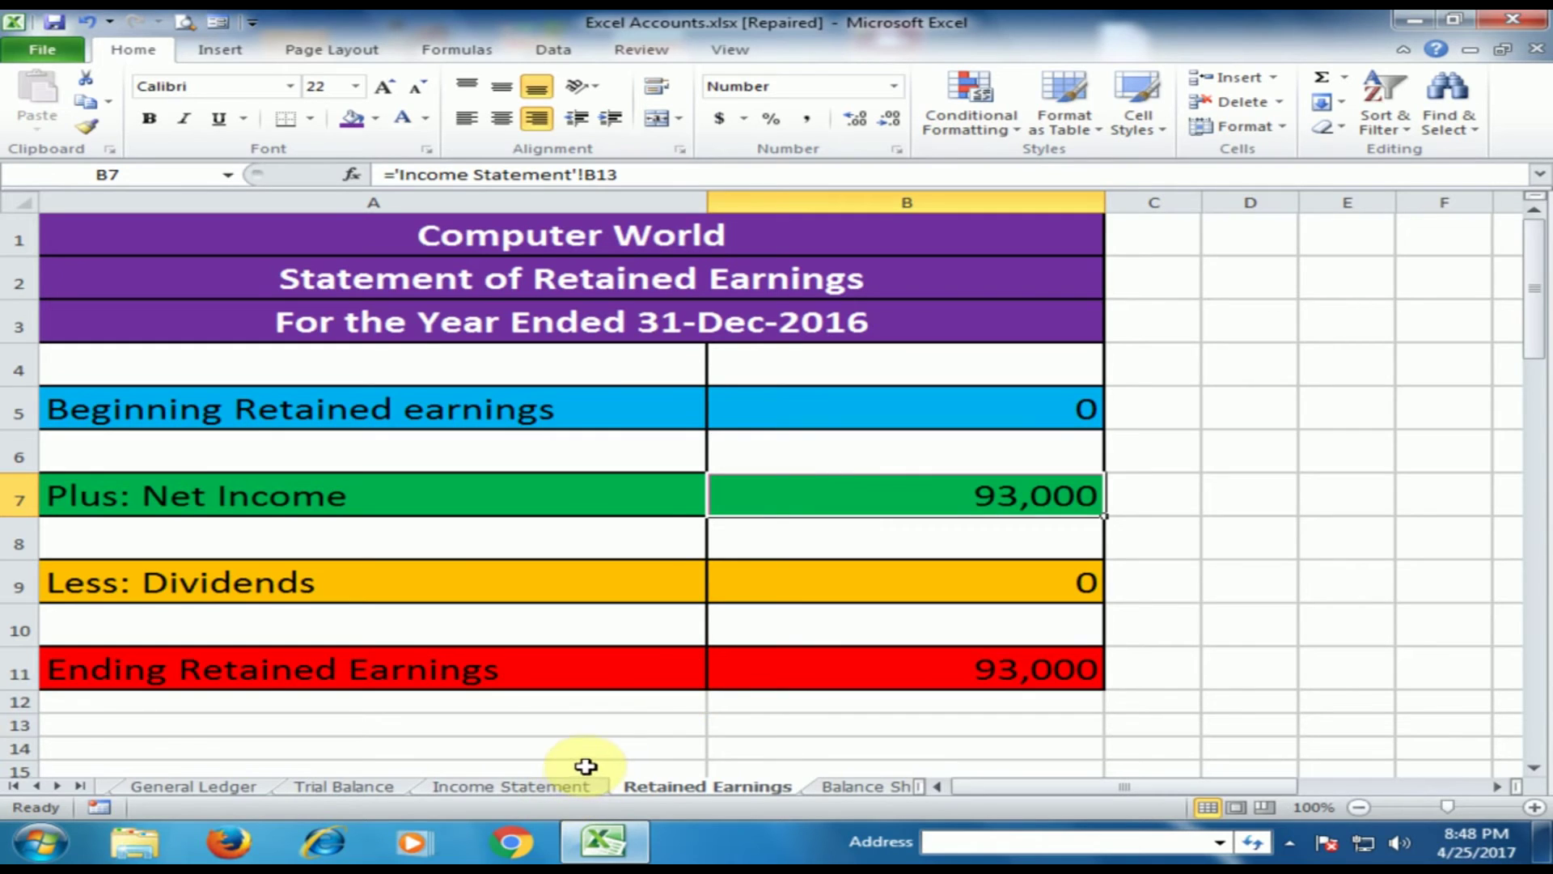
key("Delete")
type("=")
left_click(550, 786)
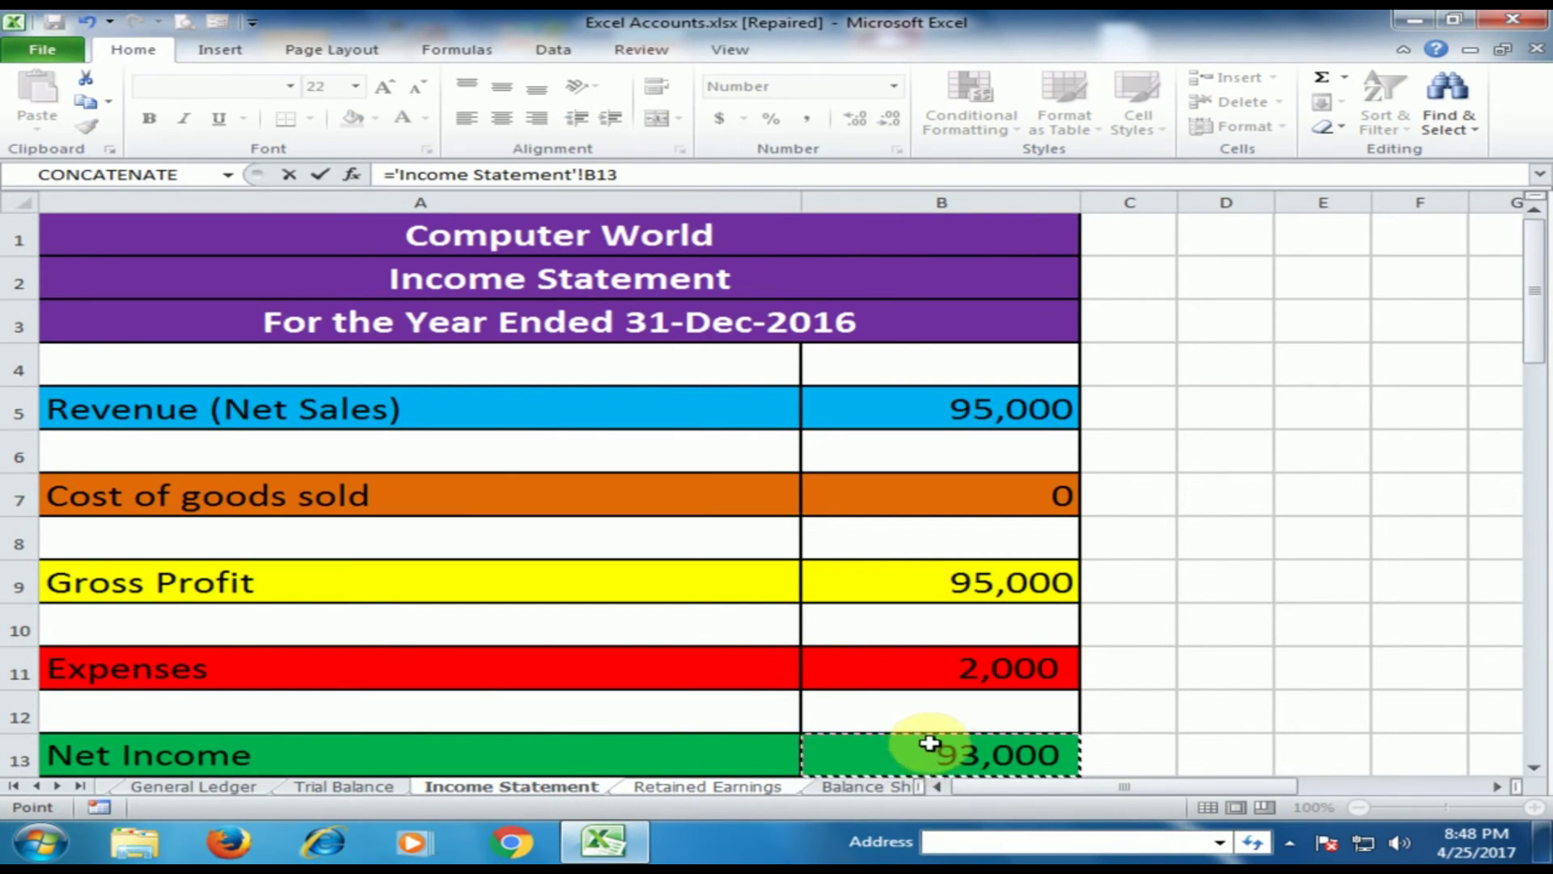
key("Return")
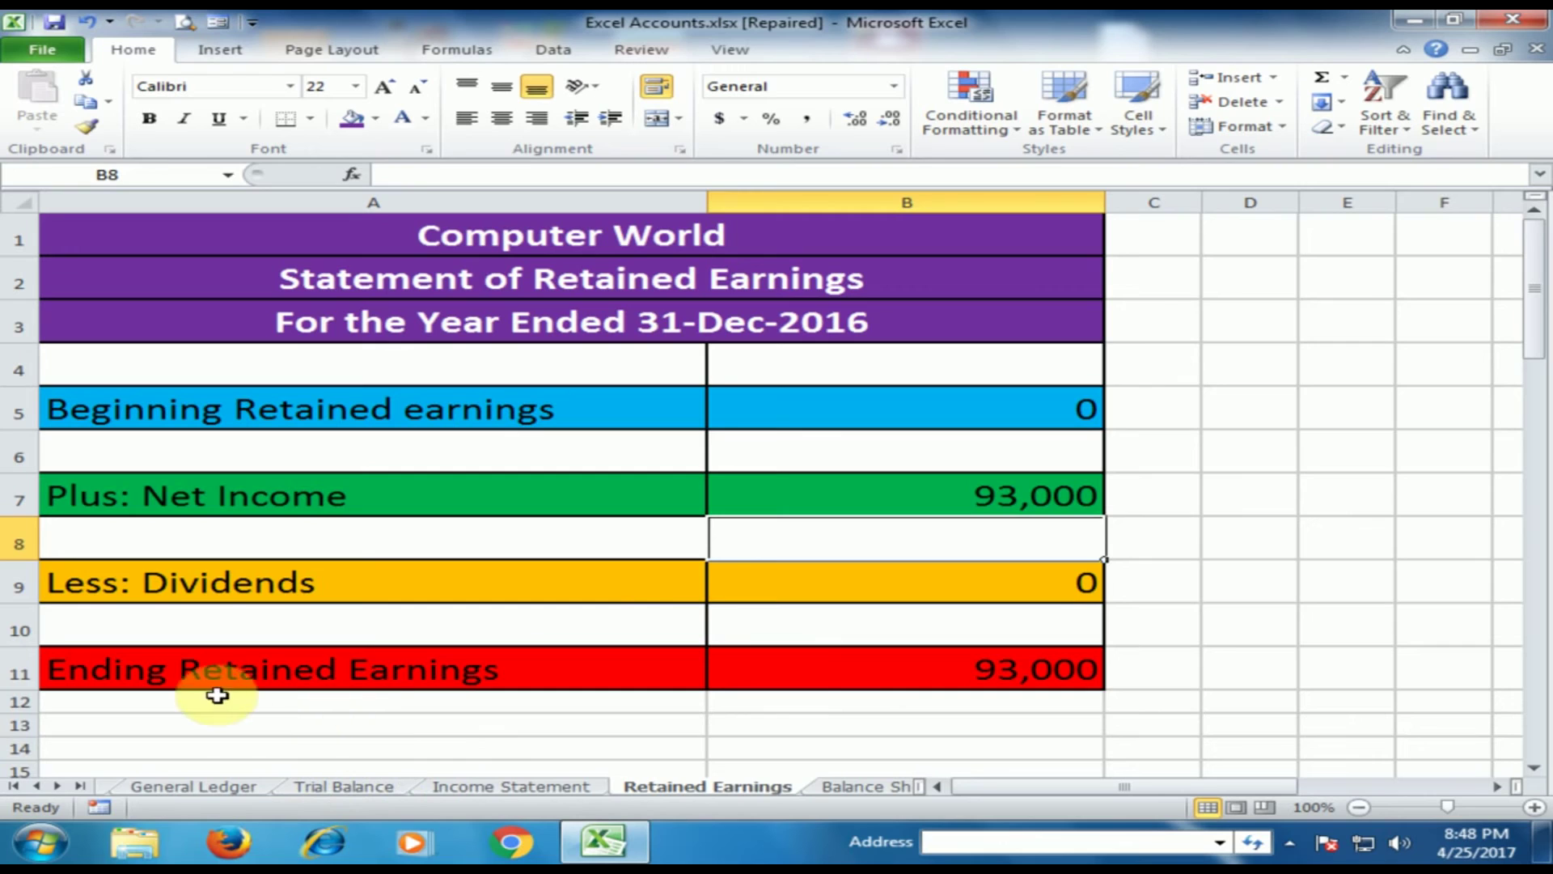
Clear Ending Retained Earnings in B11 and re-enter it as beginning earnings plus net income less dividends with =B5+B7-B9
left_click(925, 670)
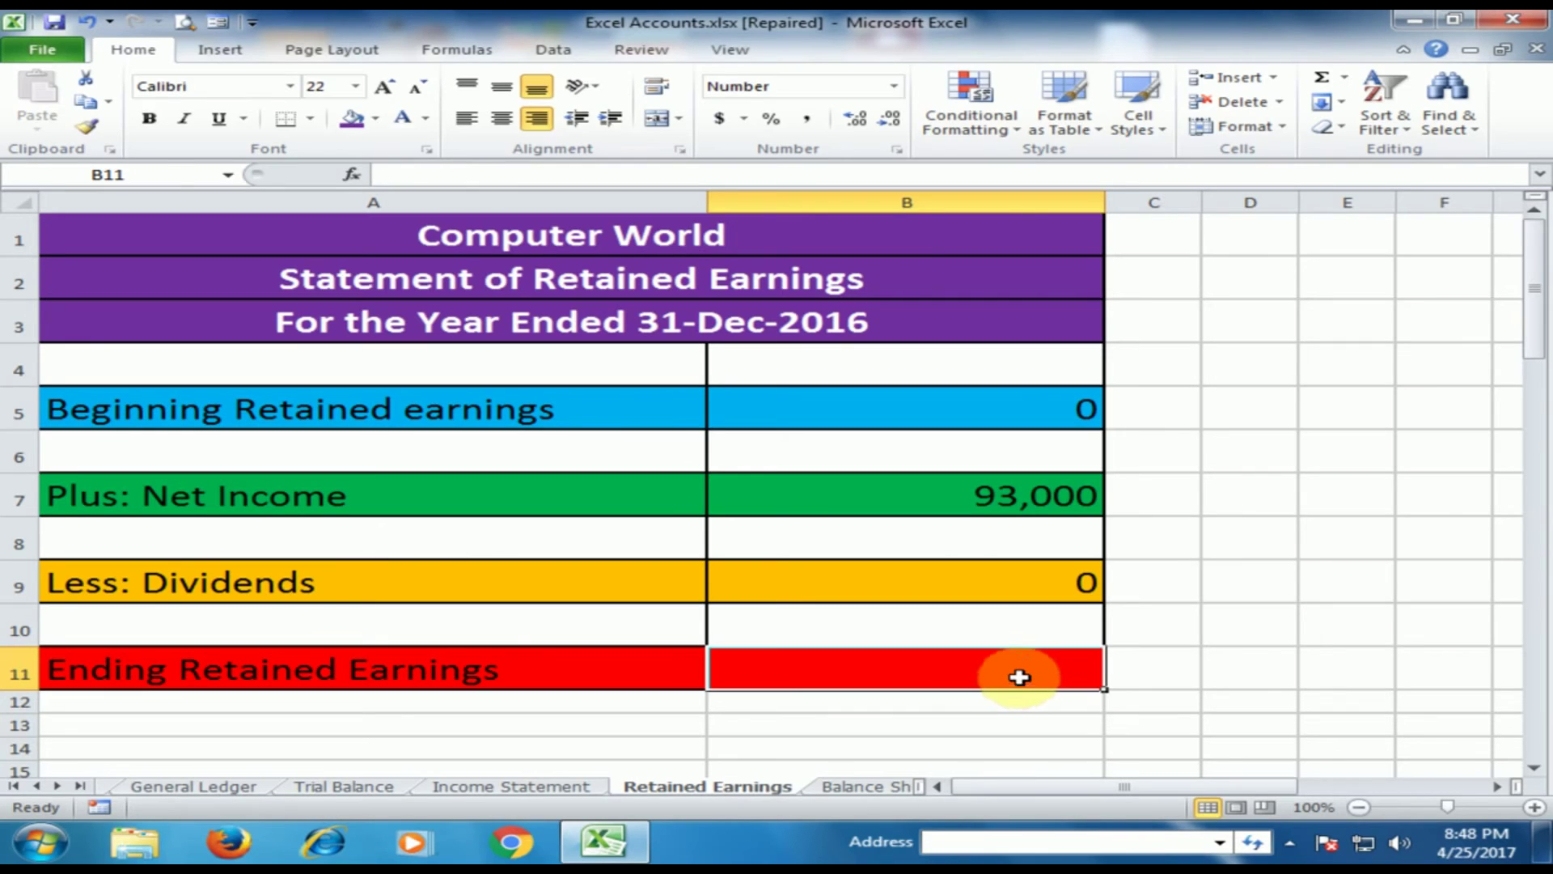
type("=")
left_click(973, 411)
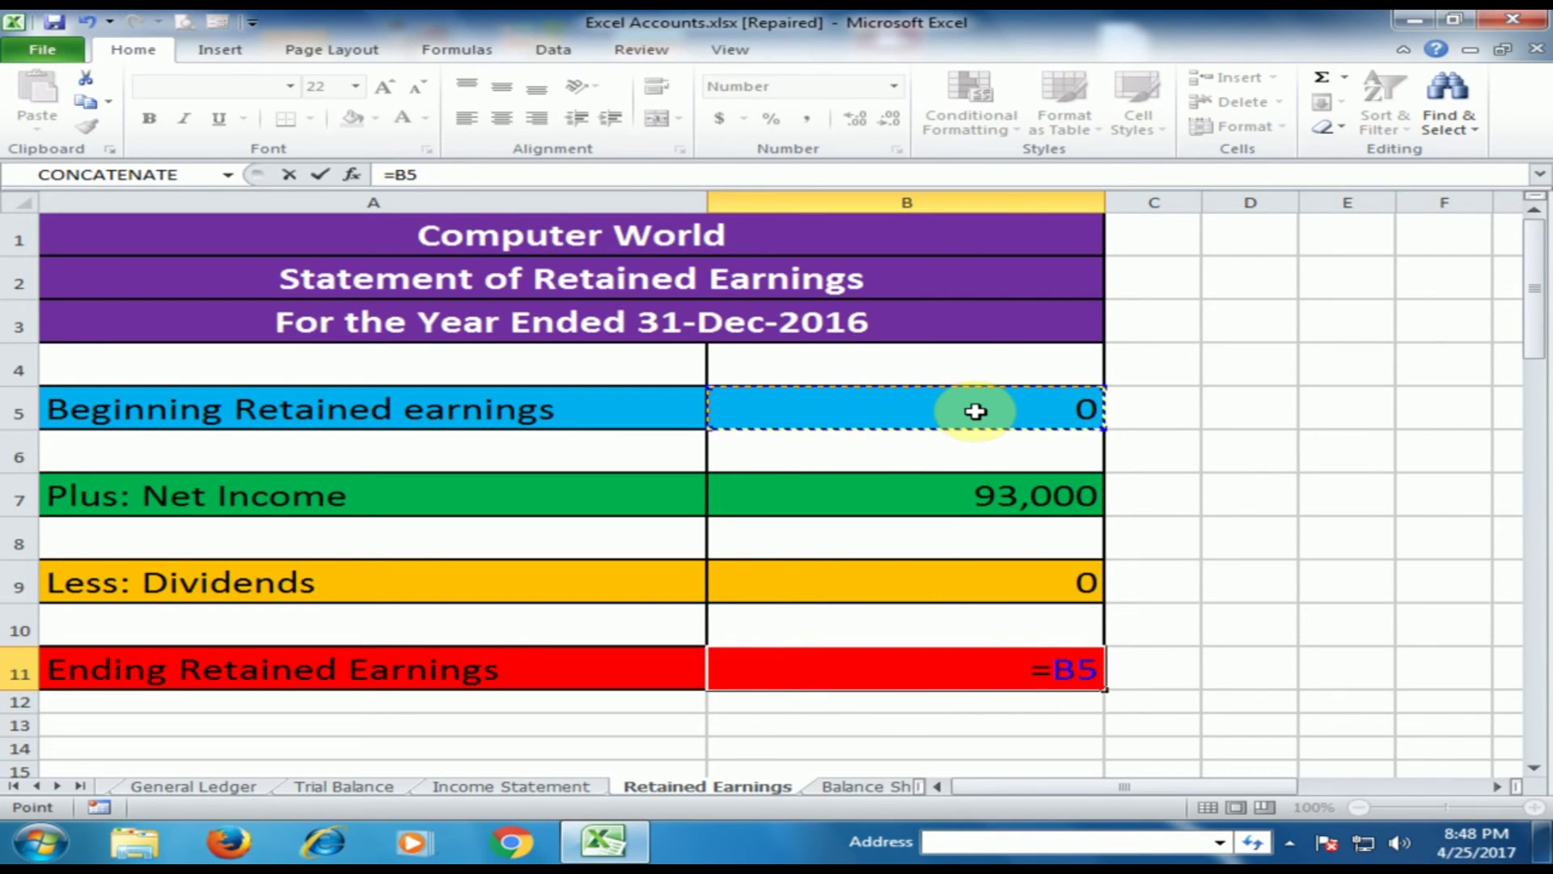
type("+")
left_click(990, 492)
type("-")
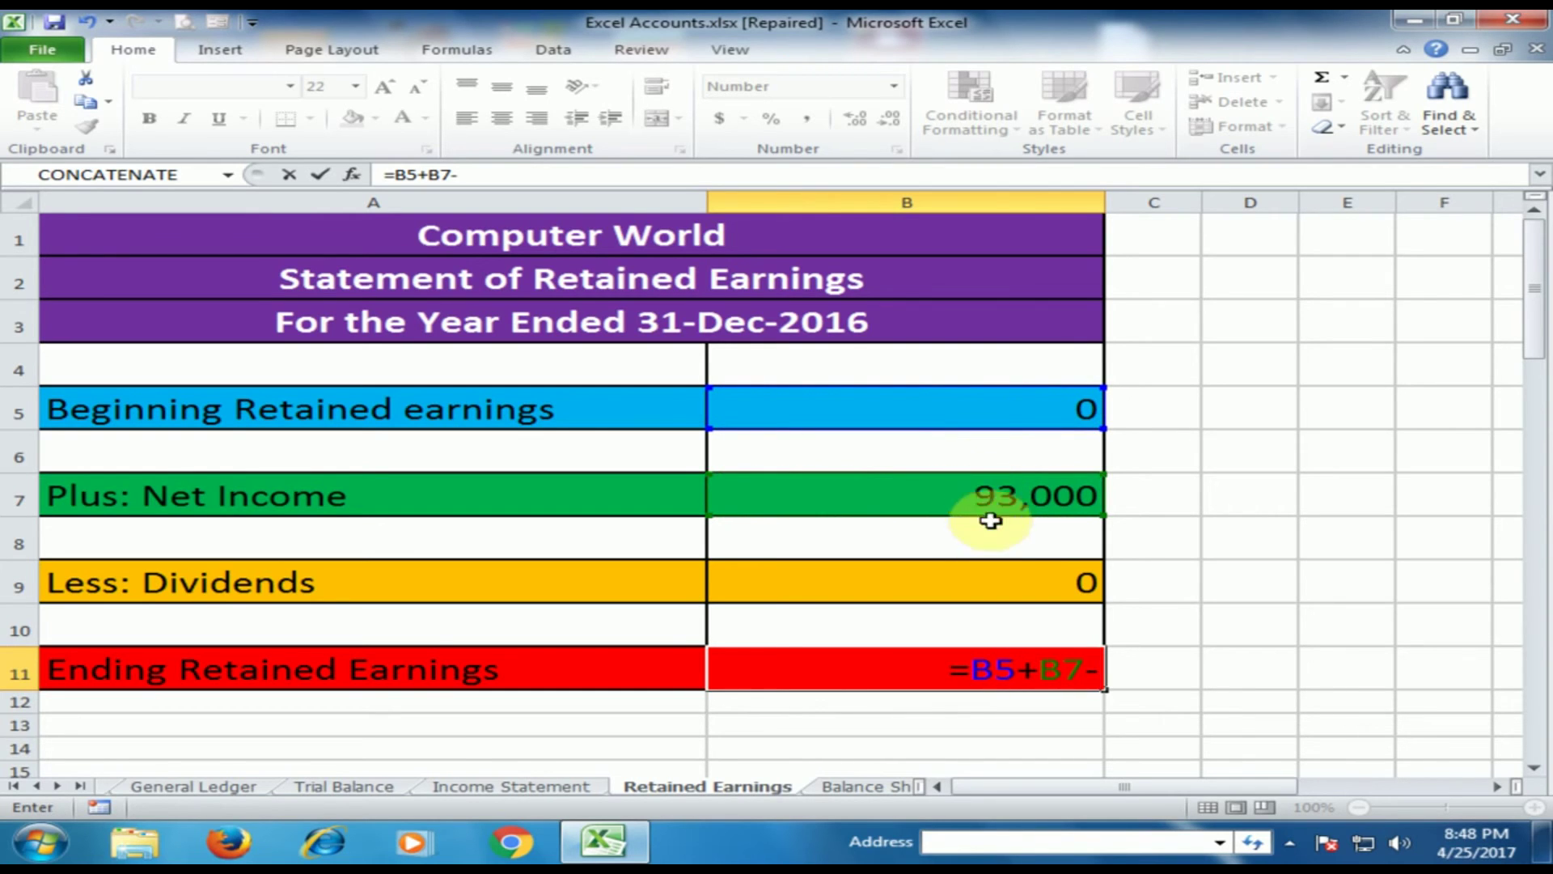
left_click(995, 575)
key("Return")
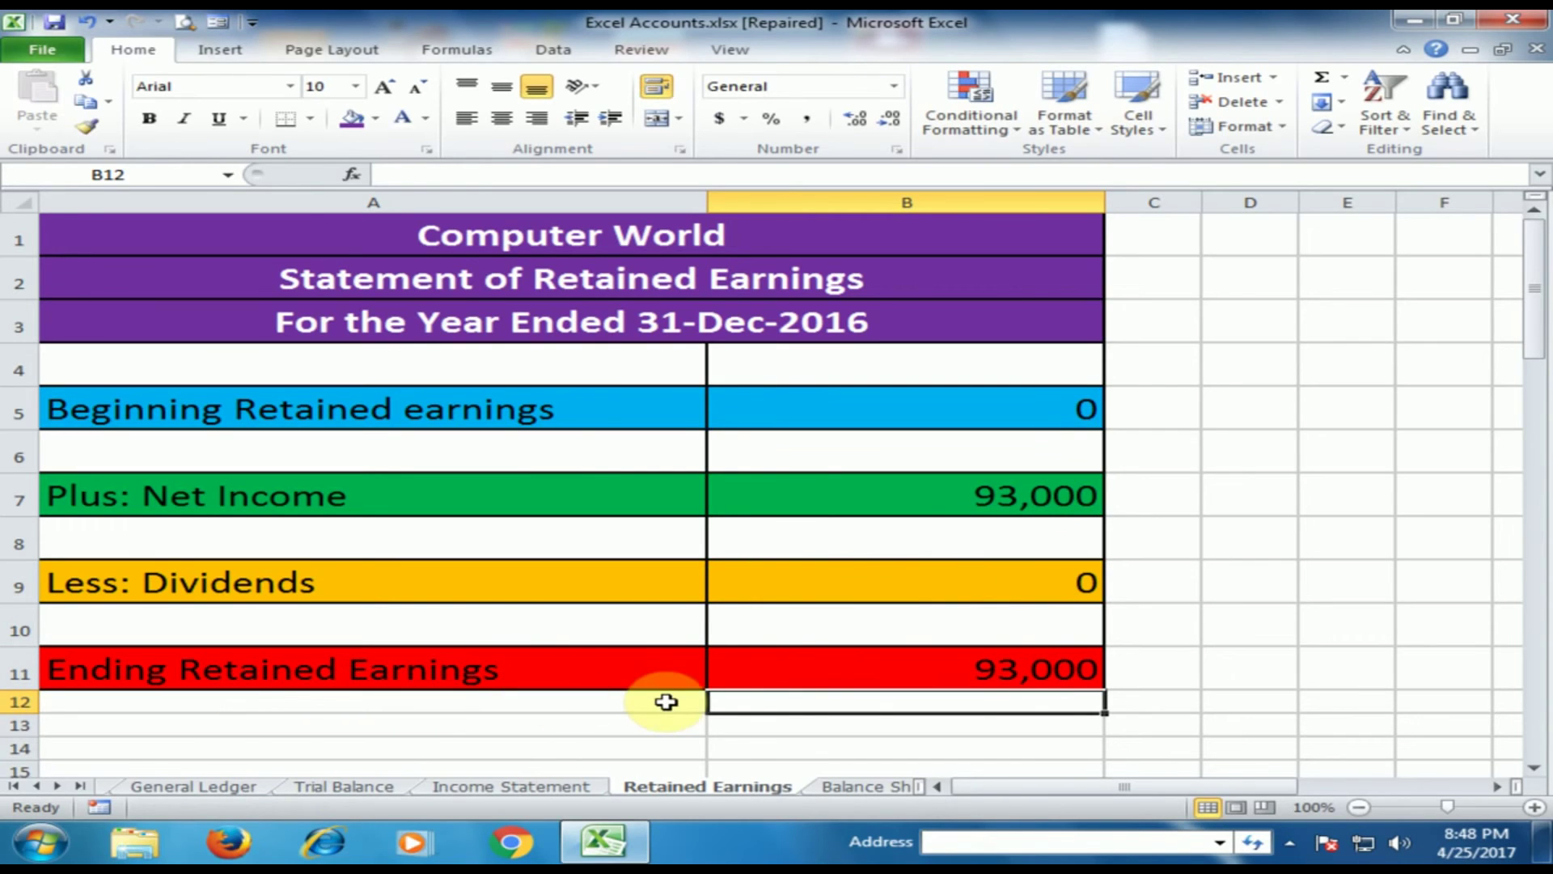
On the Balance Sheet, examine the formulas behind Cash, Accounts Receivable, Purchase (Inventory) and the Current Assets total in B6 to B9
left_click(854, 787)
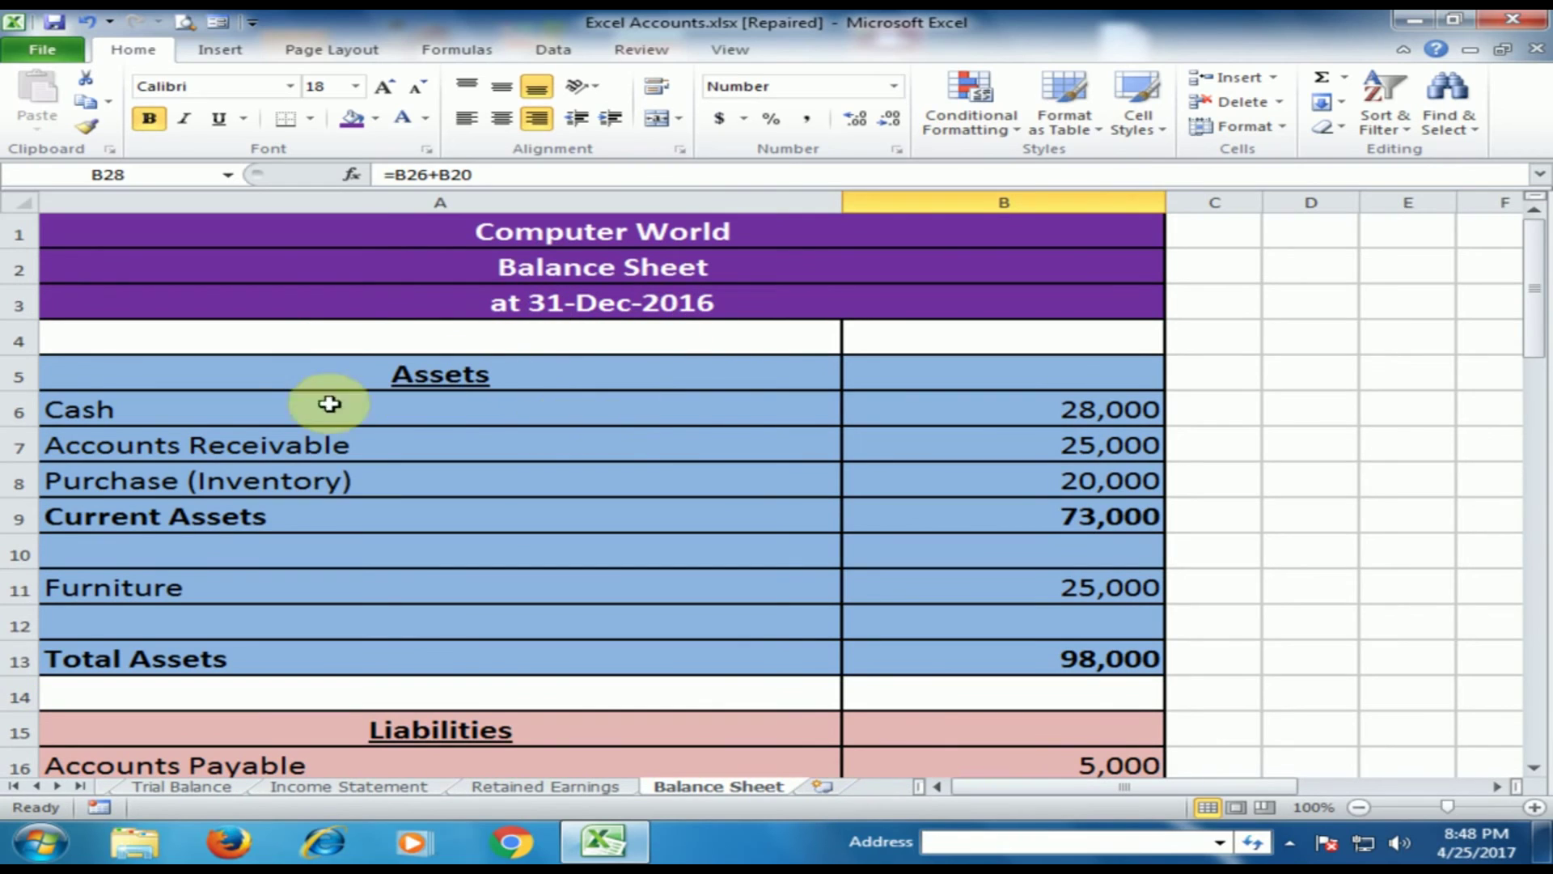
left_click(291, 413)
left_click(901, 414)
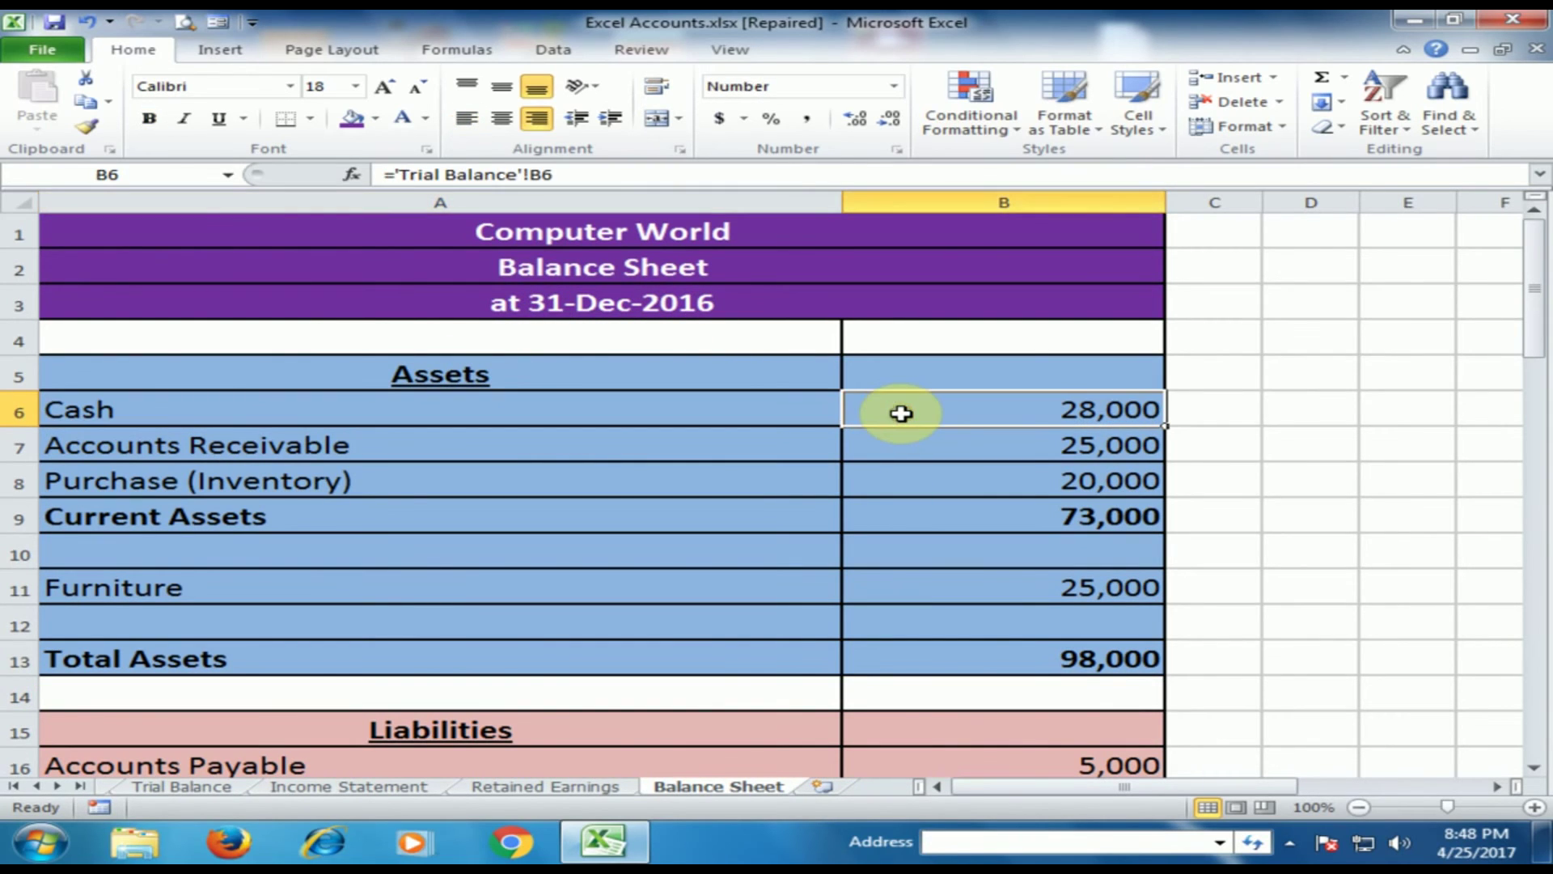
left_click(707, 444)
left_click(1010, 404)
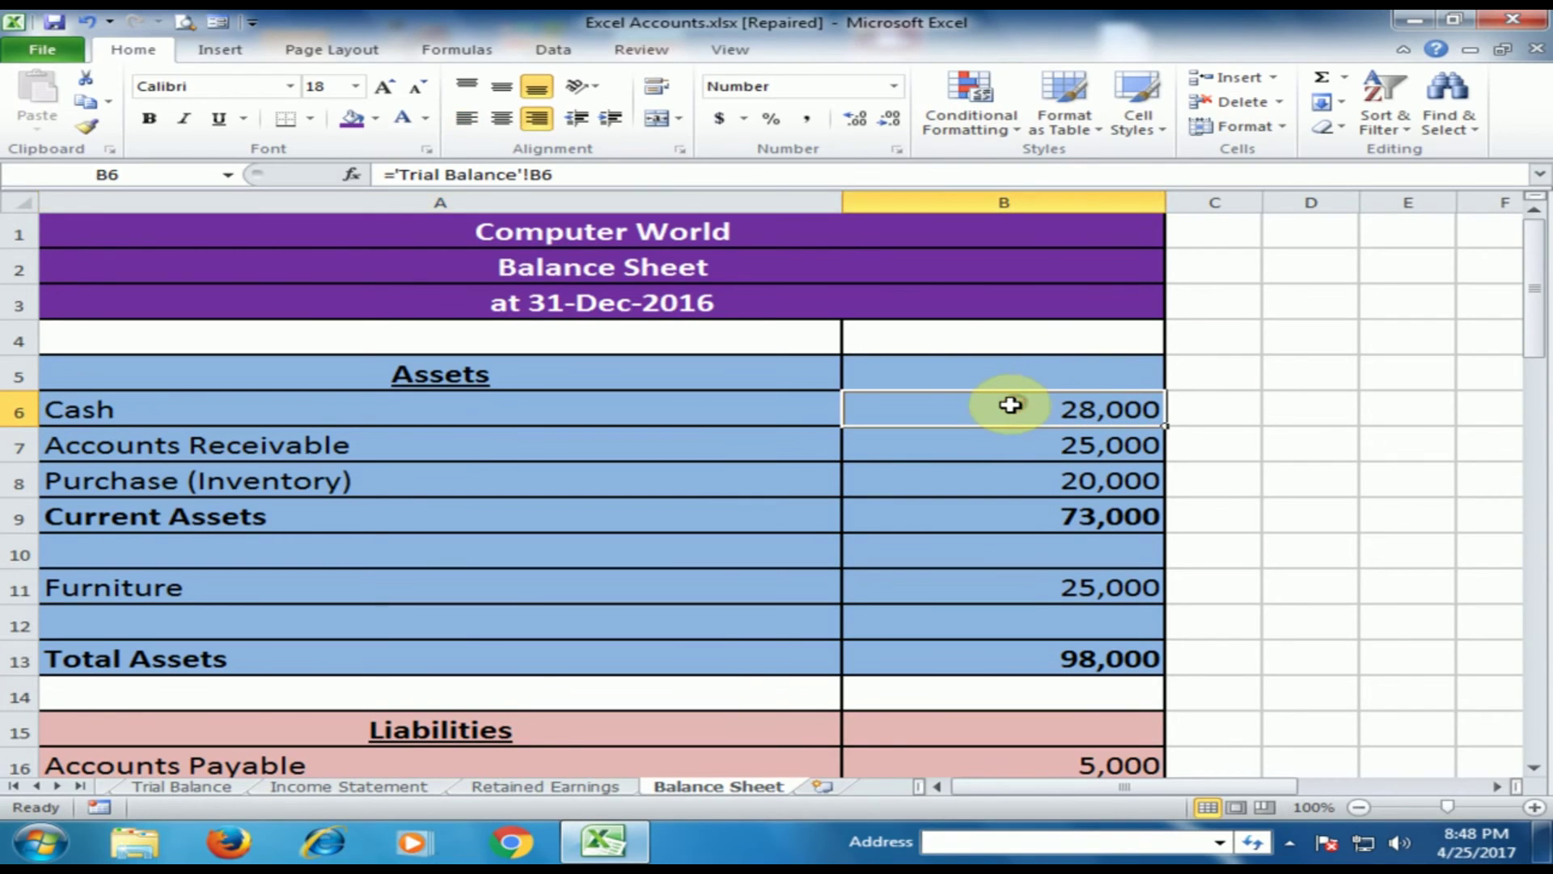
left_click(619, 445)
left_click(1004, 439)
left_click(739, 476)
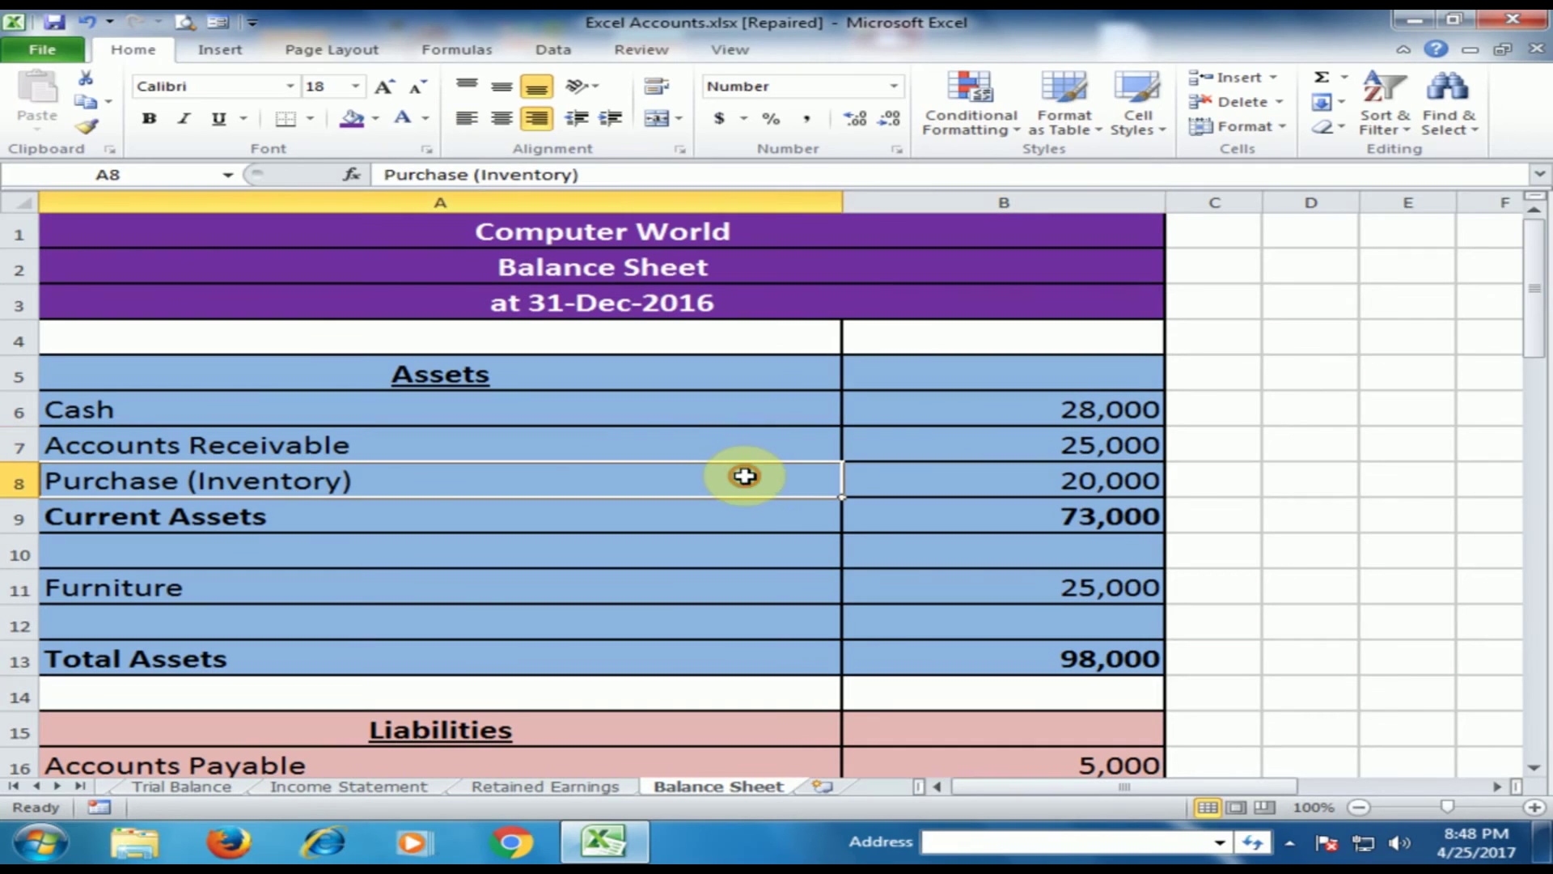
left_click(1052, 481)
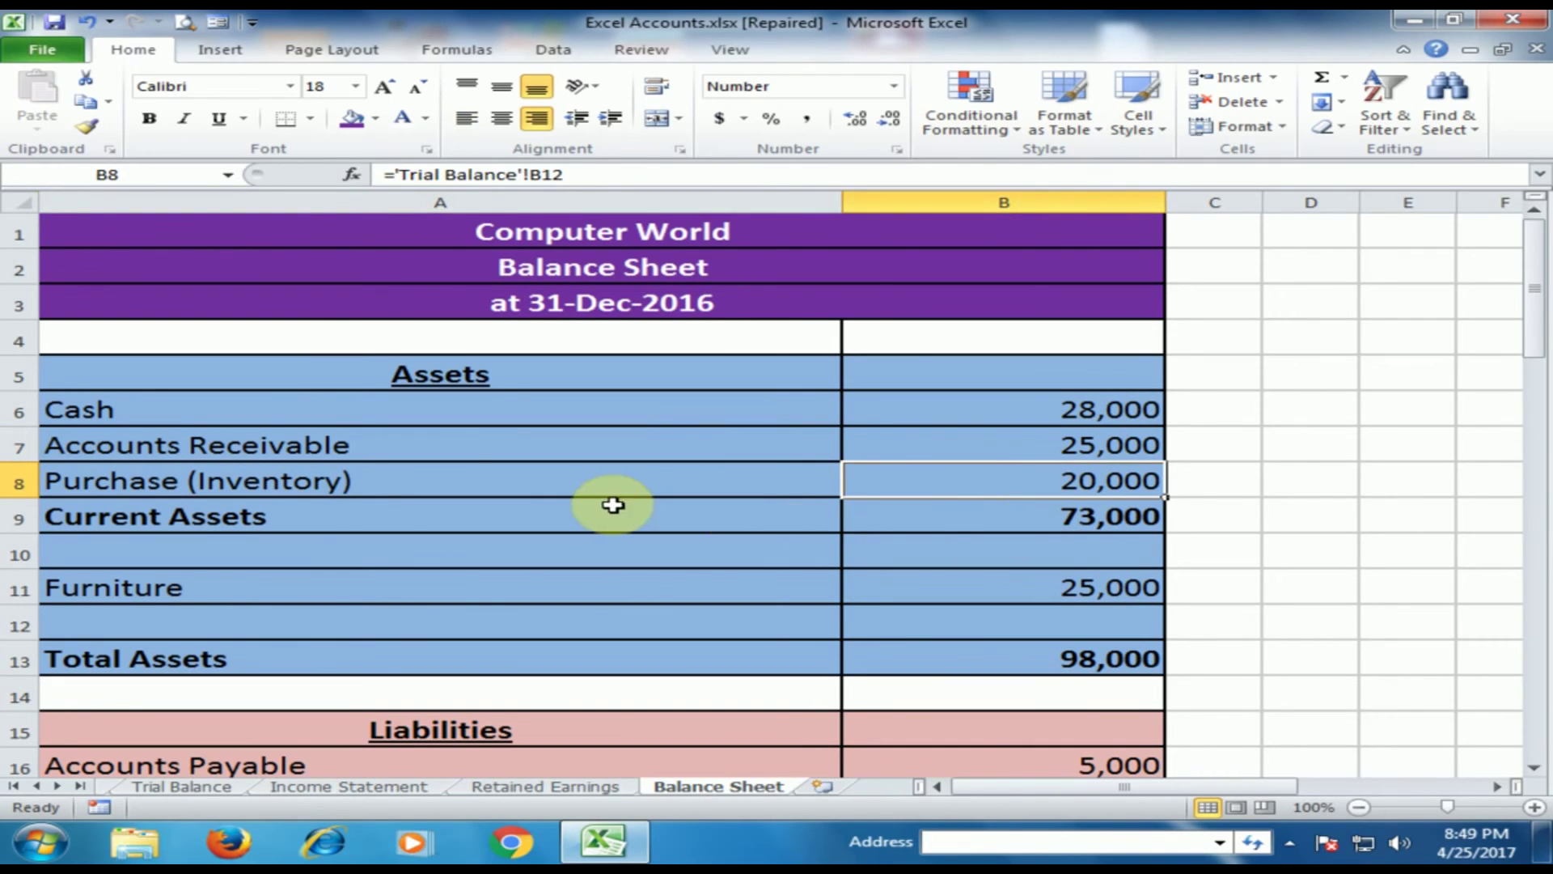
left_click(974, 521)
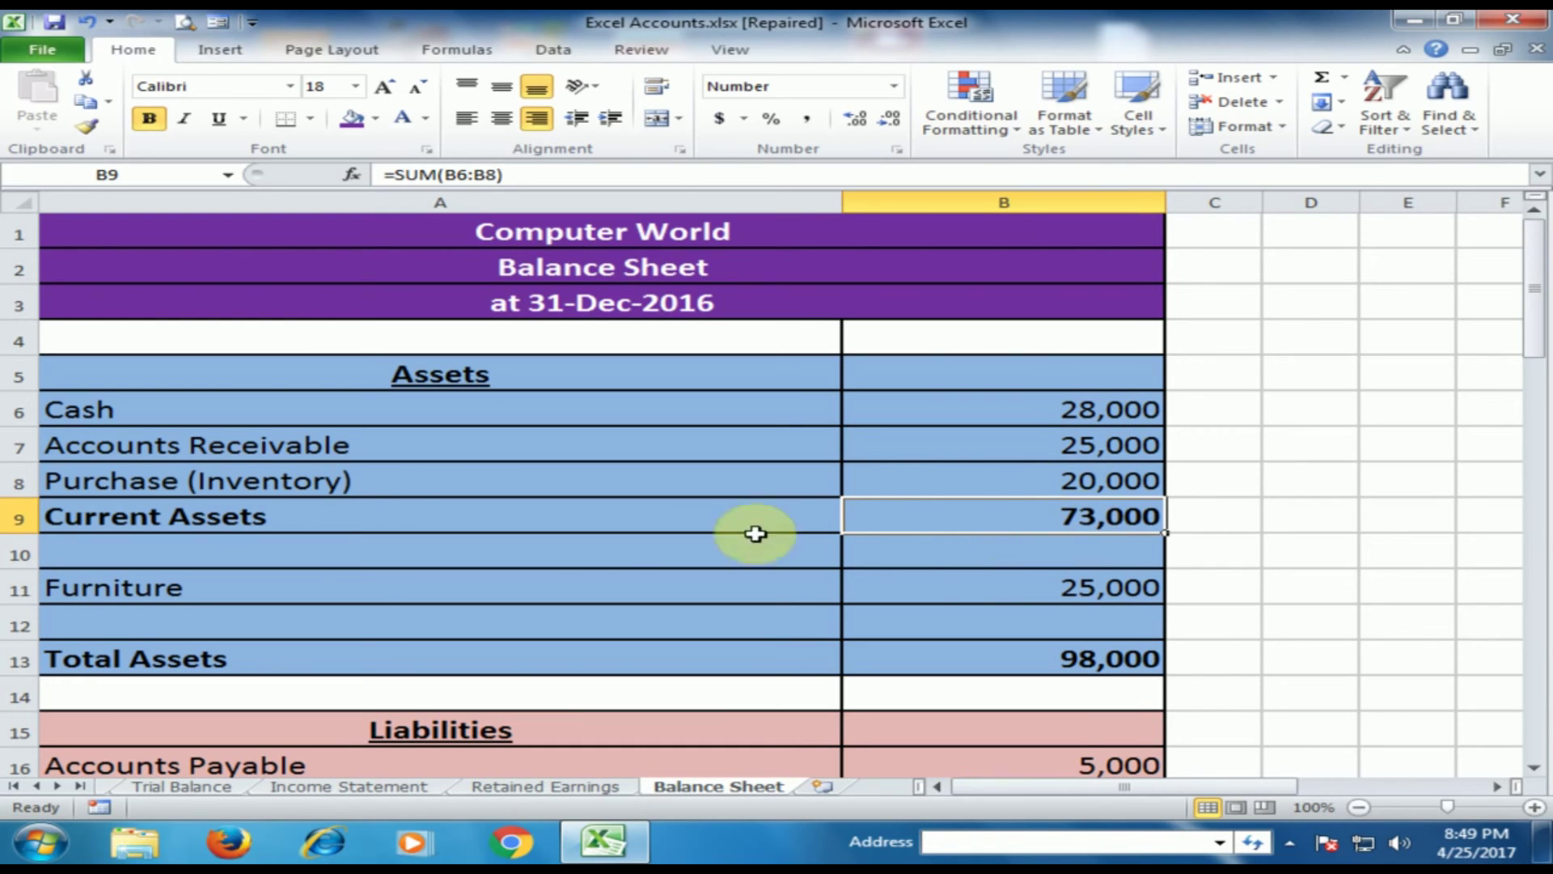
Check the formulas behind Furniture in B11 and Total Assets in B13 of the Balance Sheet
left_click(710, 599)
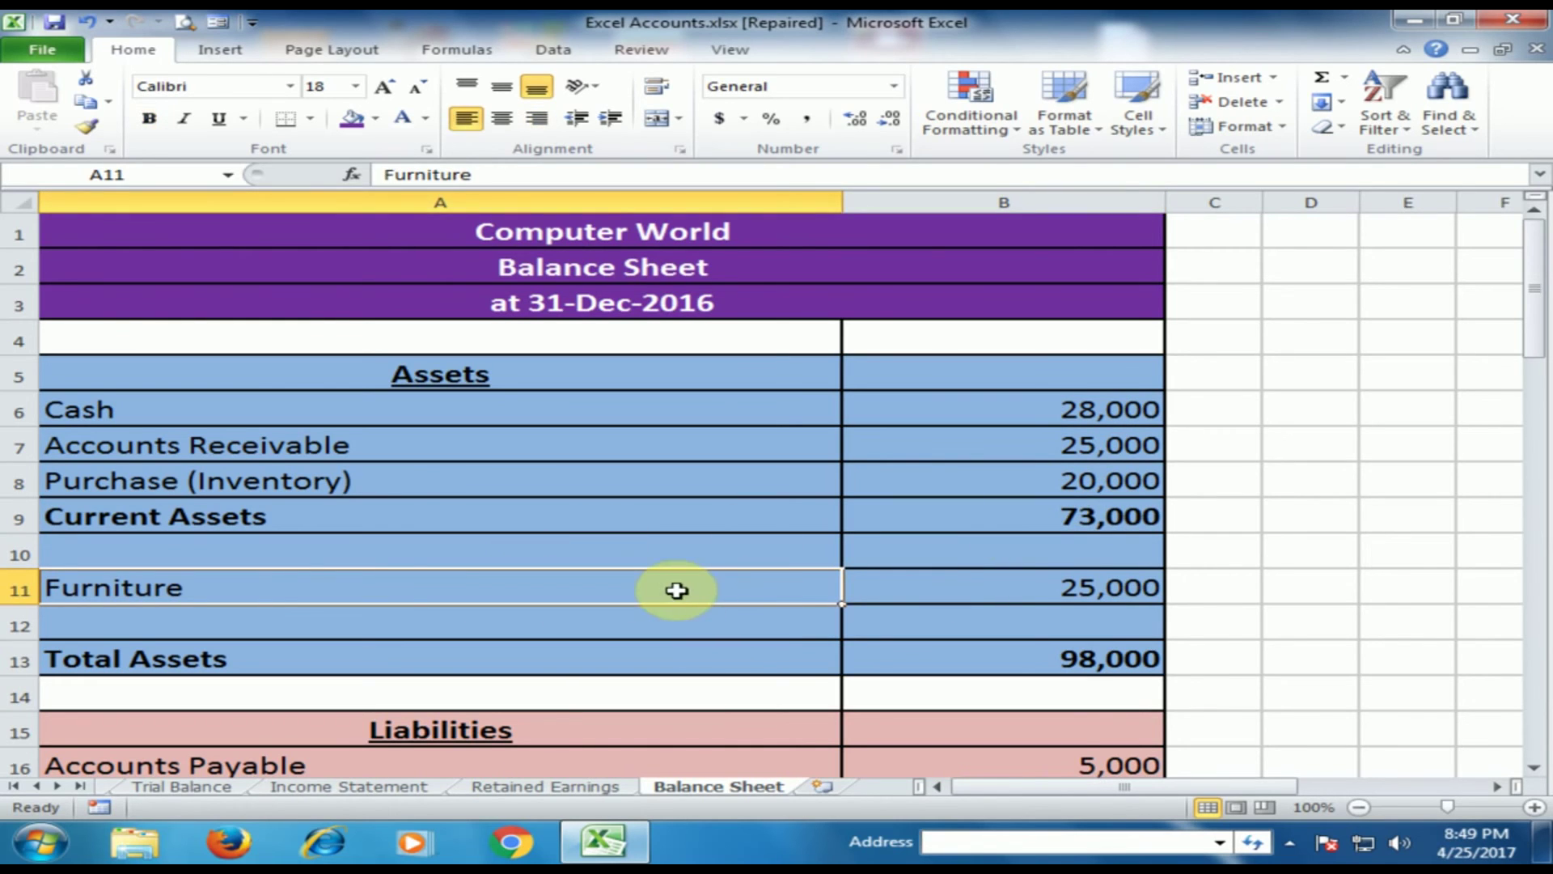
left_click(1016, 585)
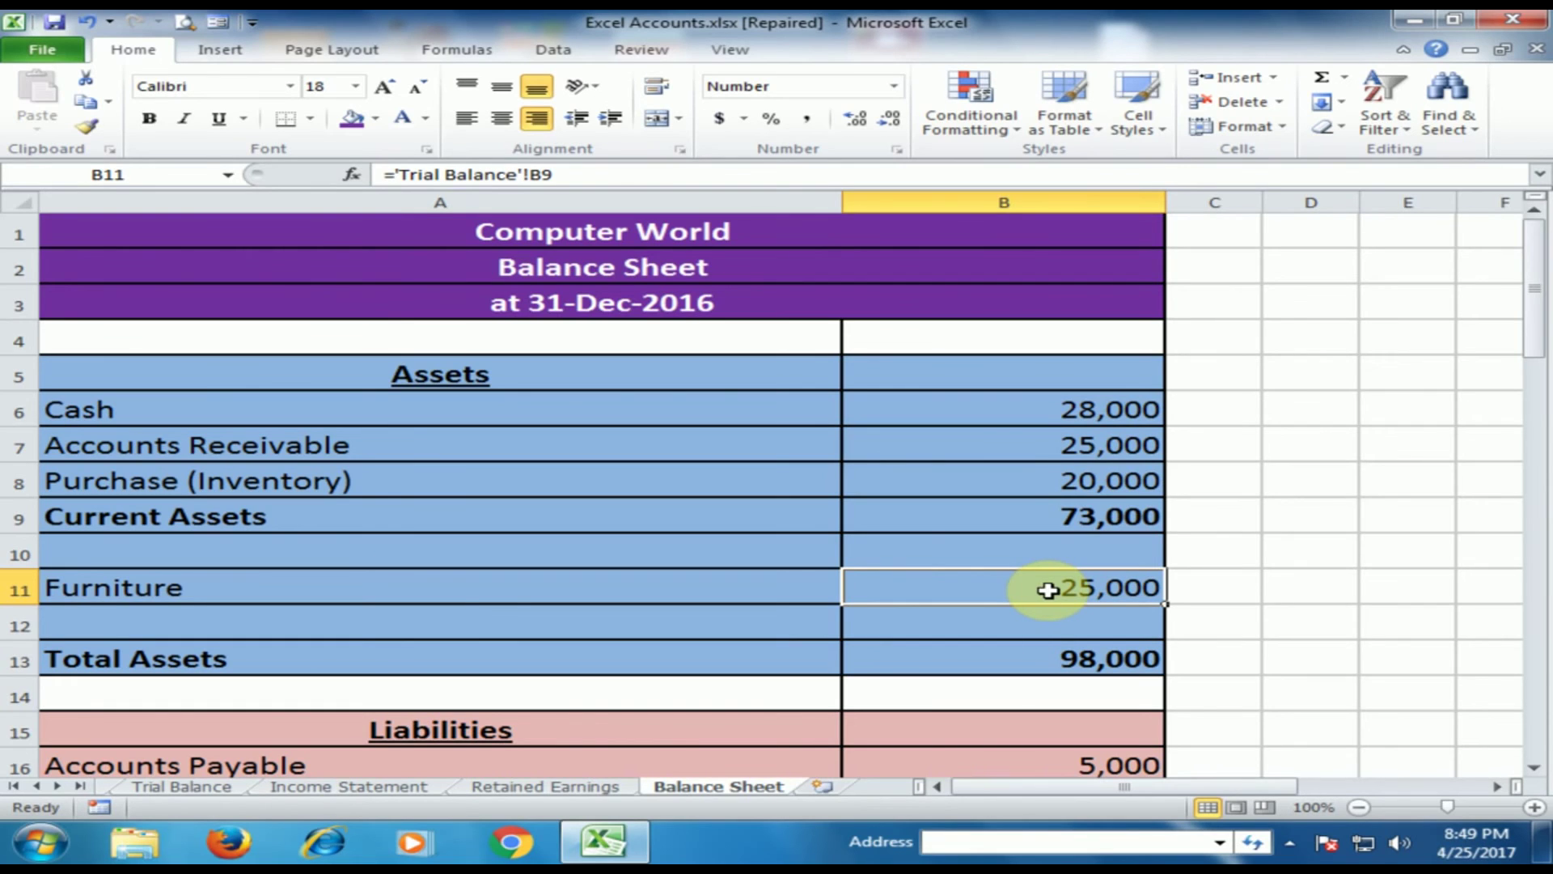
left_click(771, 584)
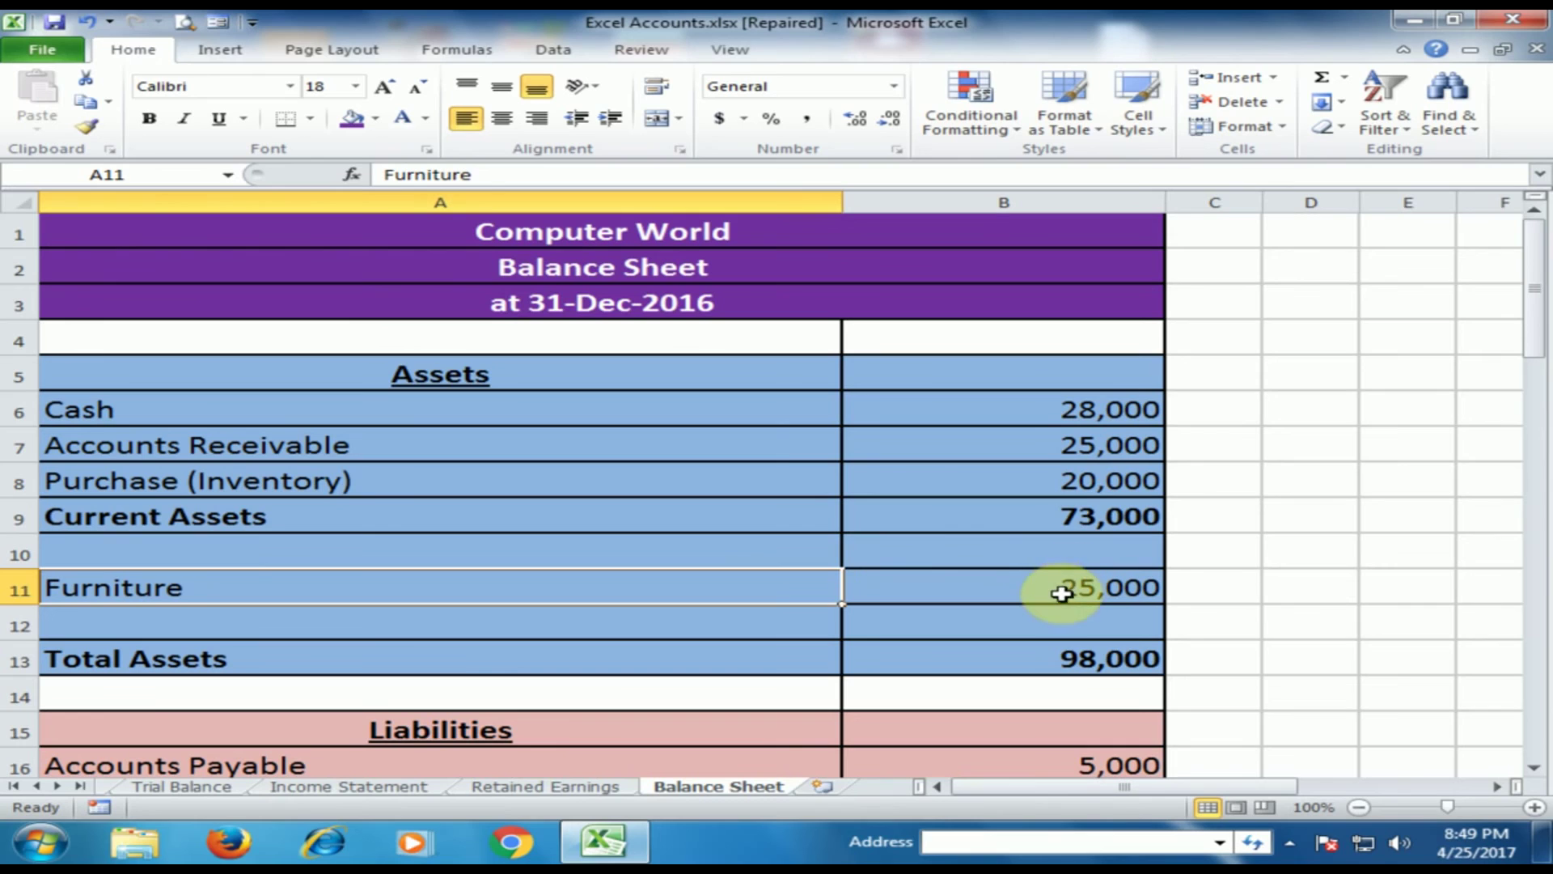
left_click(1074, 668)
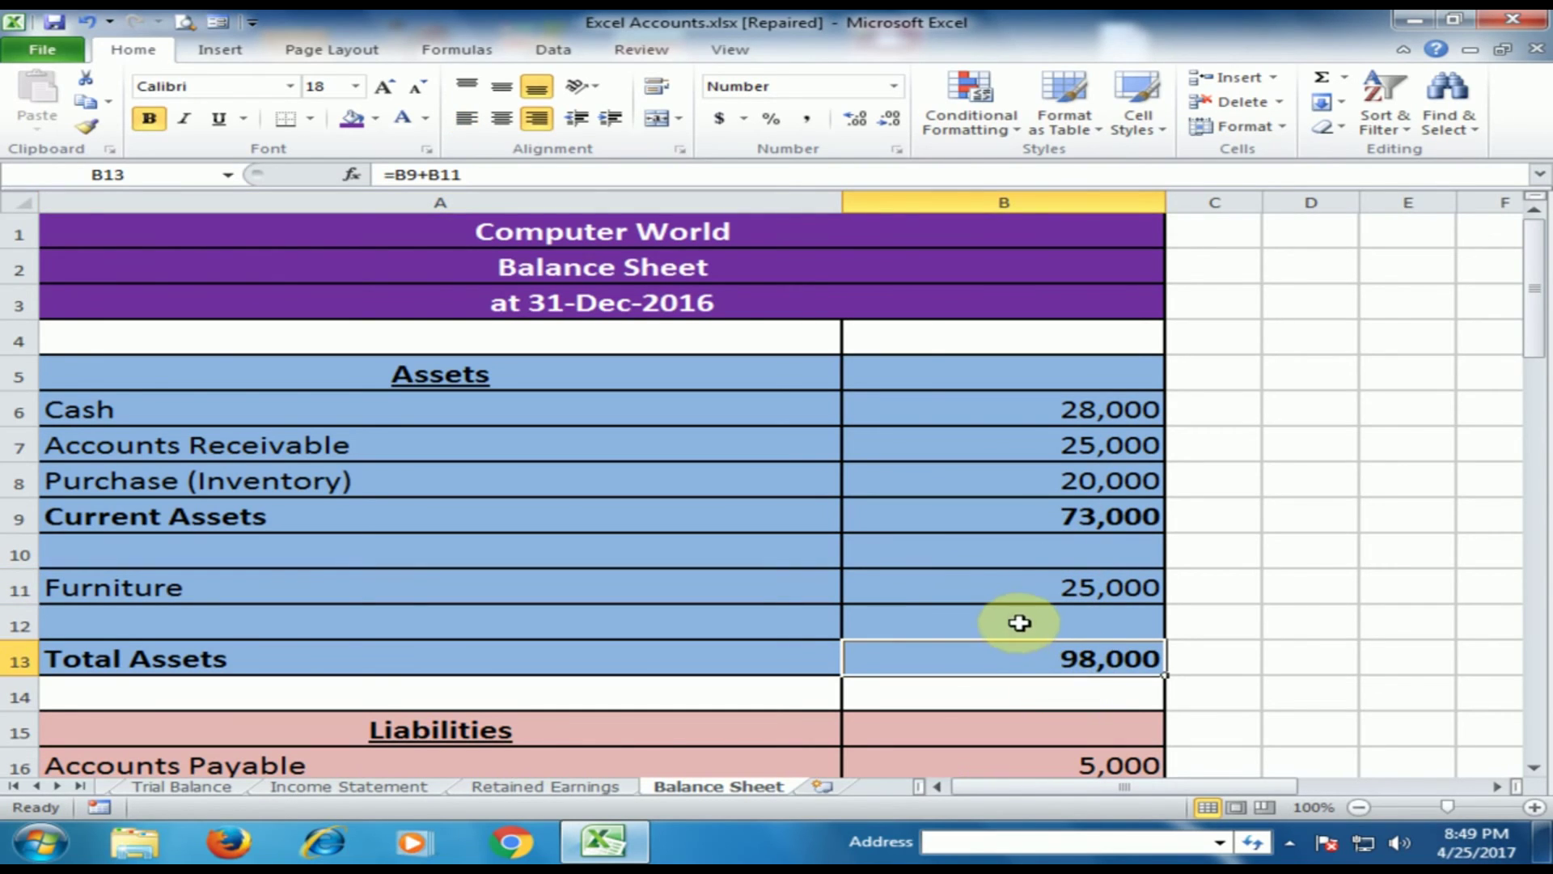
Check the formulas behind Accounts Payable, Long-term debt and Total Liabilities in the Liabilities section
scroll(1019, 617, "down", 3)
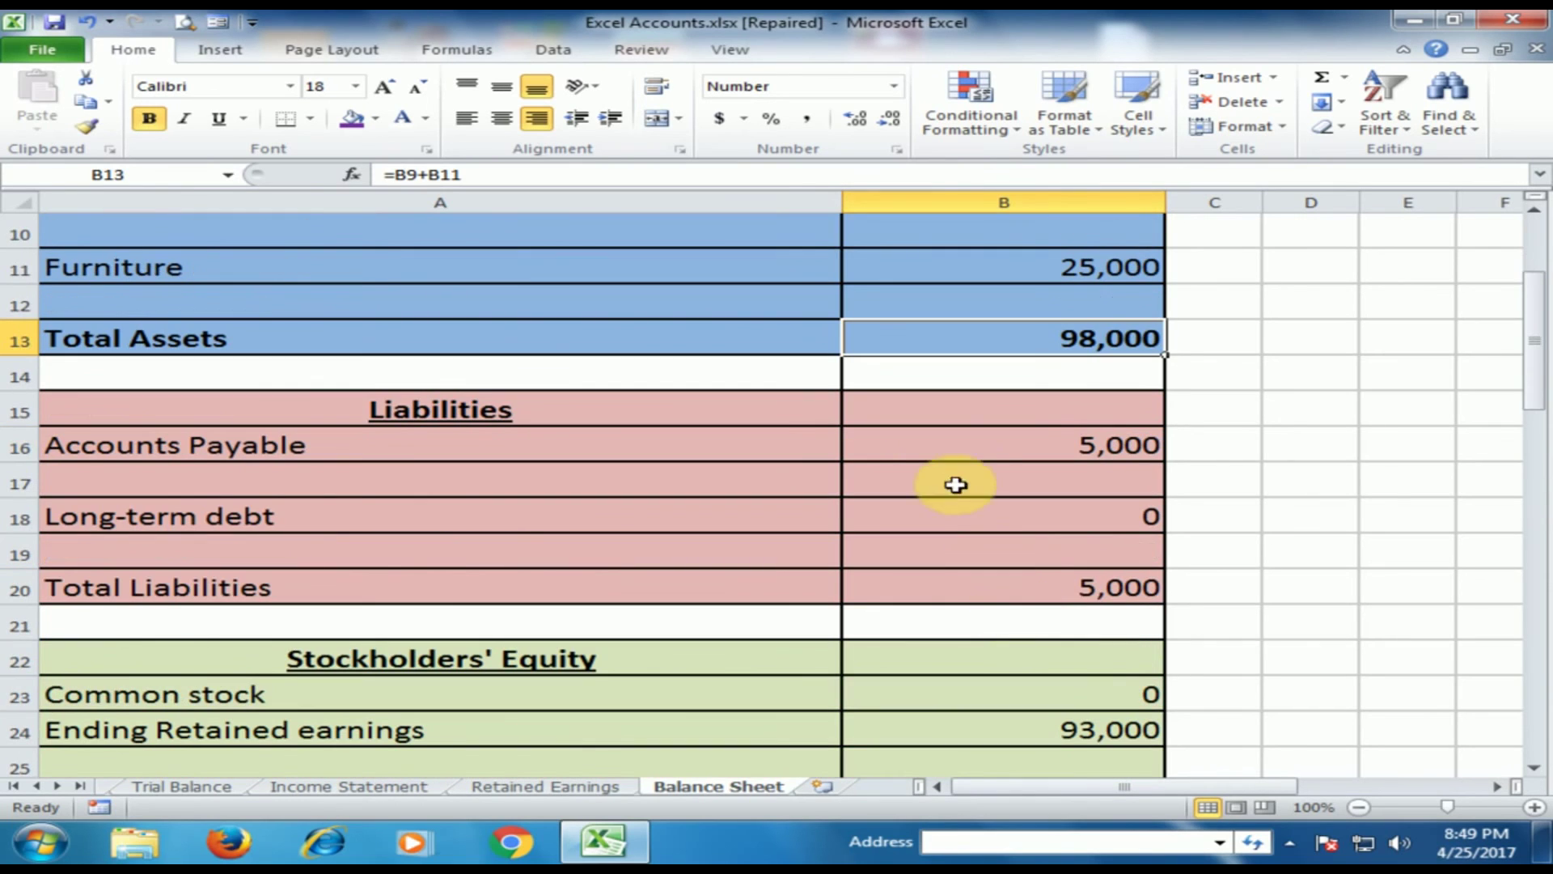
left_click(1049, 441)
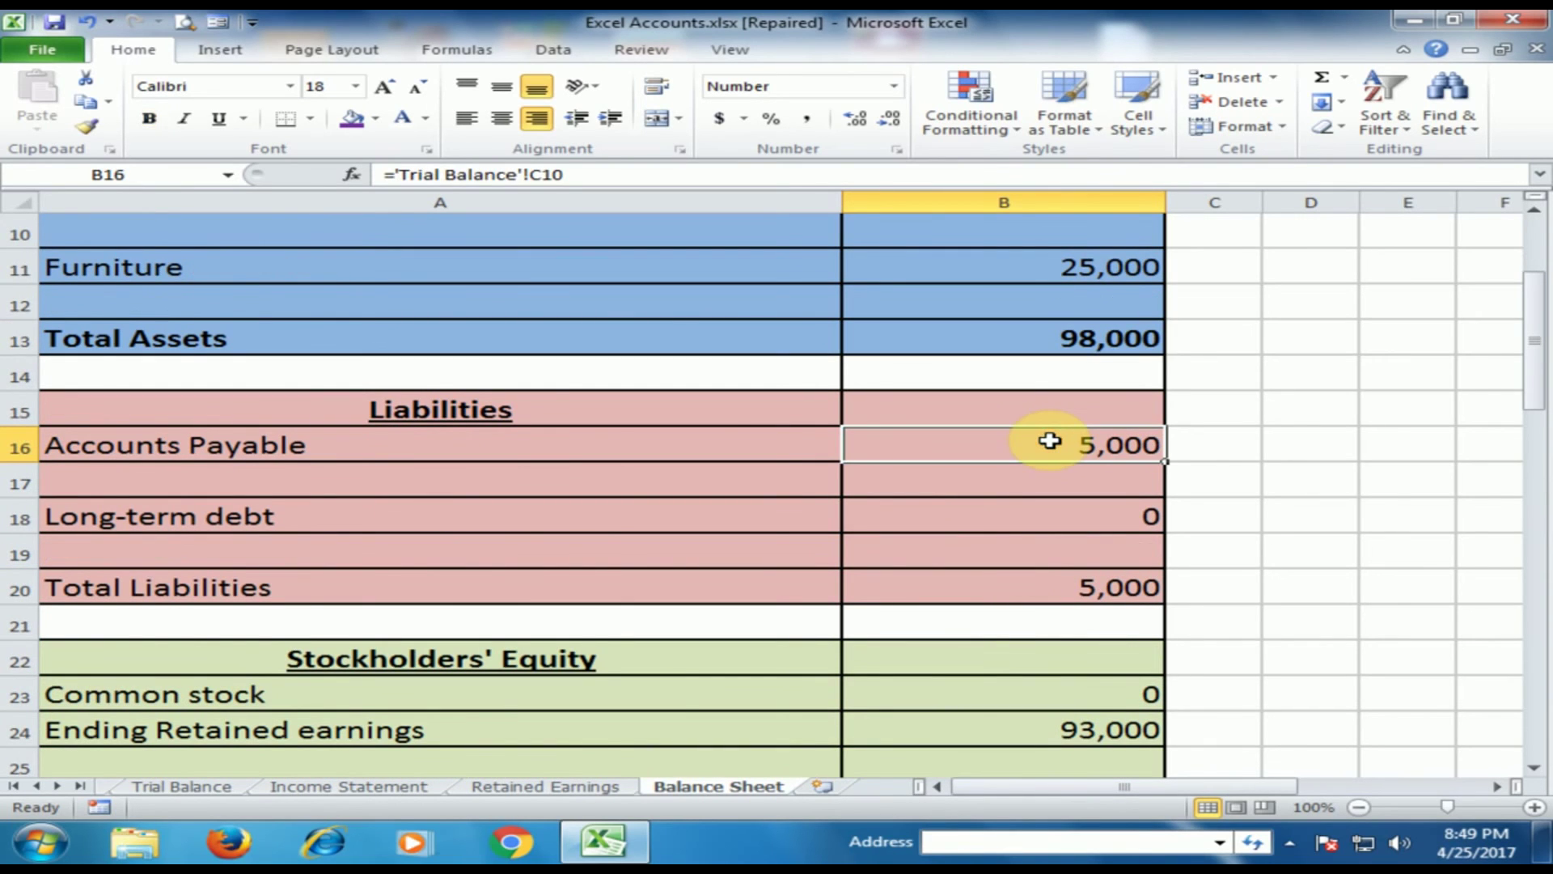
left_click(1105, 516)
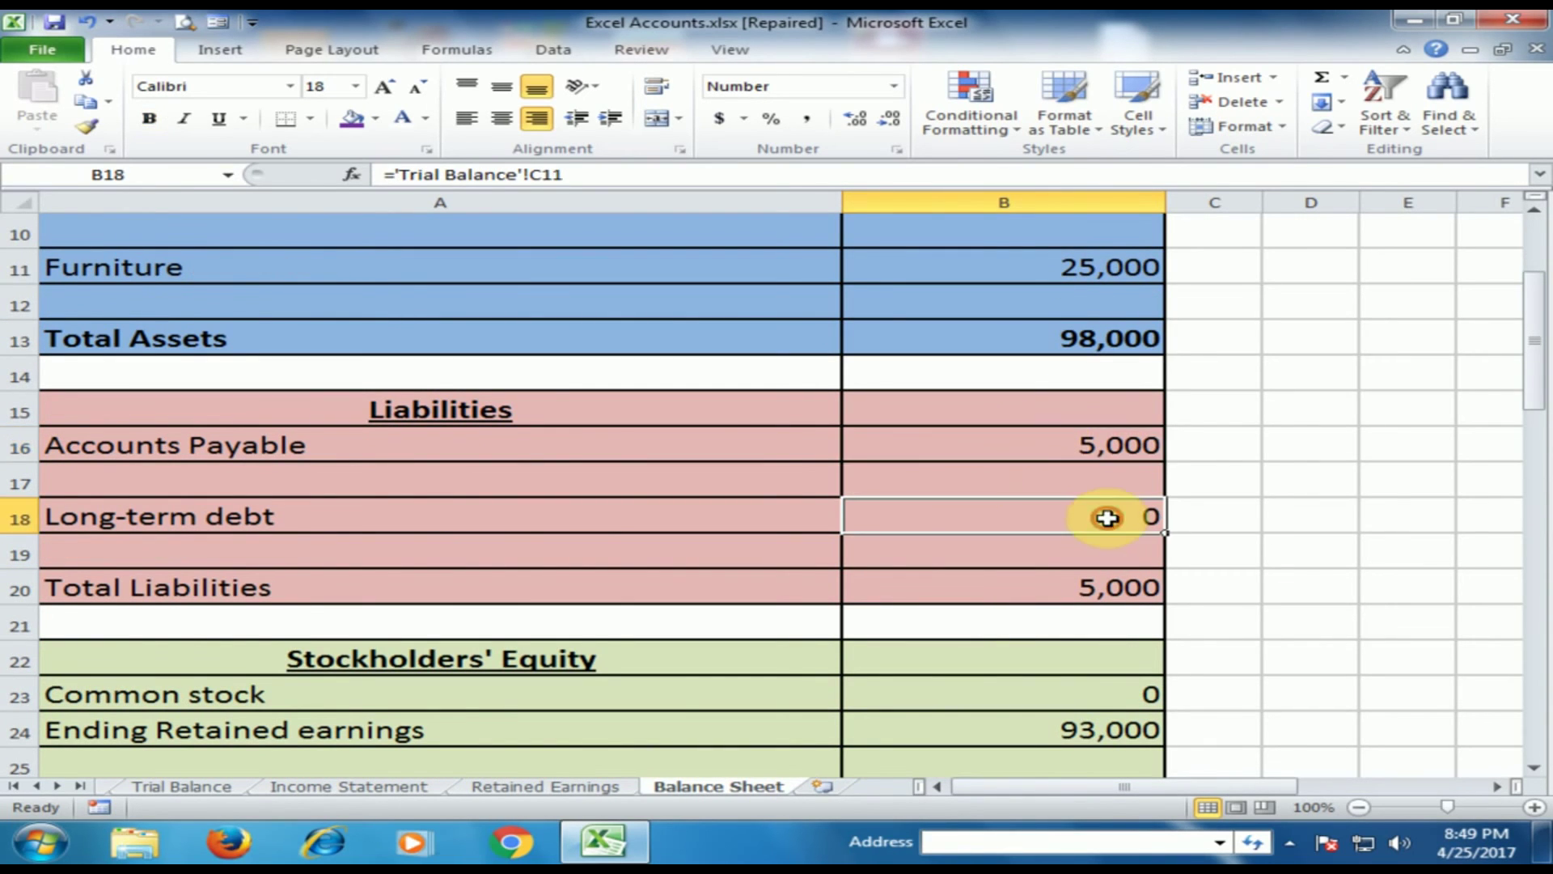
left_click(1095, 597)
Check the formulas behind Common stock, Ending Retained earnings and Total Stockholders' Equity, comparing retained earnings with the Retained Earnings sheet
scroll(1094, 593, "down", 4)
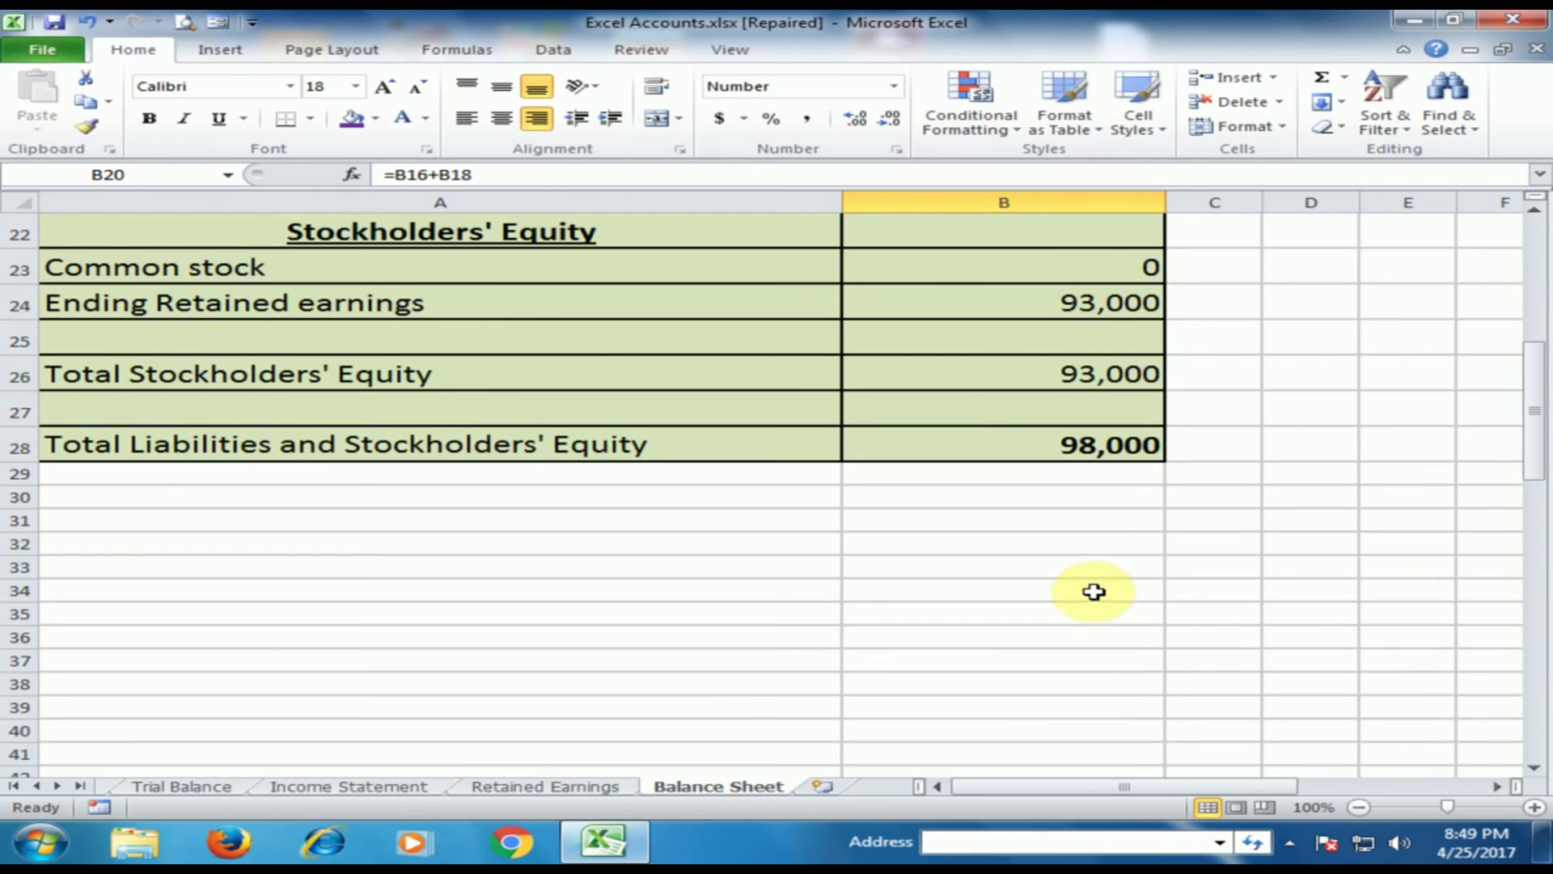
left_click(1109, 271)
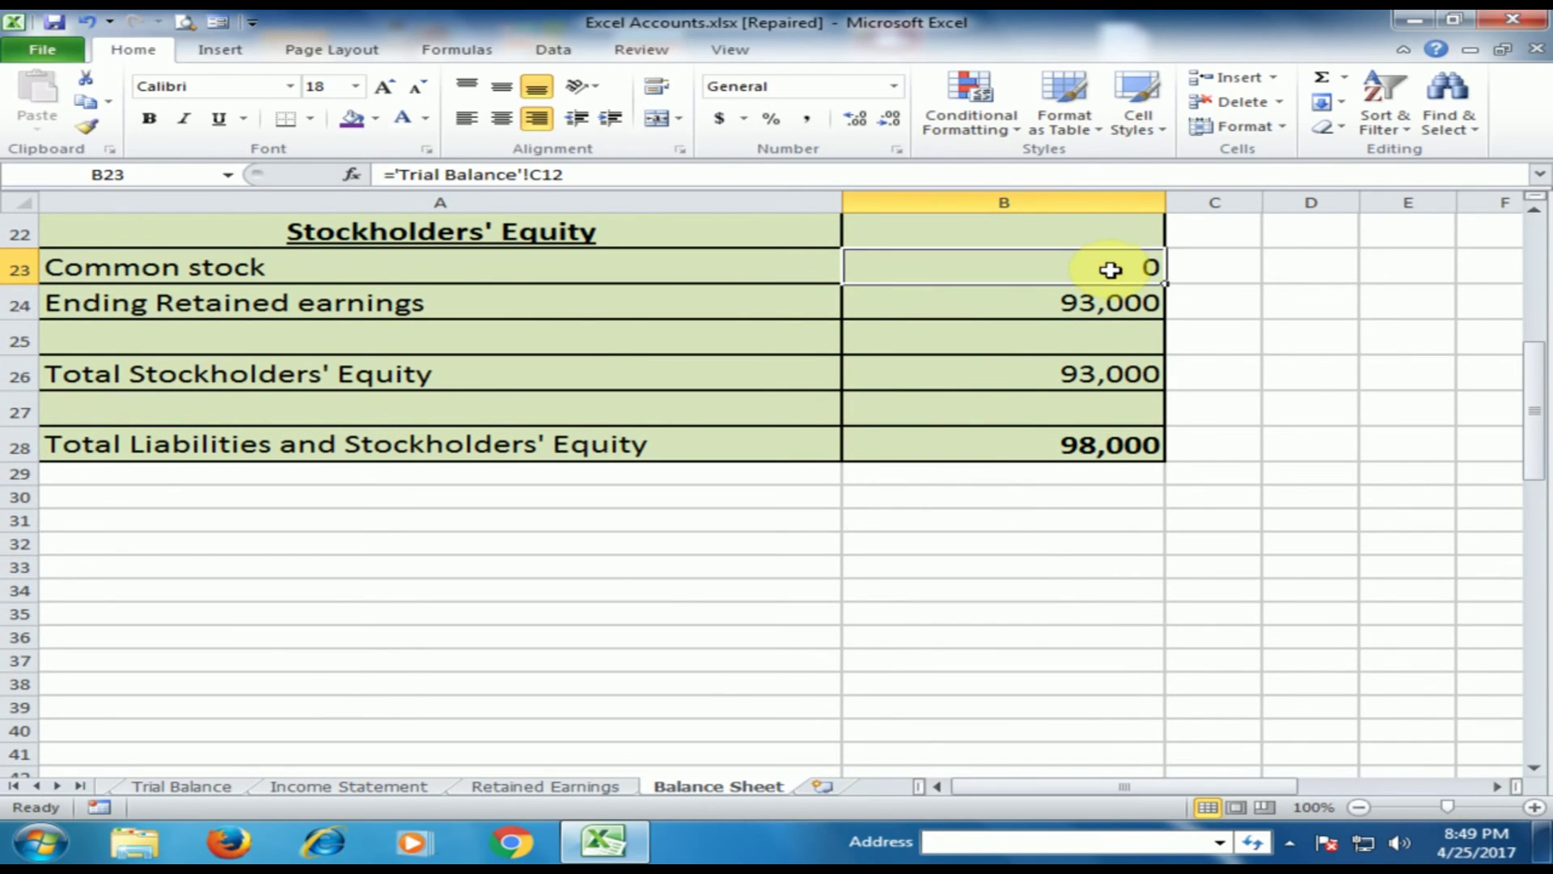
left_click(981, 316)
left_click(595, 786)
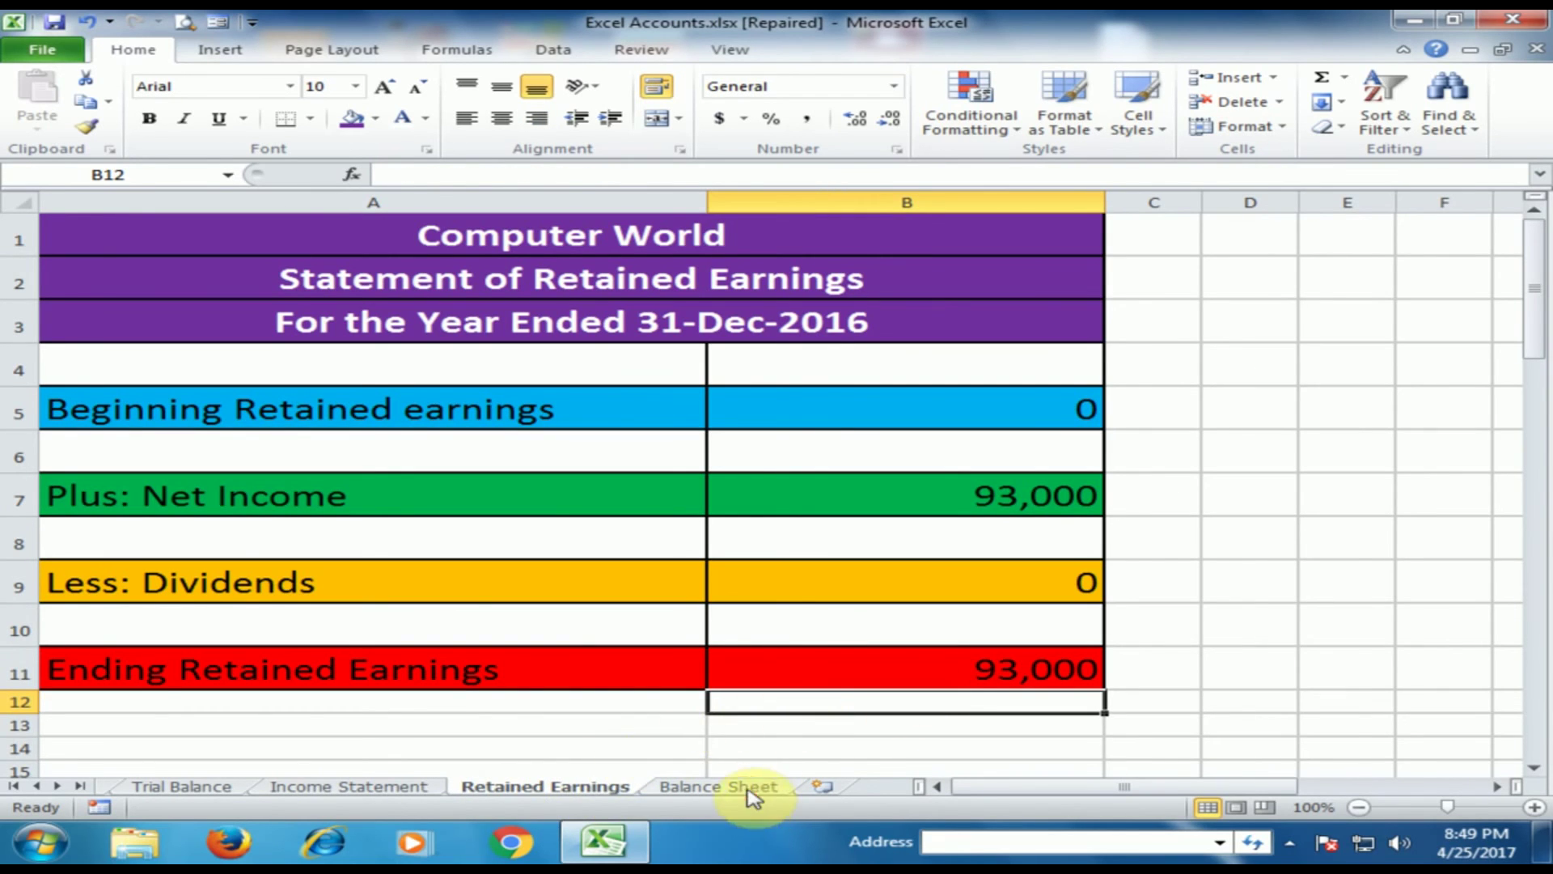
left_click(750, 789)
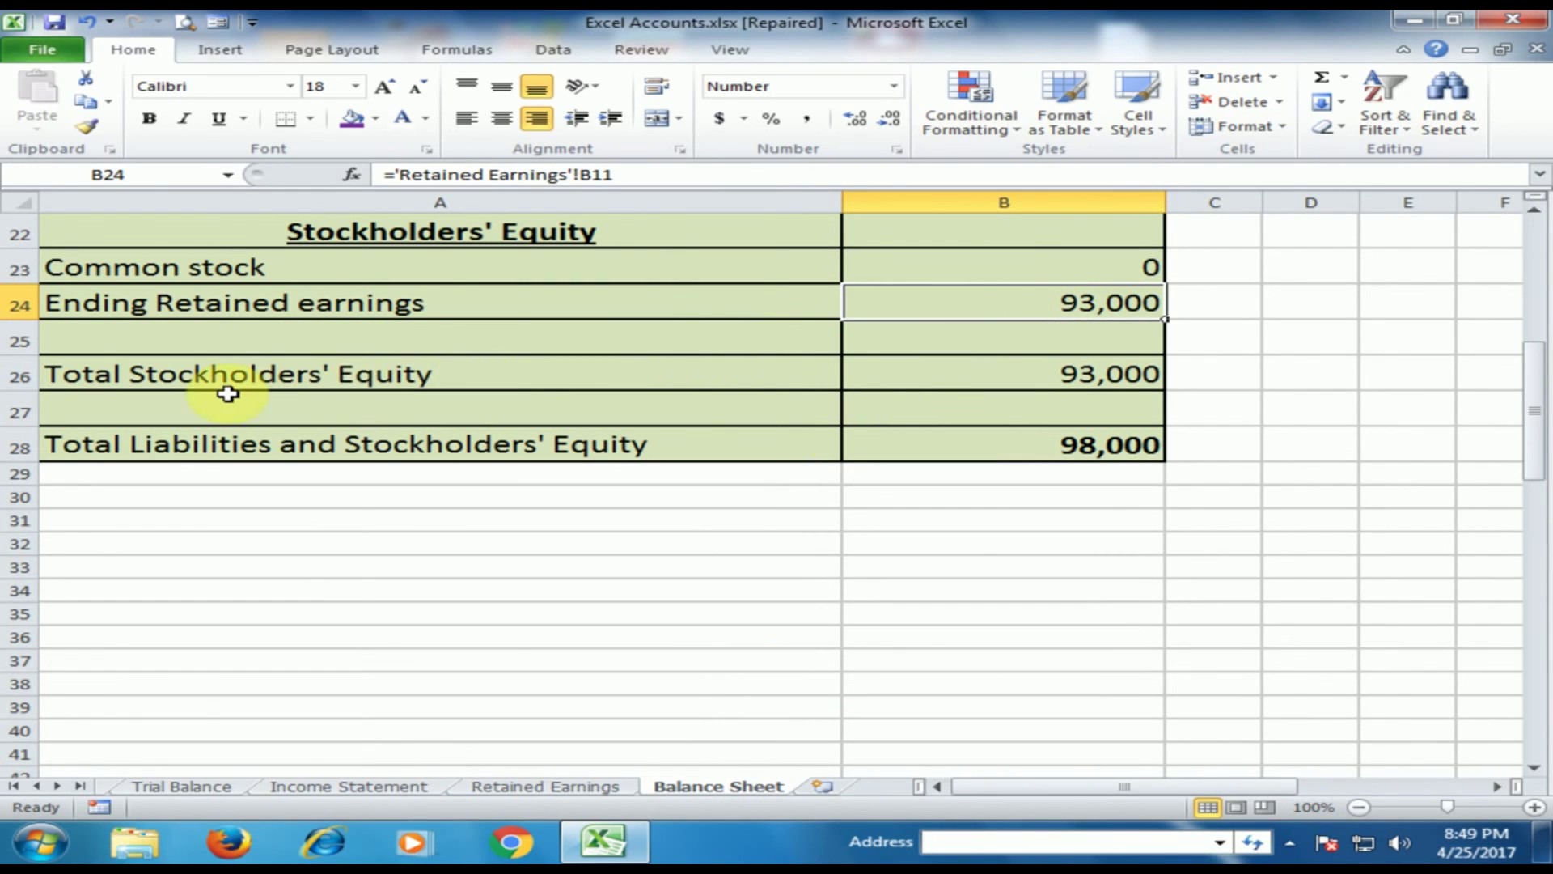
left_click(1086, 373)
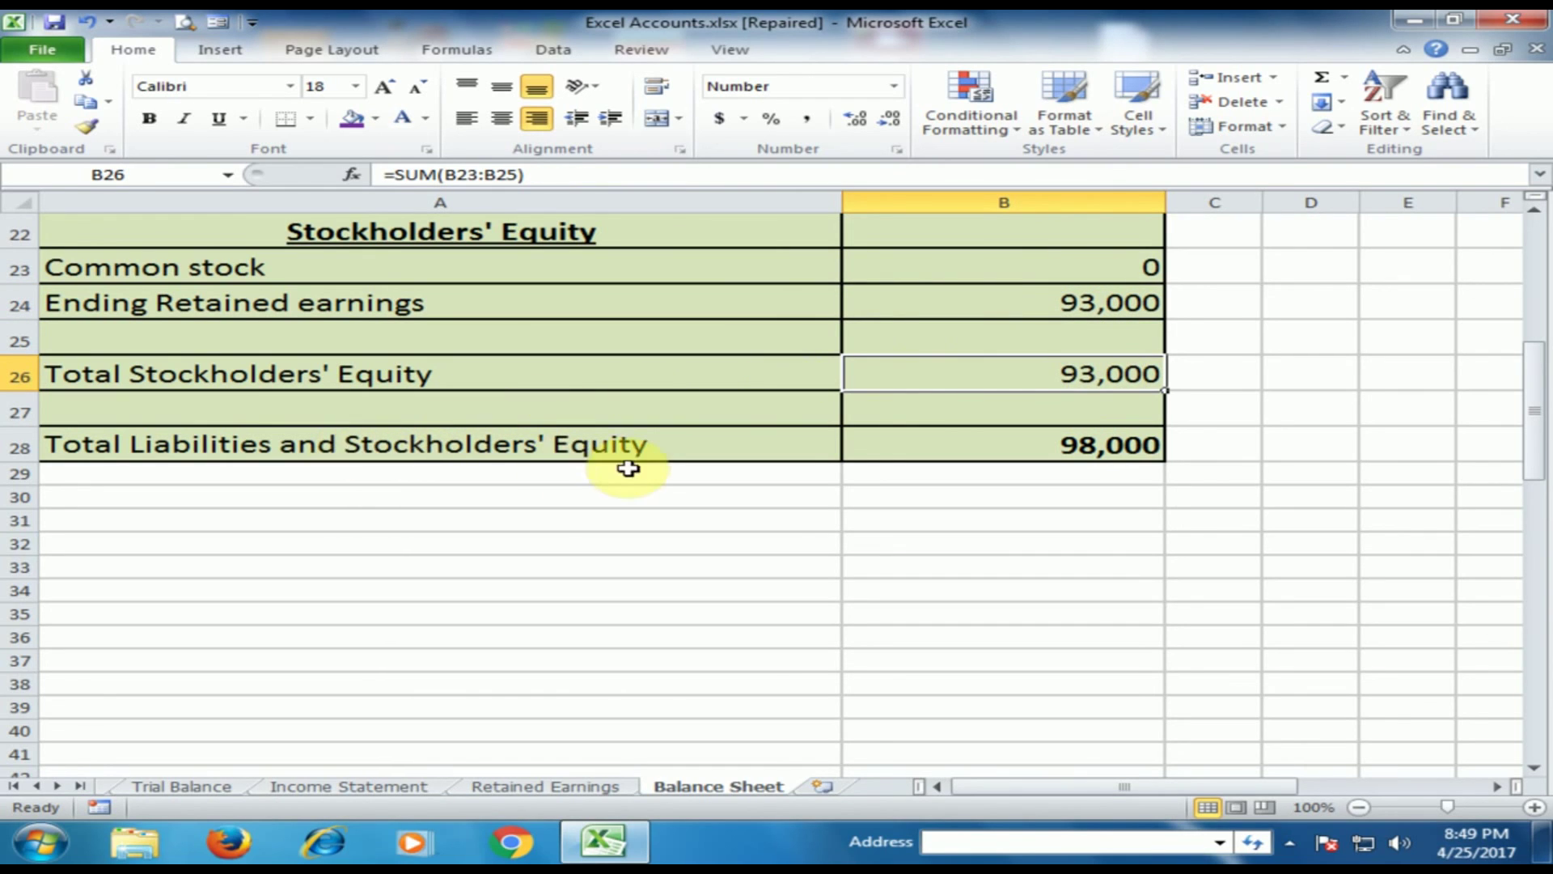
Check the formula behind Total Liabilities and Stockholders' Equity in B28 and compare its total with Total Assets
scroll(640, 457, "up", 2)
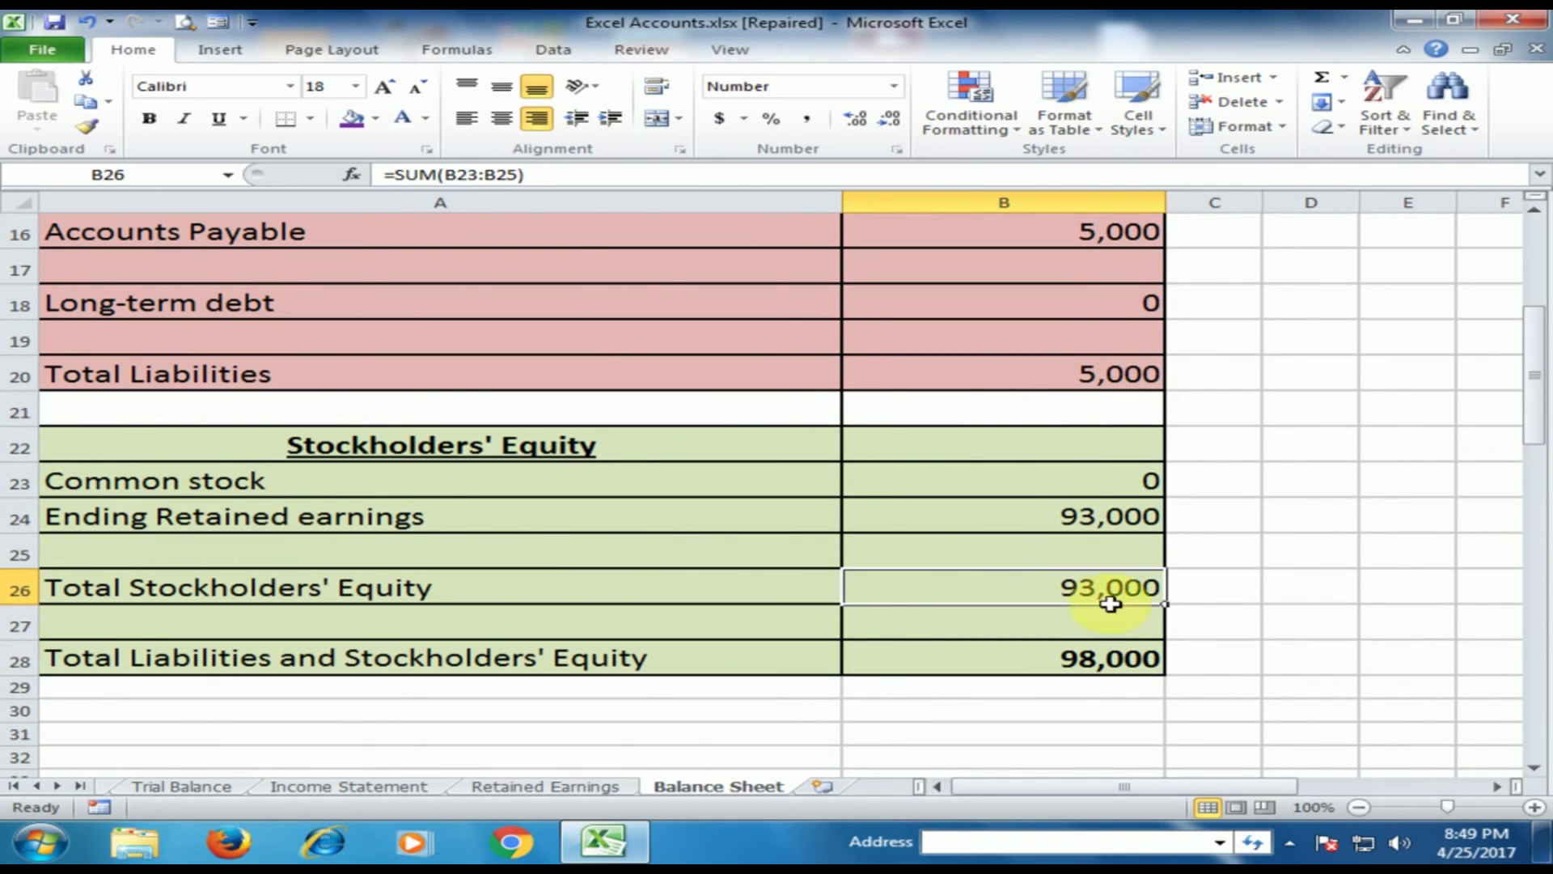
left_click(1124, 654)
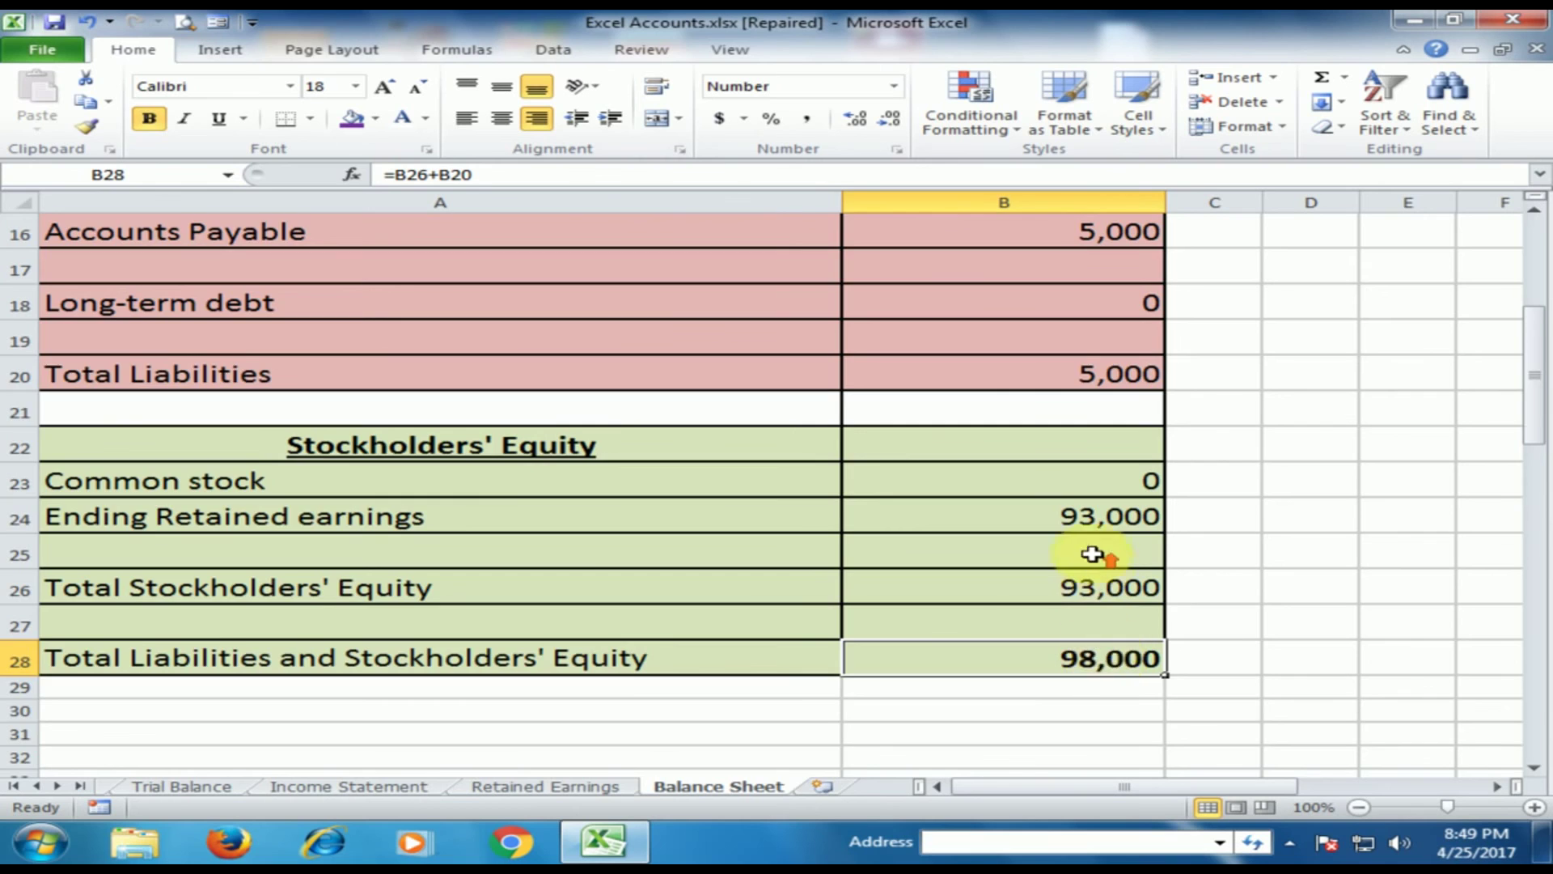
scroll(1092, 554, "up", 4)
scroll(1118, 549, "down", 6)
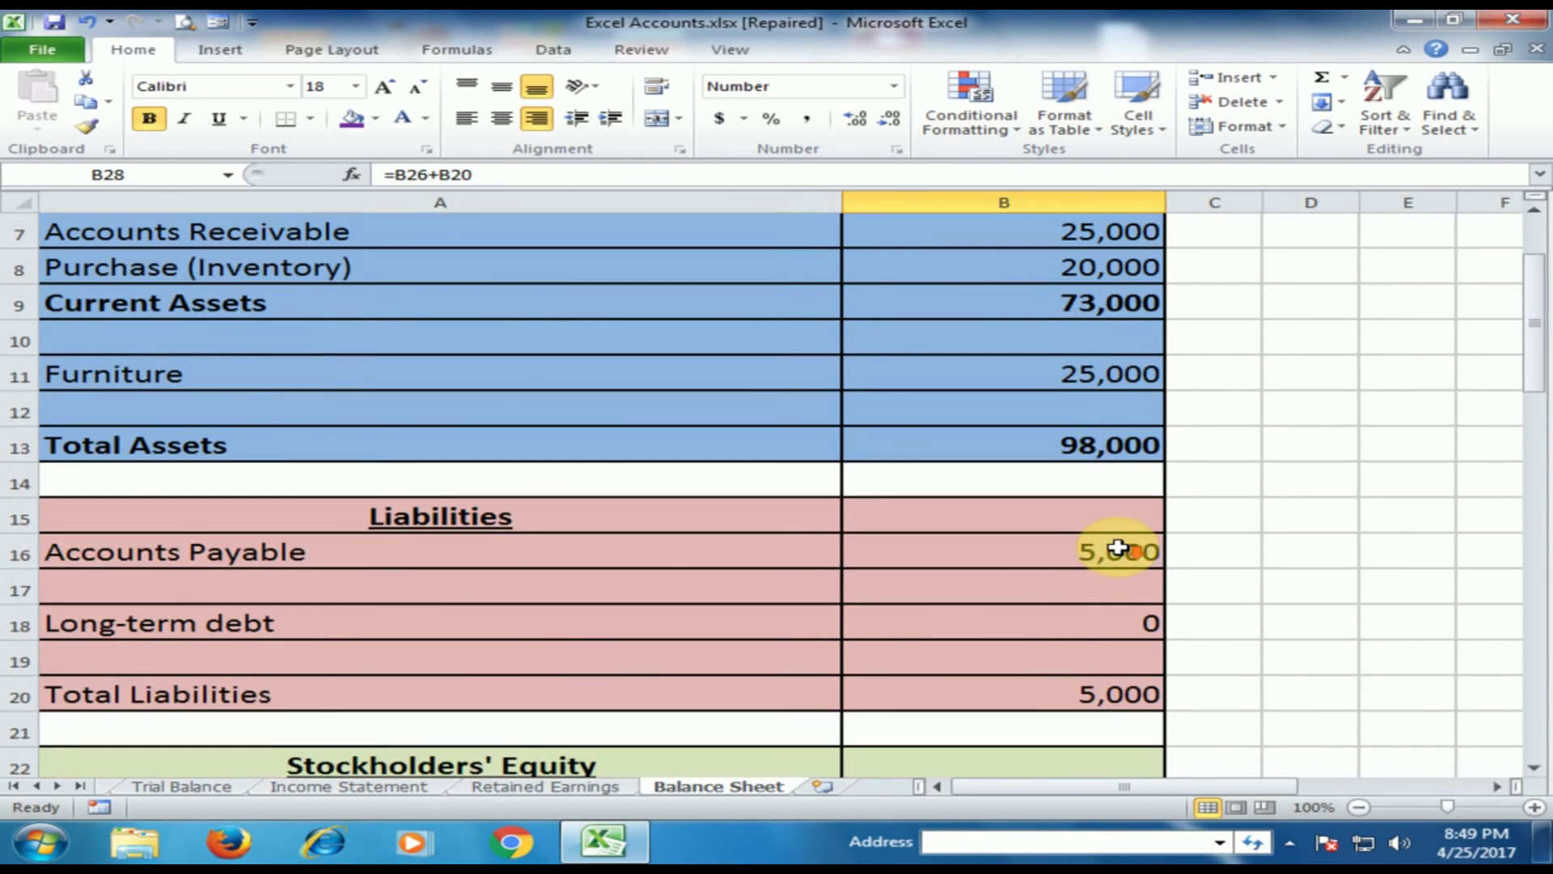
scroll(1118, 547, "up", 4)
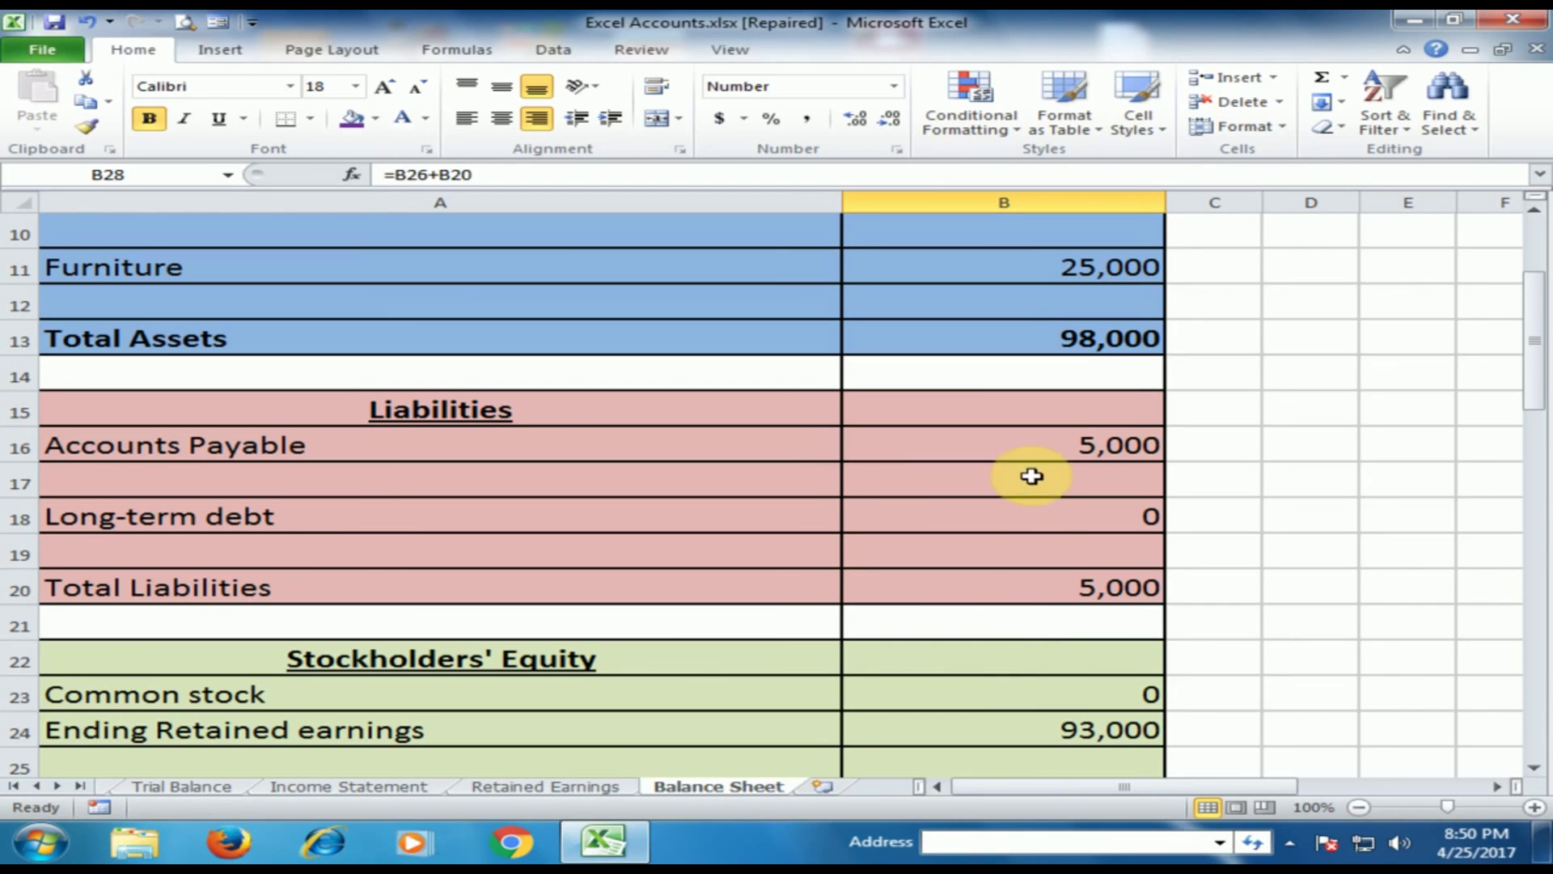
Recheck the Trial Balance links behind Accounts Payable in B16 and Accounts Receivable in B7 of the Balance Sheet
left_click(1059, 446)
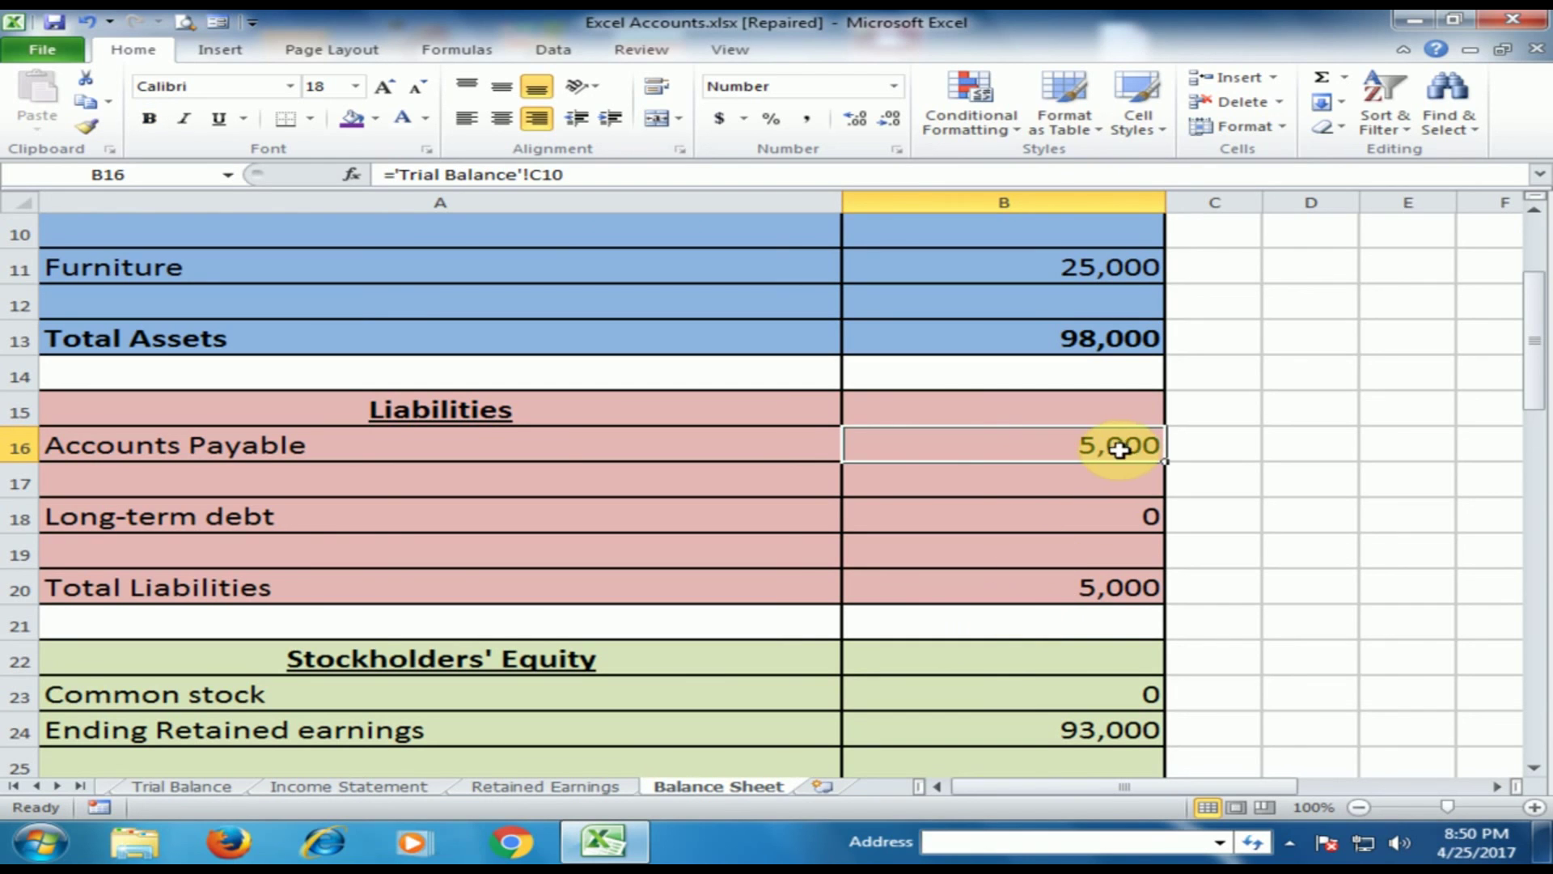
scroll(1060, 446, "up", 3)
left_click(1064, 447)
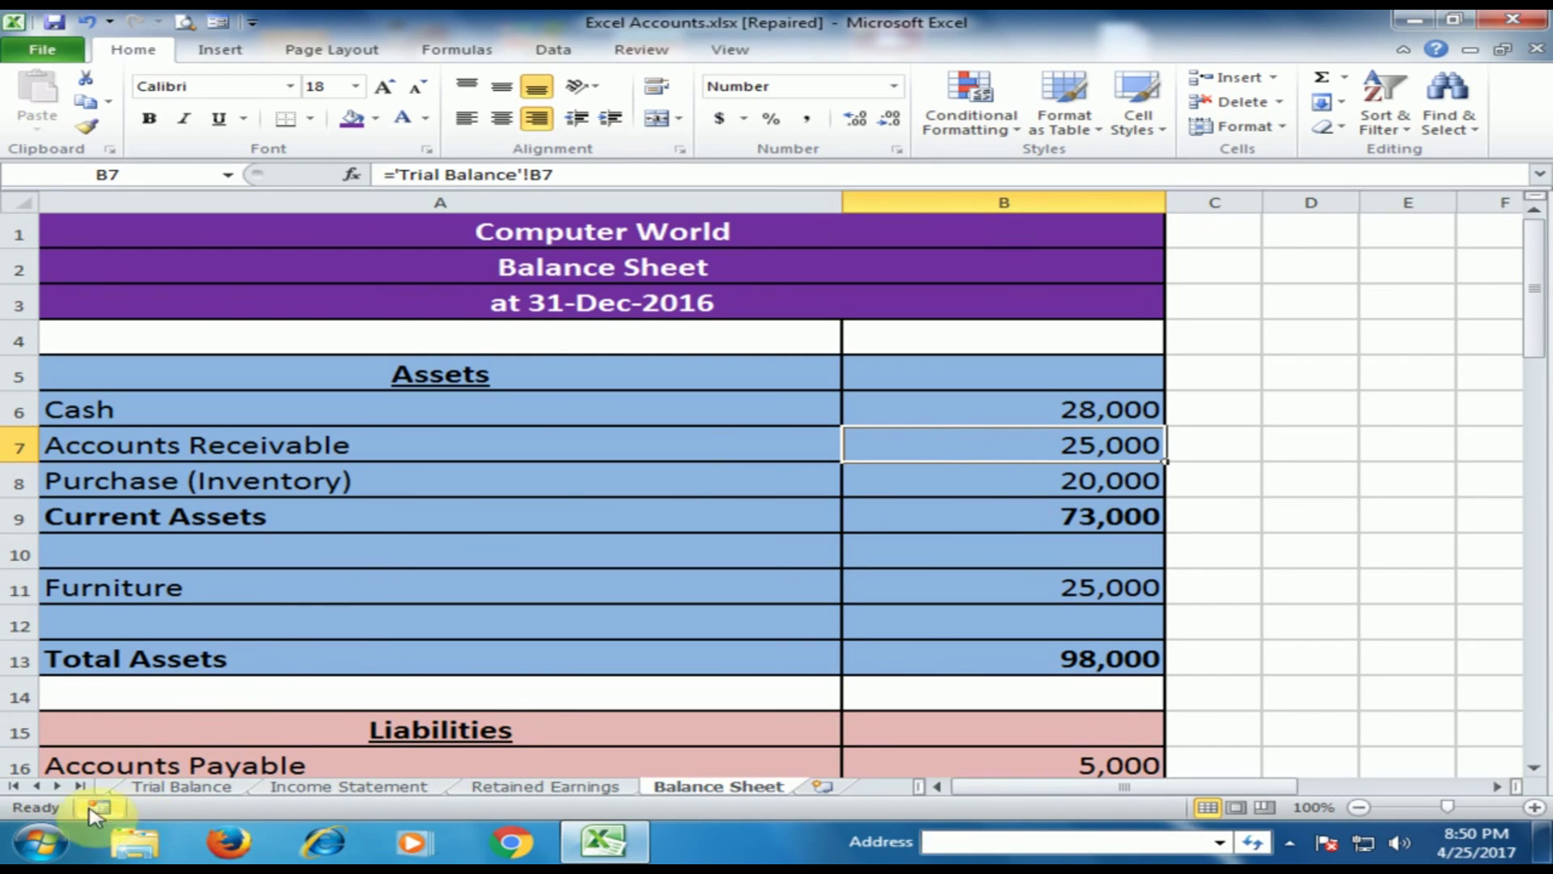
Review the sheets in order: General Journal, General Ledger, Trial Balance, Income Statement, Retained Earnings and the full Balance Sheet
left_click(36, 785)
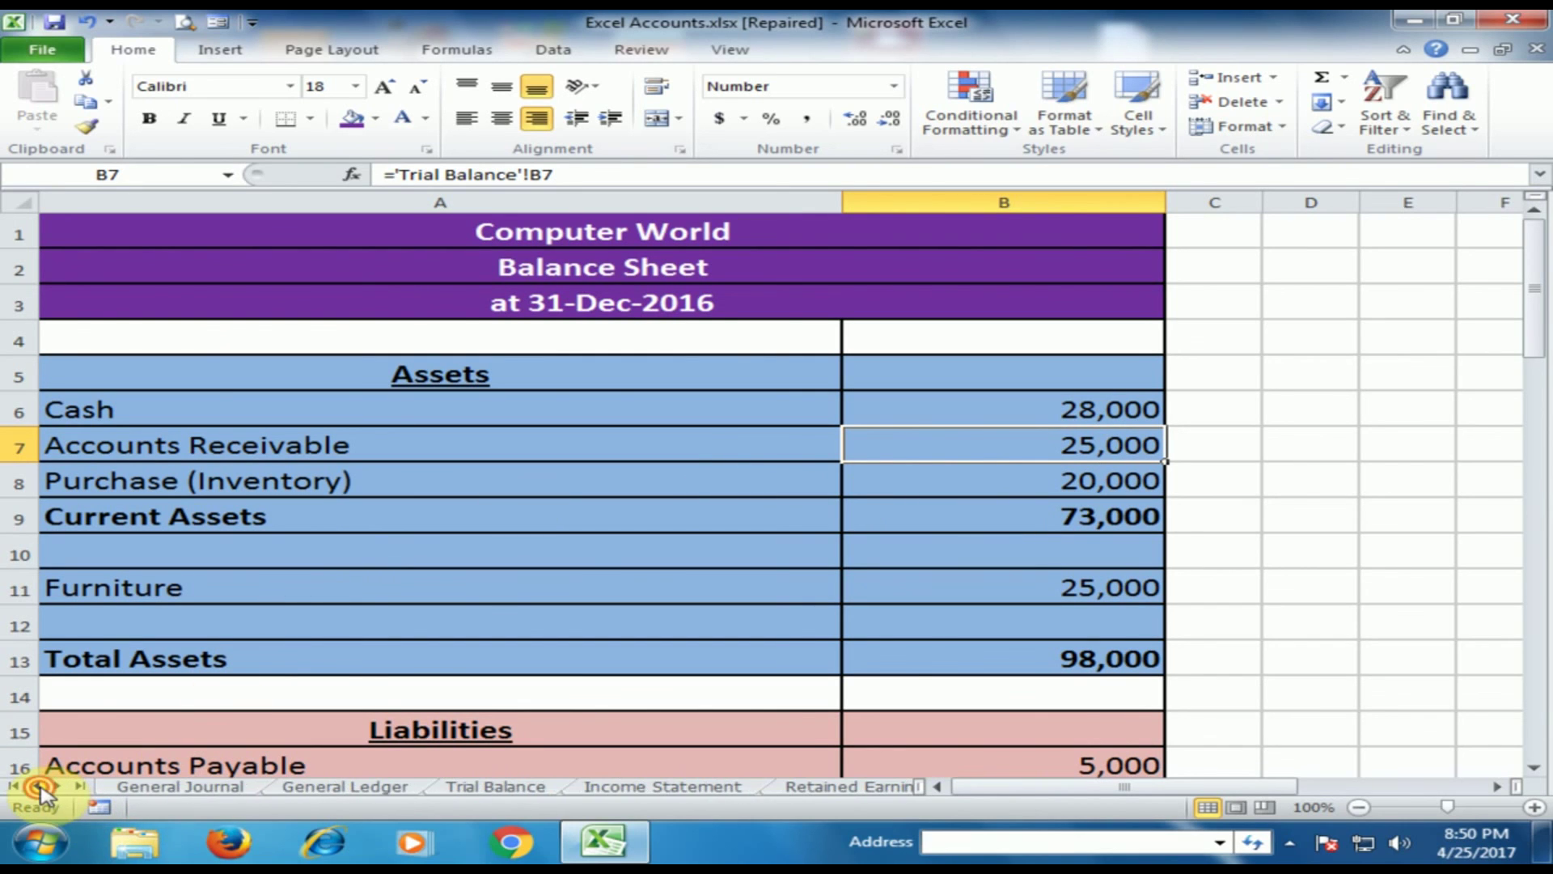
left_click(198, 797)
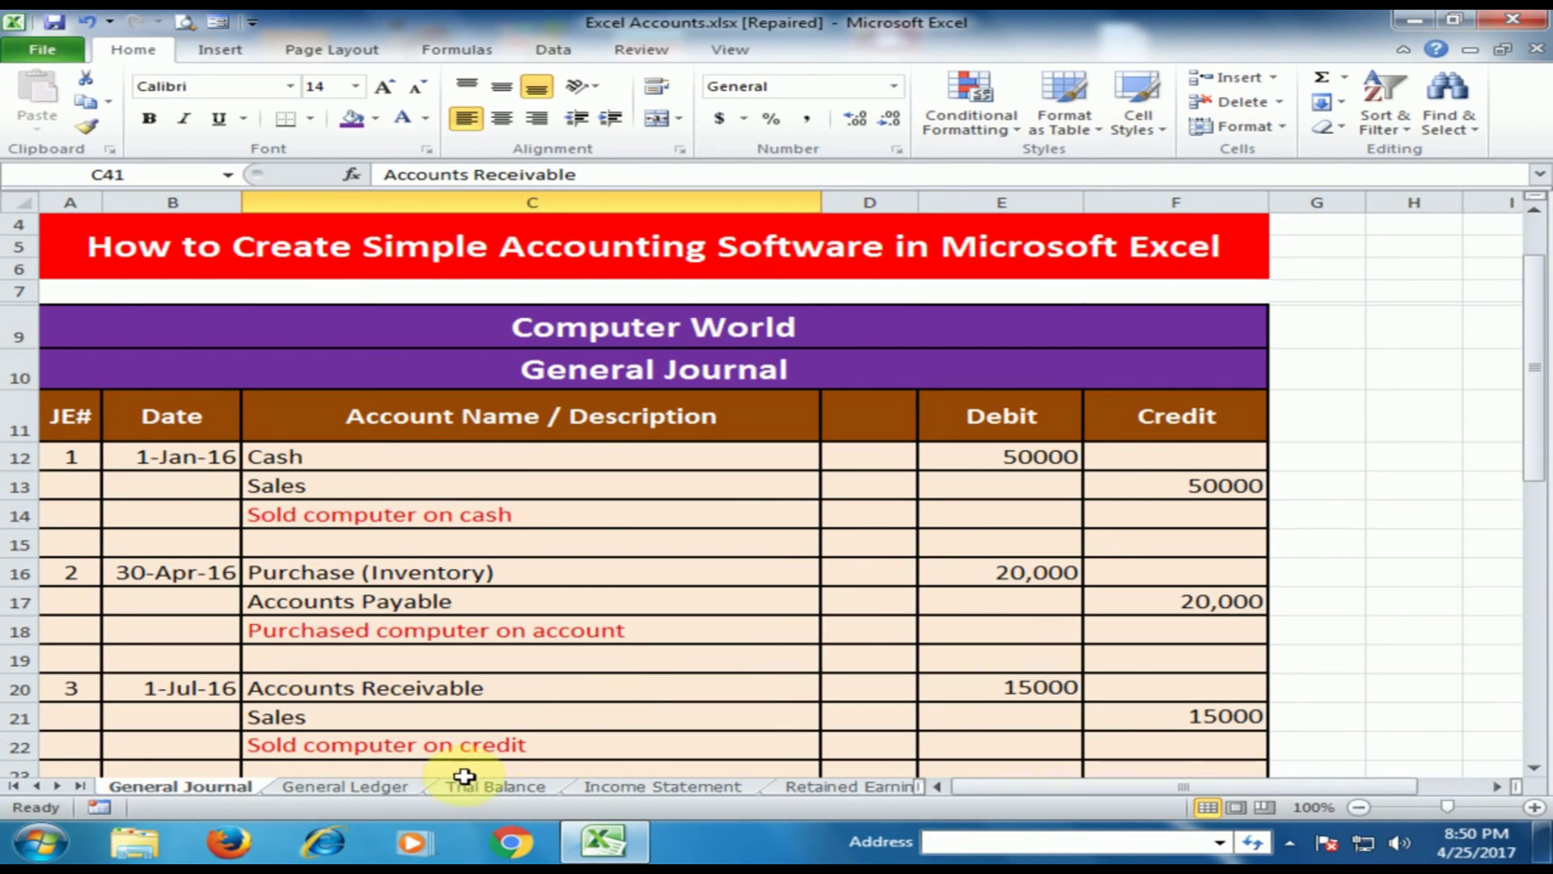
left_click(380, 792)
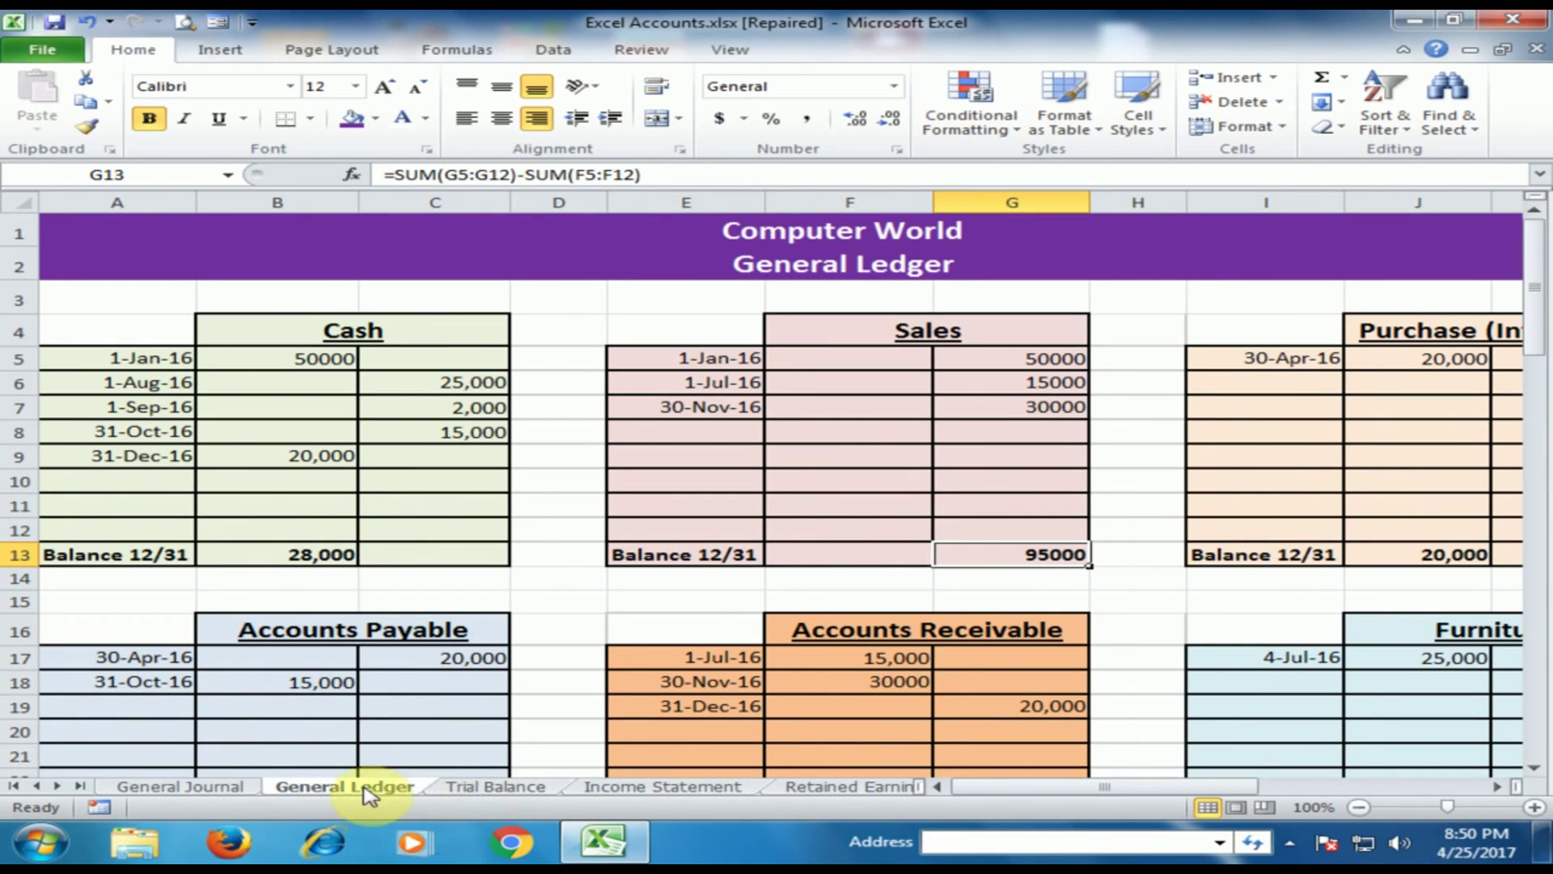
left_click(489, 791)
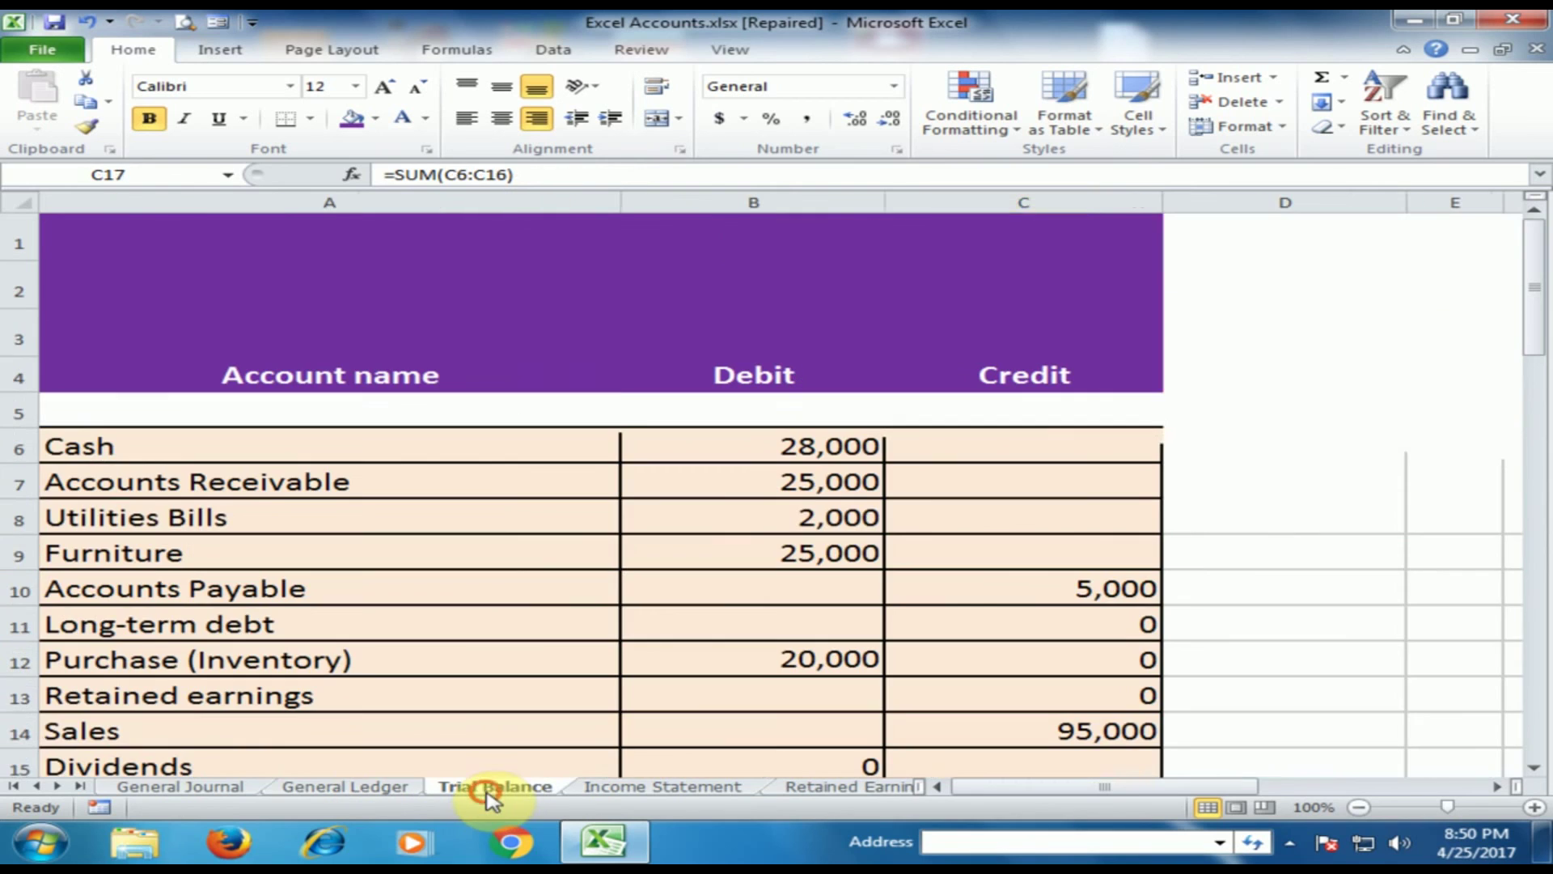
left_click(647, 789)
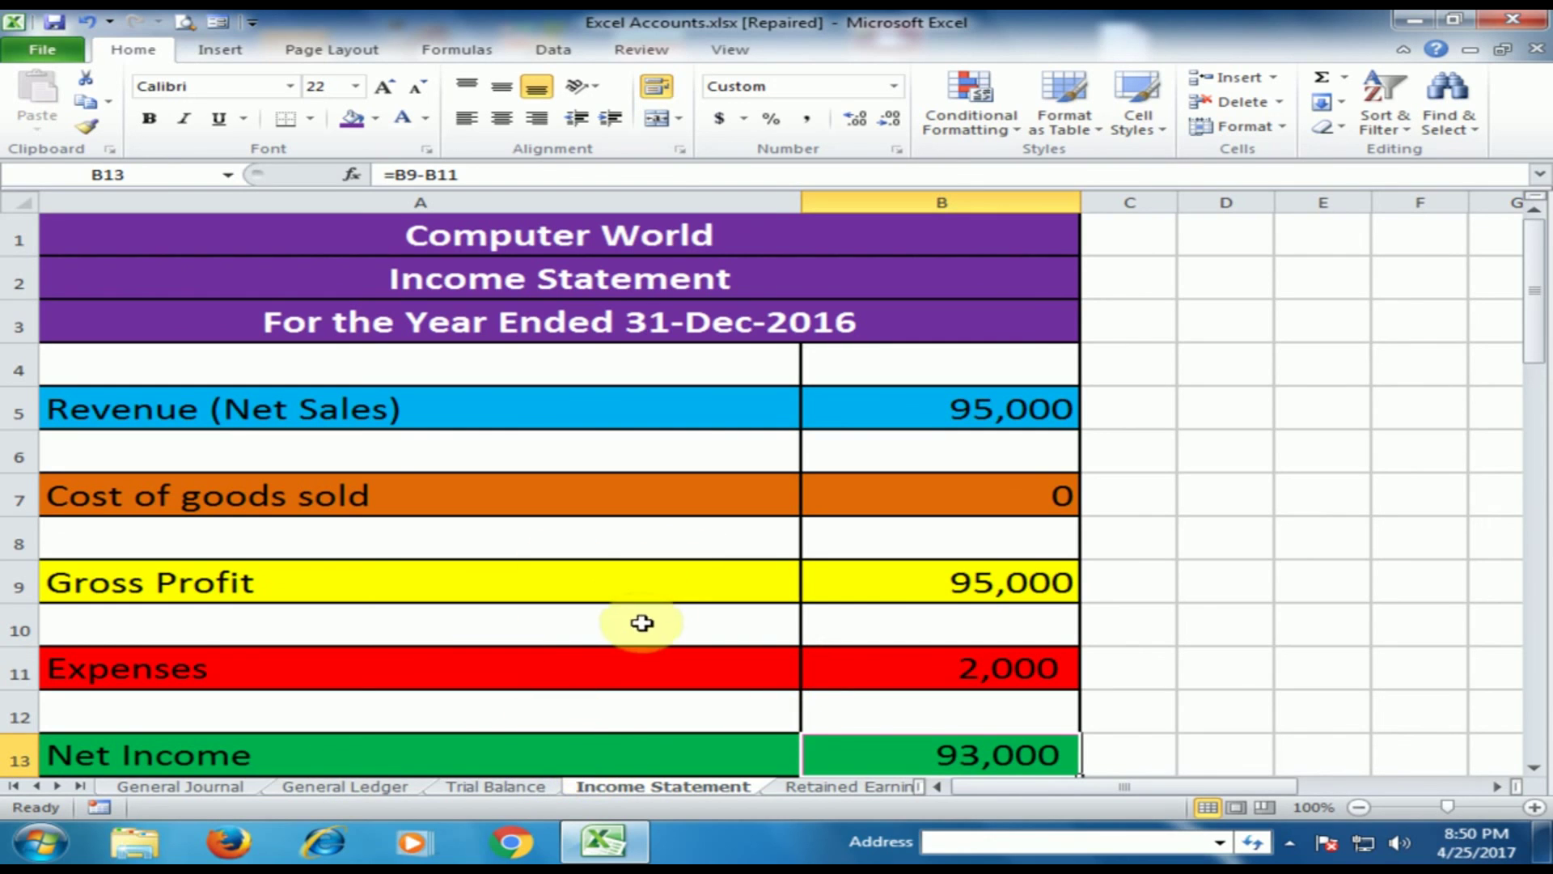
left_click(821, 788)
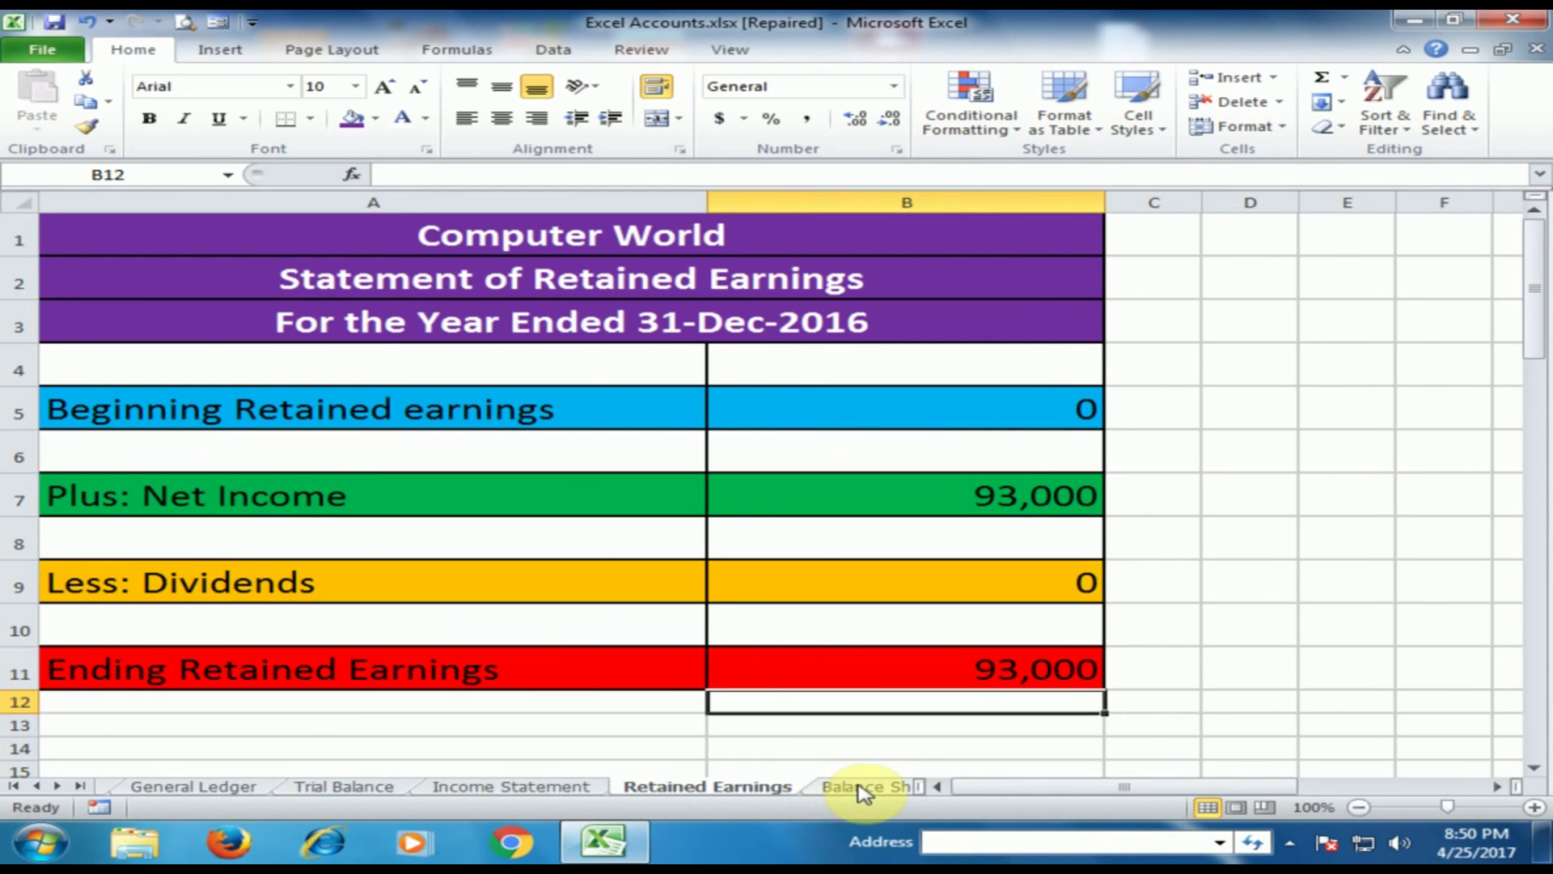
left_click(862, 788)
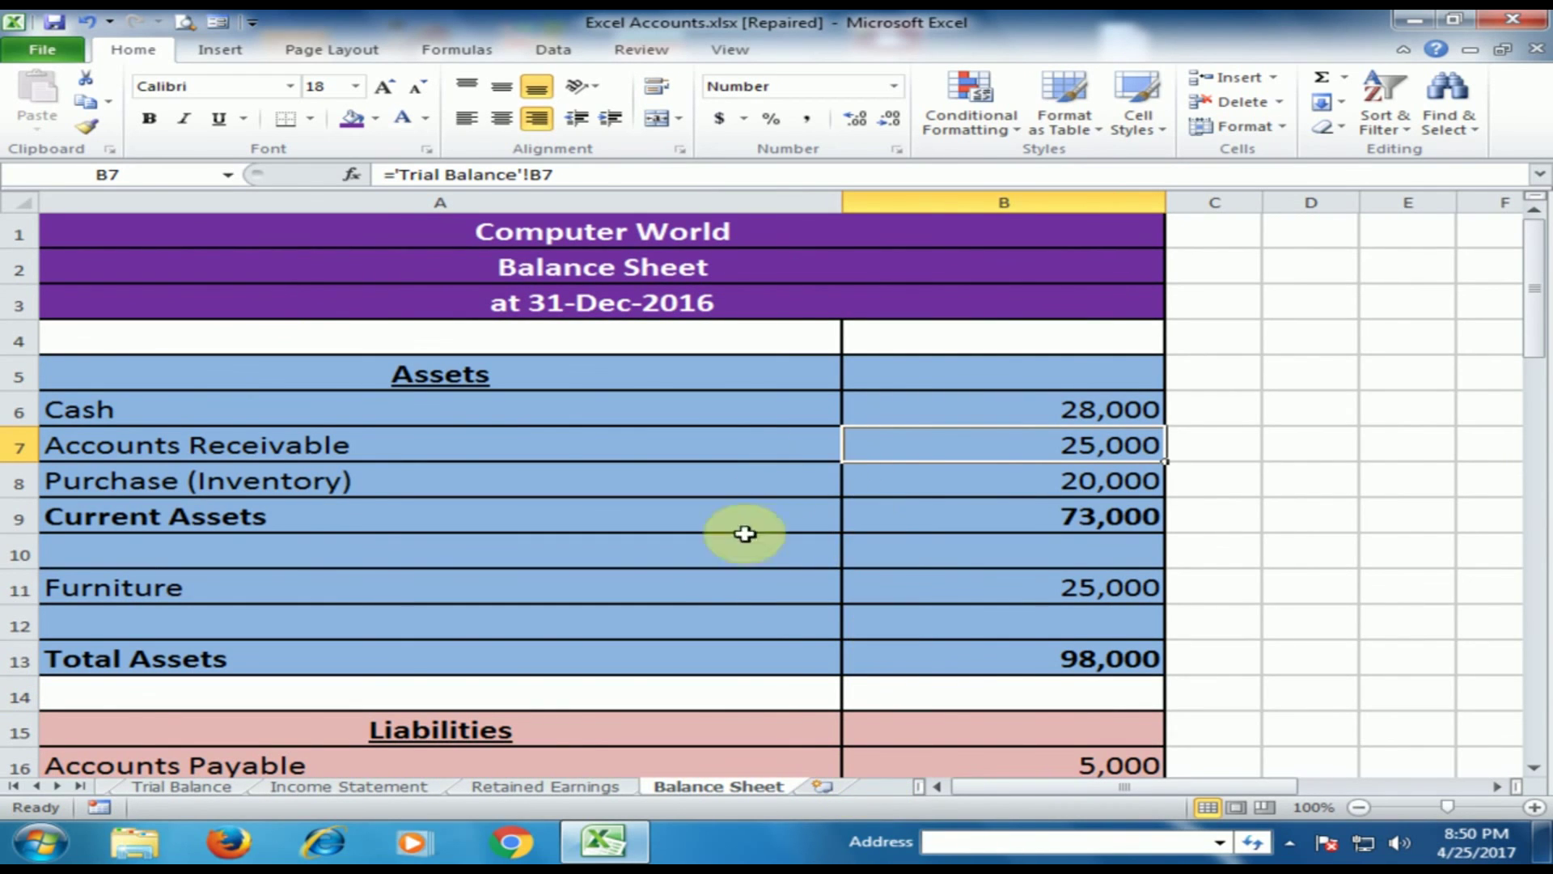
scroll(731, 575, "down", 3)
scroll(725, 579, "up", 8)
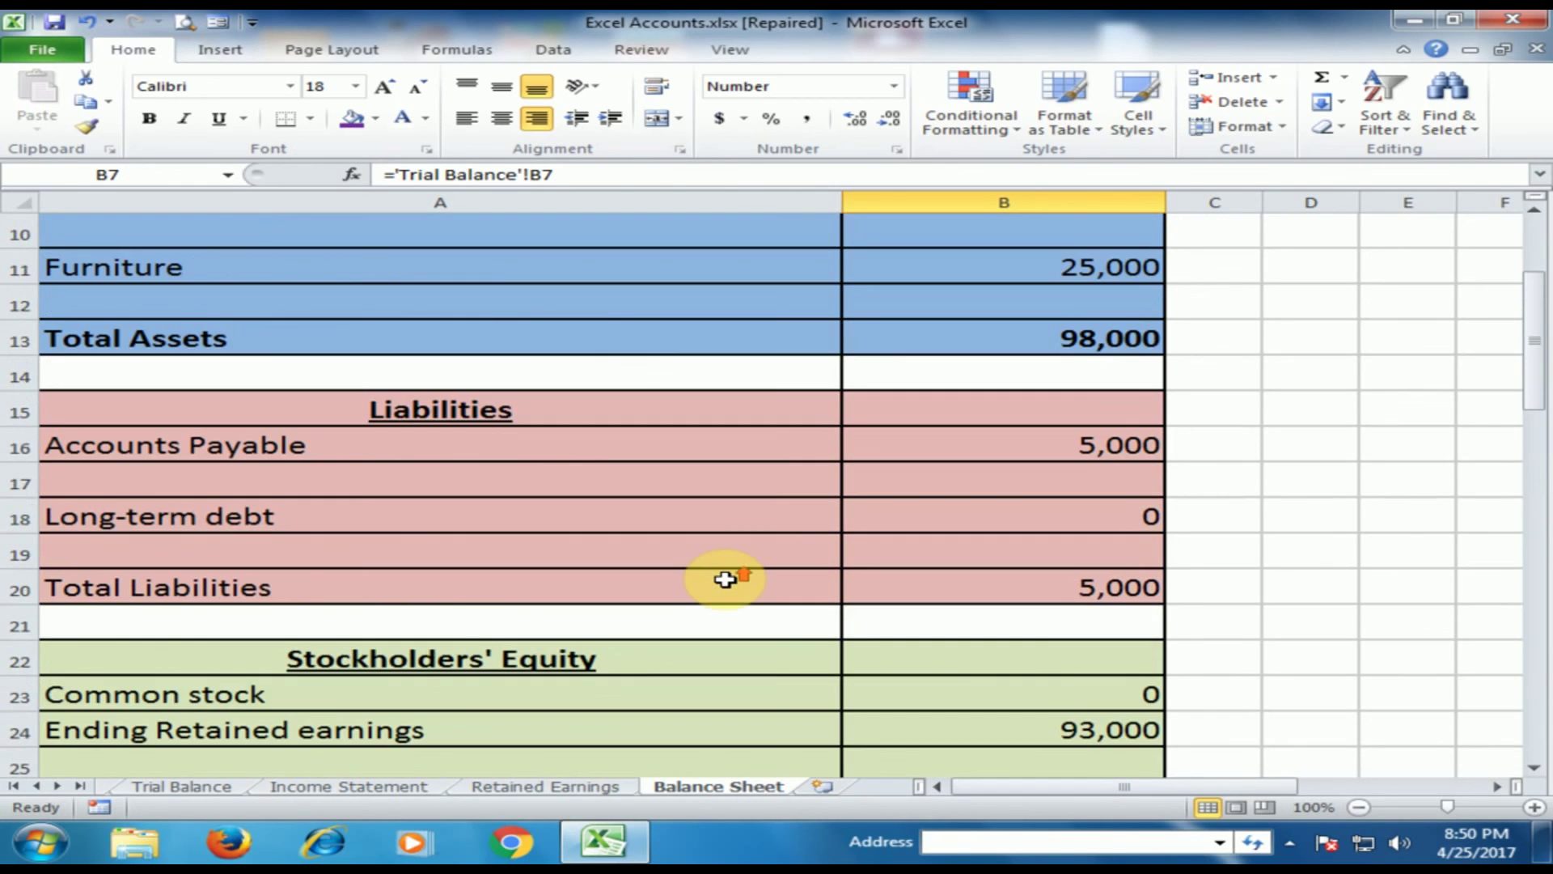